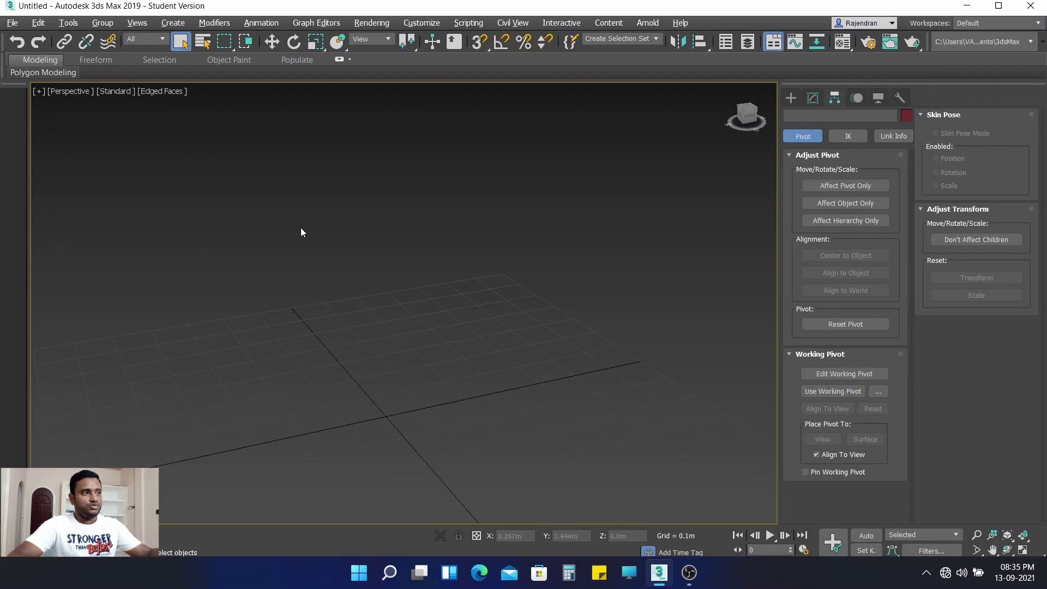
Step: Start a New All scene, discarding the unsaved changes
click(12, 23)
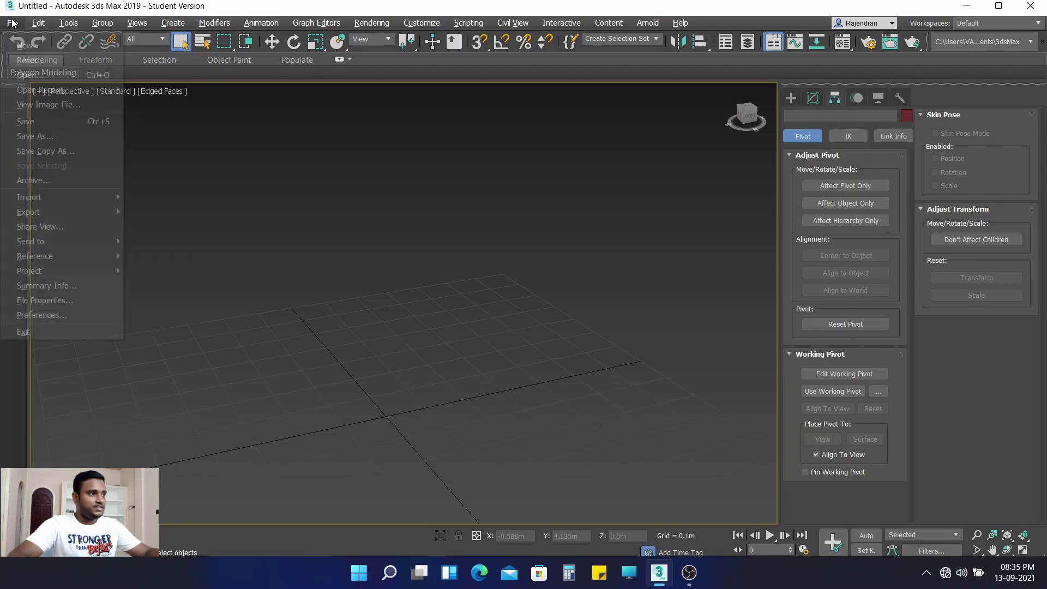
mouse_move(24, 46)
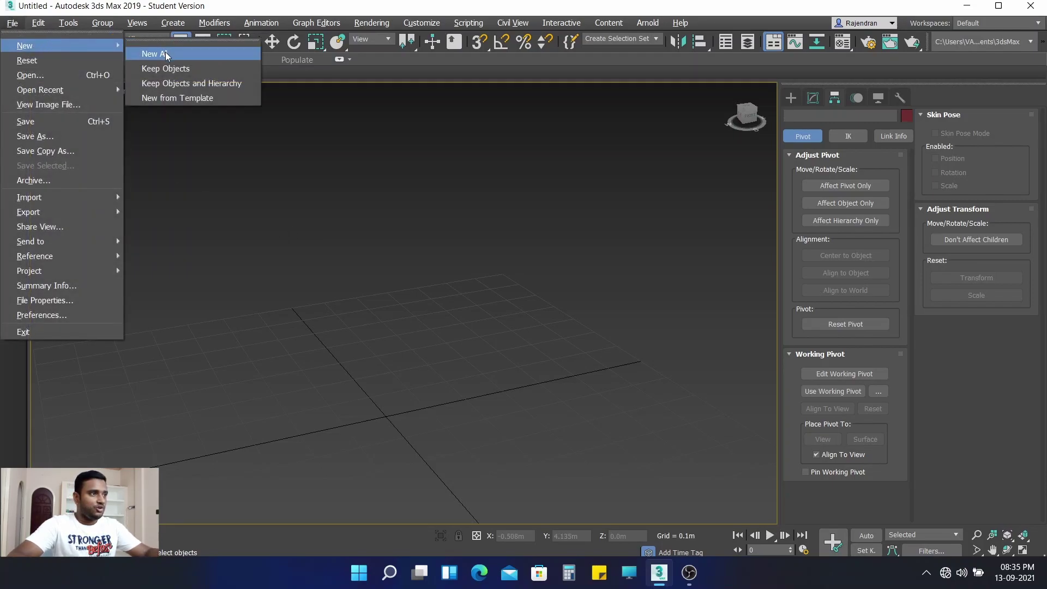
click(167, 55)
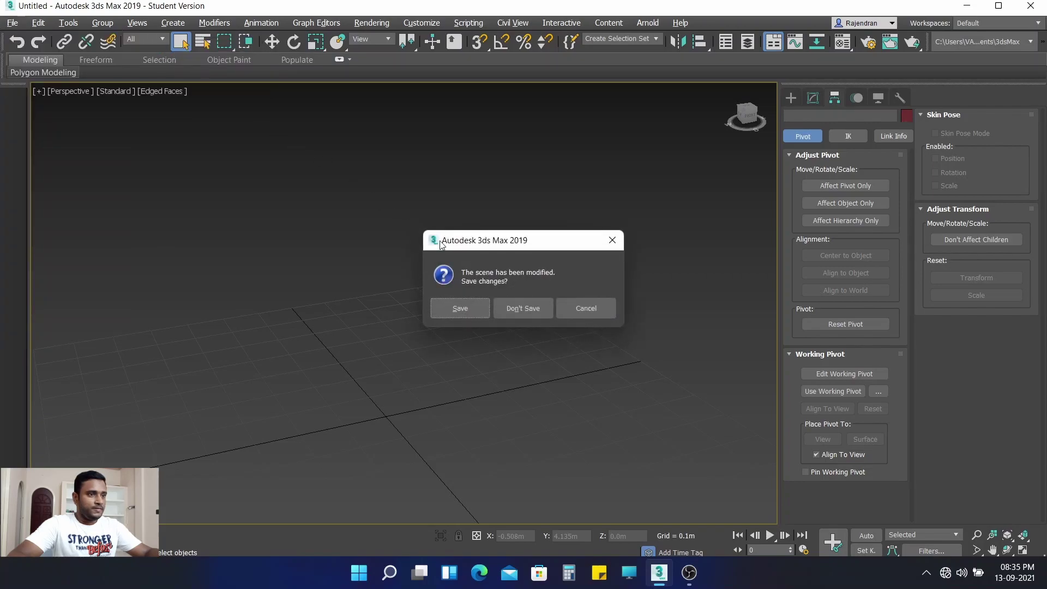
click(535, 308)
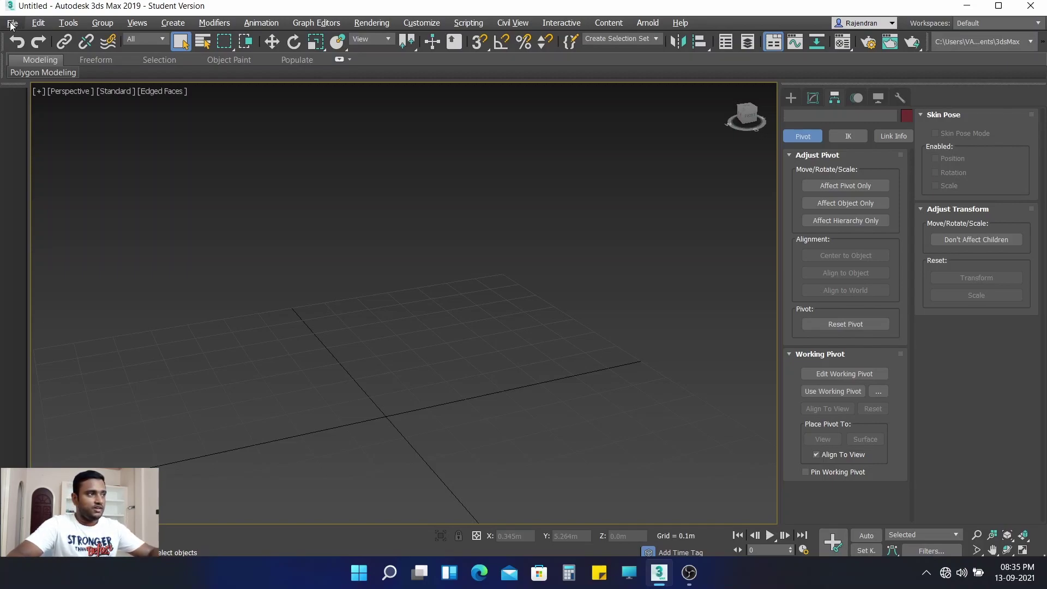
Step: Reset 3ds Max without saving and confirm the reset
click(11, 24)
click(30, 62)
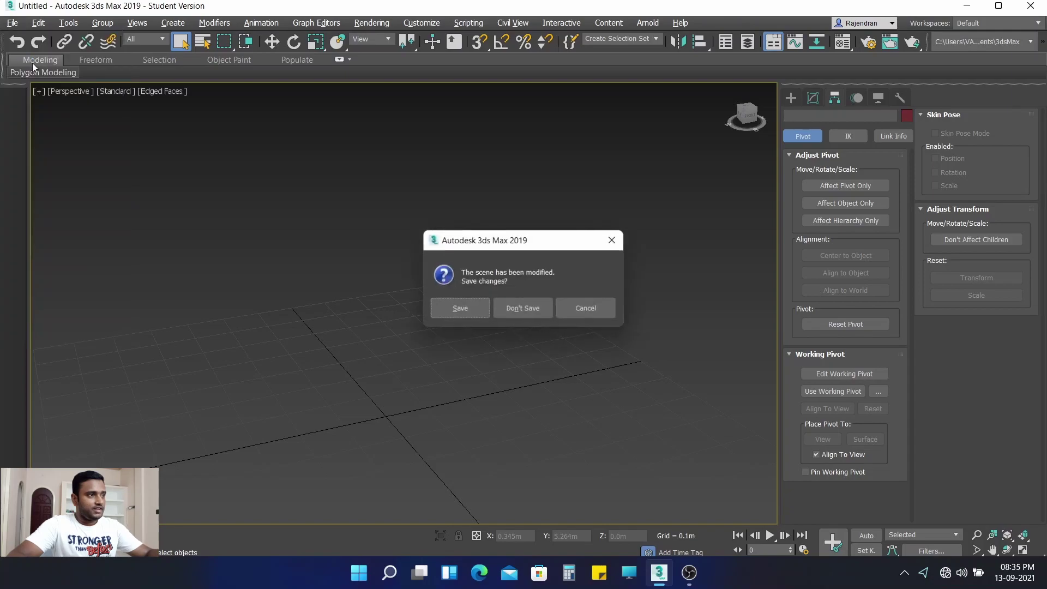
click(534, 305)
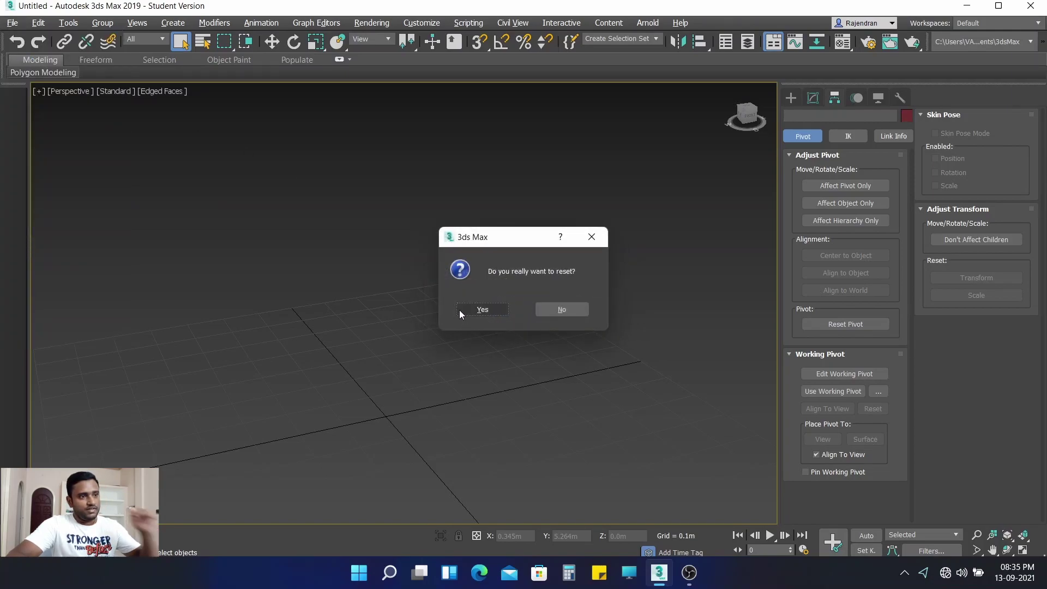
click(497, 309)
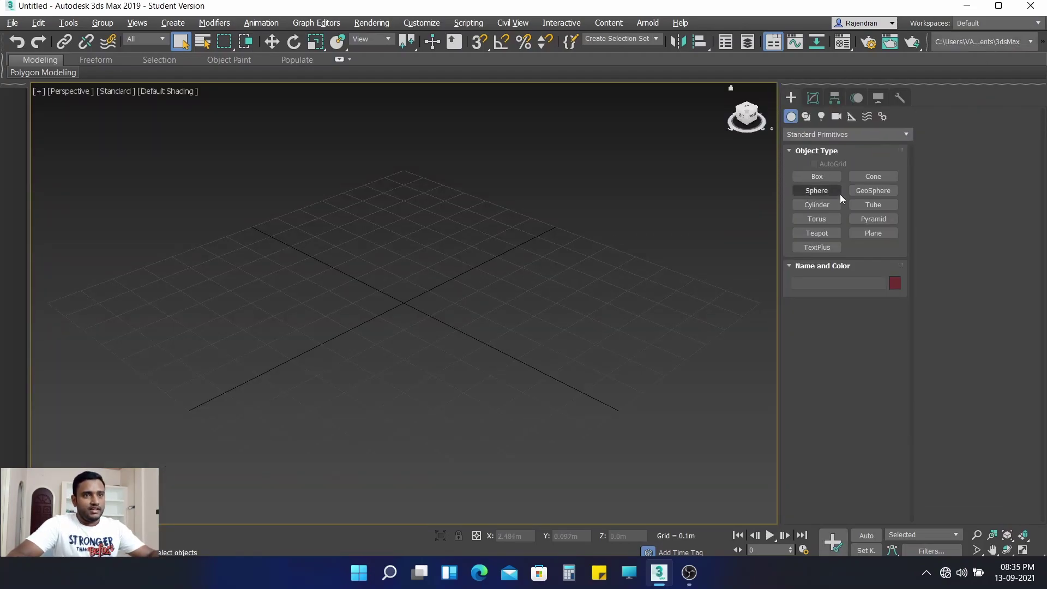
Step: Draw a box on the grid in the Perspective viewport
click(826, 178)
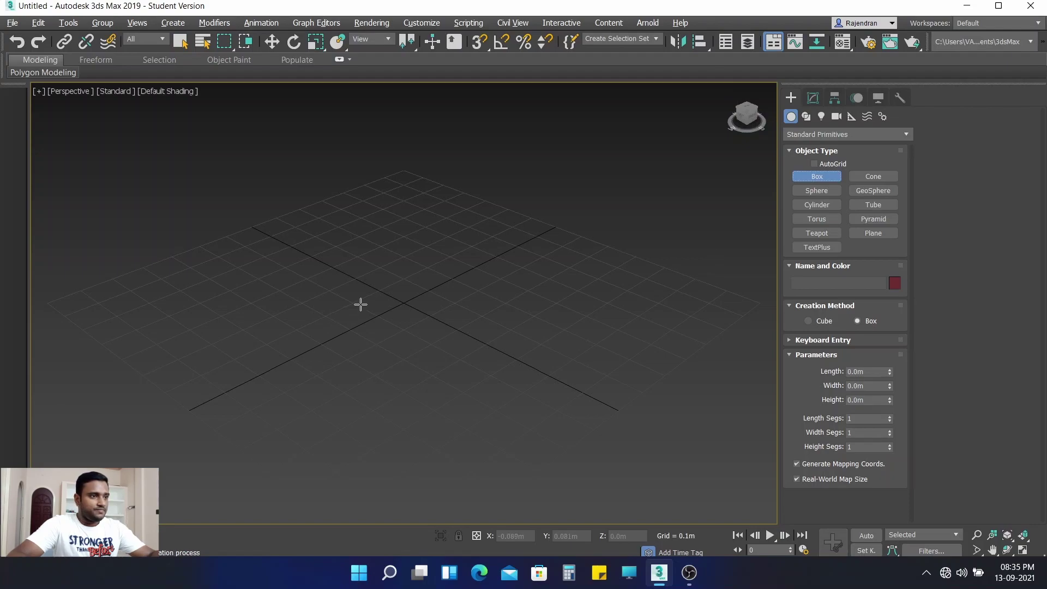
drag(360, 305, 479, 311)
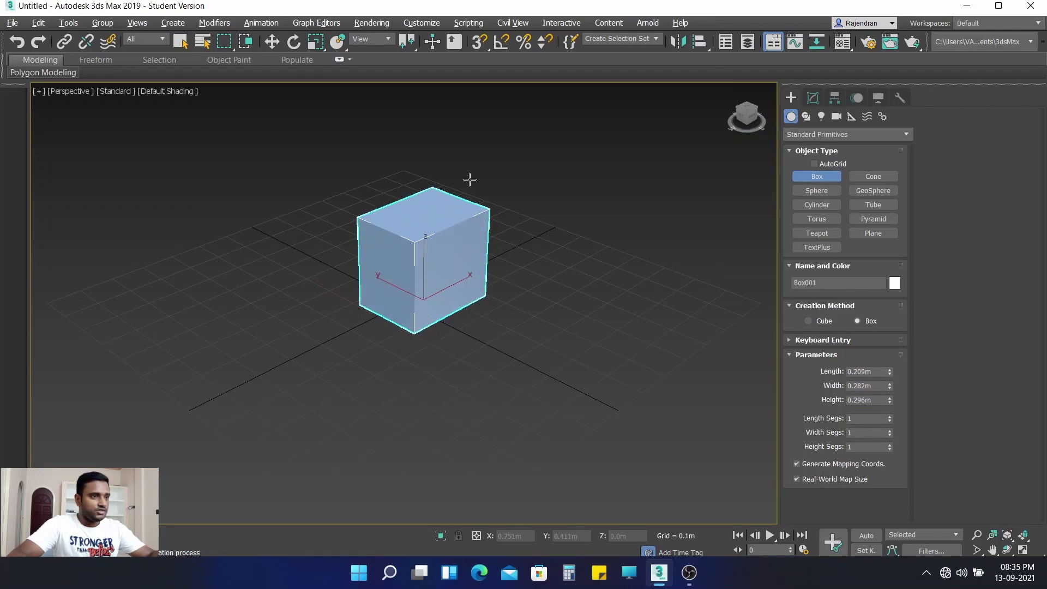
middle_drag(546, 231, 547, 253)
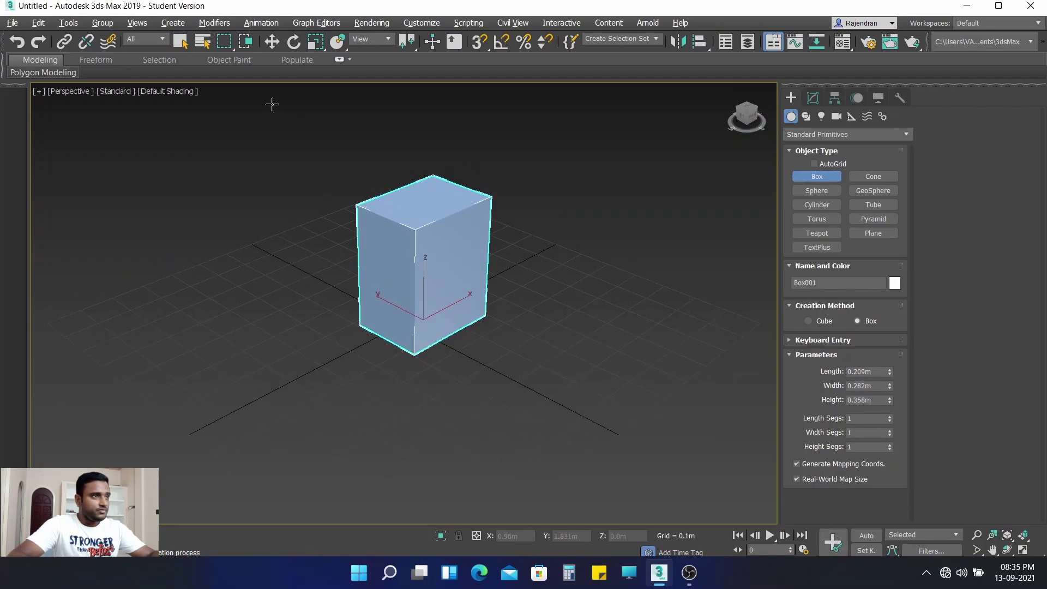
Step: Move the box to X 0 and Y 0 at the world origin
right_click(273, 43)
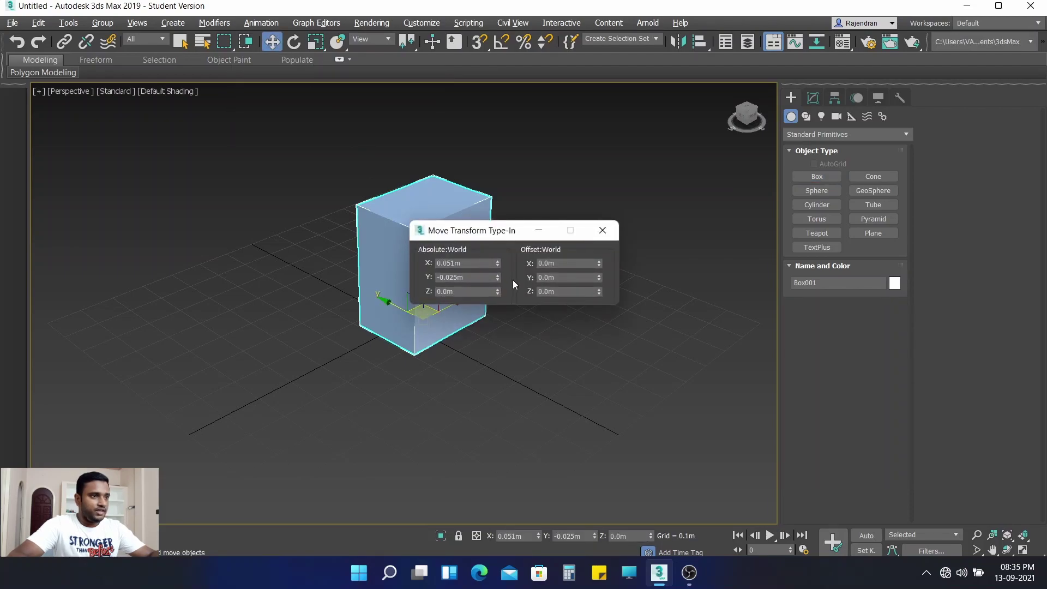
double_click(478, 265)
text(0)
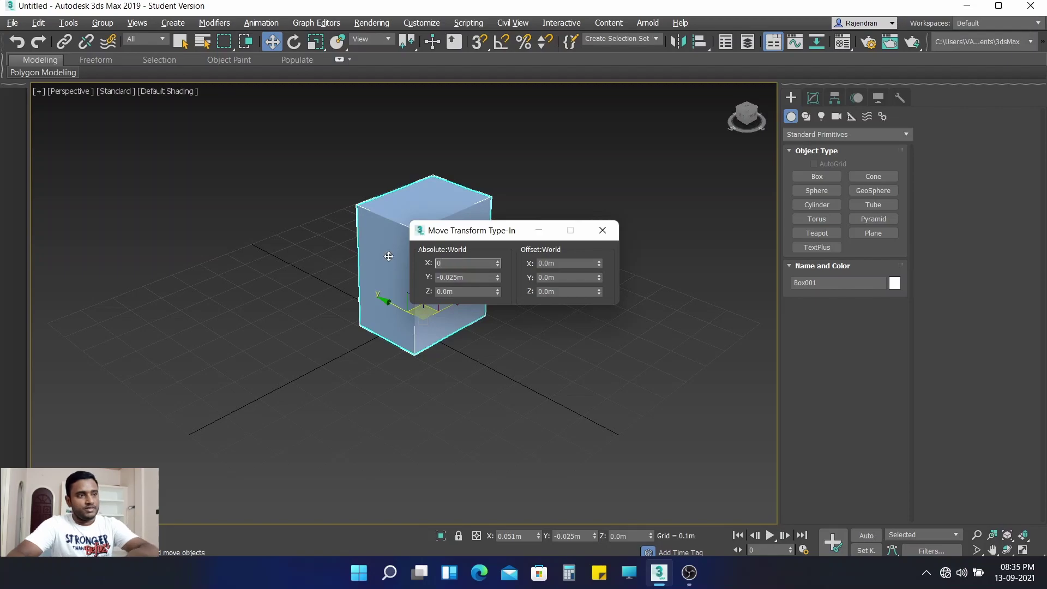
key(Return)
double_click(472, 278)
text(0)
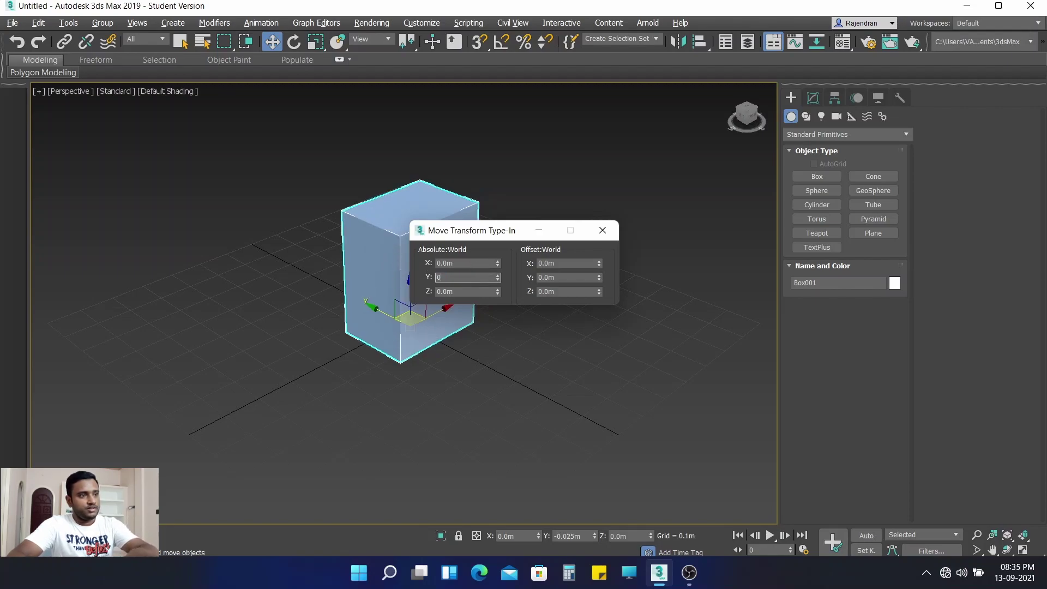
key(Return)
click(602, 231)
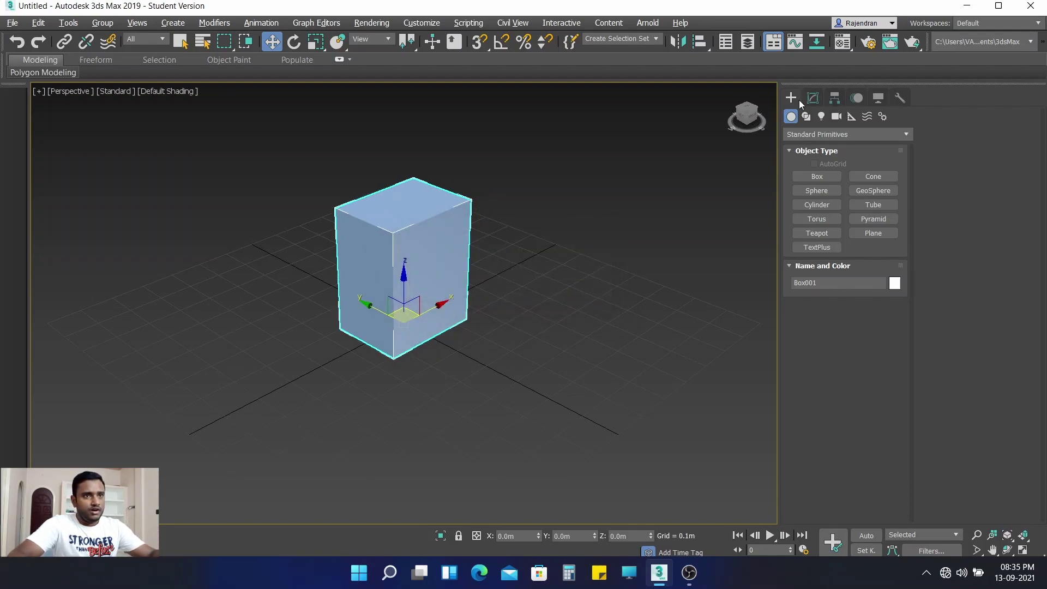
click(812, 99)
Step: Set Box001 to length 0.4m, width 0.58m, height 0.5m, Real-World Map Size off
double_click(879, 342)
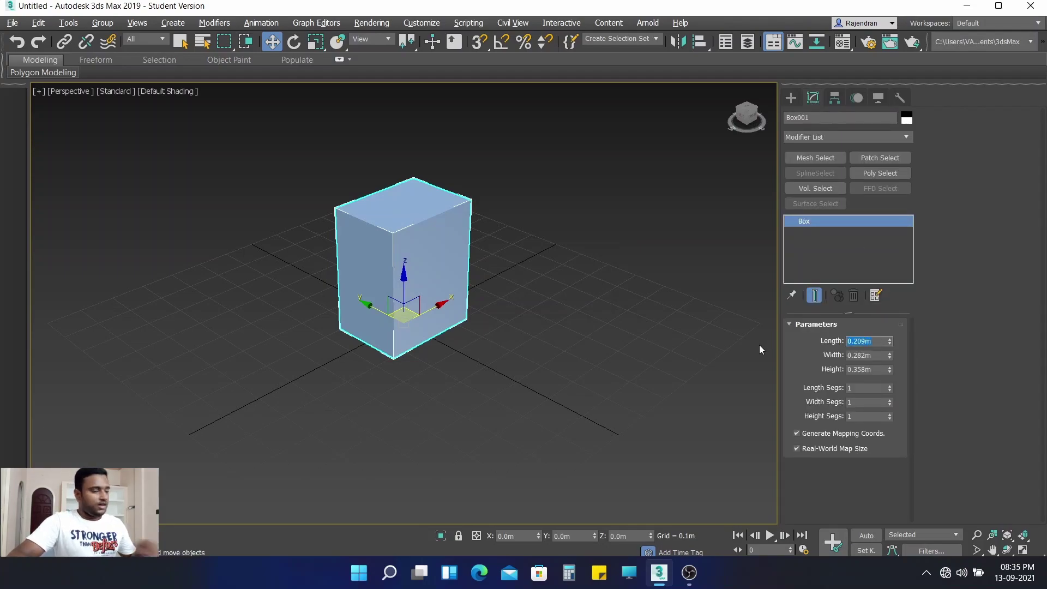
text(0.4)
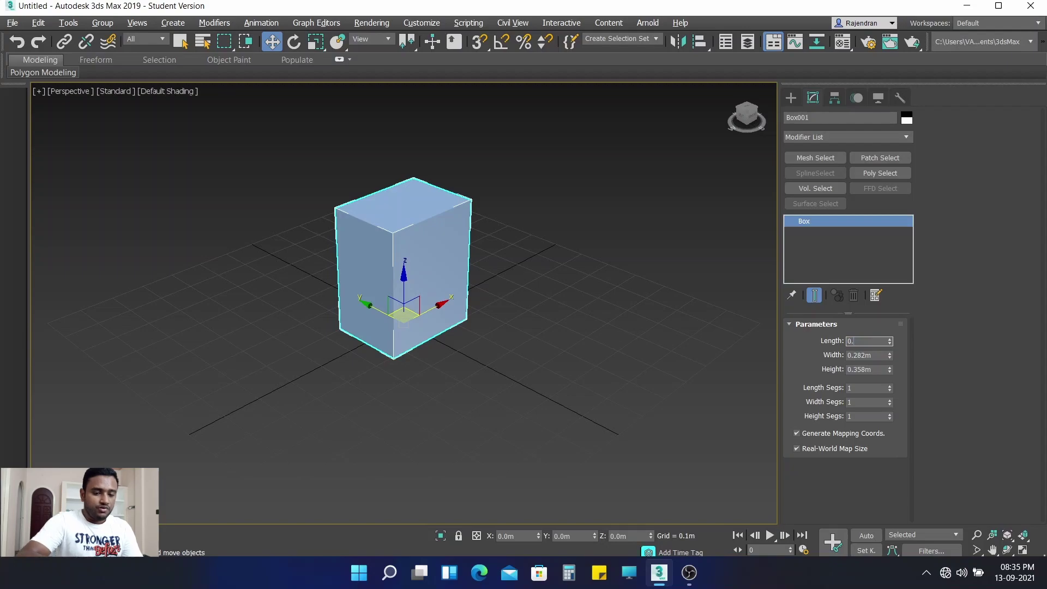
key(Return)
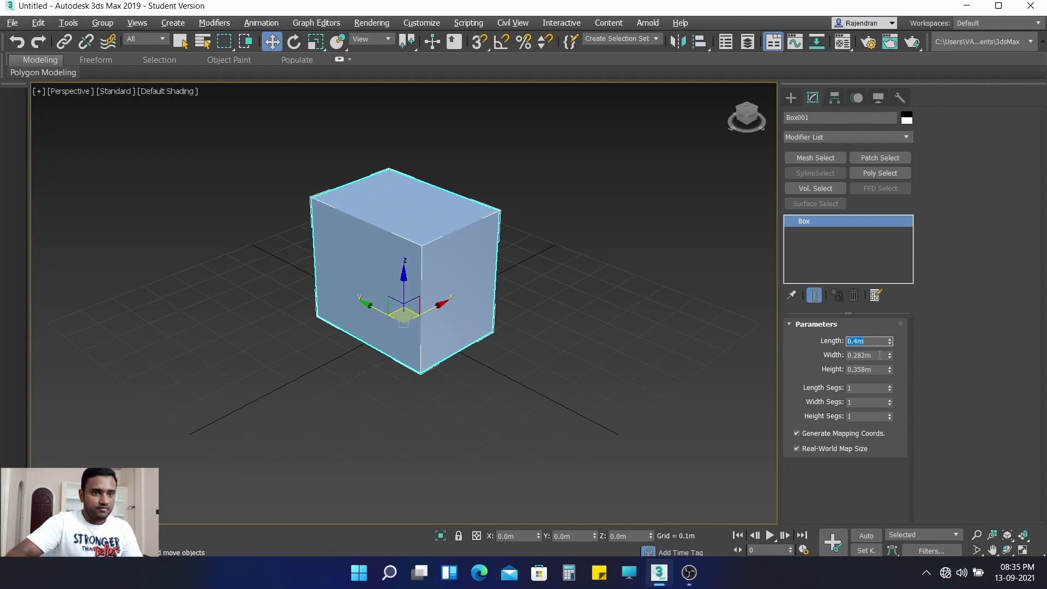
double_click(880, 355)
text(0)
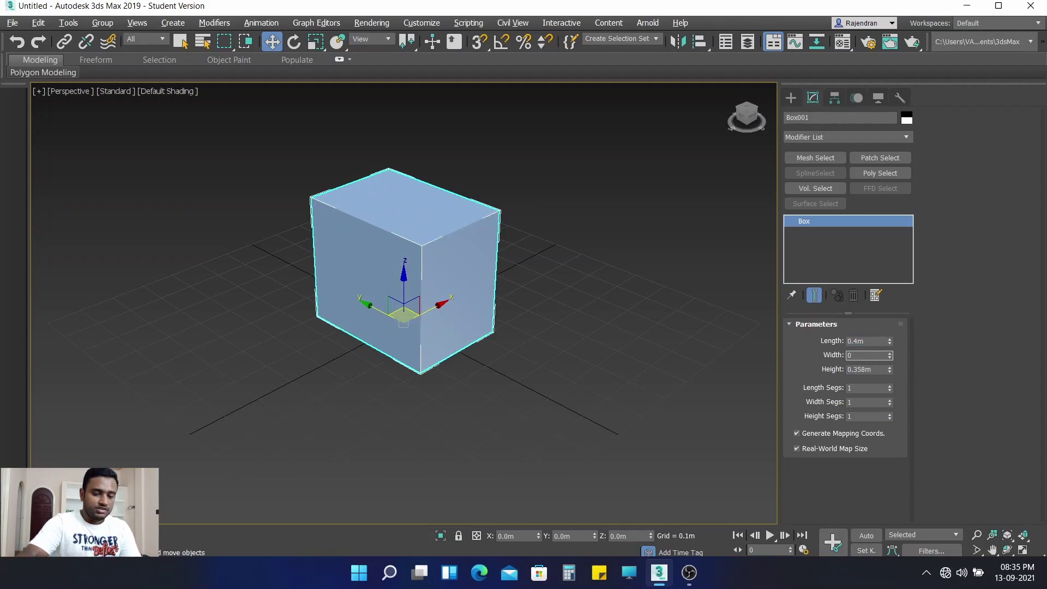
text(.58)
key(Return)
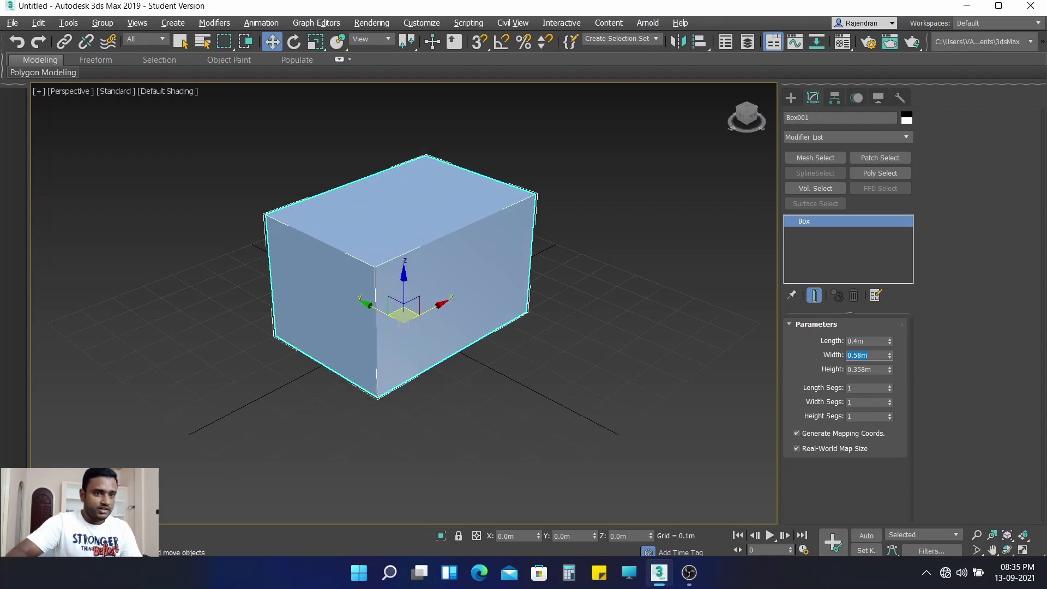
double_click(875, 369)
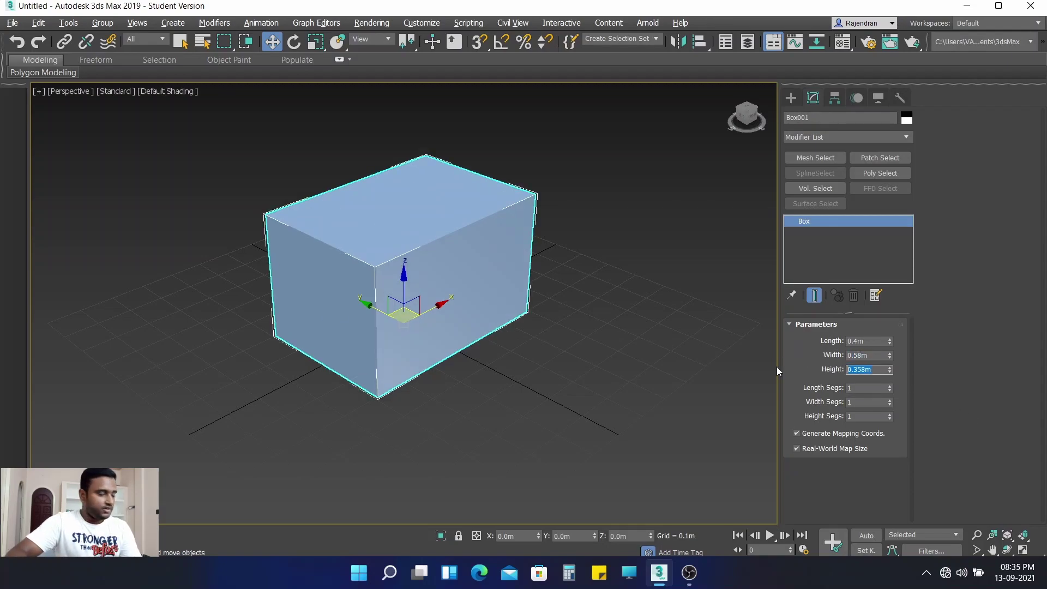
text(0.5)
key(Return)
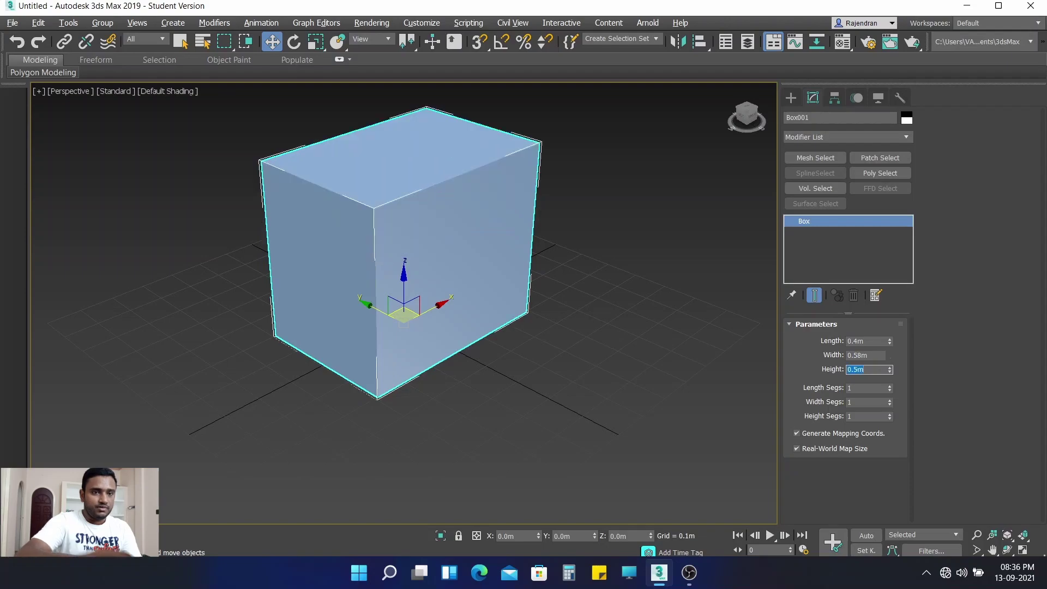
click(849, 449)
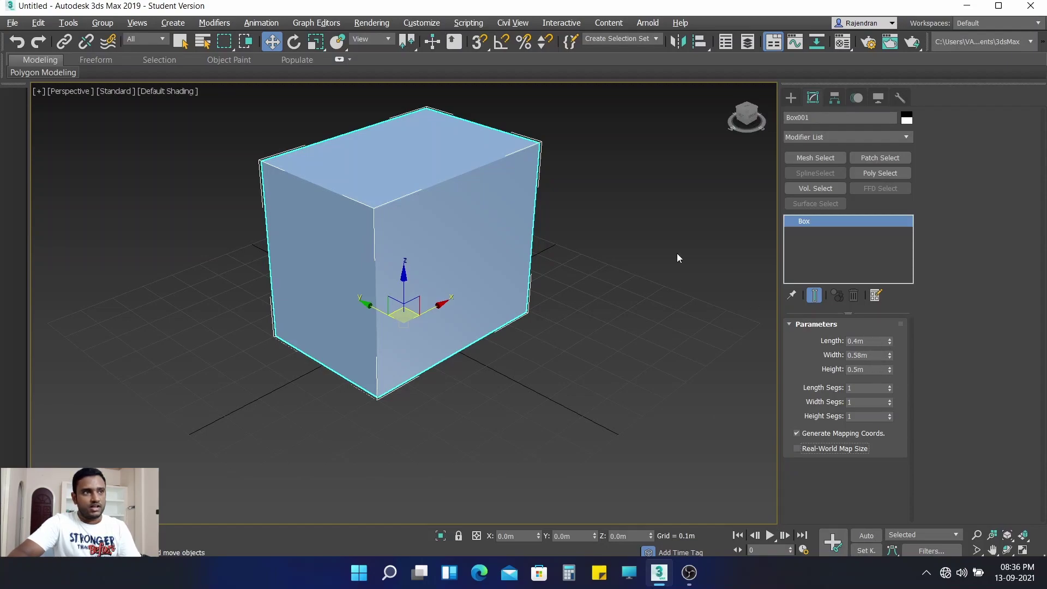
Step: Confirm metric Meters as the display units in Units Setup
click(421, 24)
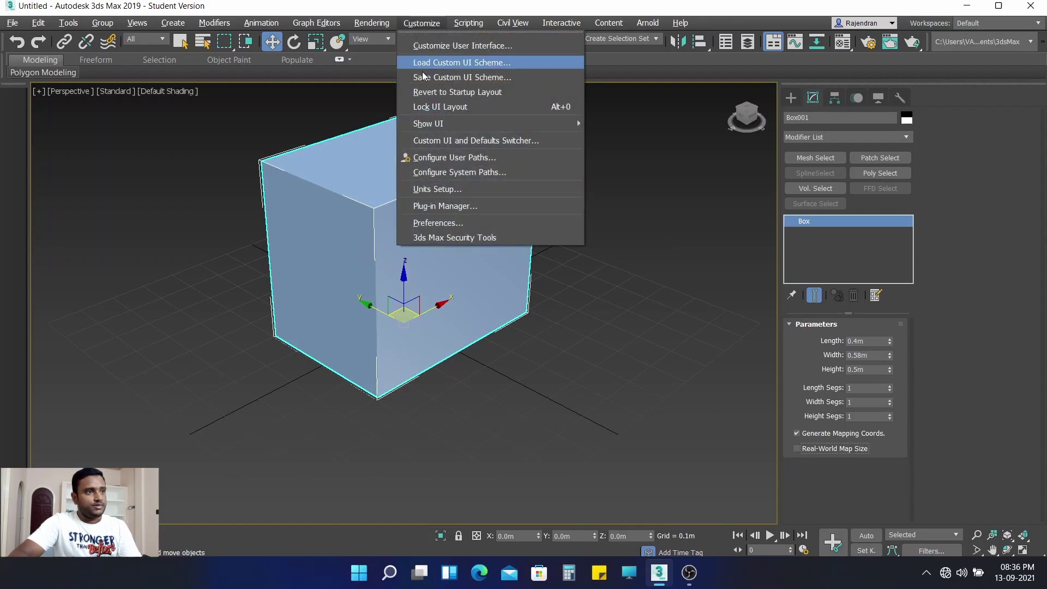
click(447, 189)
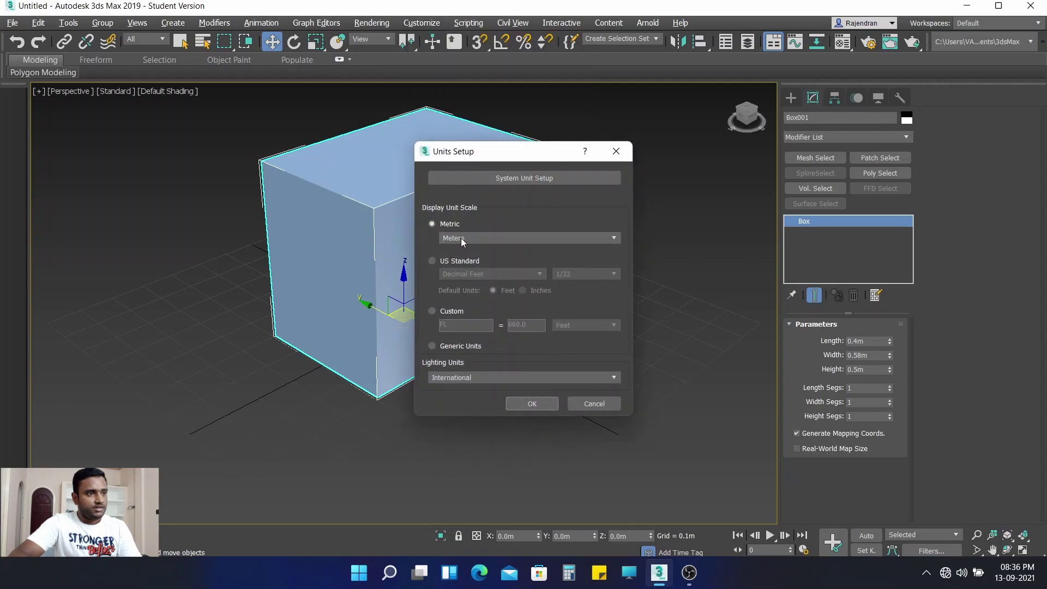
click(462, 239)
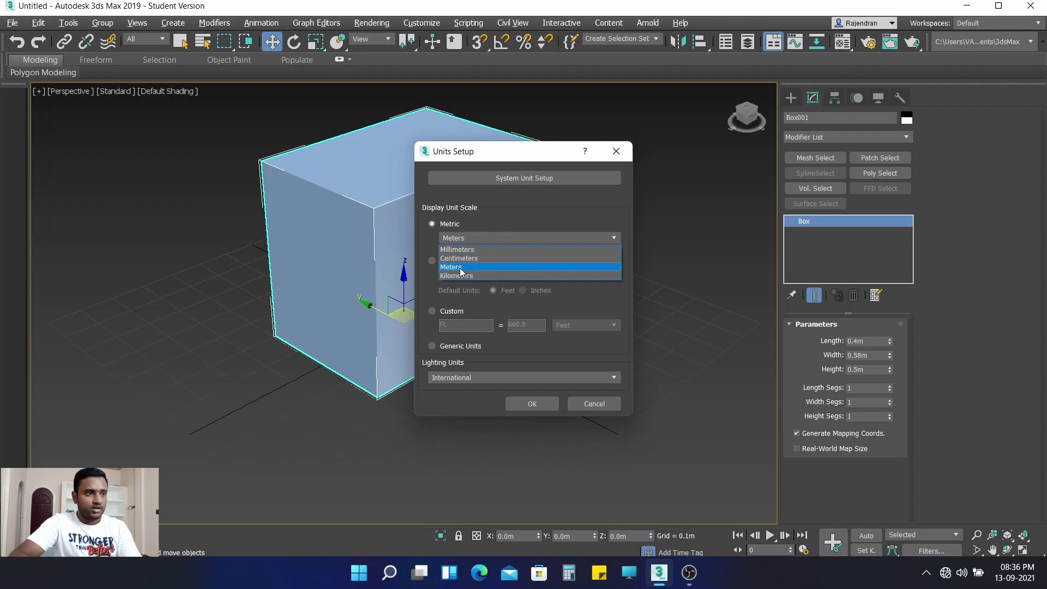
click(460, 267)
click(524, 406)
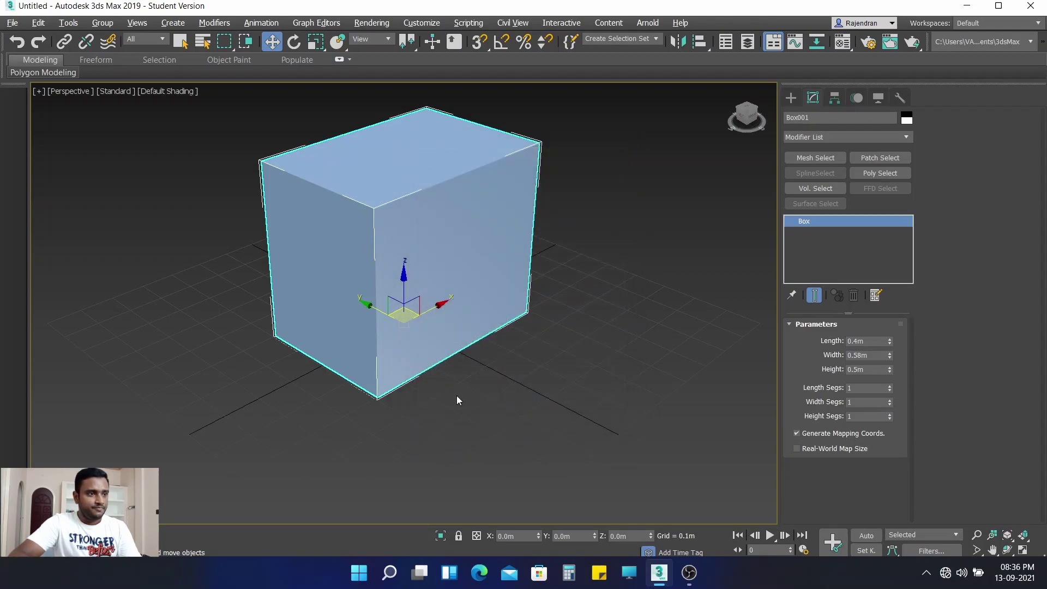
Step: Switch the Perspective viewport shading to Edged Faces
middle_drag(606, 362, 598, 379)
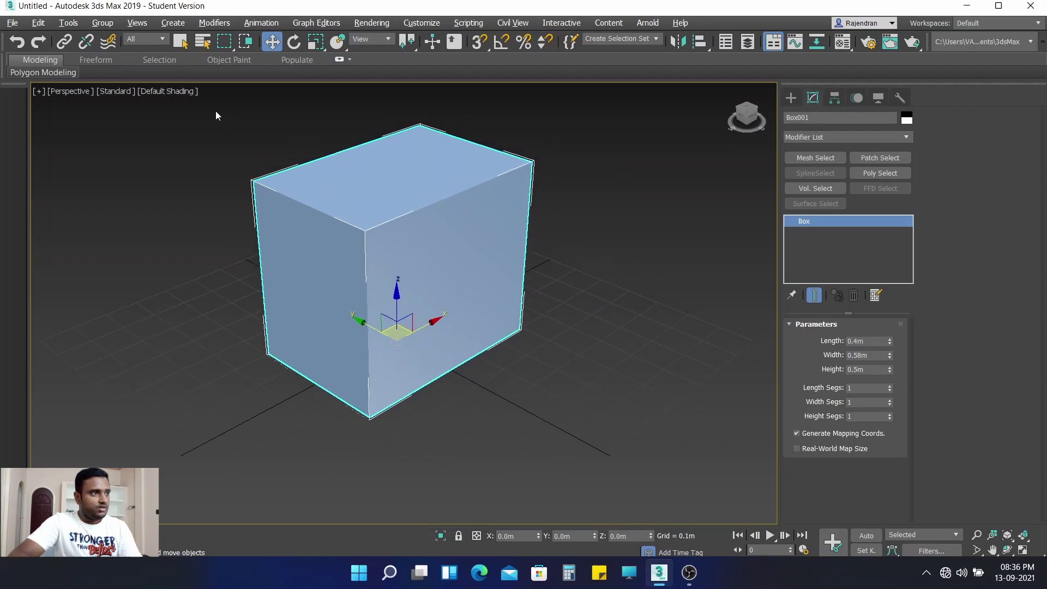
click(176, 93)
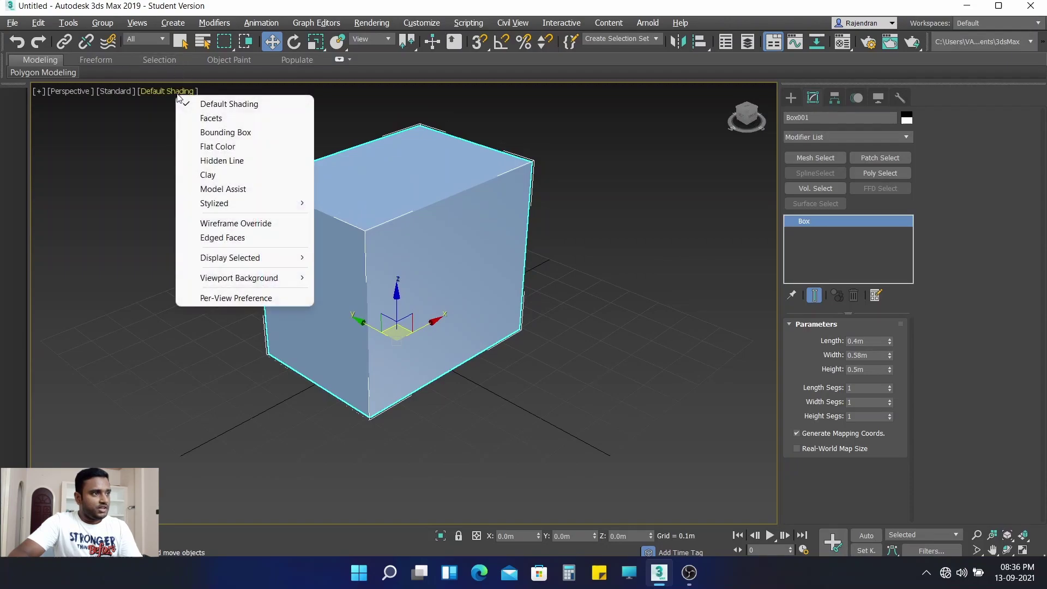
click(209, 240)
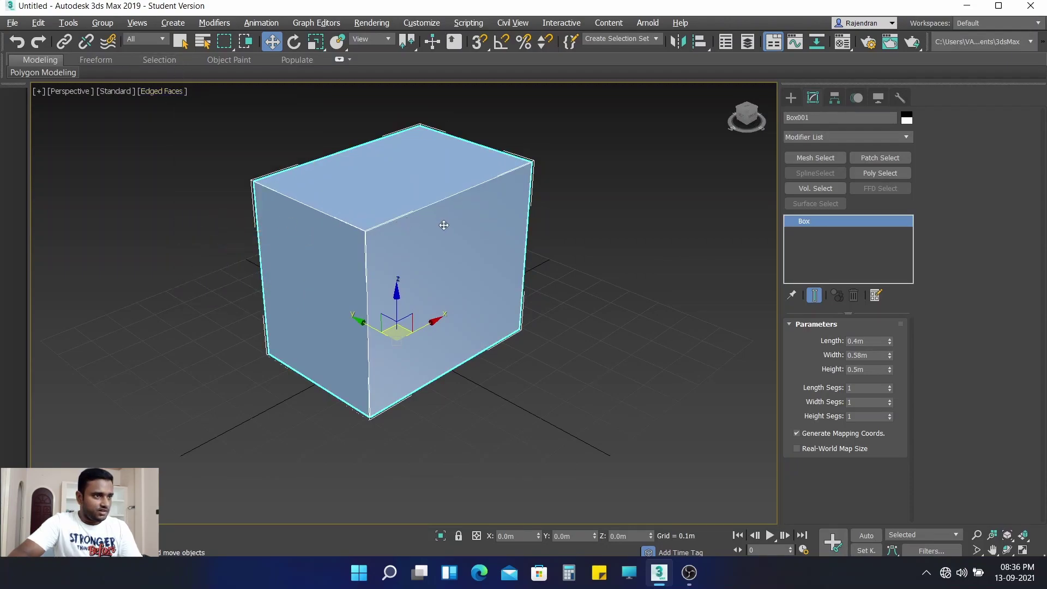
Step: Convert Box001 to an Editable Poly and enter Edge sub-object level
right_click(424, 234)
mouse_move(458, 378)
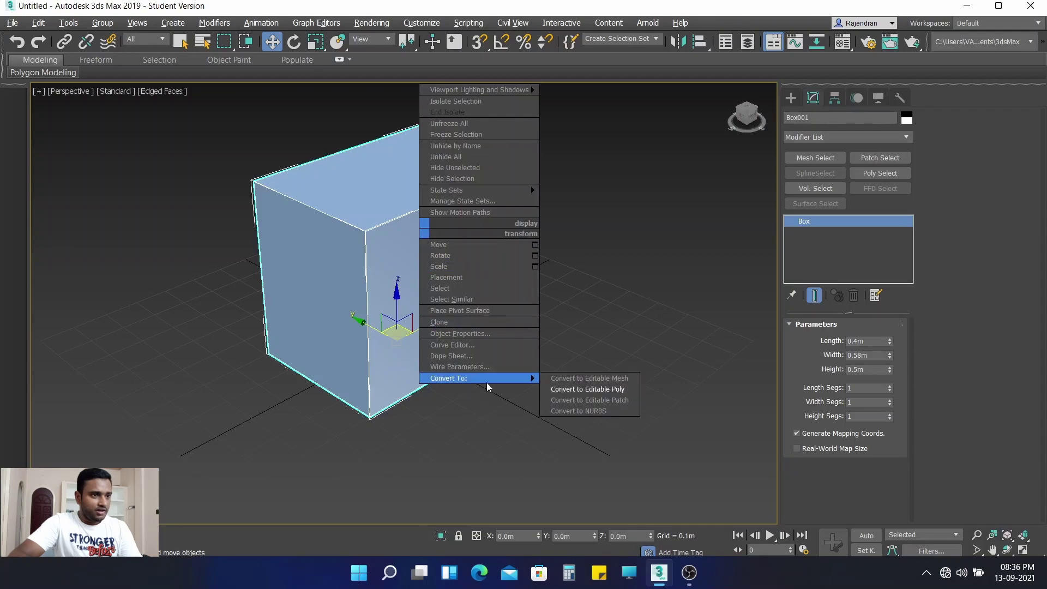
click(578, 389)
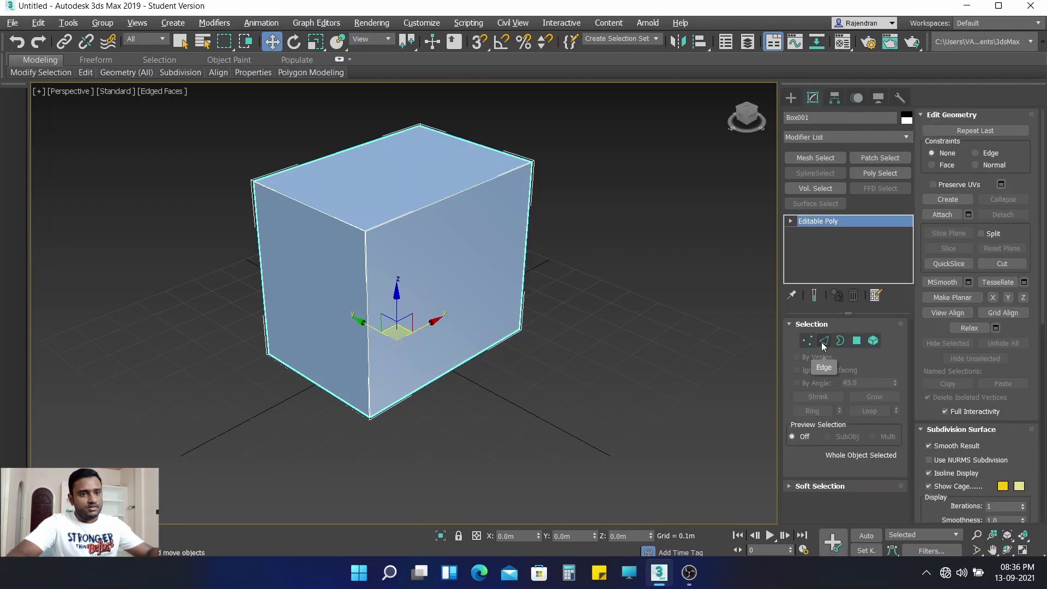
click(827, 339)
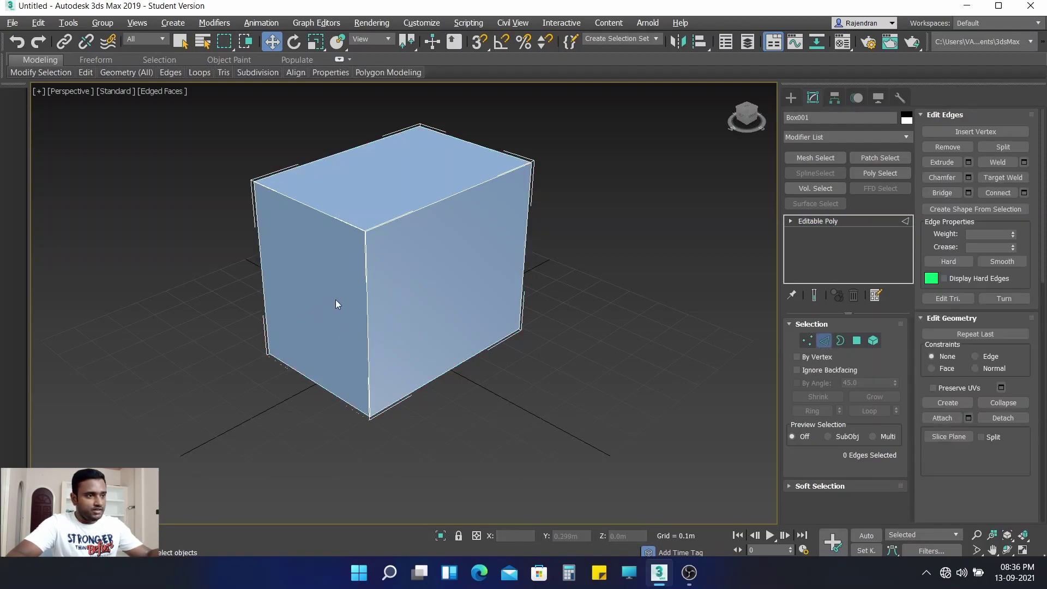
Step: Connect the two front vertical edges with a horizontal edge at slide 30
click(364, 311)
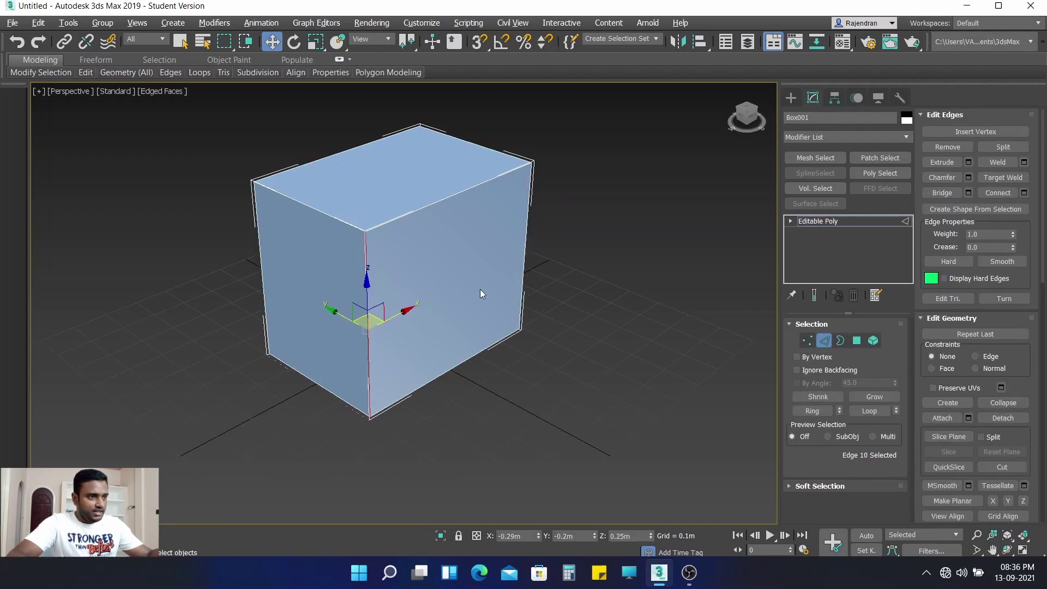
ctrl+click(524, 257)
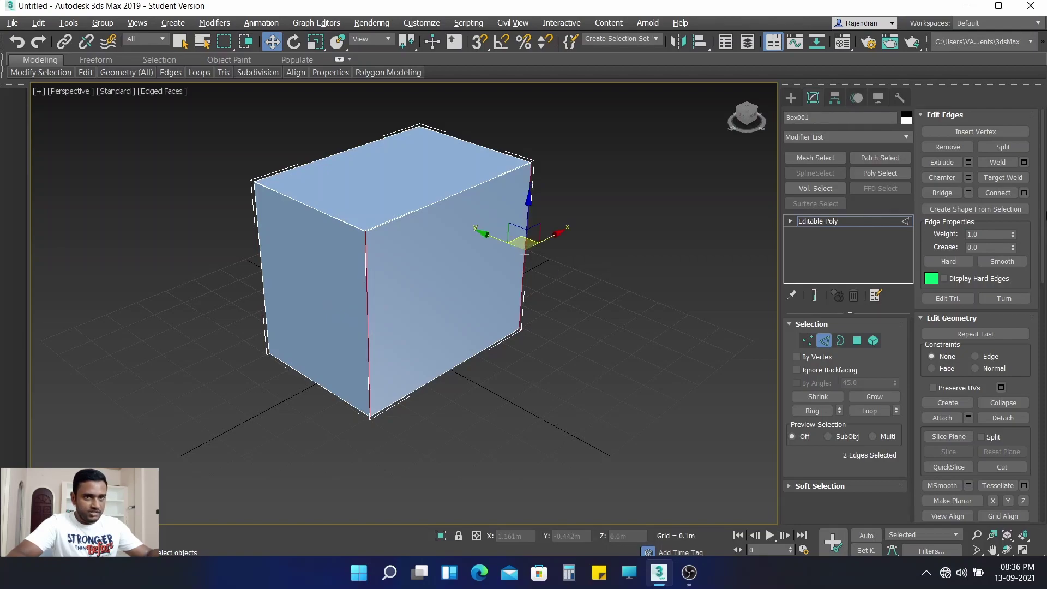
click(1024, 193)
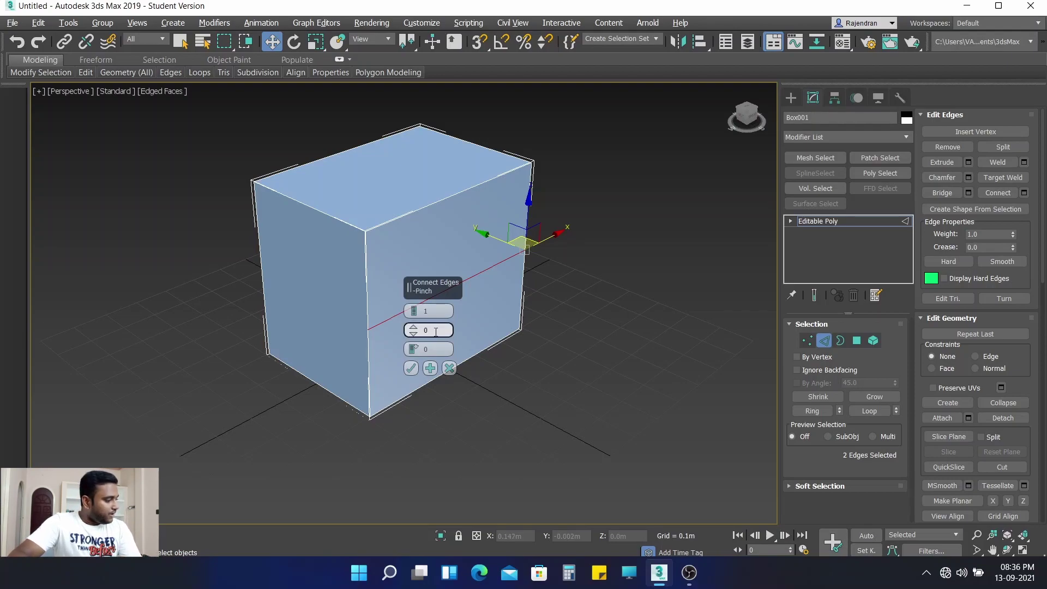
double_click(433, 348)
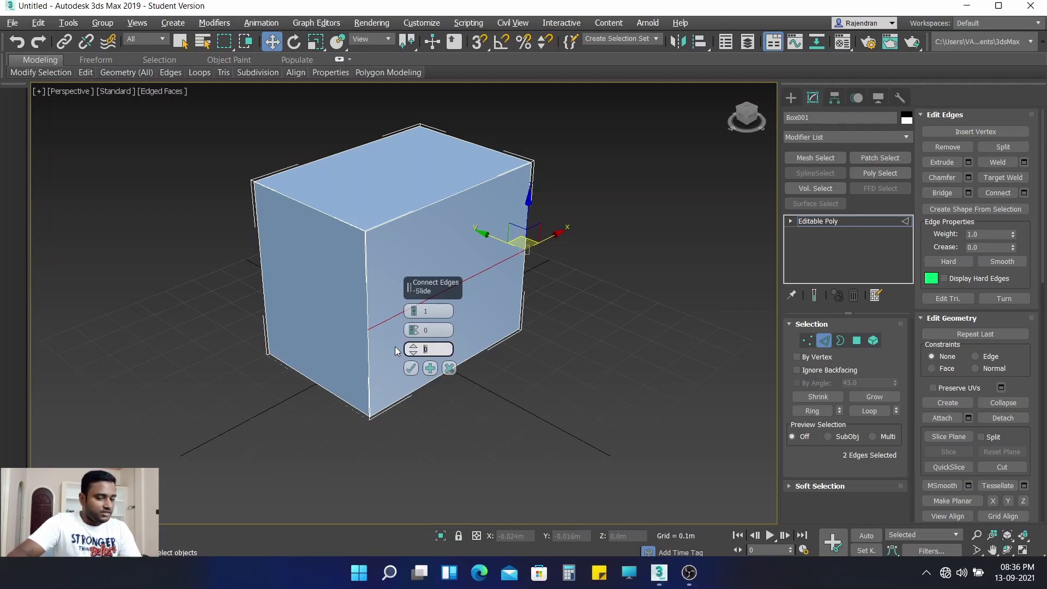
text(30)
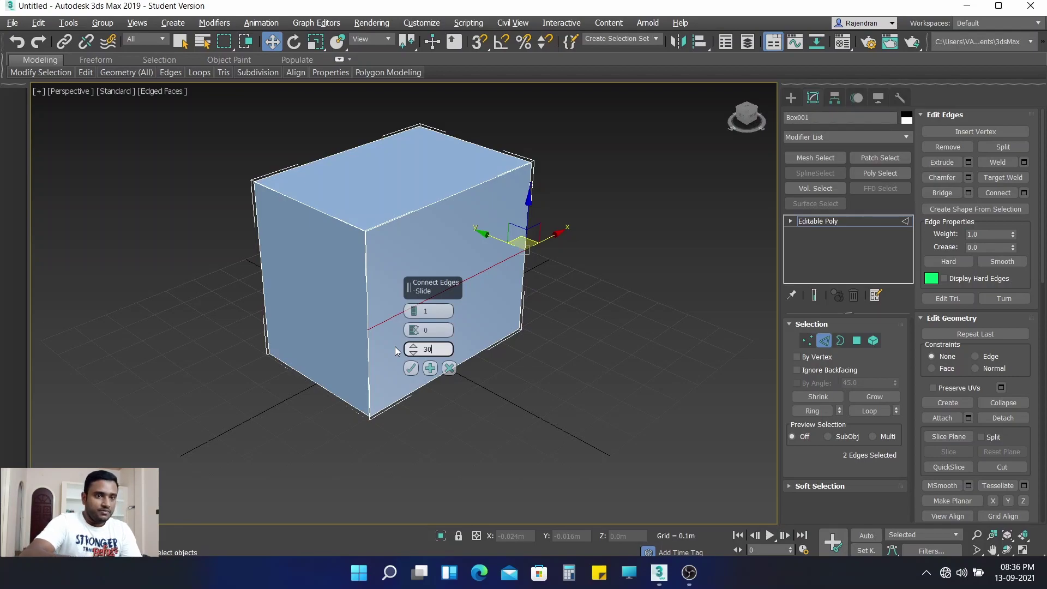
click(411, 369)
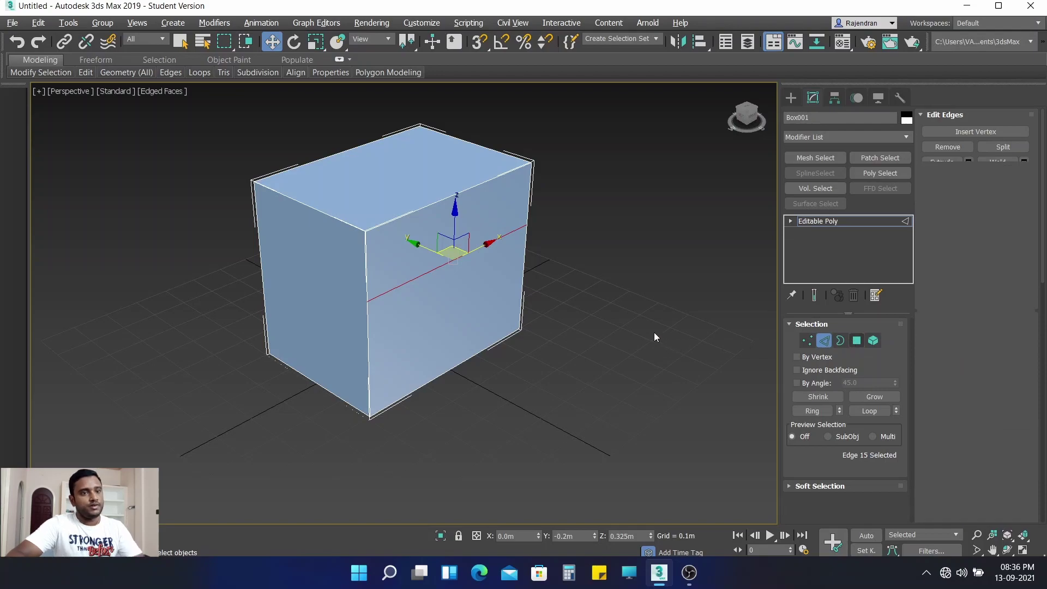
Step: Select the upper and lower front polygons of the box
key(4)
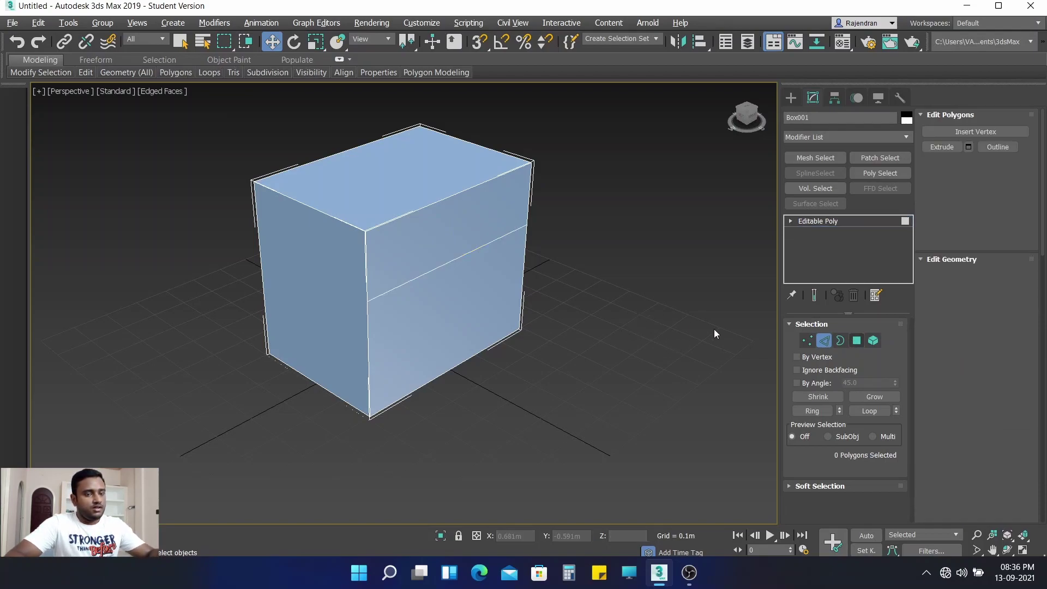
click(422, 236)
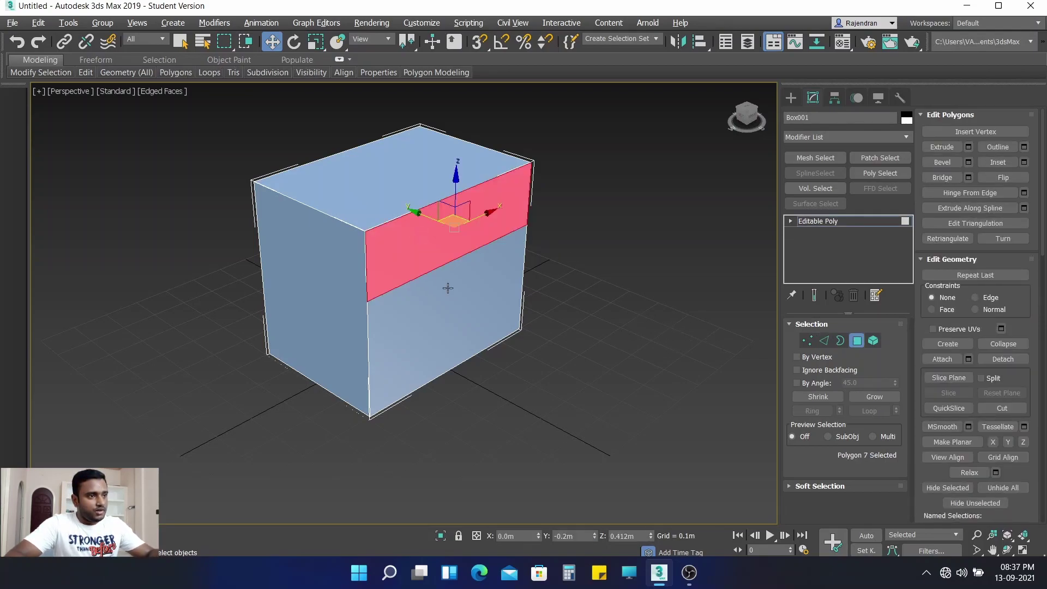
ctrl+click(446, 323)
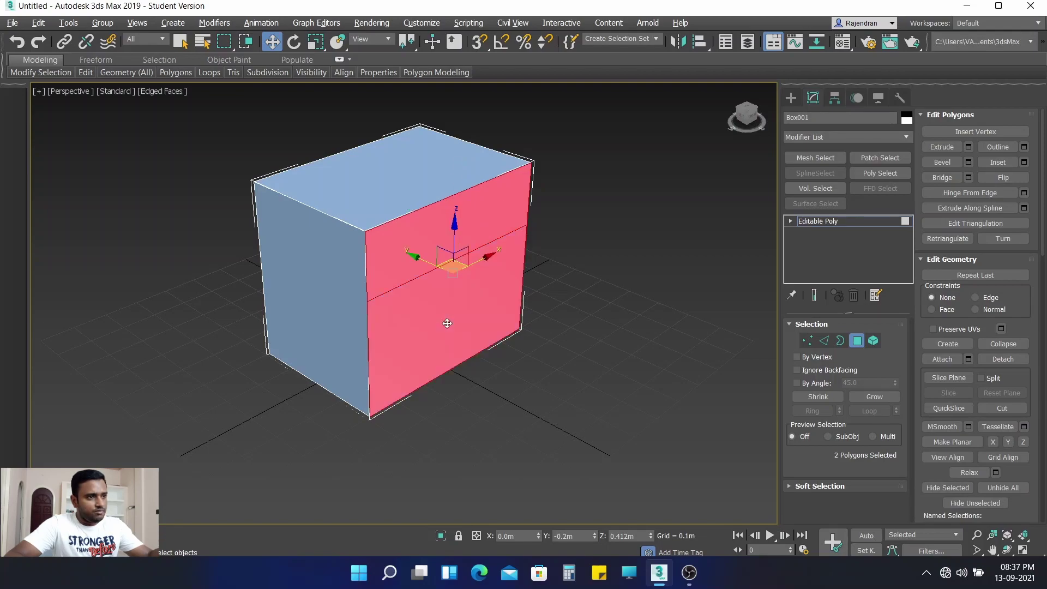
Step: Bevel them By Polygon with height 0 and outline -0.015m
click(969, 162)
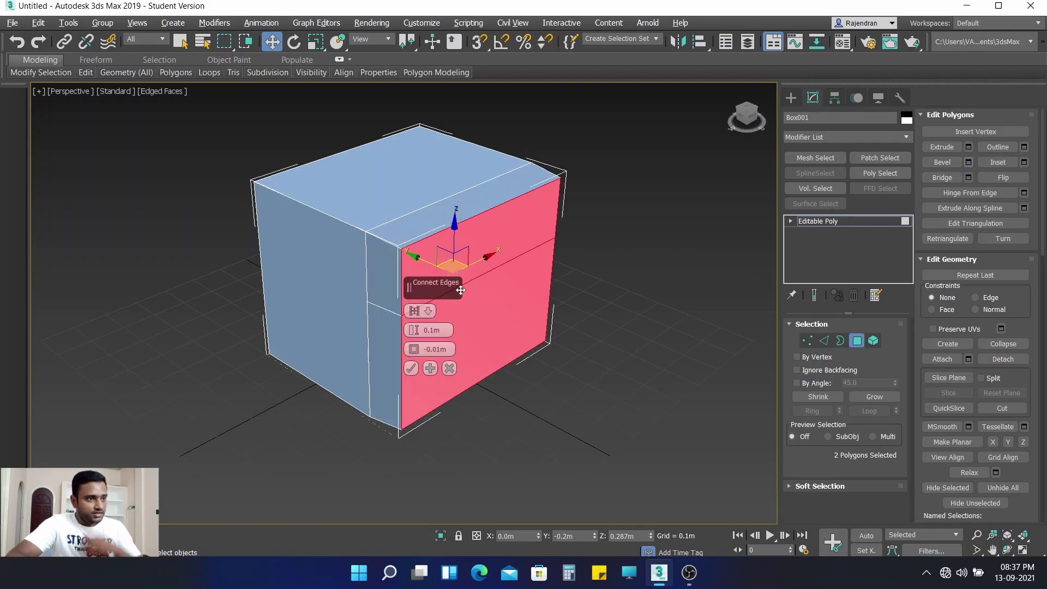
click(429, 312)
click(463, 352)
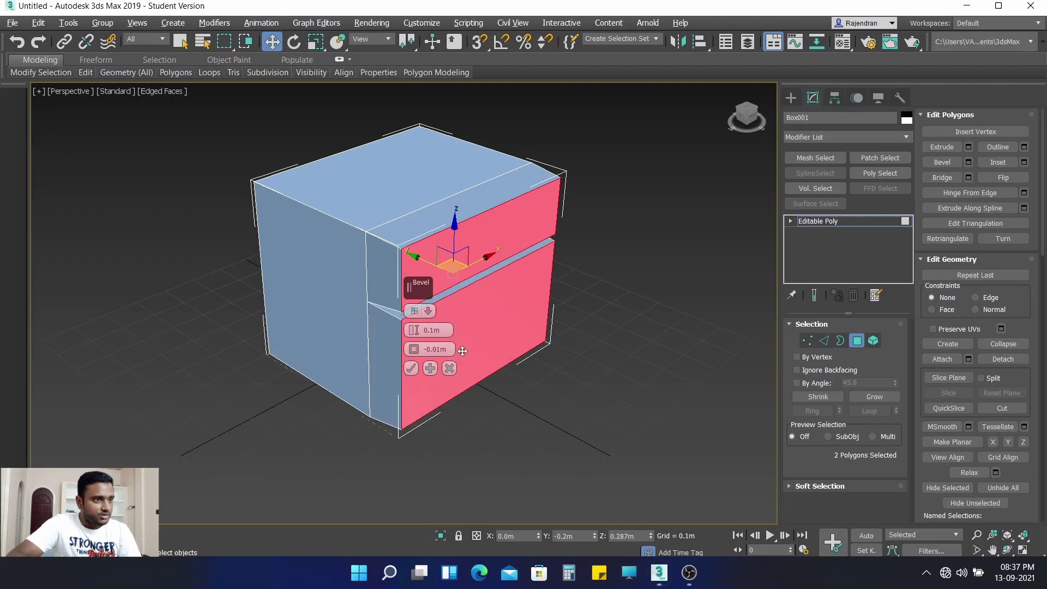
double_click(445, 330)
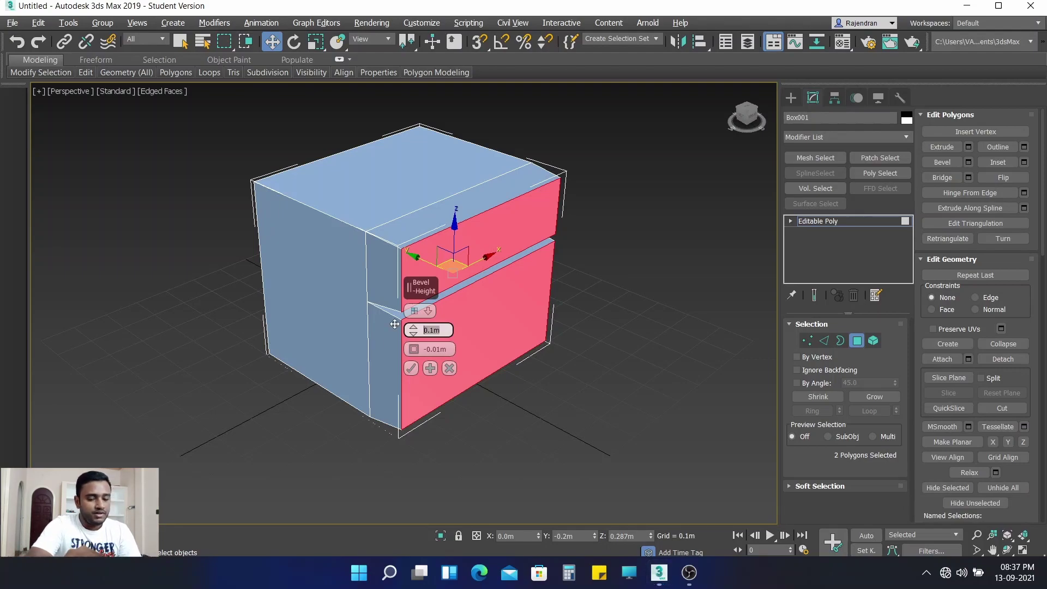
text(0)
key(Return)
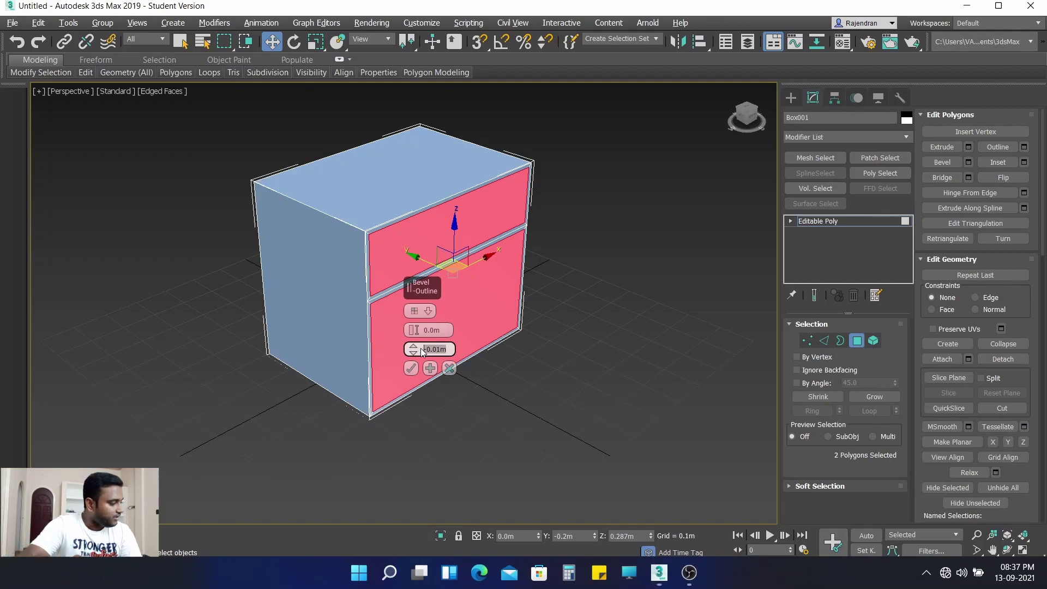
key(BackSpace)
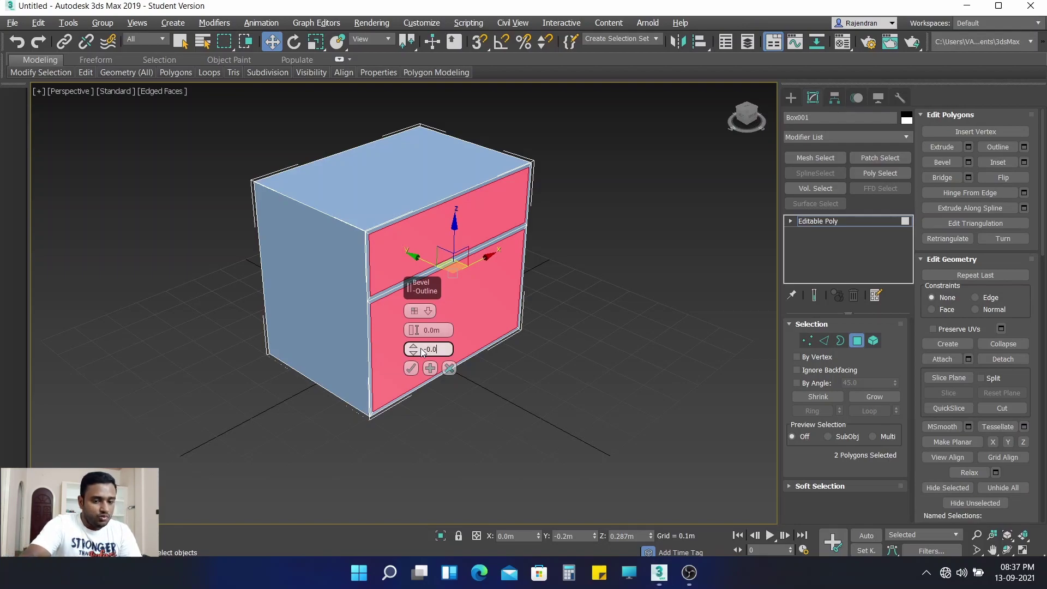
text(15)
key(Return)
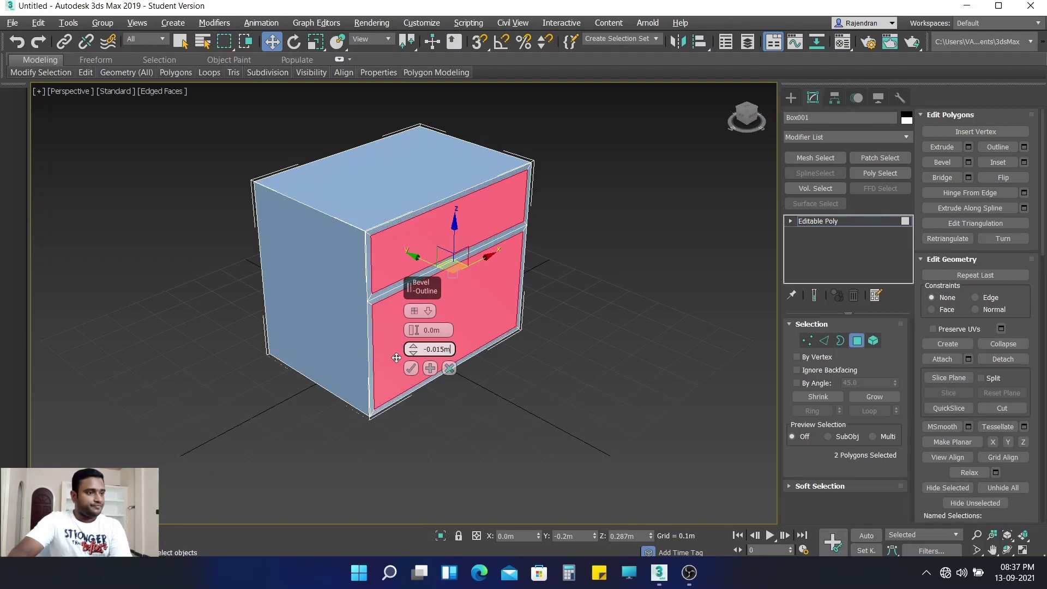
click(411, 368)
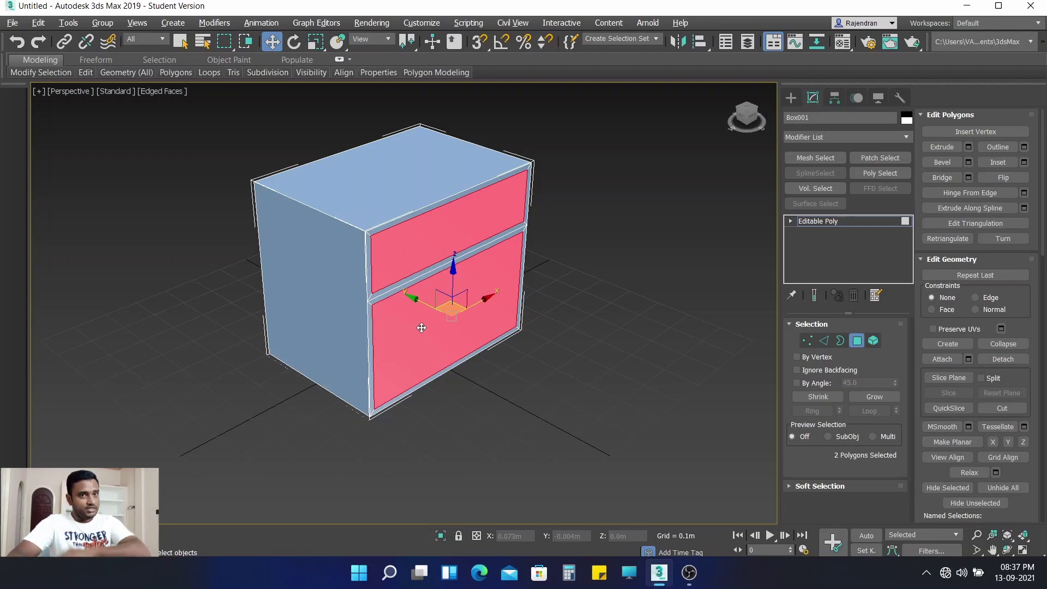
Step: Extrude the two inset front polygons inward by -0.35m
click(968, 147)
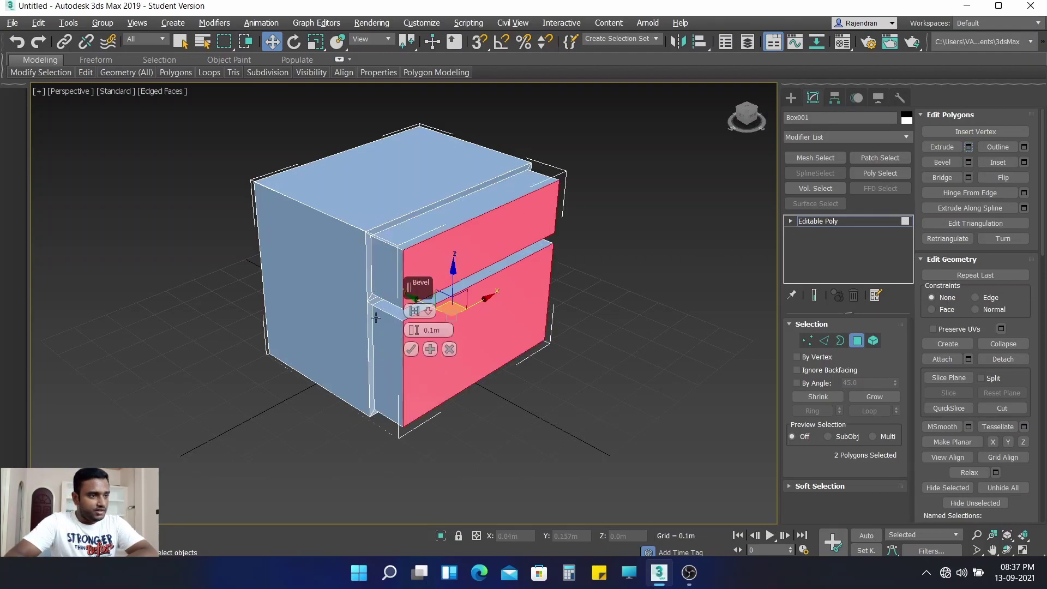
double_click(446, 330)
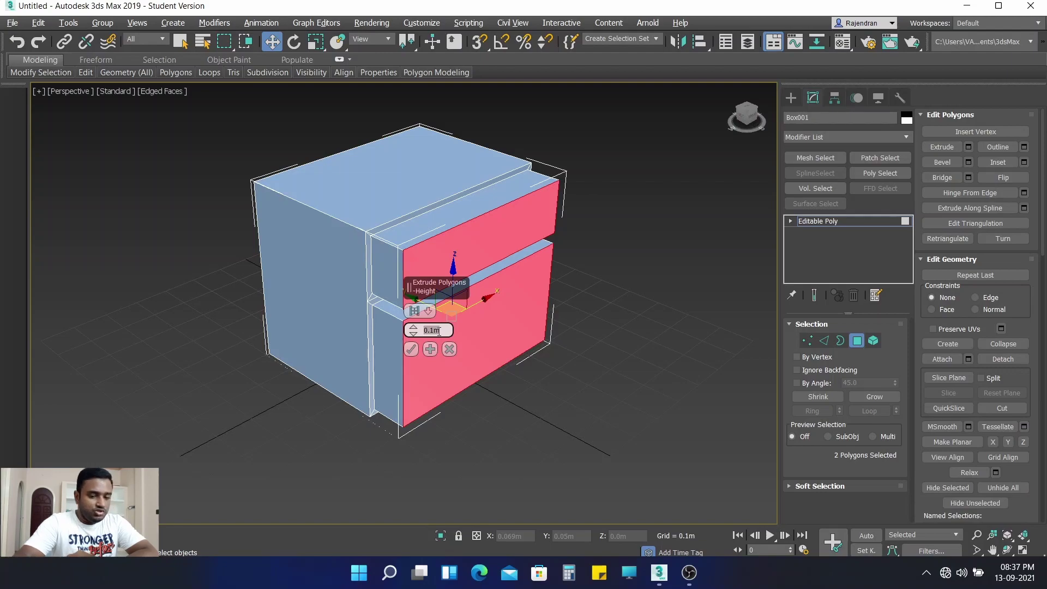
text(-0.35)
key(Return)
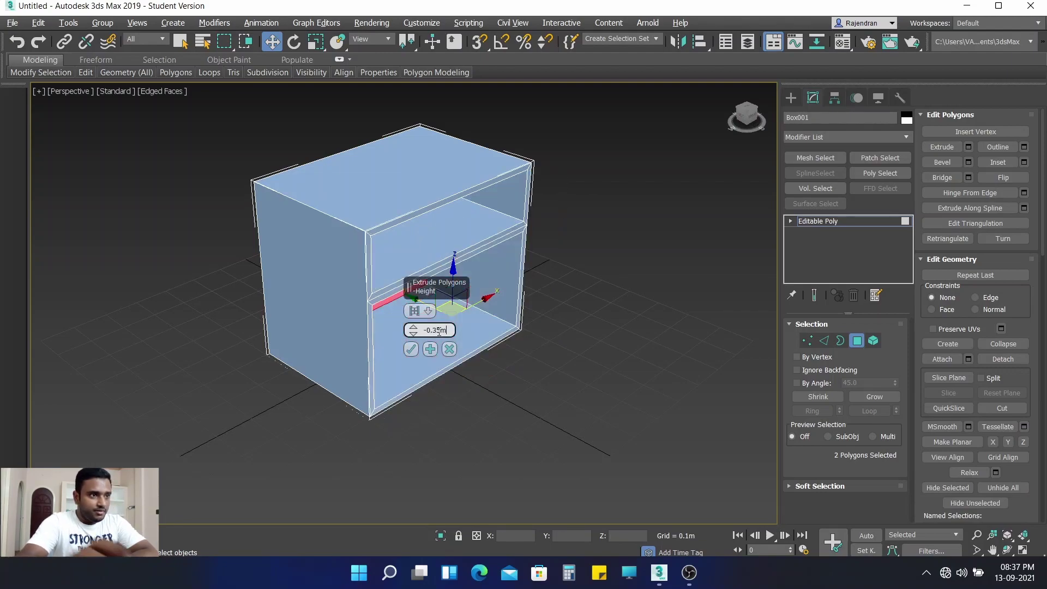
alt+middle_drag(541, 391, 519, 373)
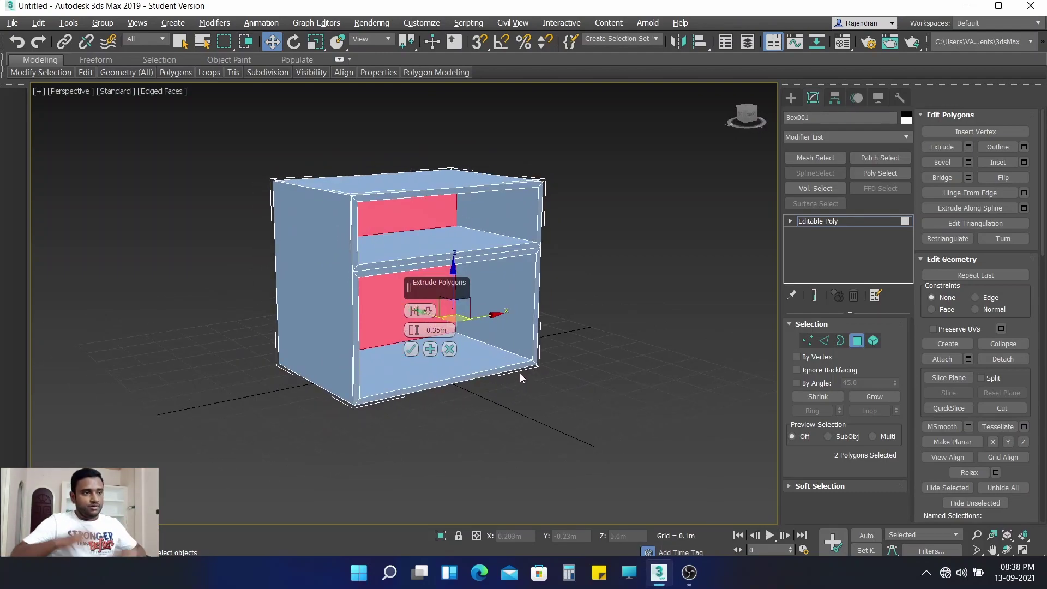
click(411, 349)
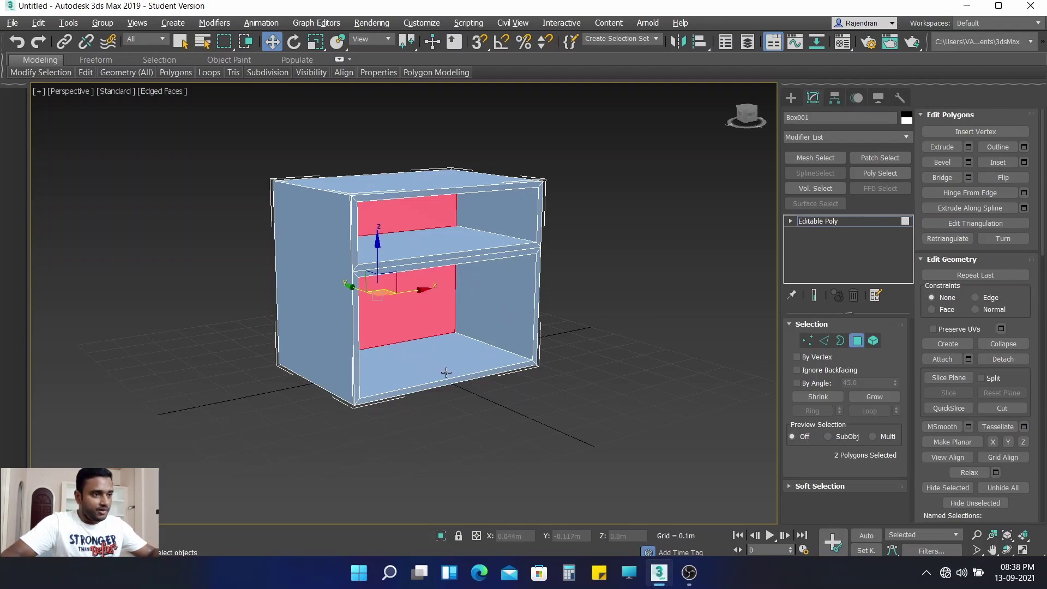
Step: Attempt a Shift-drag copy of the back faces, then cancel and undo it
alt+middle_drag(445, 372, 453, 369)
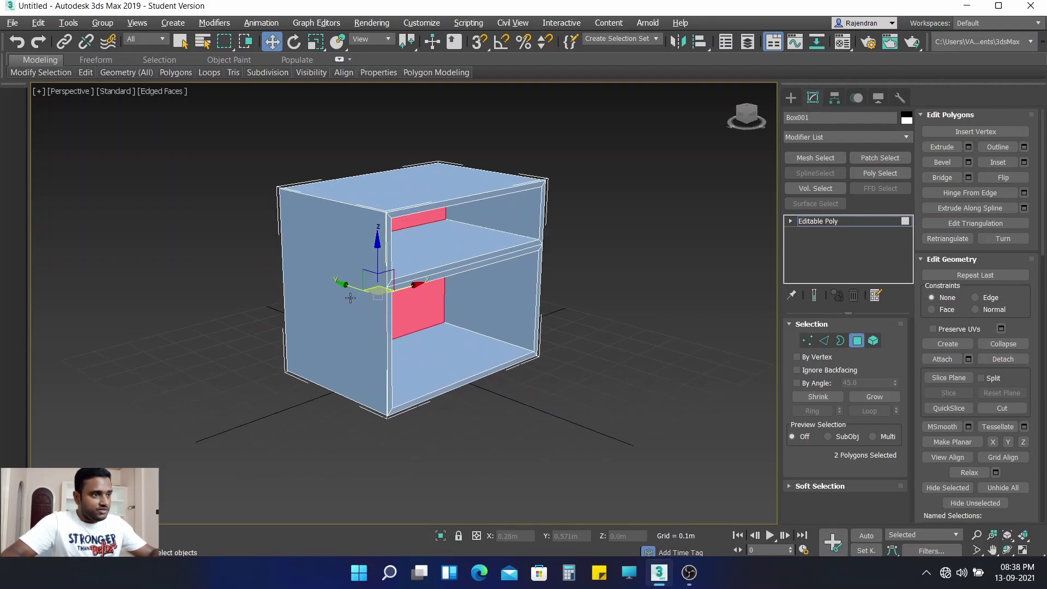
drag(342, 283, 463, 368)
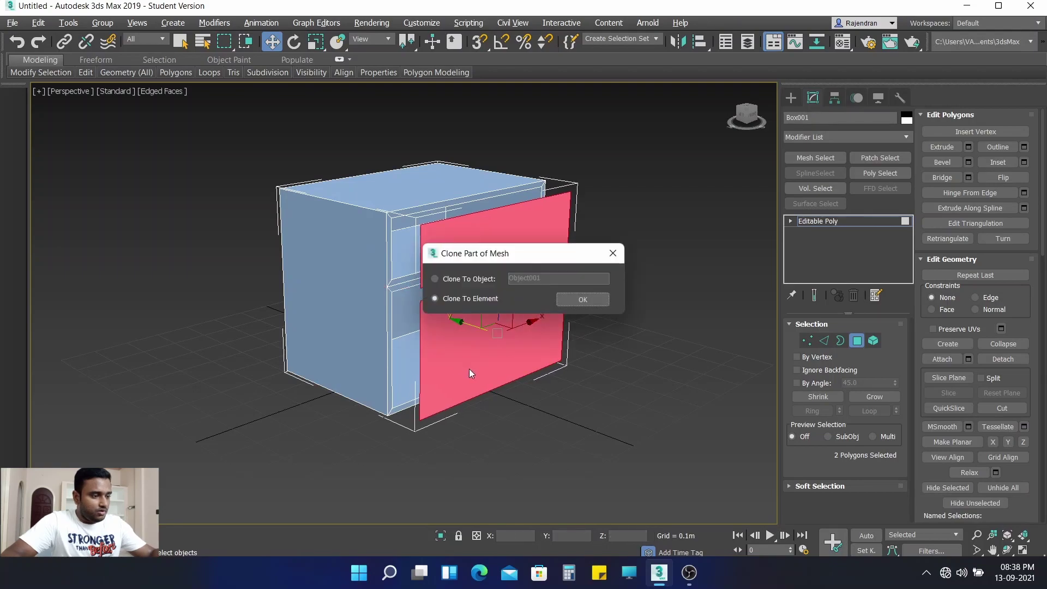
click(611, 261)
key(ctrl+z)
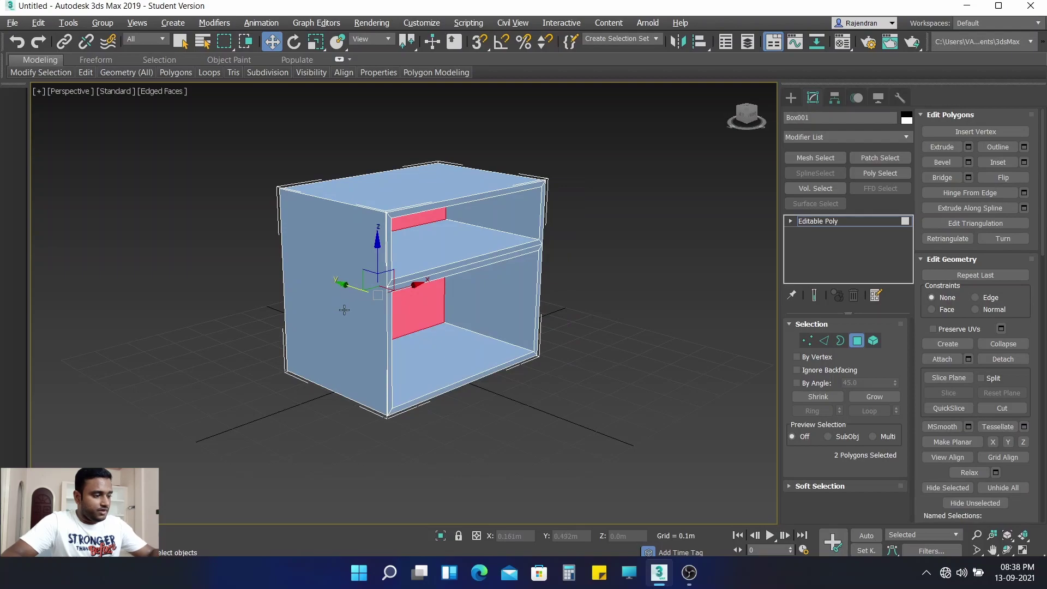
Step: In four viewports, Shift-move the back faces forward and clone them as Object001
key(alt+w)
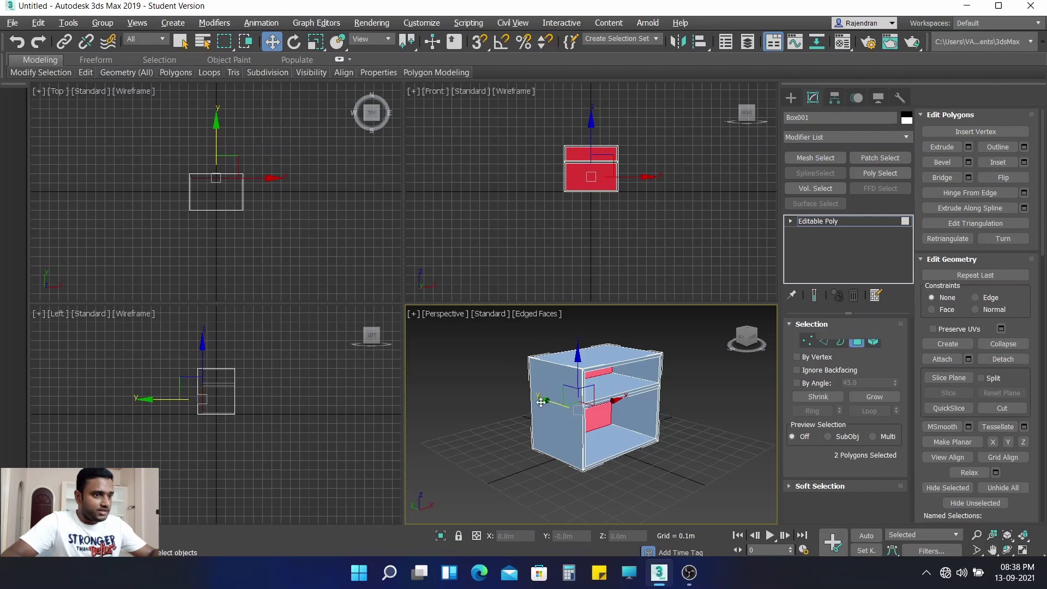
drag(542, 394, 606, 472)
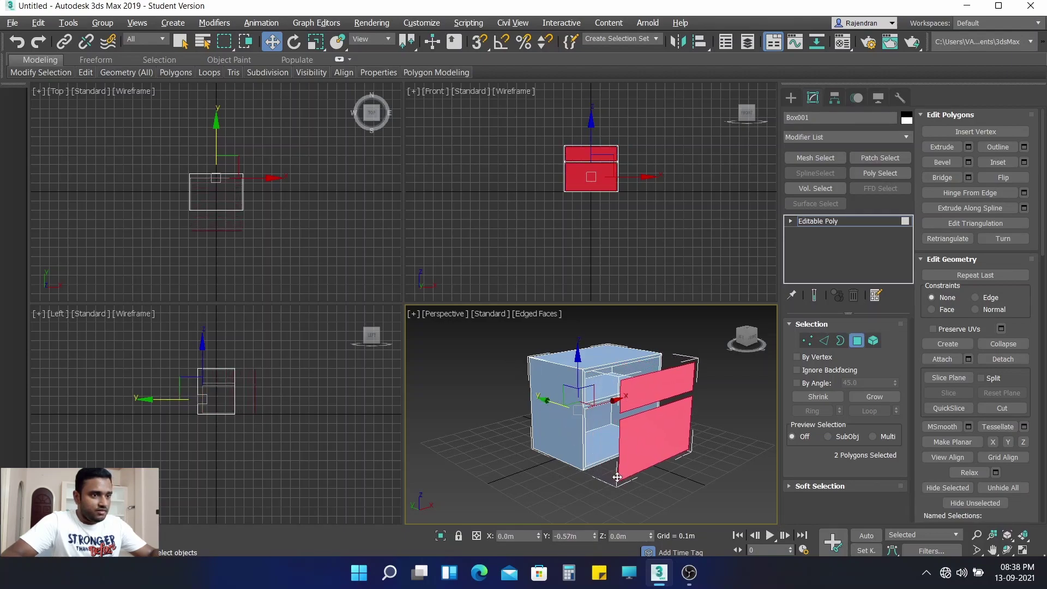
shift+drag(606, 472, 599, 469)
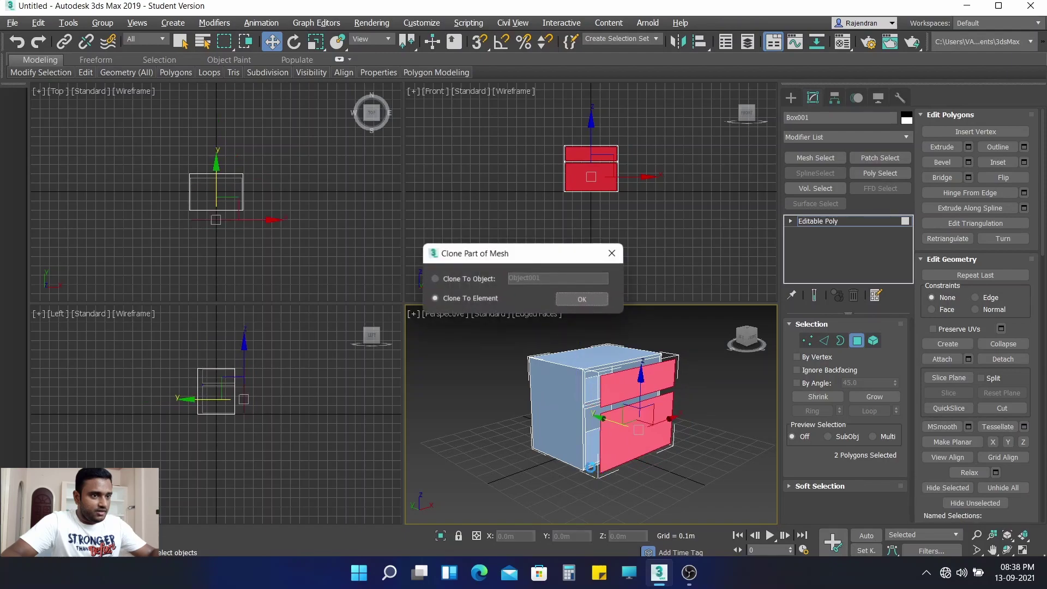
click(476, 279)
click(595, 299)
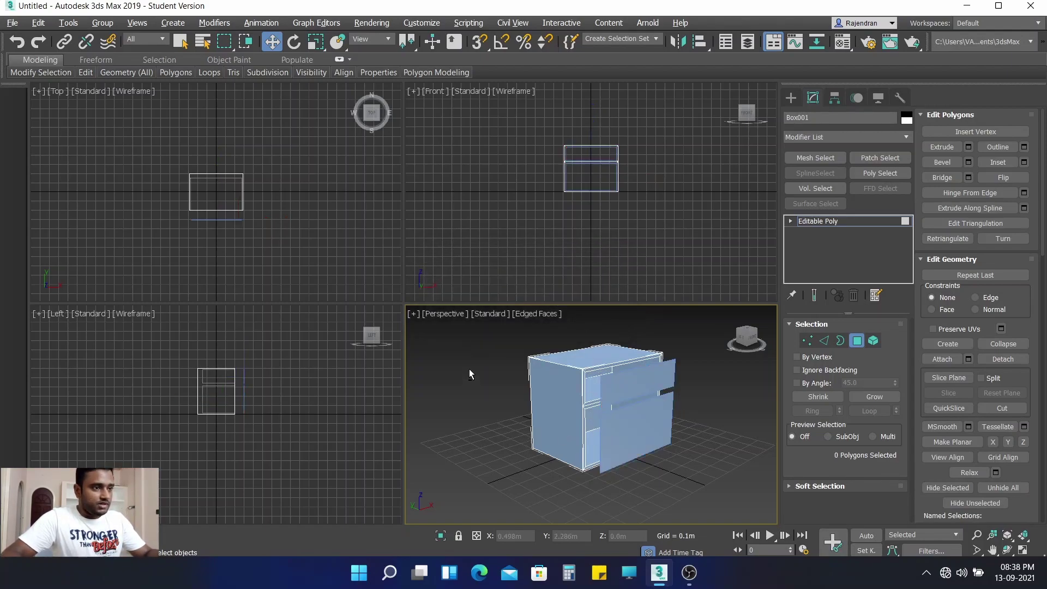
key(alt+w)
Step: In Edge mode, drag-select a broad set of the cabinet's edges
middle_drag(344, 279, 327, 286)
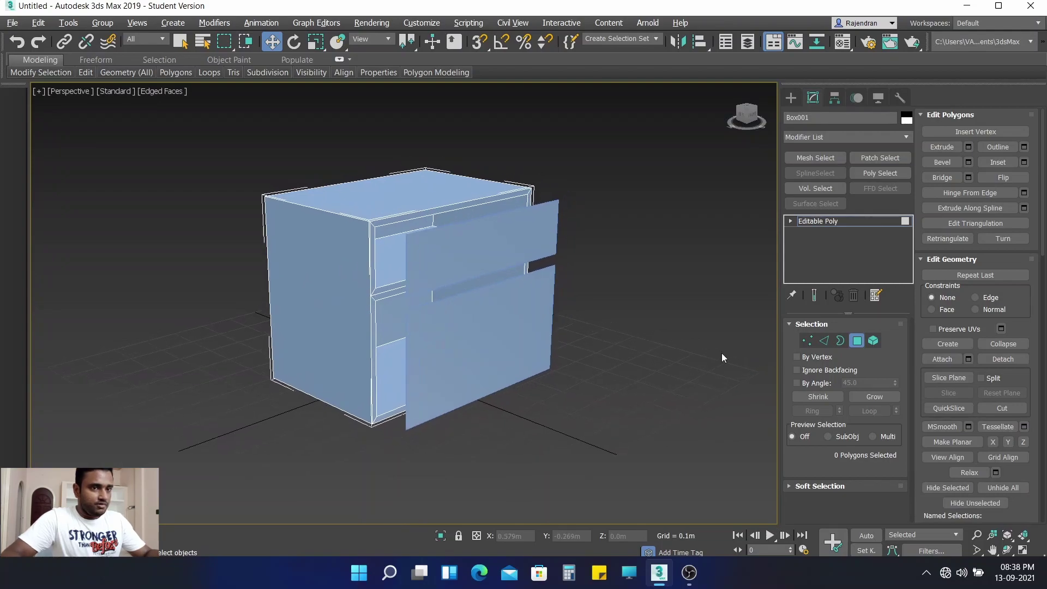
click(826, 341)
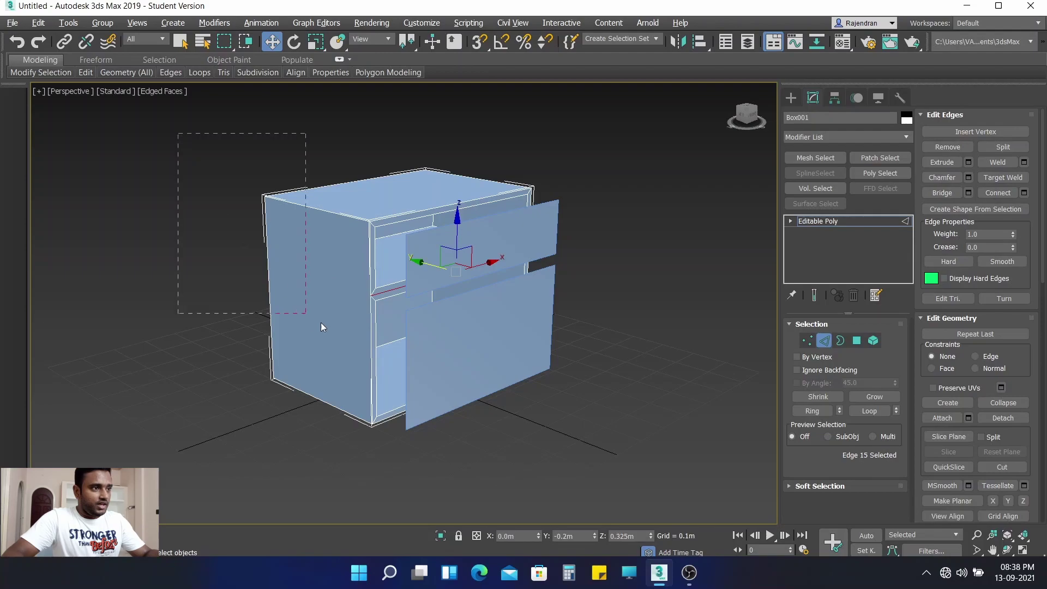
drag(543, 434, 605, 454)
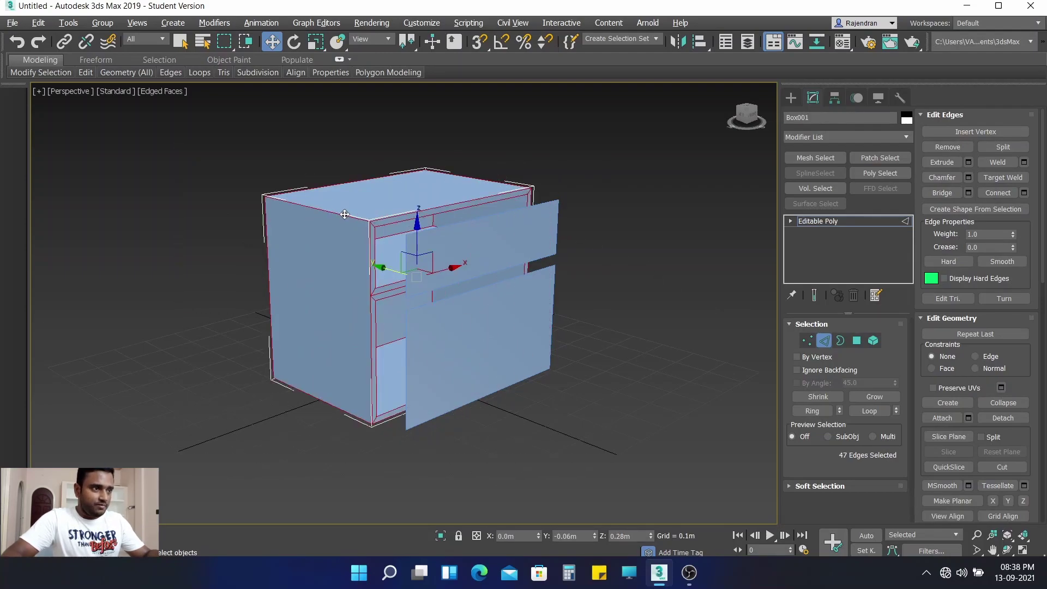
scroll(406, 233, up, 5)
scroll(376, 223, down, 1)
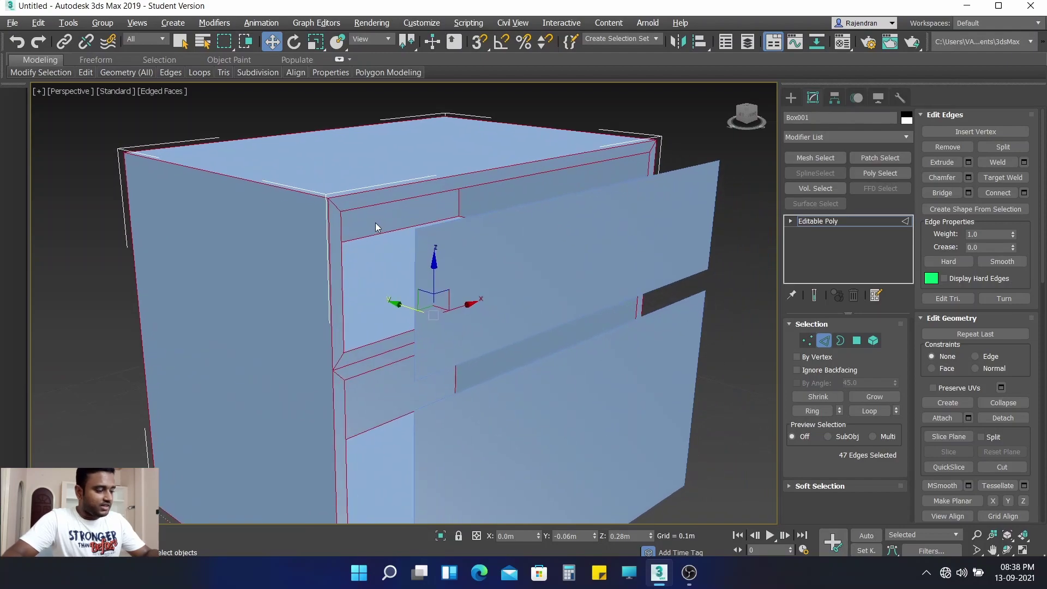
Step: Deselect stray corner and left-side edges from the cabinet selection
alt+click(334, 205)
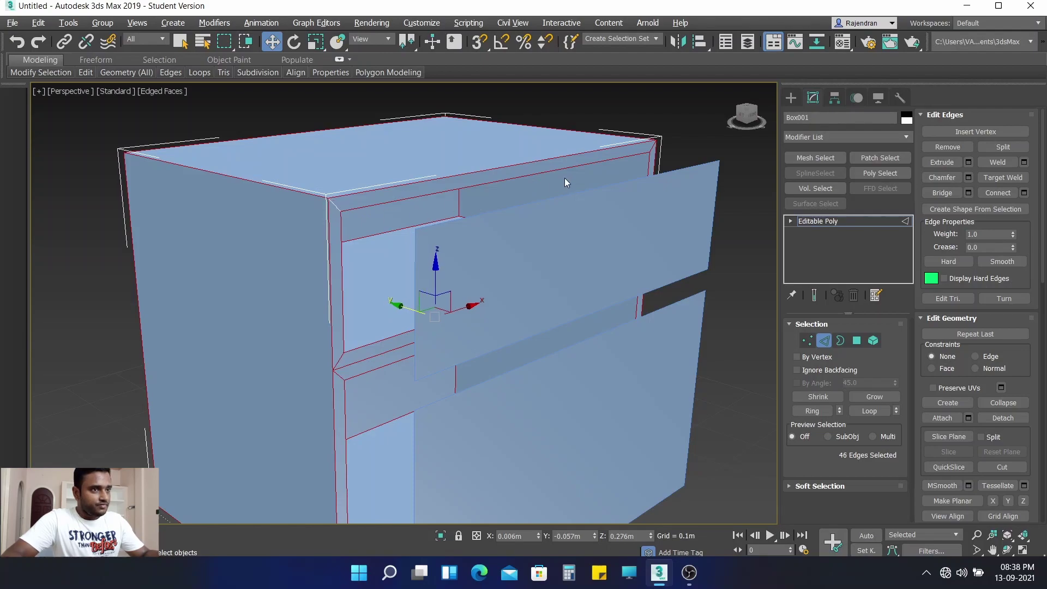
alt+click(650, 162)
mouse_move(508, 240)
alt+middle_down()
mouse_move(314, 215)
mouse_move(384, 266)
alt+middle_up()
alt+click(335, 274)
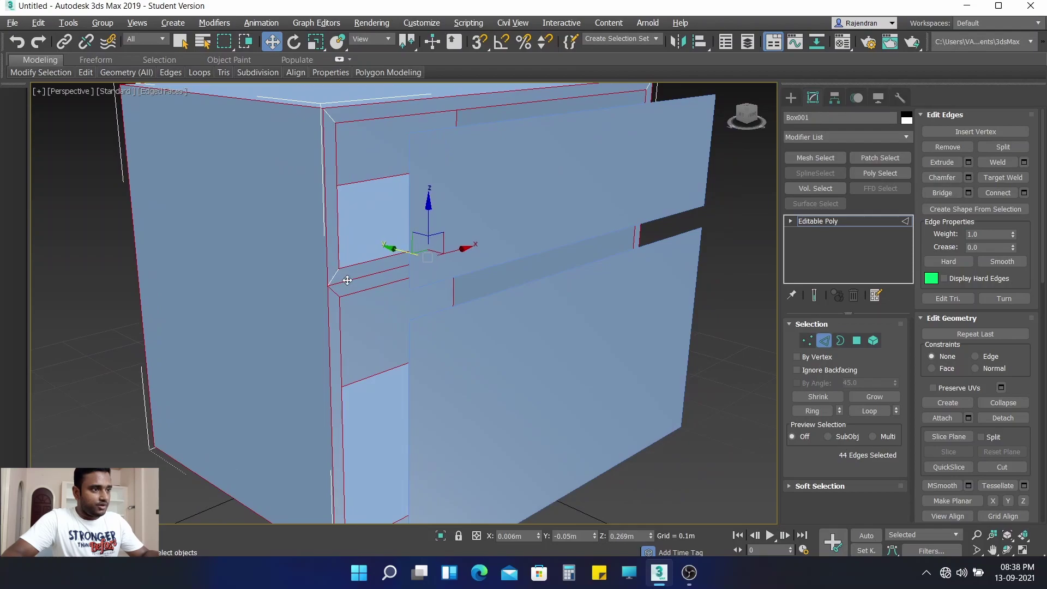
alt+click(348, 279)
mouse_move(335, 295)
middle_down()
mouse_move(300, 229)
mouse_move(267, 208)
middle_up()
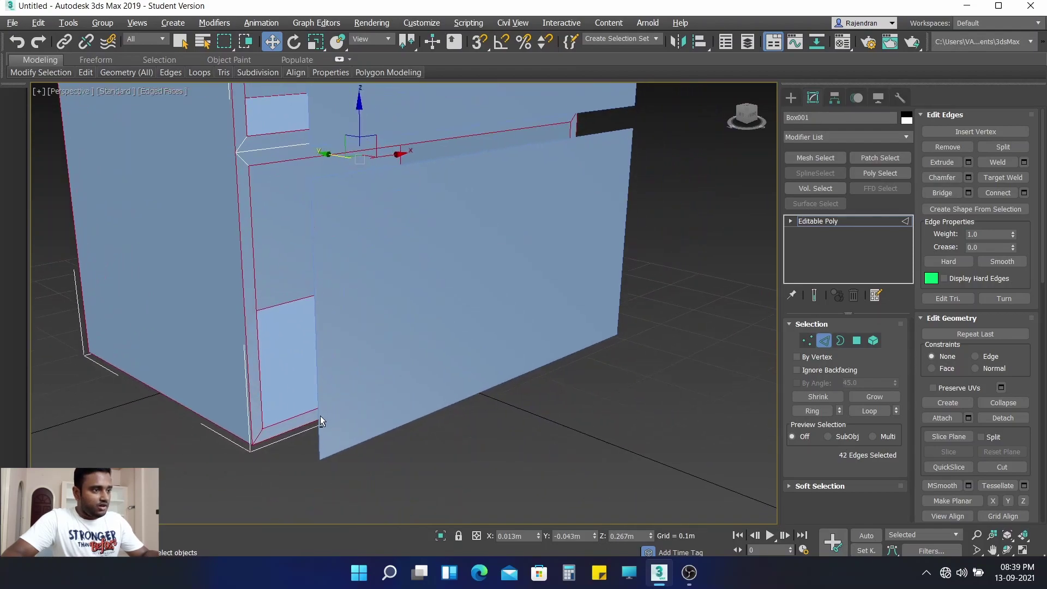
alt+click(259, 435)
scroll(259, 435, down, 5)
mouse_move(258, 435)
alt+middle_down()
mouse_move(520, 326)
mouse_move(466, 313)
alt+middle_up()
Step: Deselect the remaining unwanted bottom edges, leaving 38 frame edges selected
scroll(466, 315, up, 4)
scroll(418, 288, up, 3)
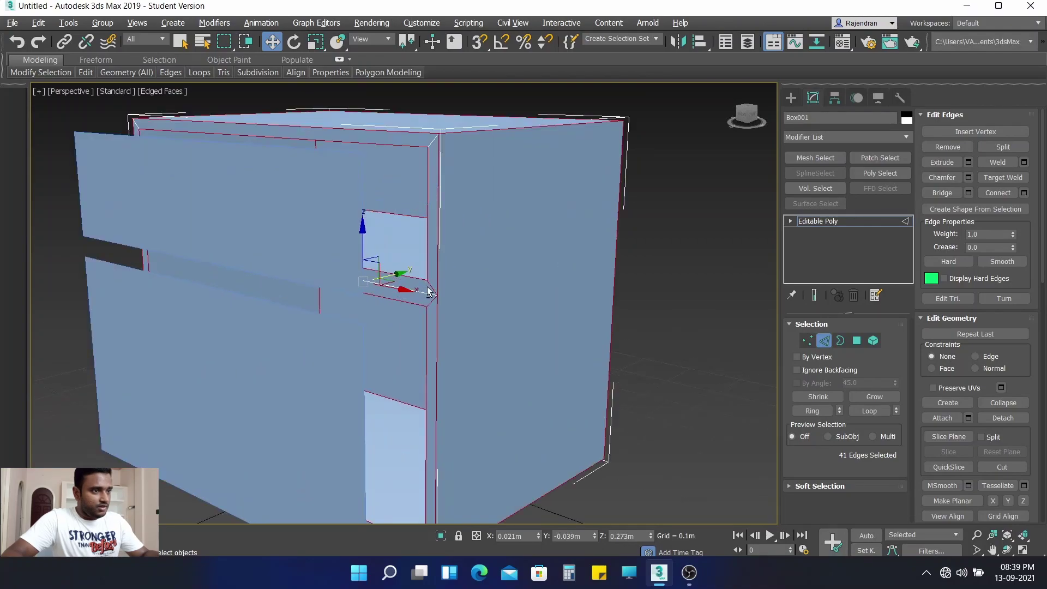
alt+click(430, 285)
alt+click(431, 306)
middle_drag(429, 324, 425, 249)
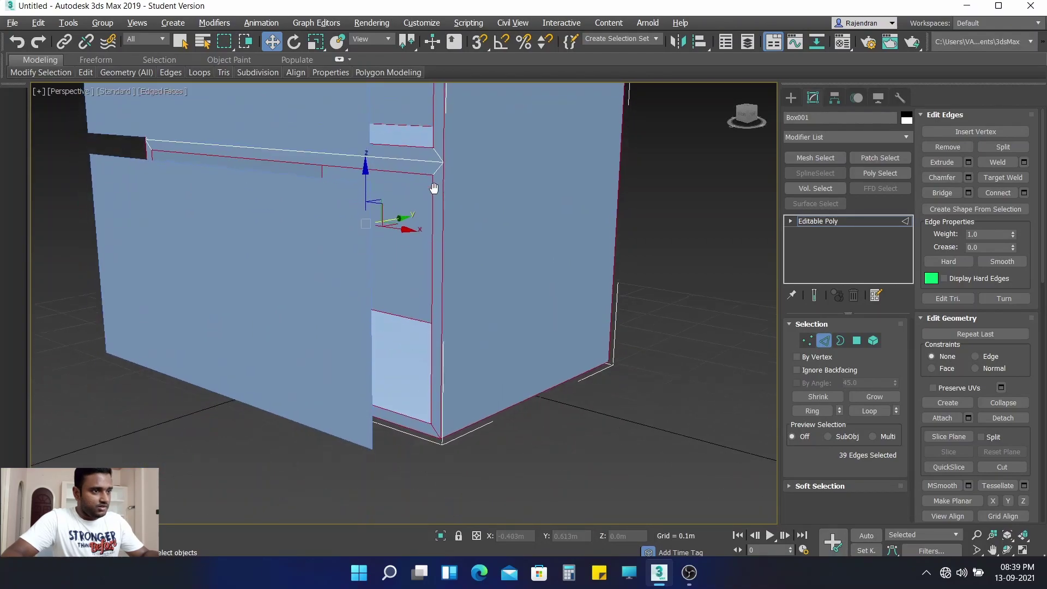
alt+click(434, 407)
mouse_move(434, 407)
alt+middle_down()
mouse_move(396, 442)
mouse_move(467, 442)
alt+middle_up()
scroll(403, 453, up, 4)
scroll(404, 452, down, 5)
mouse_move(501, 379)
alt+middle_down()
mouse_move(493, 385)
mouse_move(596, 389)
alt+middle_up()
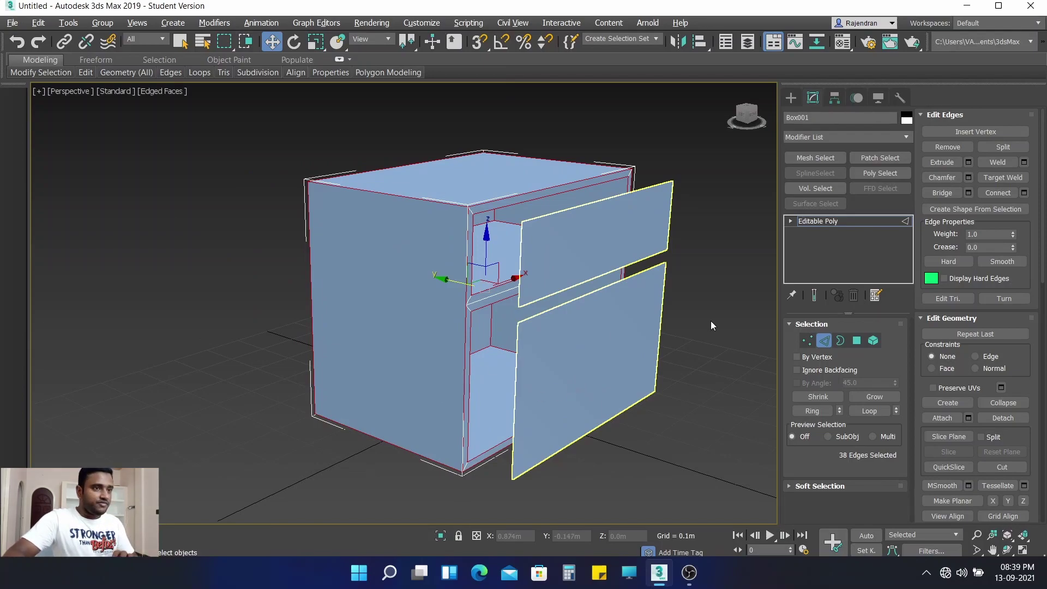
alt+middle_drag(711, 321, 671, 303)
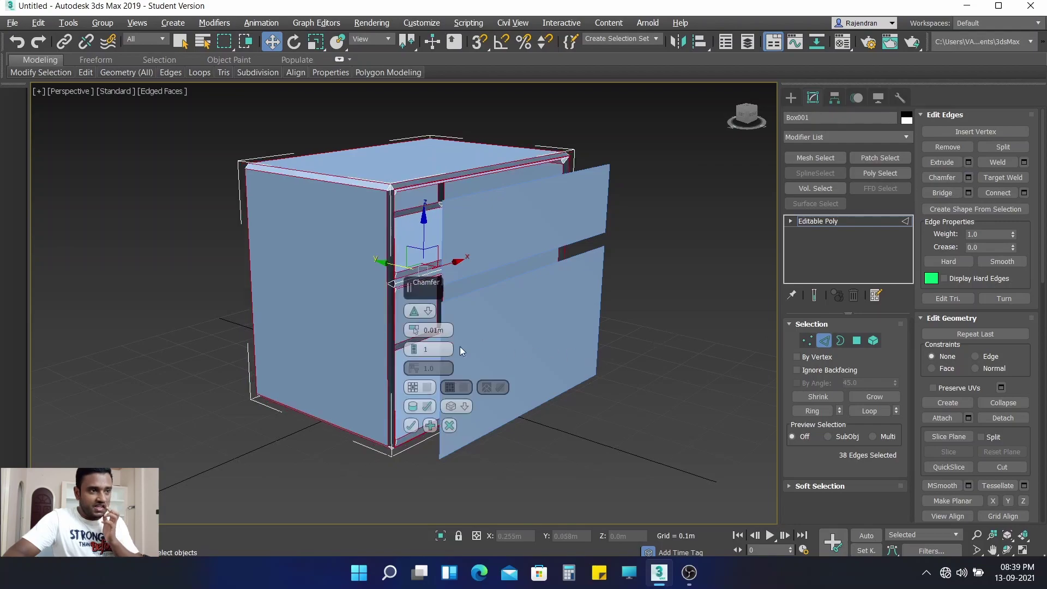
Step: Chamfer the selected edges by 0.003m with 3 segments, then clear the selection
double_click(448, 328)
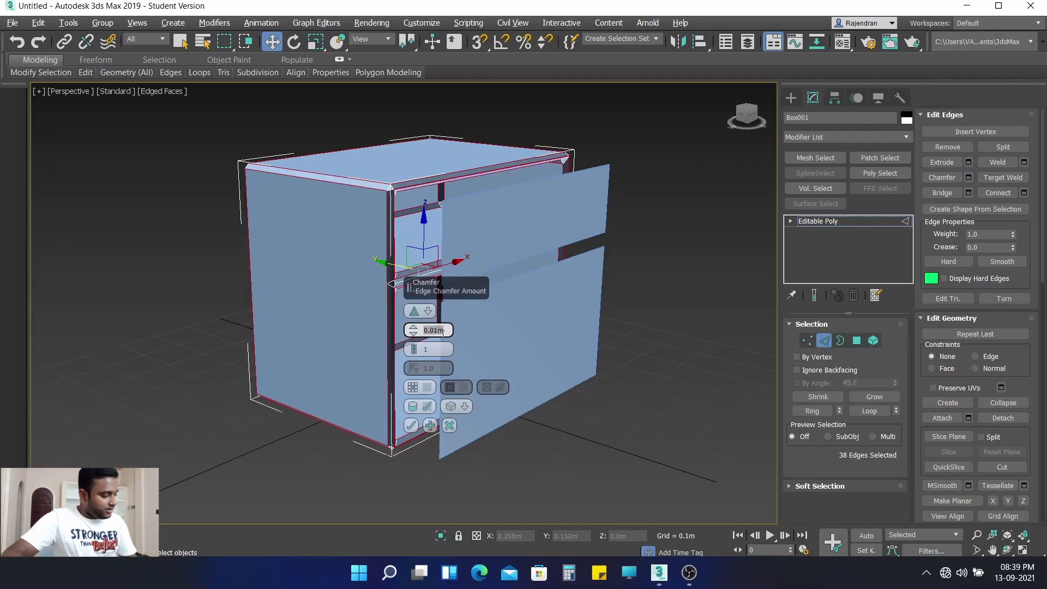
text(0.)
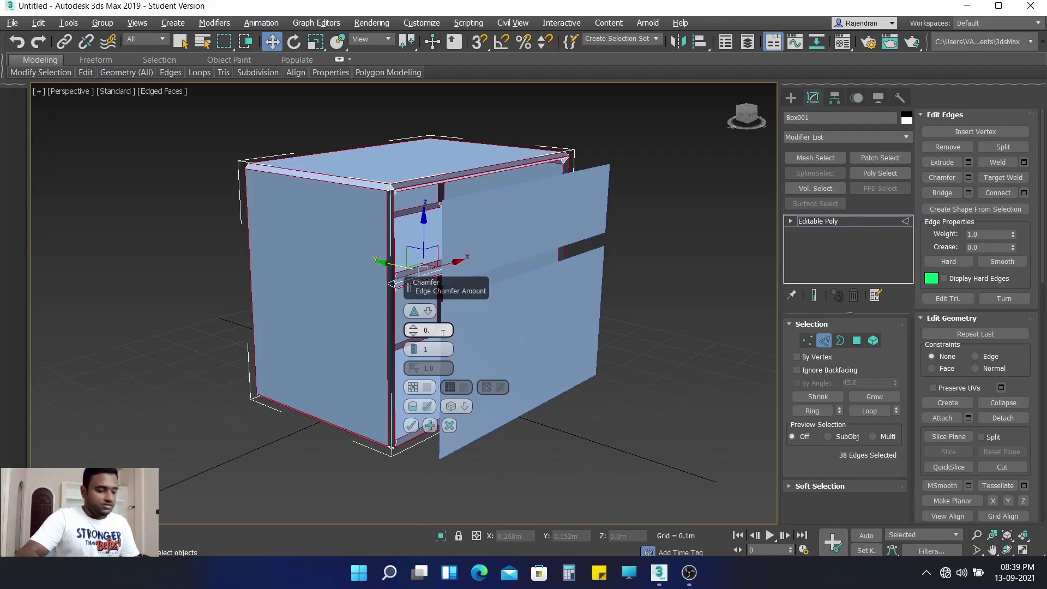
text(003)
key(Return)
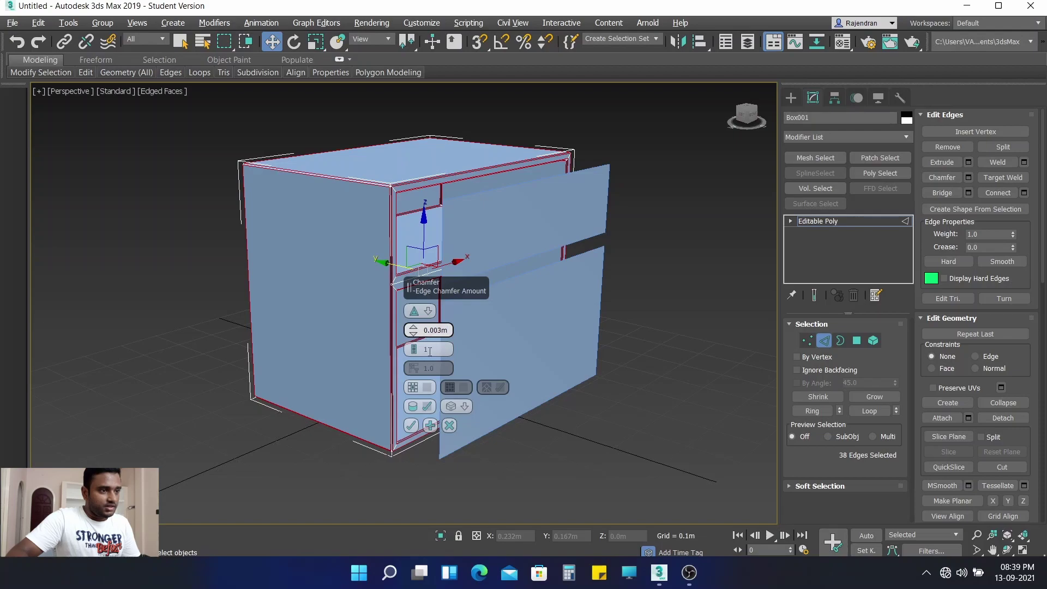
click(429, 351)
text(3)
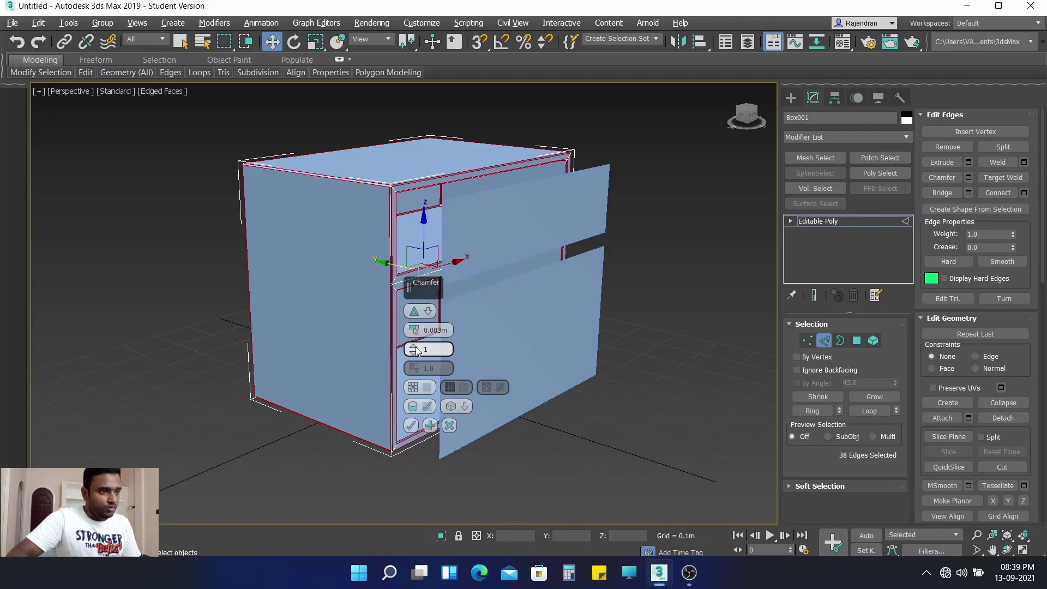
click(411, 426)
middle_drag(673, 364, 673, 327)
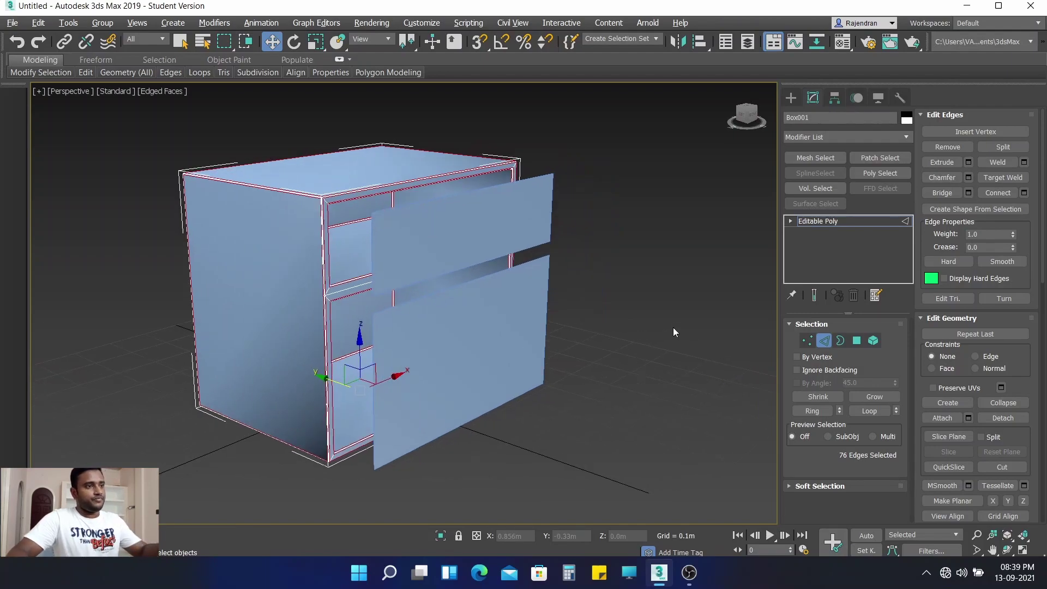
click(649, 315)
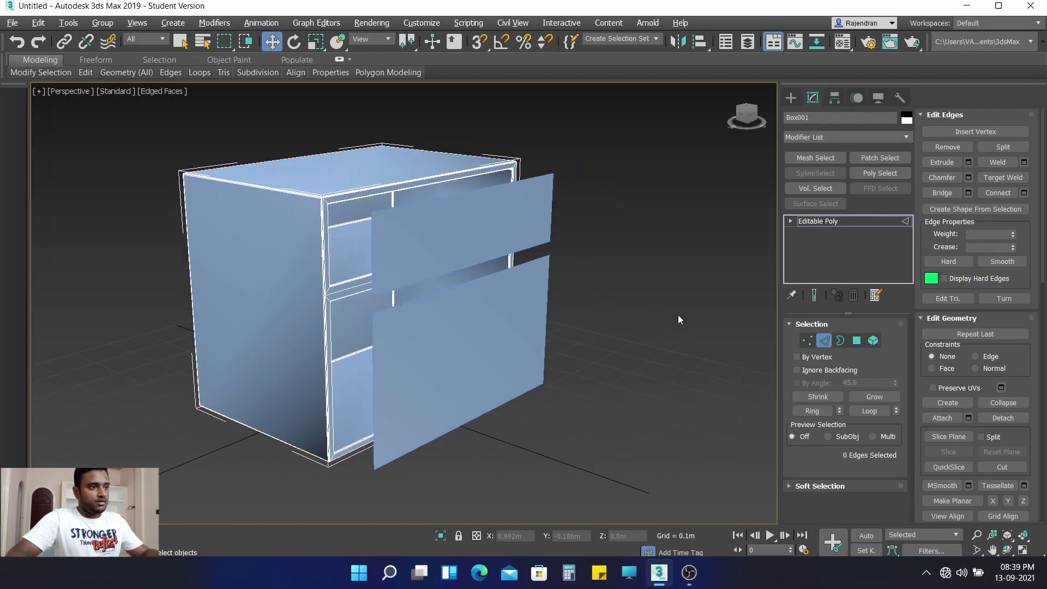
Step: Leave Edge mode and select Object001, the two drawer-front panels, as a whole object
click(824, 341)
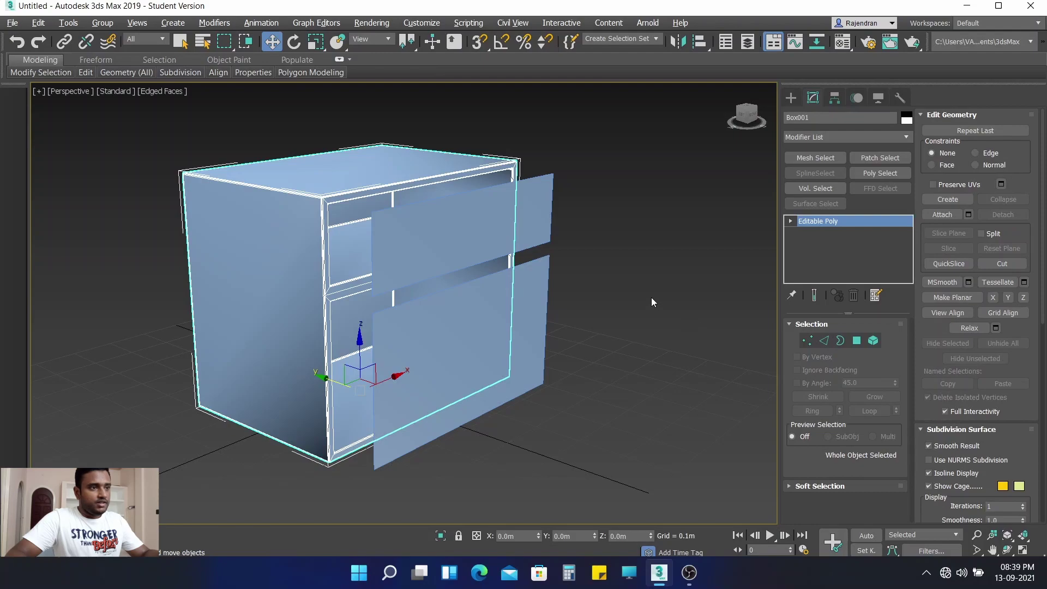
click(670, 243)
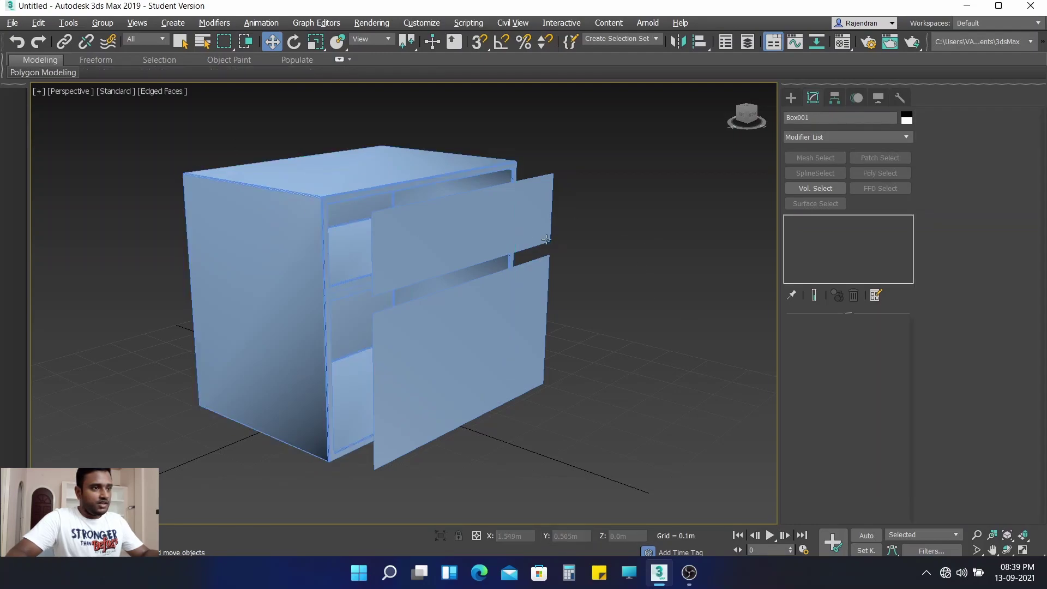
click(535, 234)
click(535, 235)
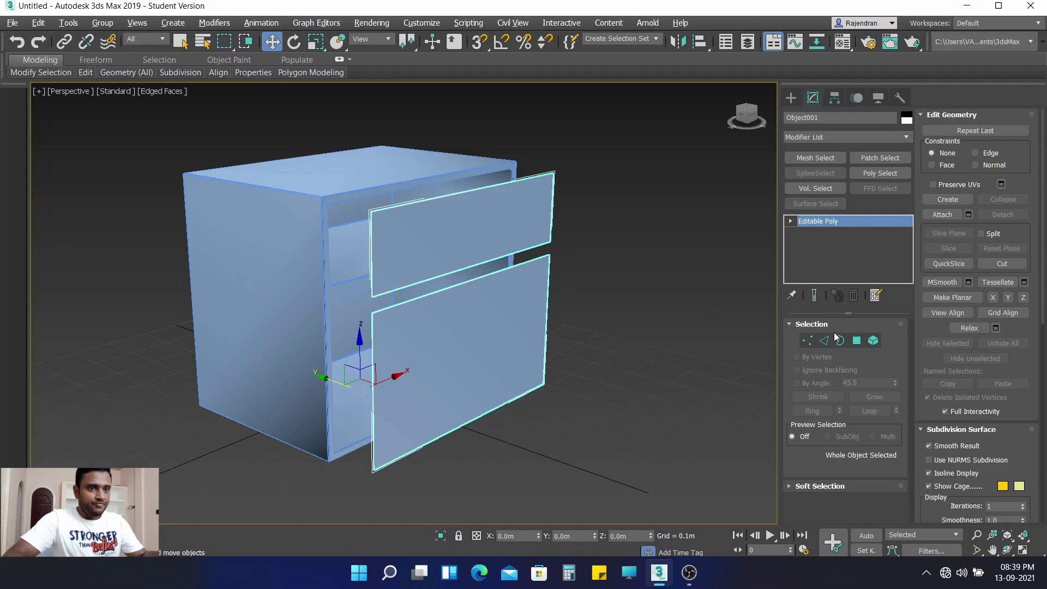
click(856, 340)
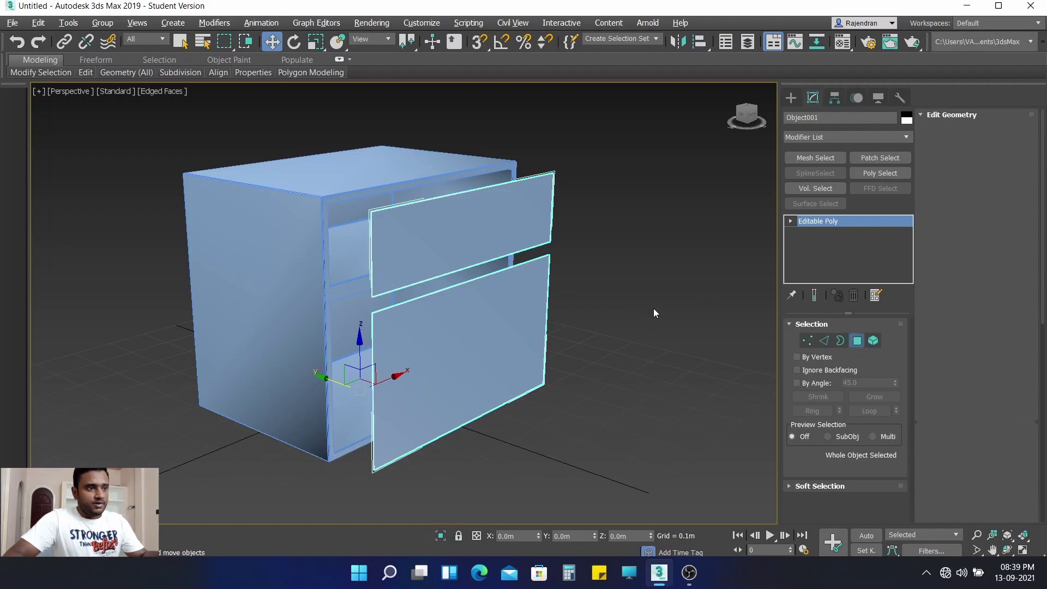
click(856, 340)
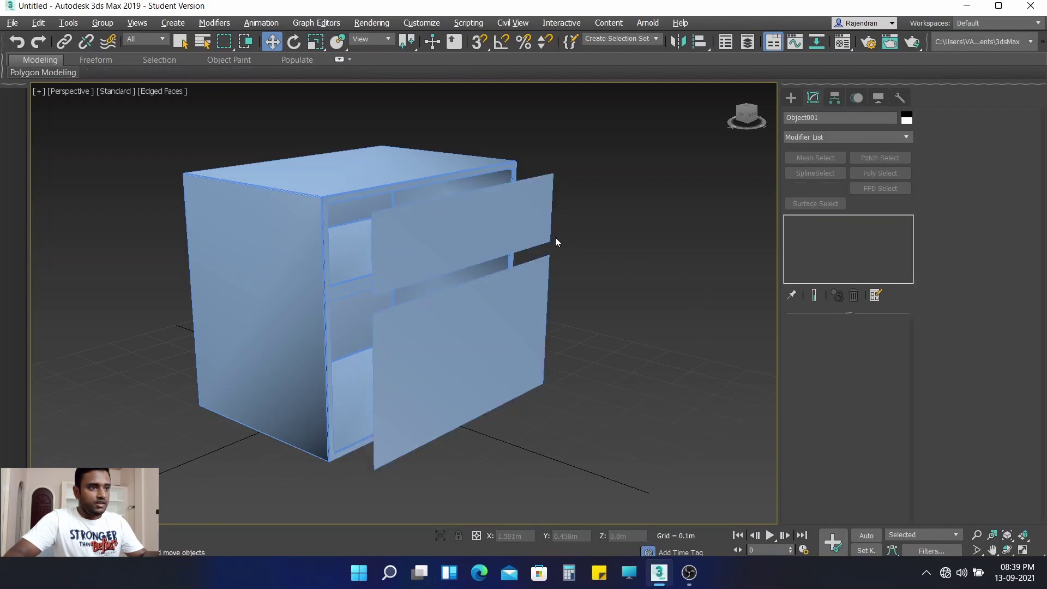
click(529, 229)
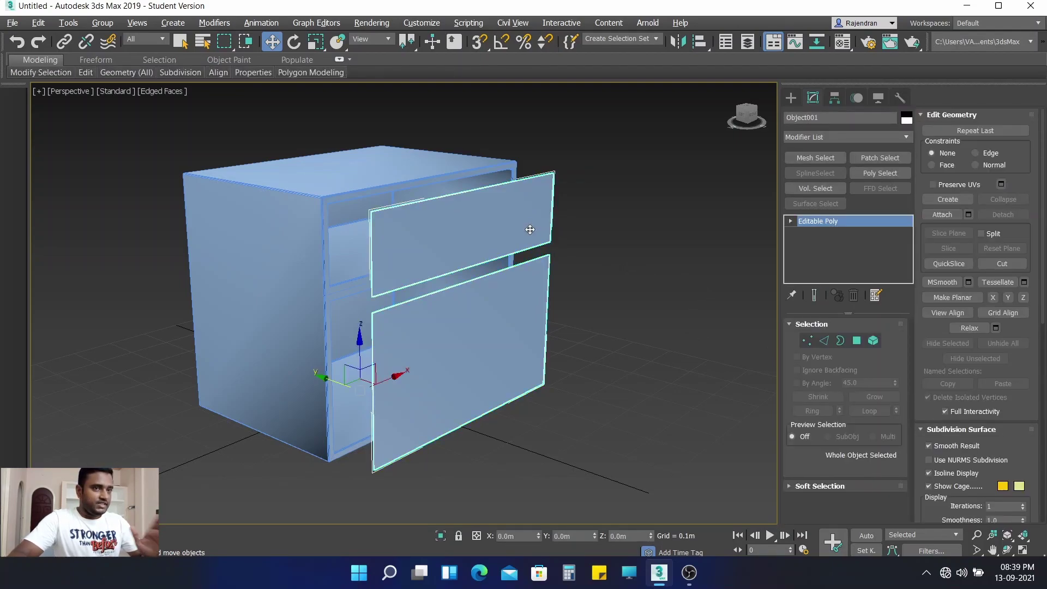
Step: Centre Object001's pivot using Affect Pivot Only and Center to Object
click(835, 98)
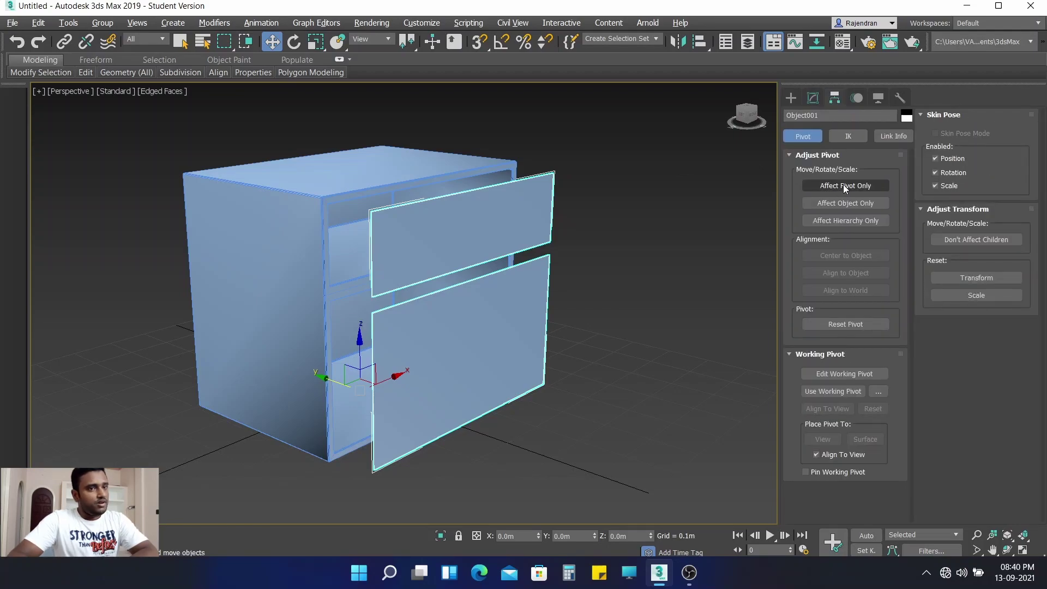
click(843, 184)
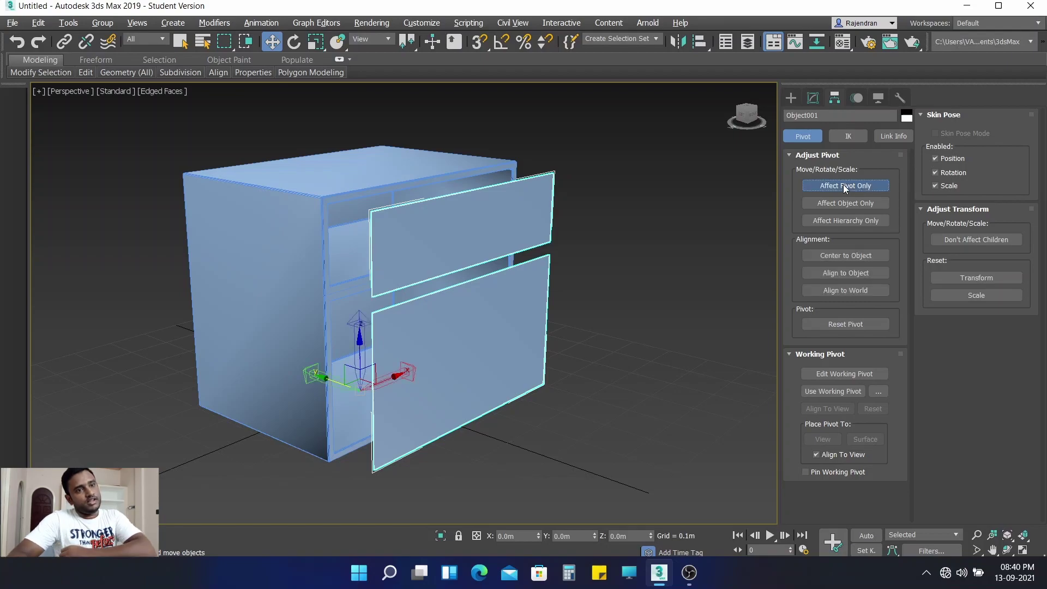
click(849, 255)
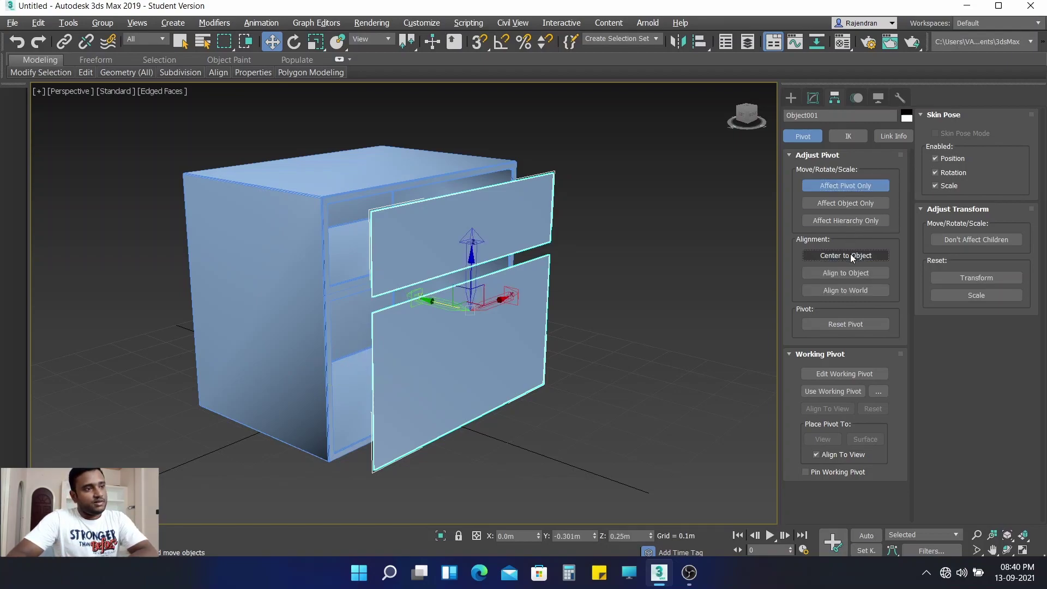
click(702, 260)
click(519, 227)
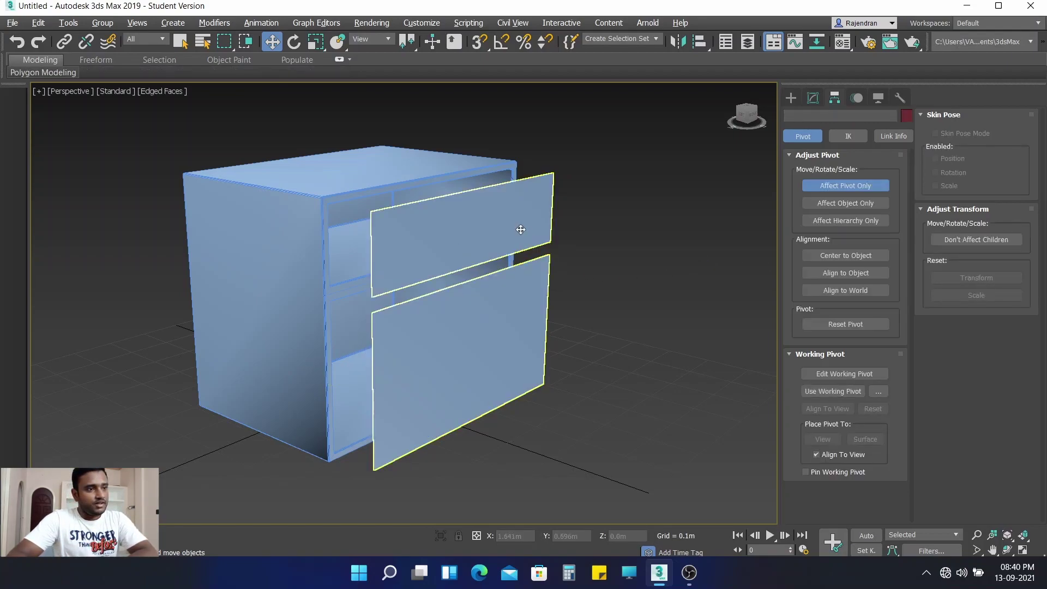
click(816, 100)
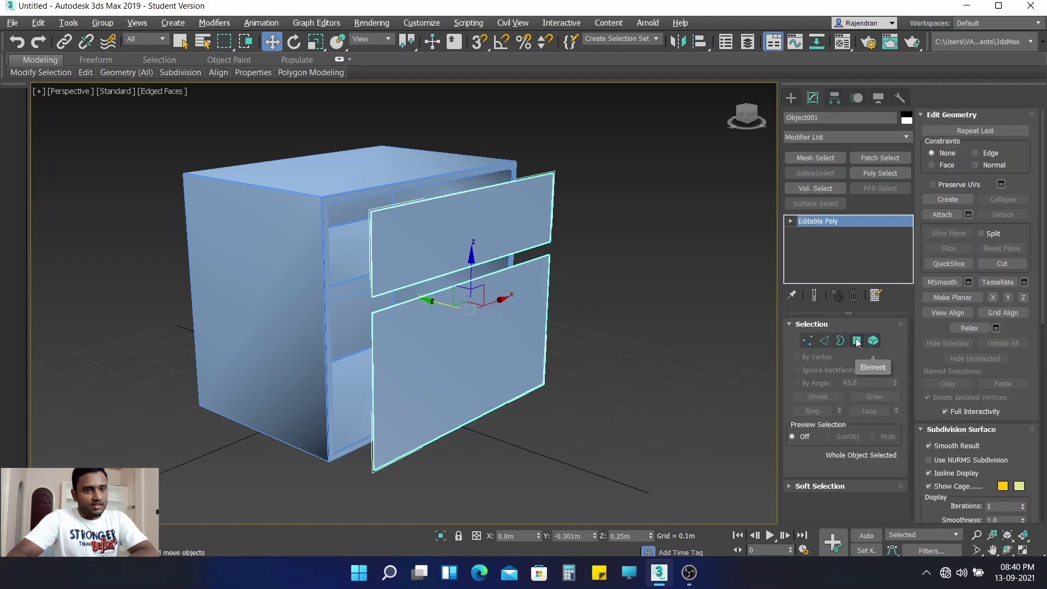
Step: Delete the lower drawer-front face in Polygon mode
click(856, 340)
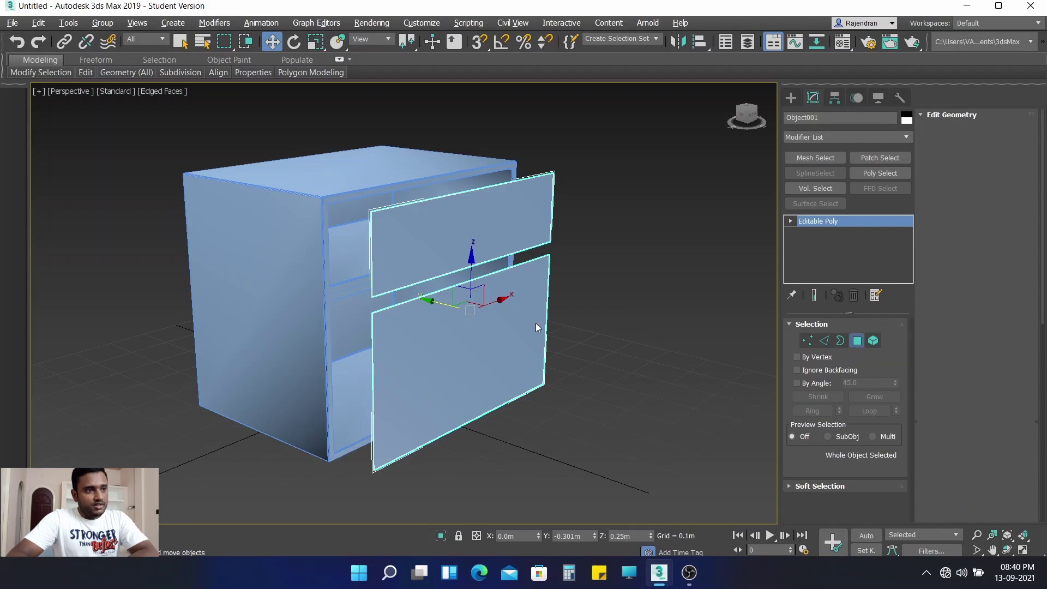
click(521, 326)
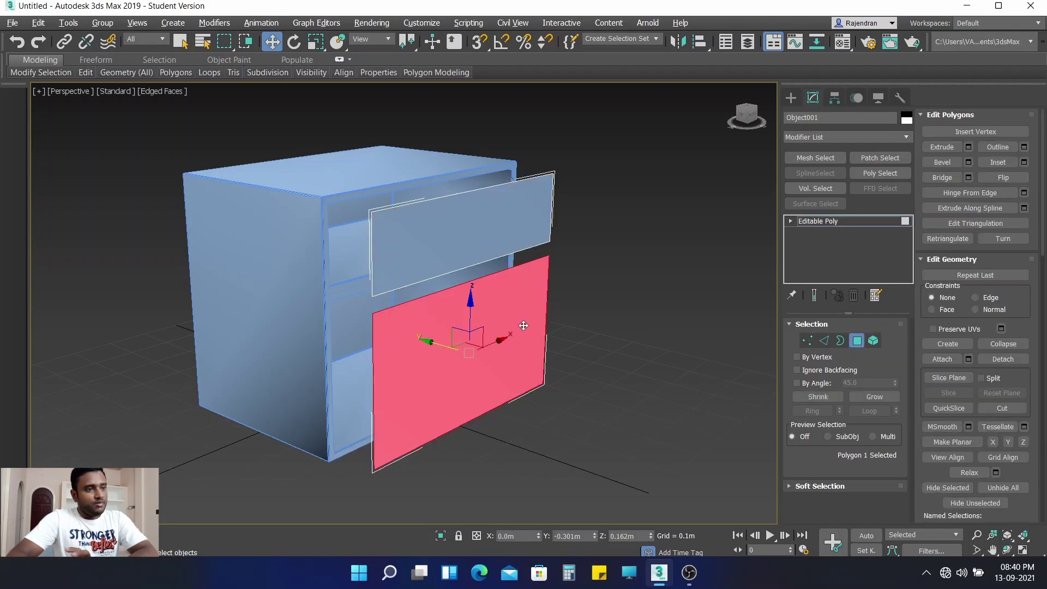
key(Delete)
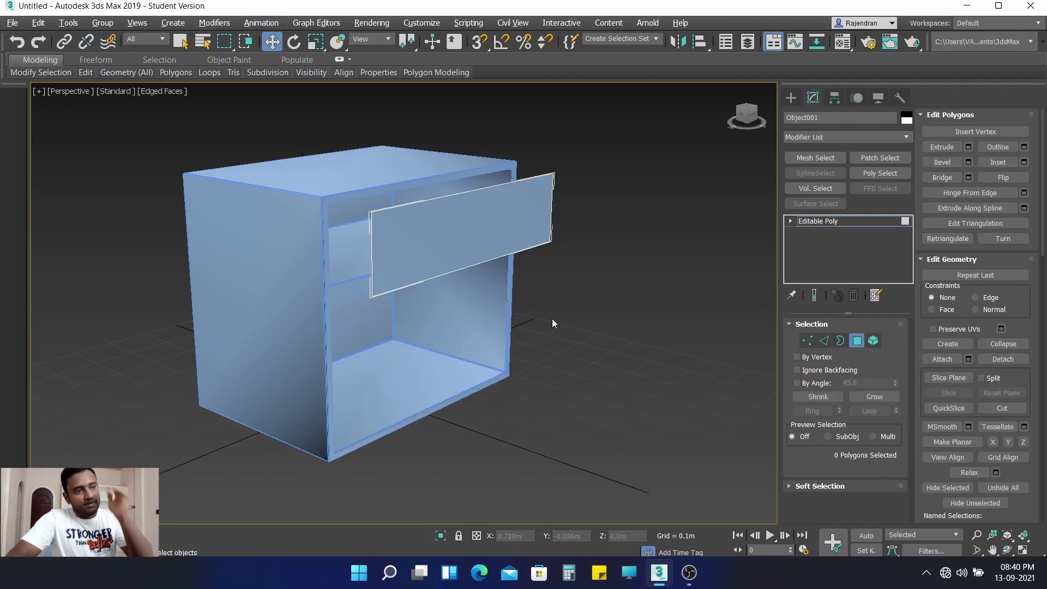
Step: Clone the upper drawer-front face forward as a new element of the same object
click(478, 215)
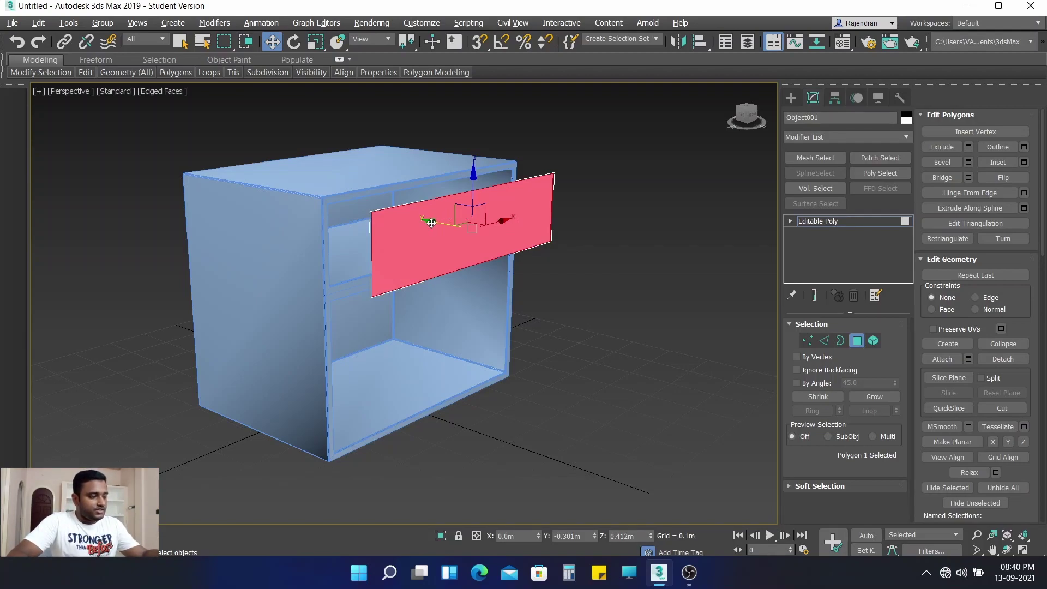
shift+drag(432, 222, 572, 344)
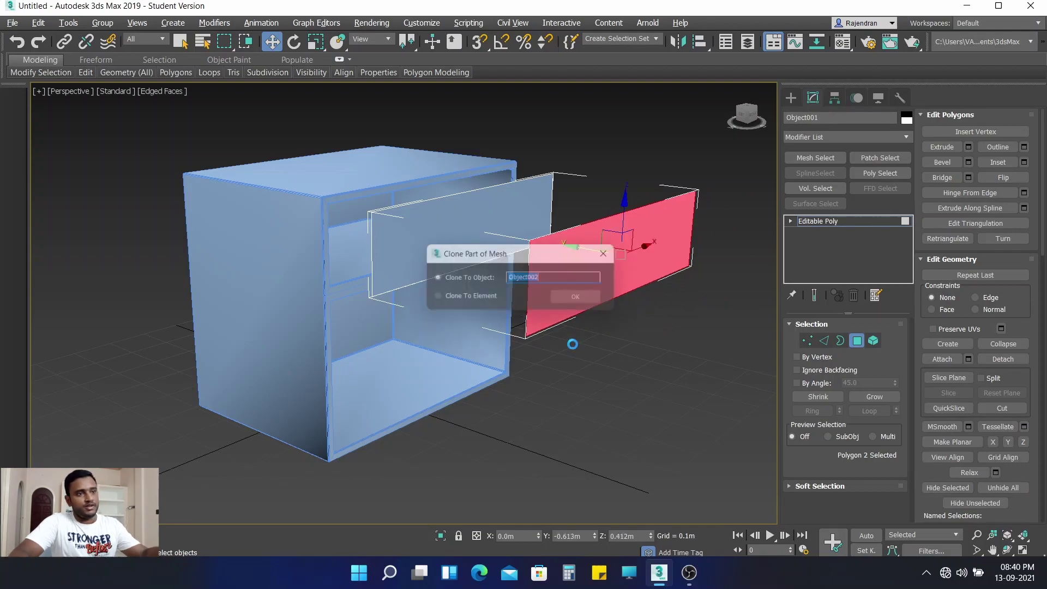
click(482, 298)
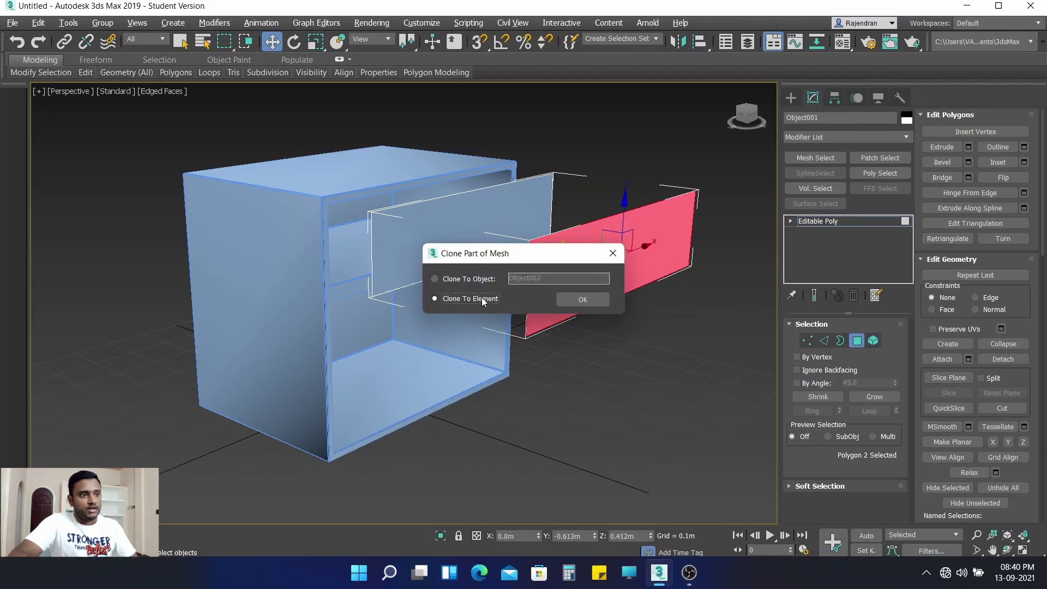
click(583, 300)
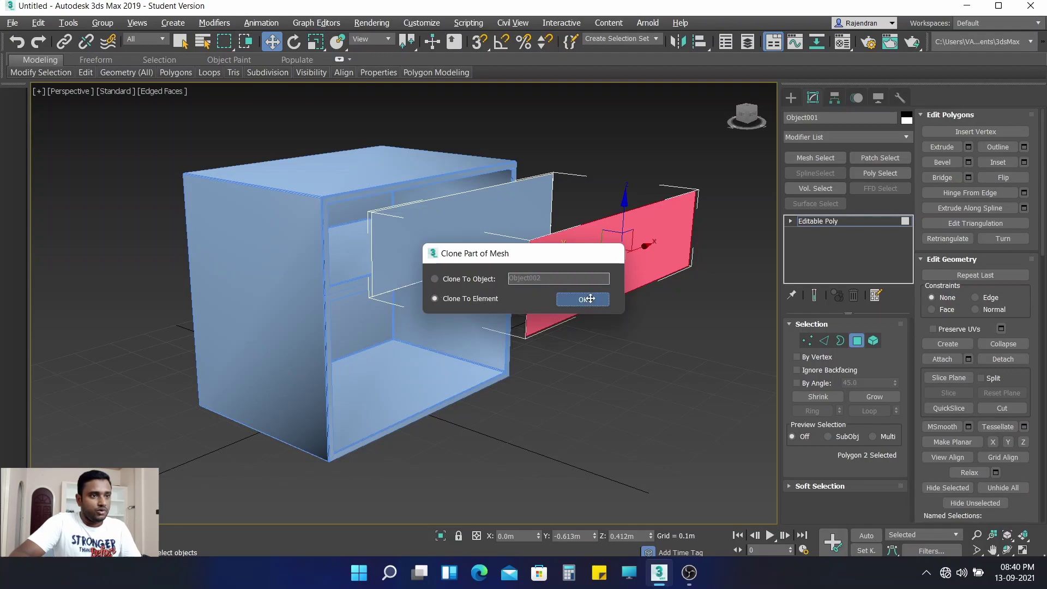
Step: Flip the cloned front panel so its face points the other way
click(1020, 181)
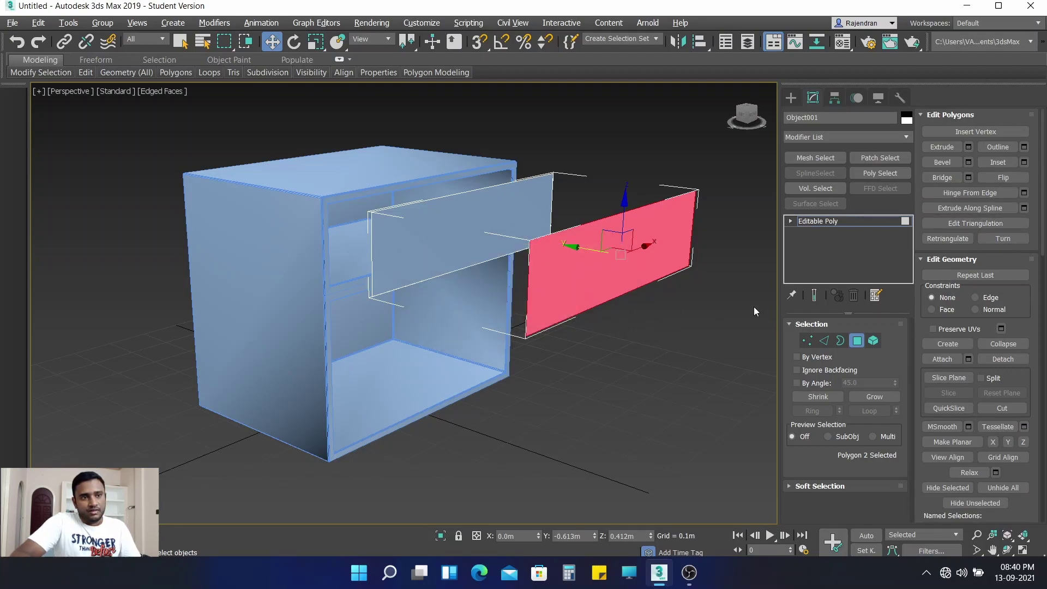
click(1007, 179)
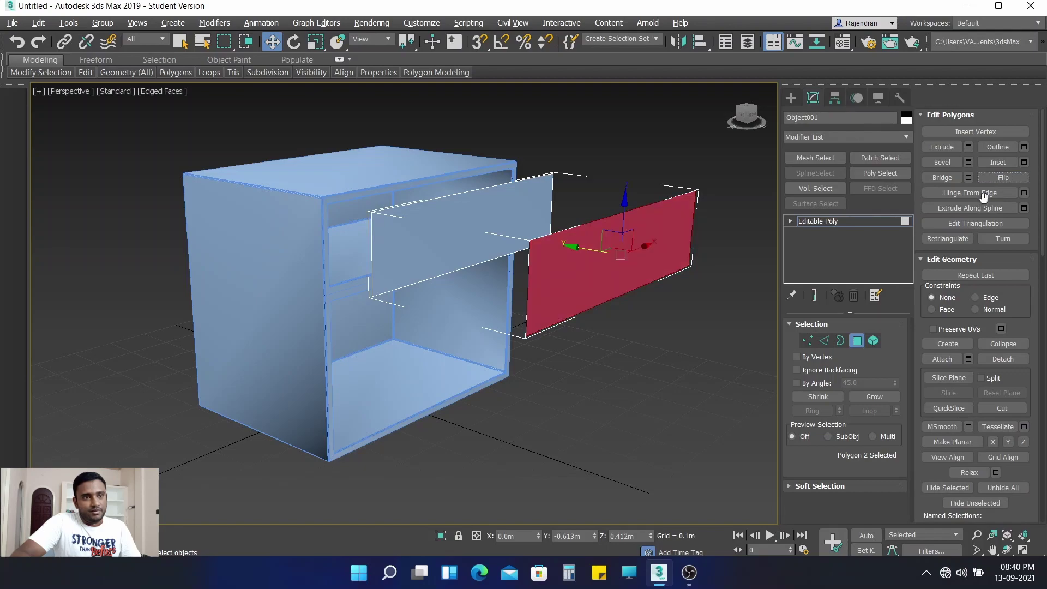
middle_drag(714, 316, 648, 328)
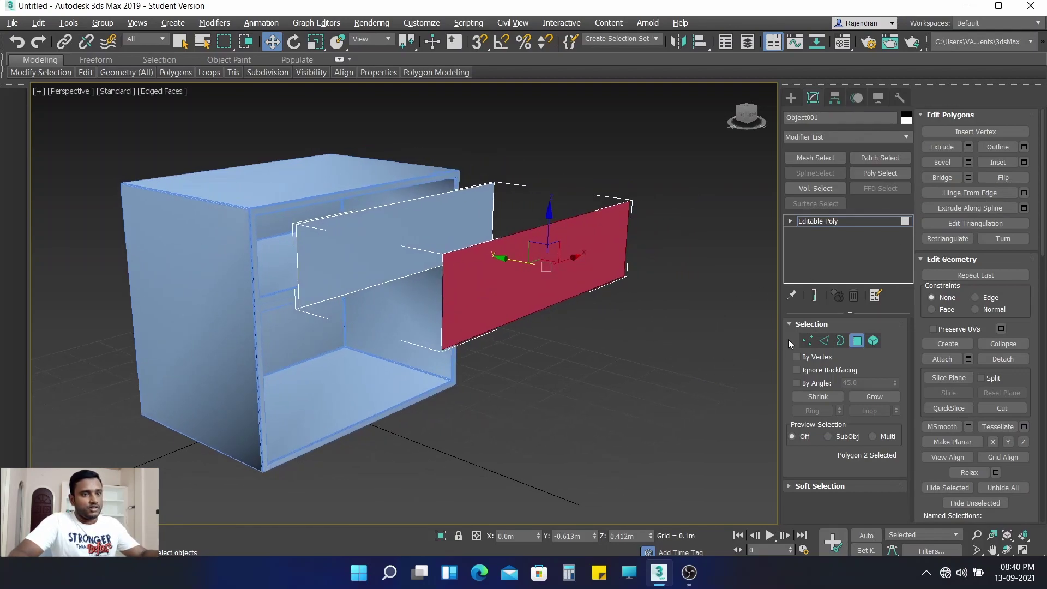
click(823, 340)
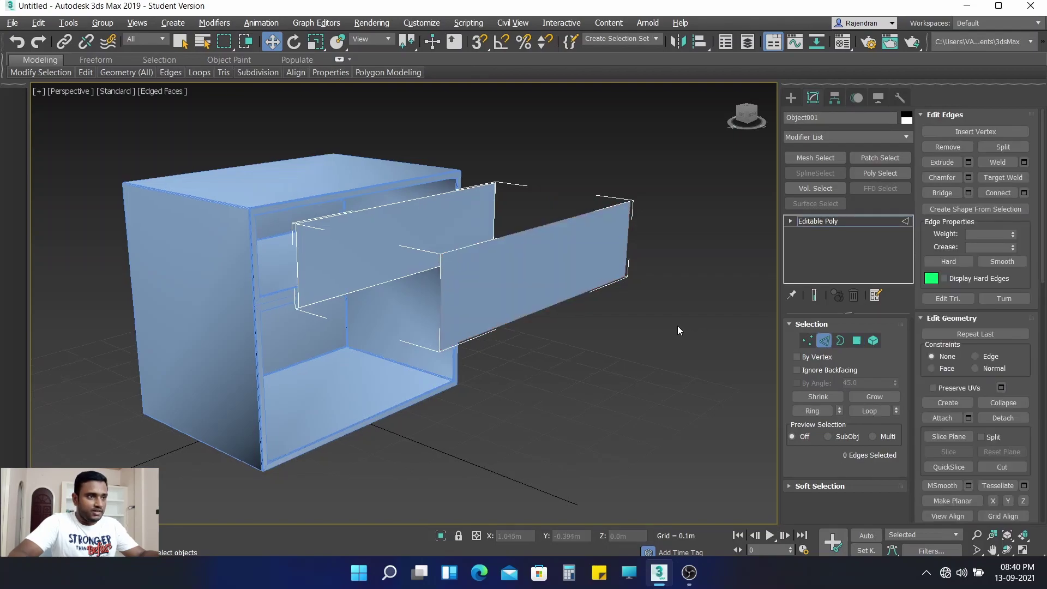
Step: Bridge matching front and back panel edges to create the drawer's sides and bottom
alt+middle_drag(677, 325, 593, 339)
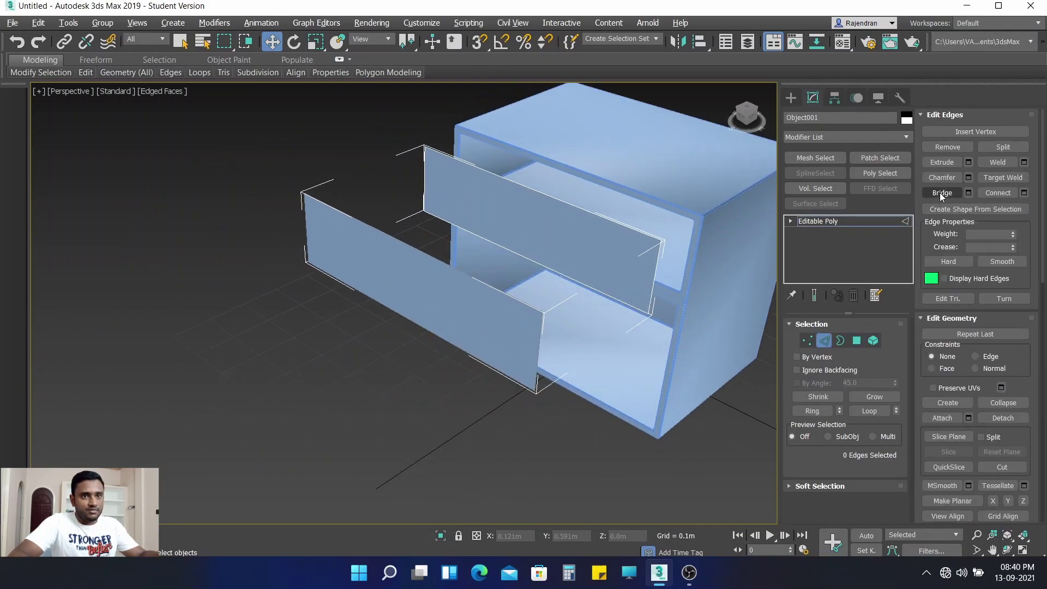
click(940, 191)
alt+middle_drag(725, 287, 581, 304)
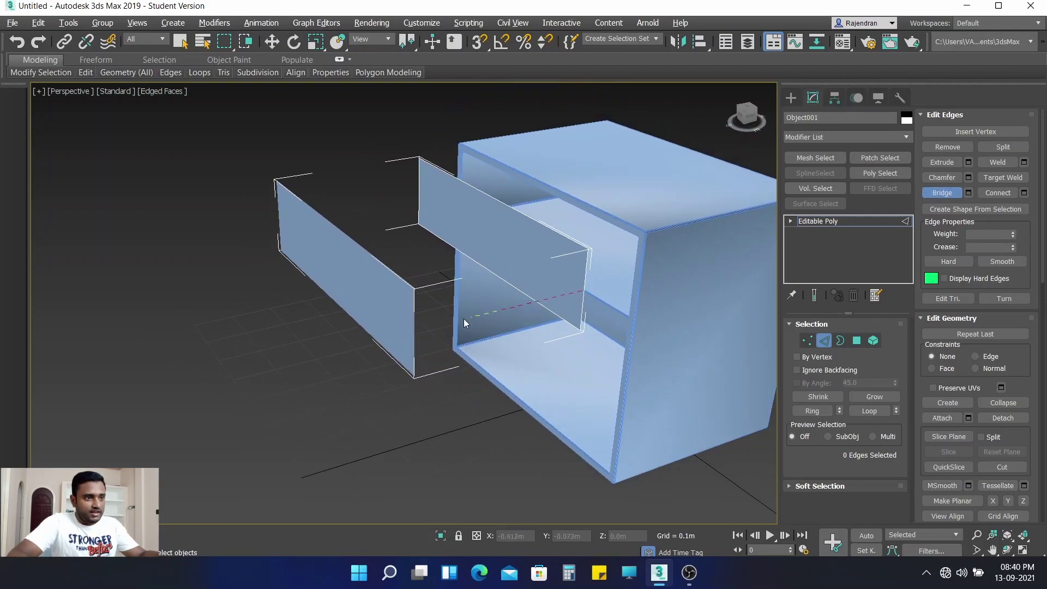
click(415, 326)
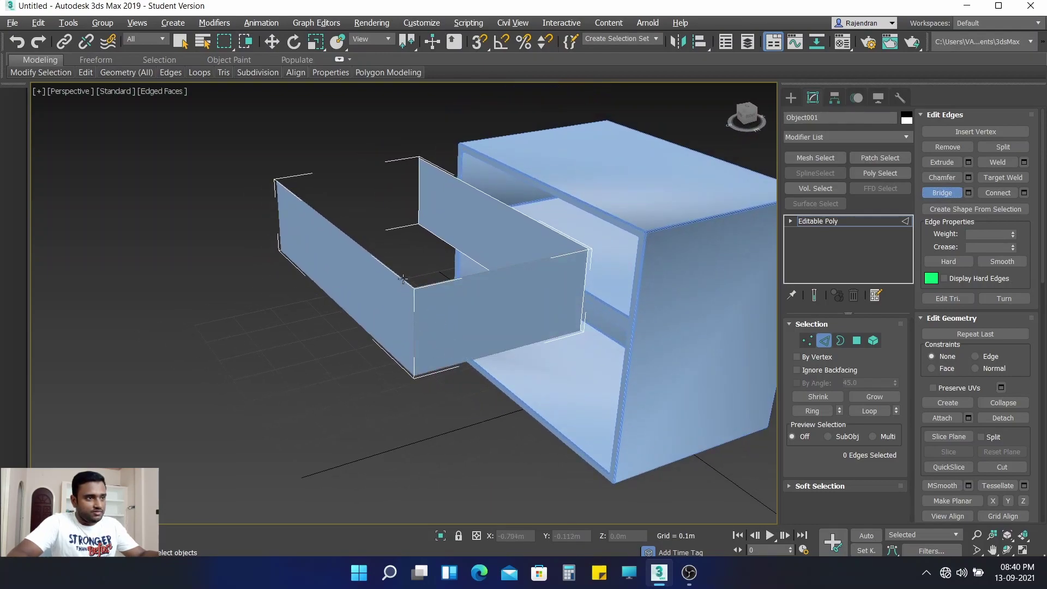
alt+middle_drag(402, 279, 416, 276)
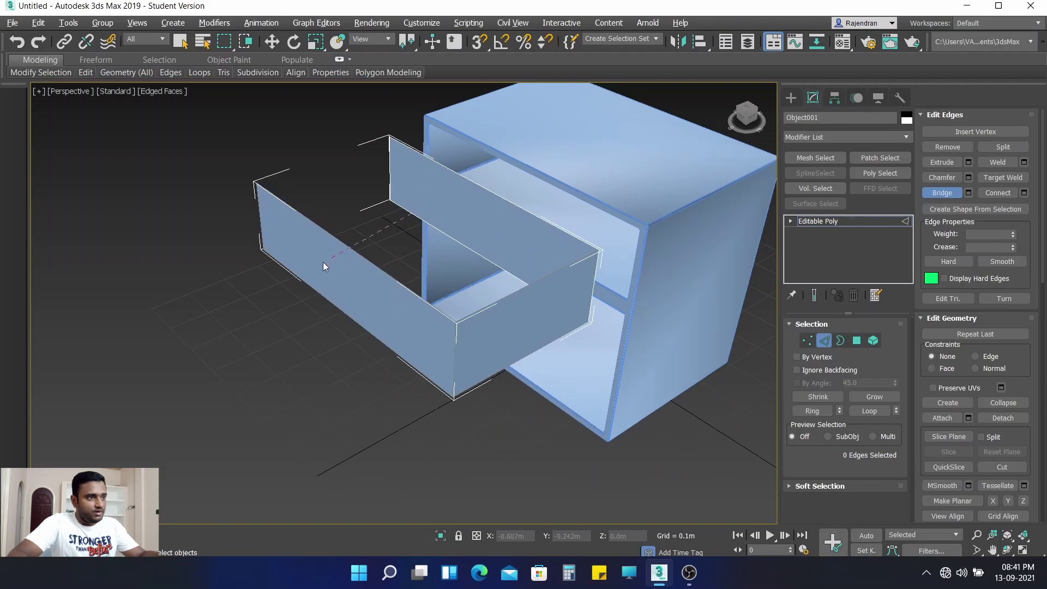
click(298, 278)
alt+middle_drag(375, 184, 376, 179)
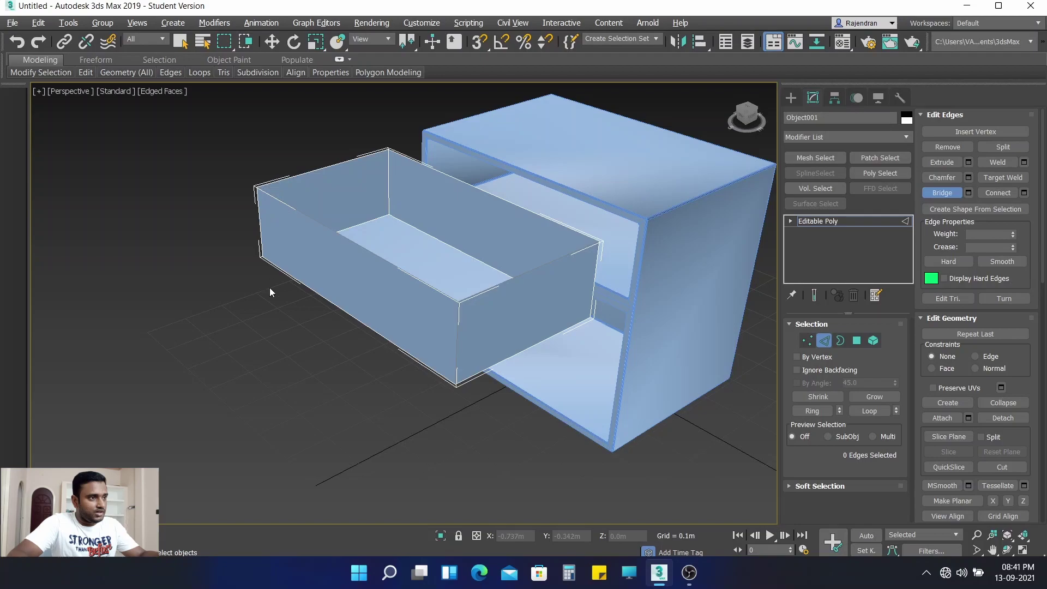
alt+middle_drag(269, 292, 283, 300)
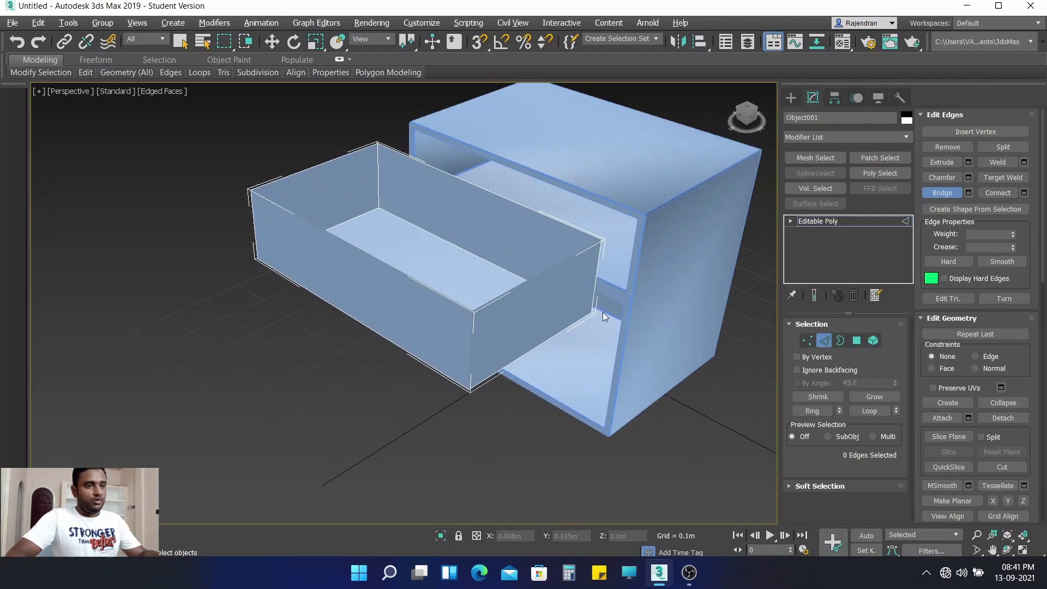
Step: Add a Shell modifier to the drawer box Object001
click(823, 342)
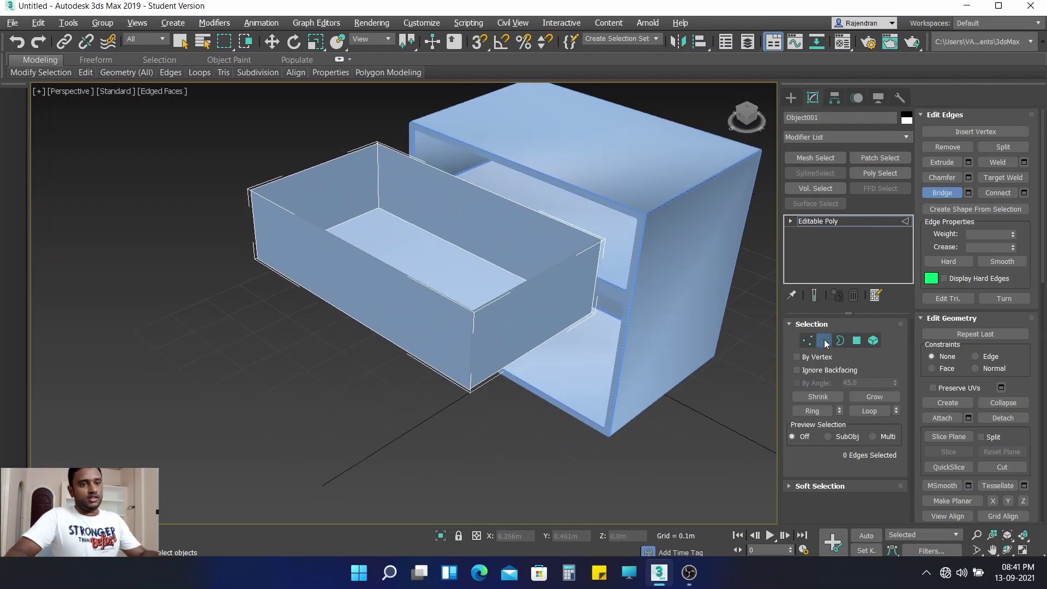
click(826, 140)
drag(908, 200, 916, 381)
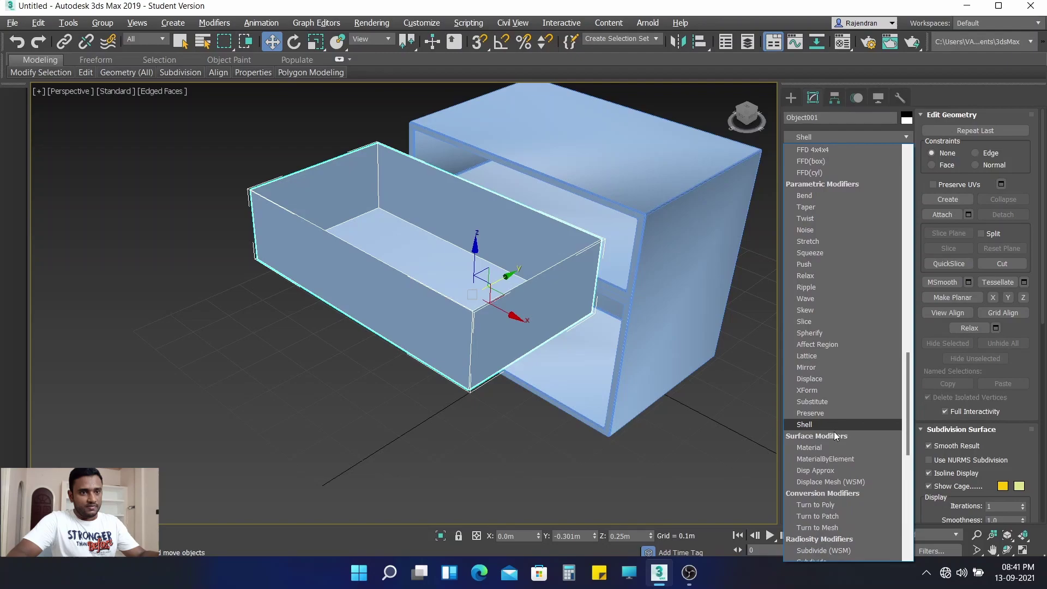
click(827, 424)
Step: Set the Shell Outer Amount to 0 and Inner Amount to 0.008m
double_click(883, 356)
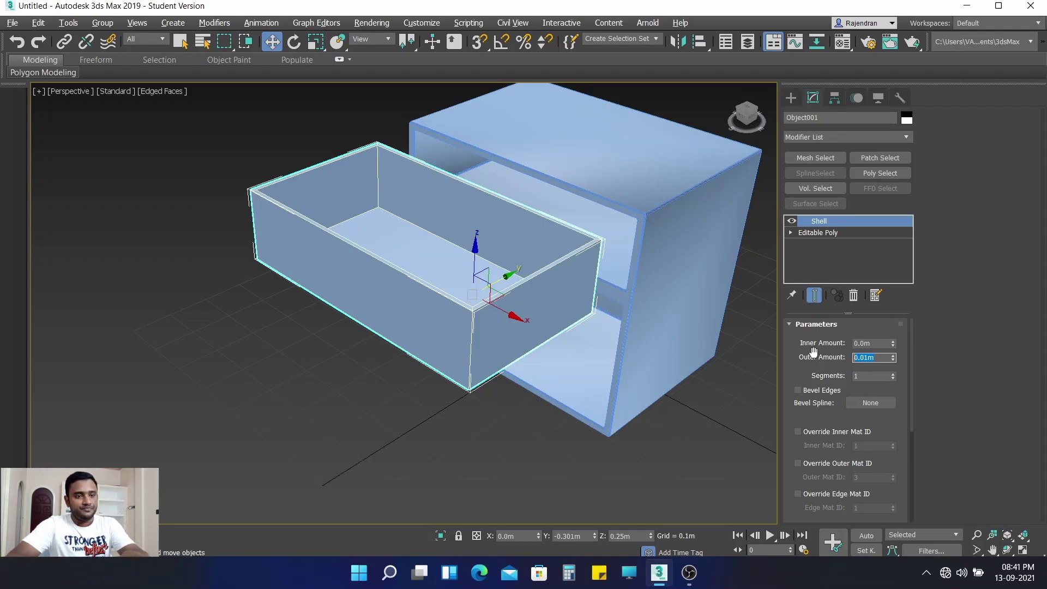
text(0)
key(Return)
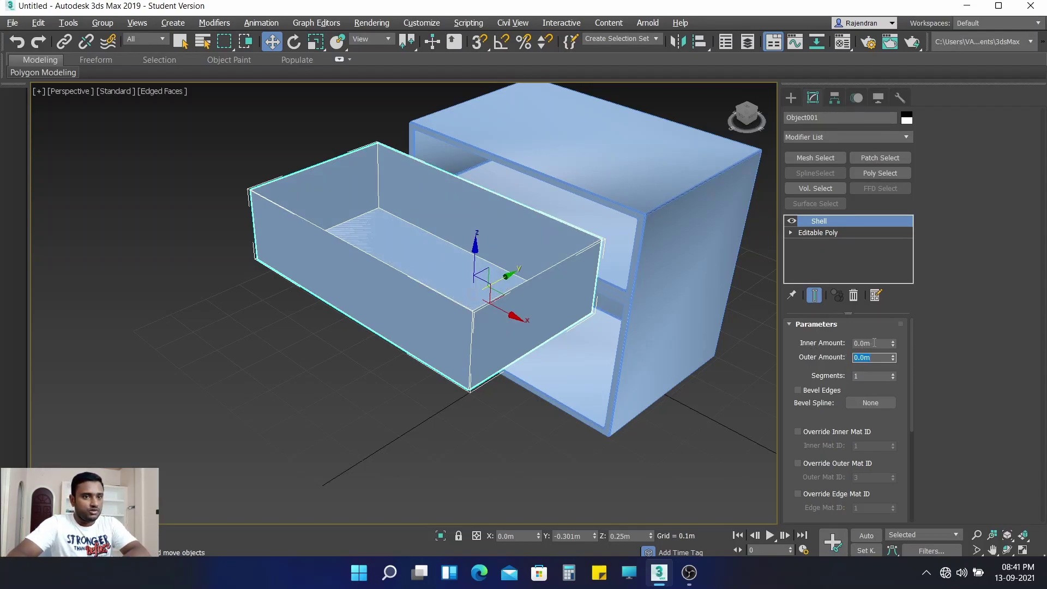
click(874, 342)
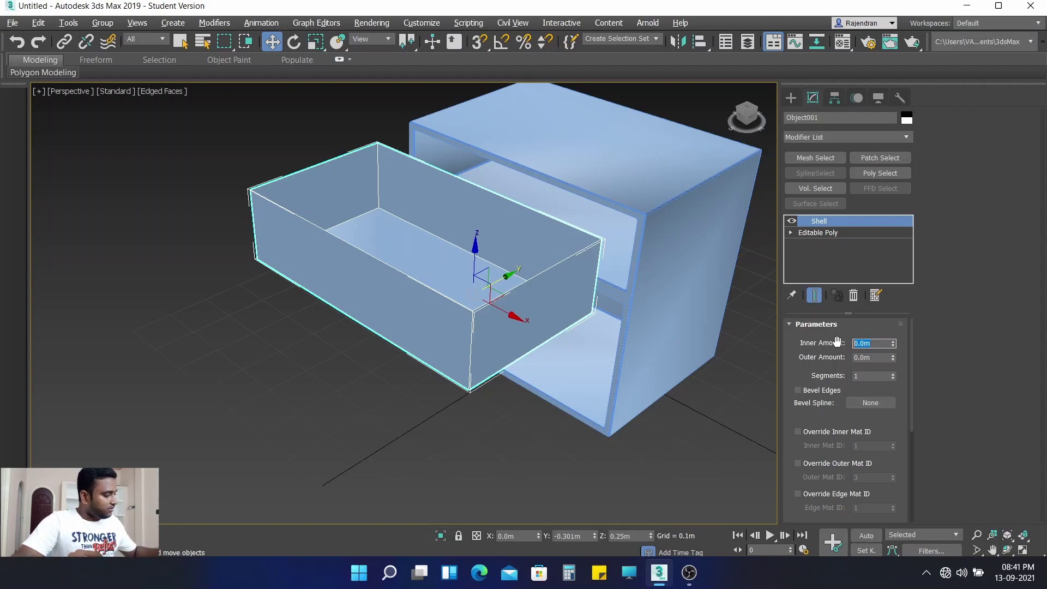
text(0.)
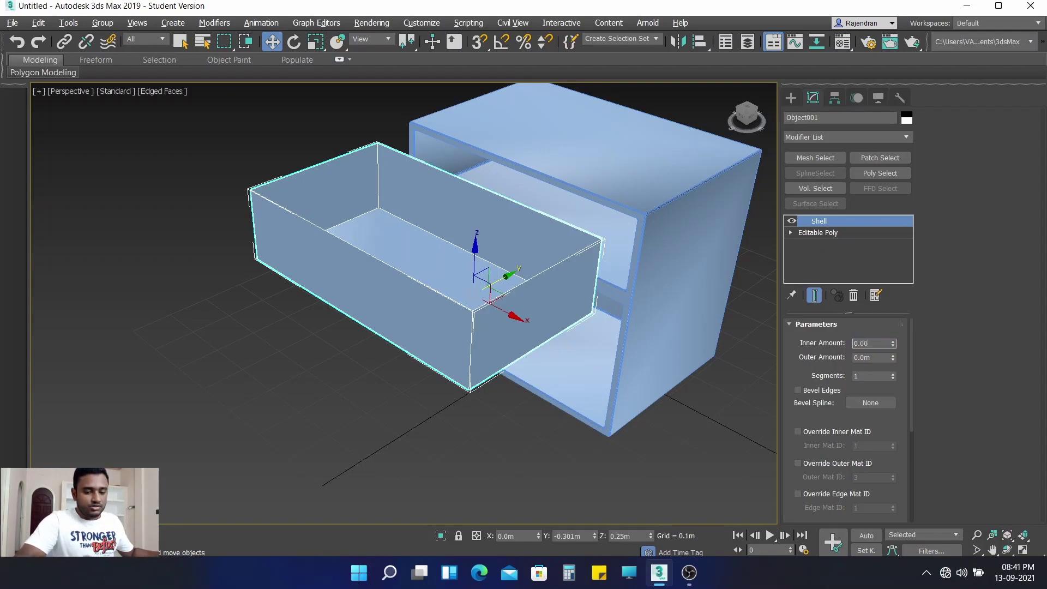
key(Return)
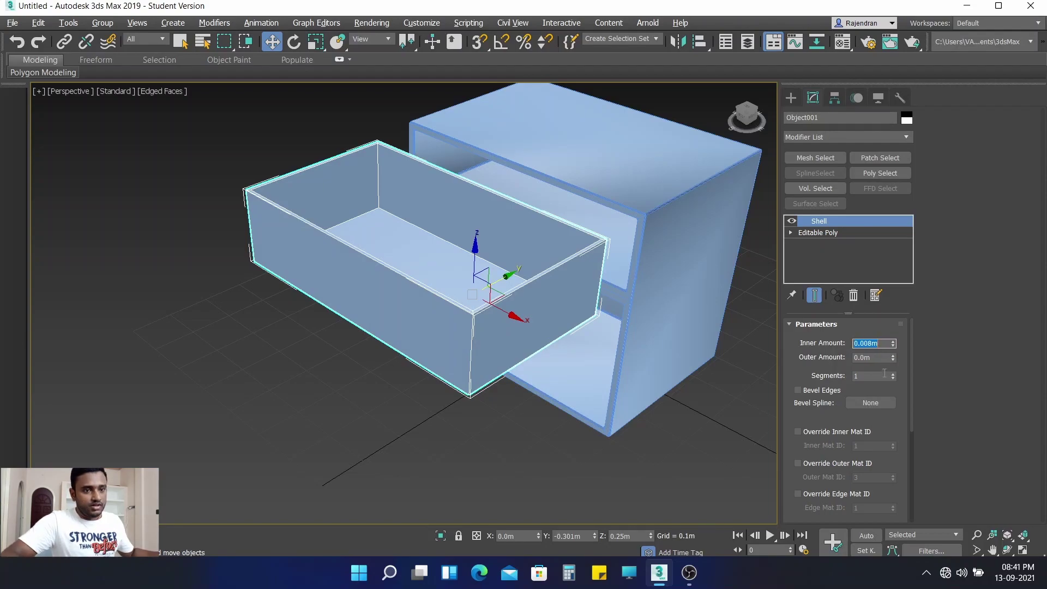
Step: Re-centre the drawer's pivot with Affect Pivot Only and Center to Object
click(833, 100)
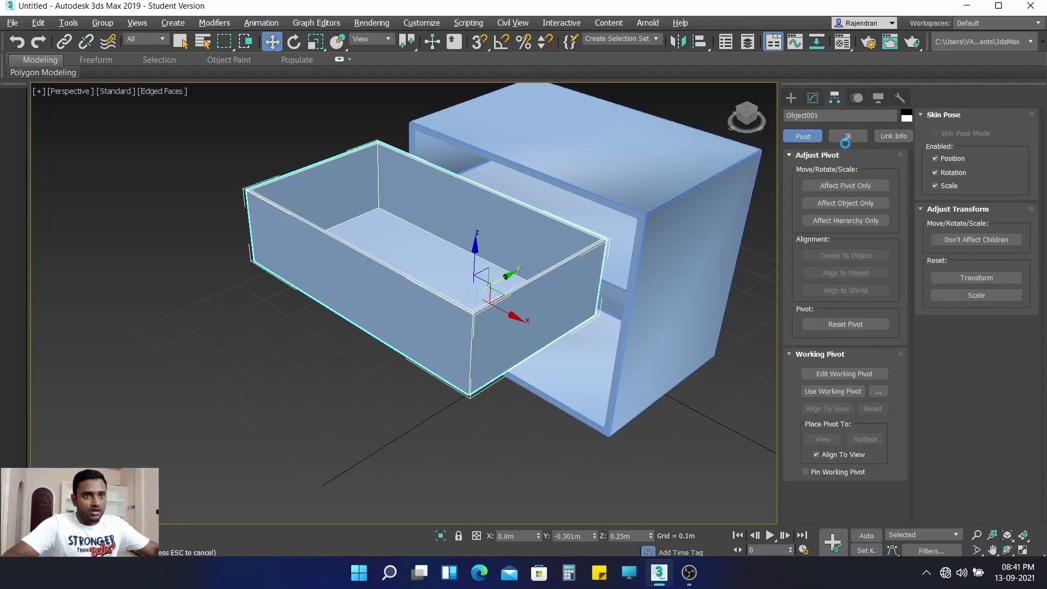
click(845, 187)
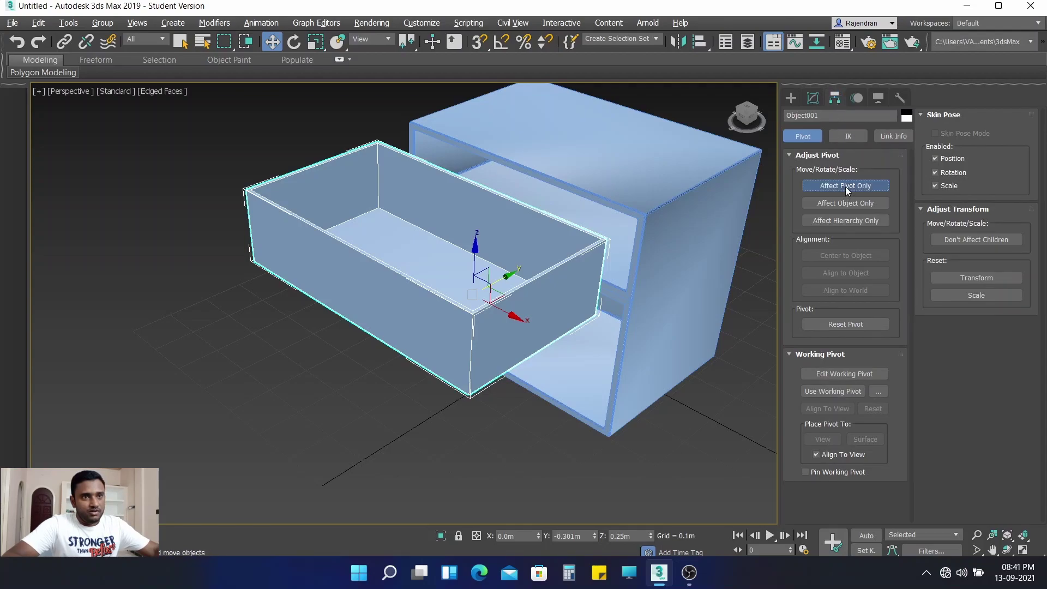
click(845, 255)
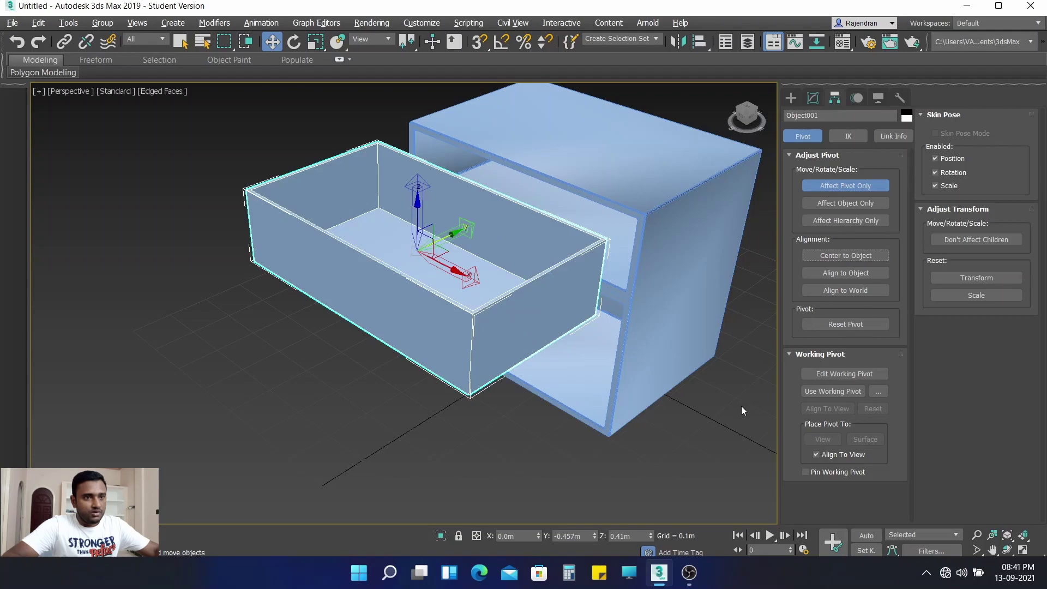
click(812, 98)
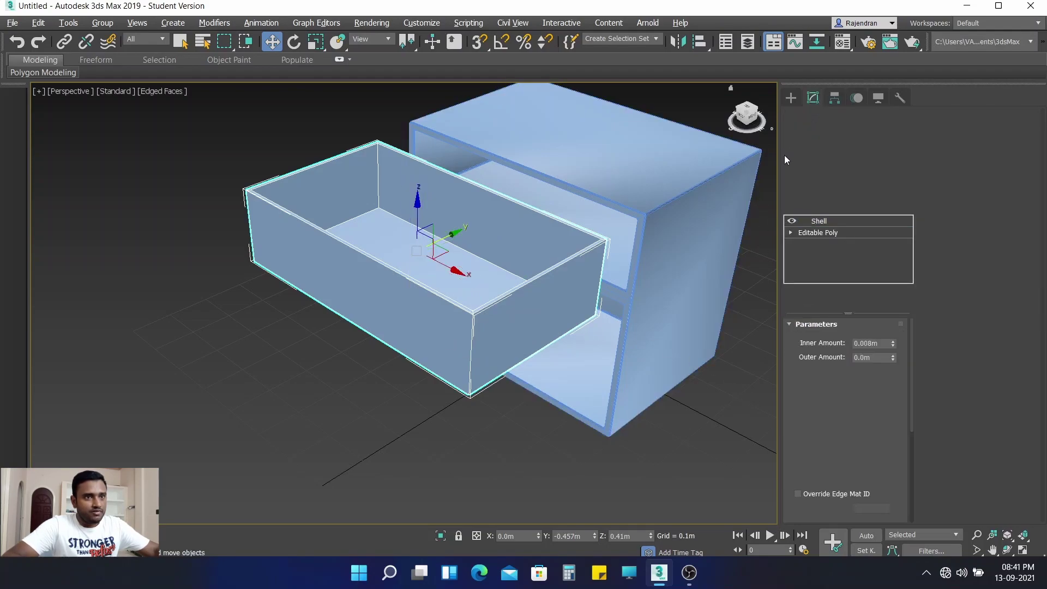
Step: Slide the drawer into the cabinet's top opening and show four viewports
drag(457, 235, 555, 207)
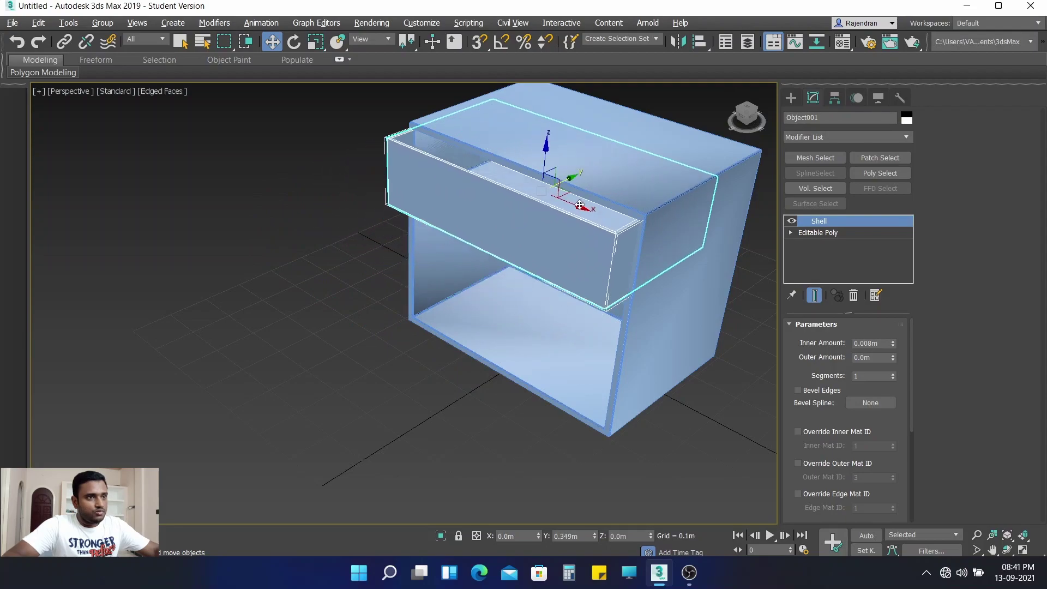
drag(555, 208, 590, 201)
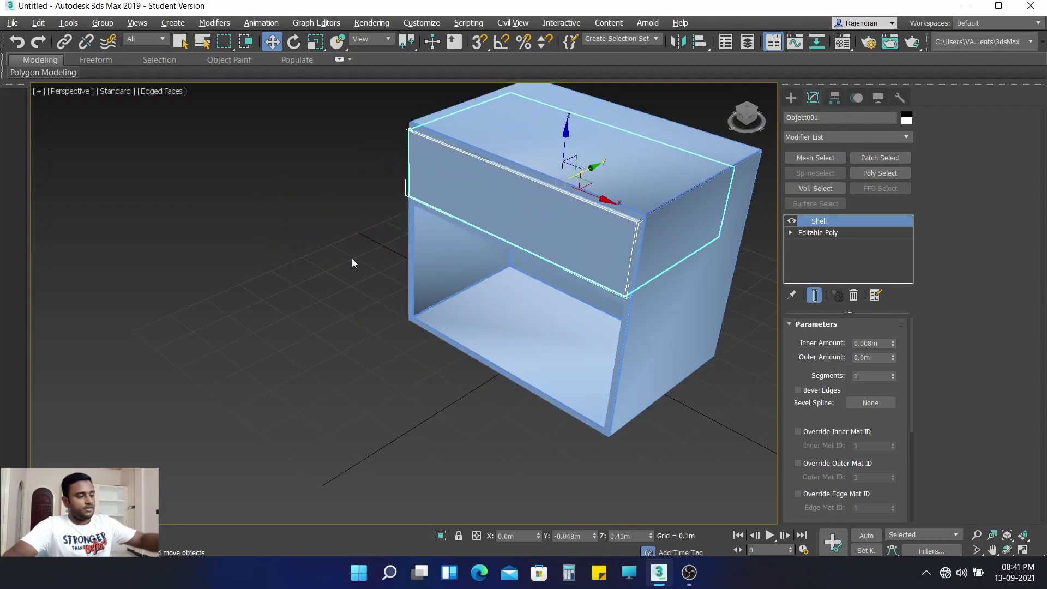
key(alt+w)
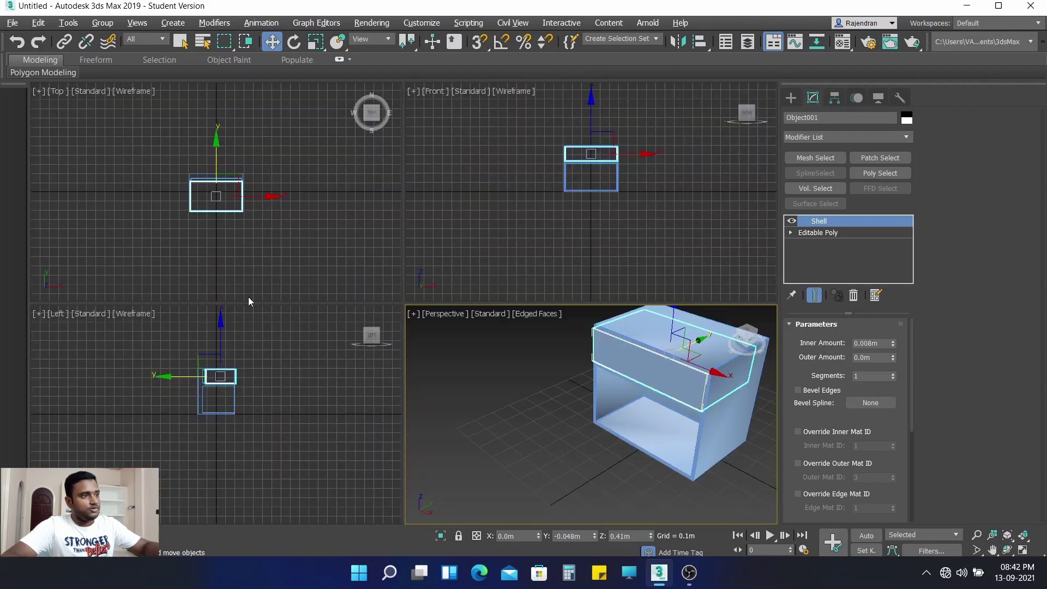
Step: Test-stretch the drawer along its length in the Left view, then restore its original size
mouse_move(505, 381)
alt+middle_down()
mouse_move(604, 401)
mouse_move(467, 425)
mouse_move(473, 394)
mouse_move(480, 404)
alt+middle_up()
scroll(245, 374, up, 3)
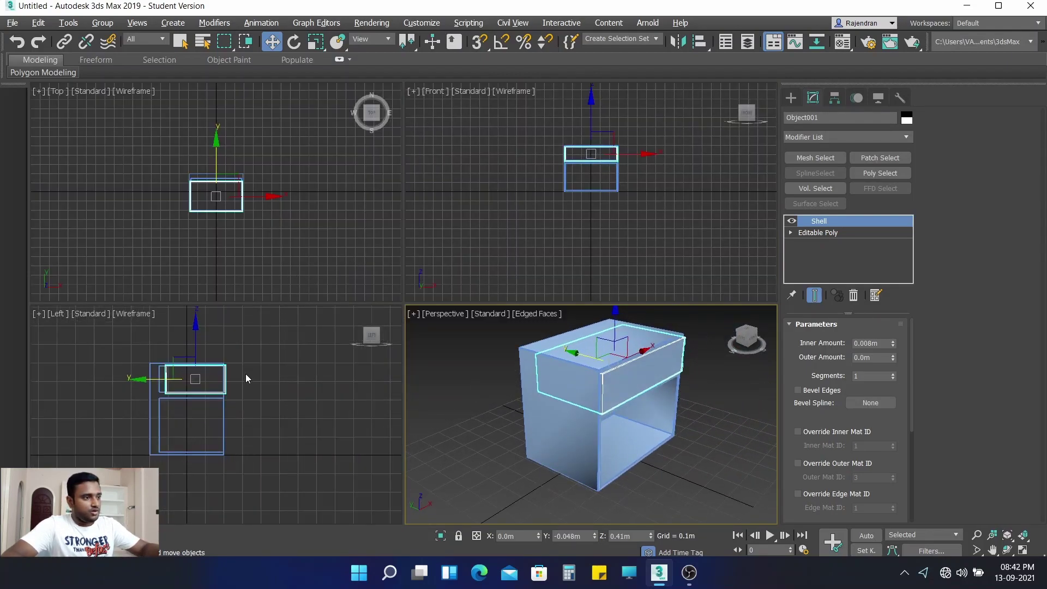
scroll(238, 382, up, 2)
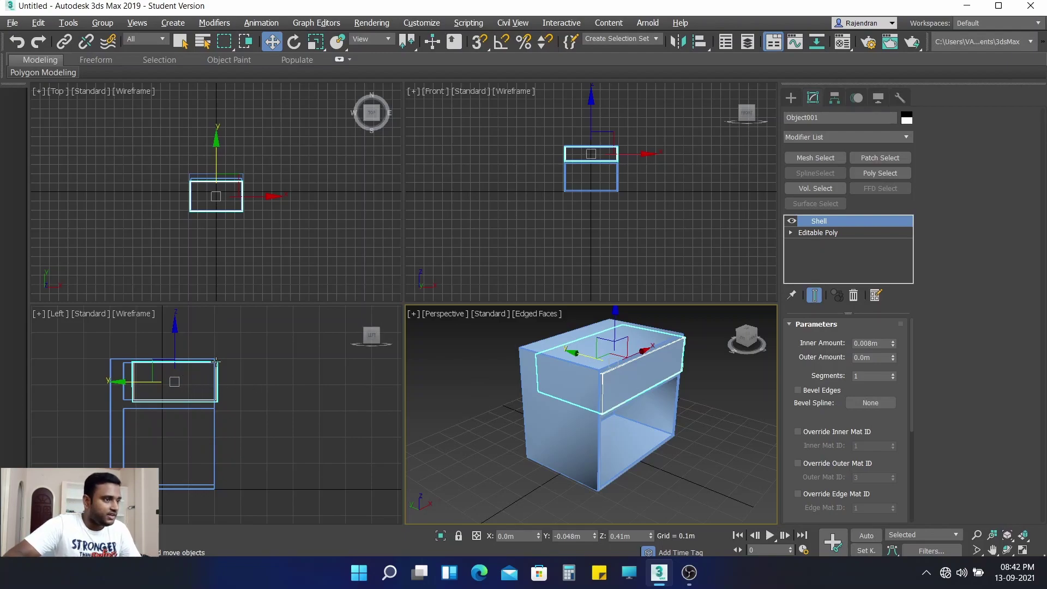
click(314, 44)
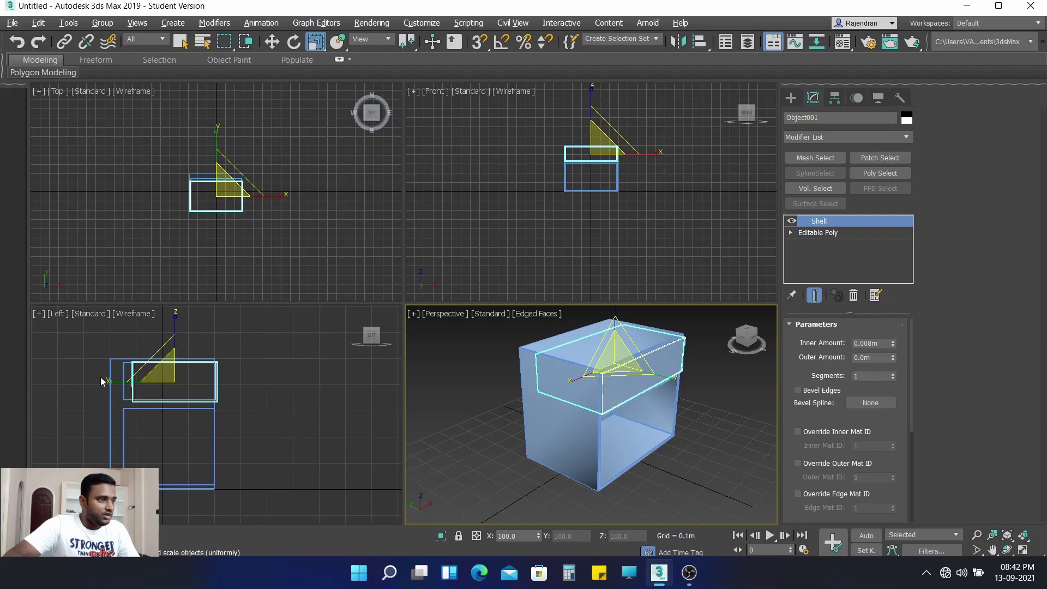
click(123, 384)
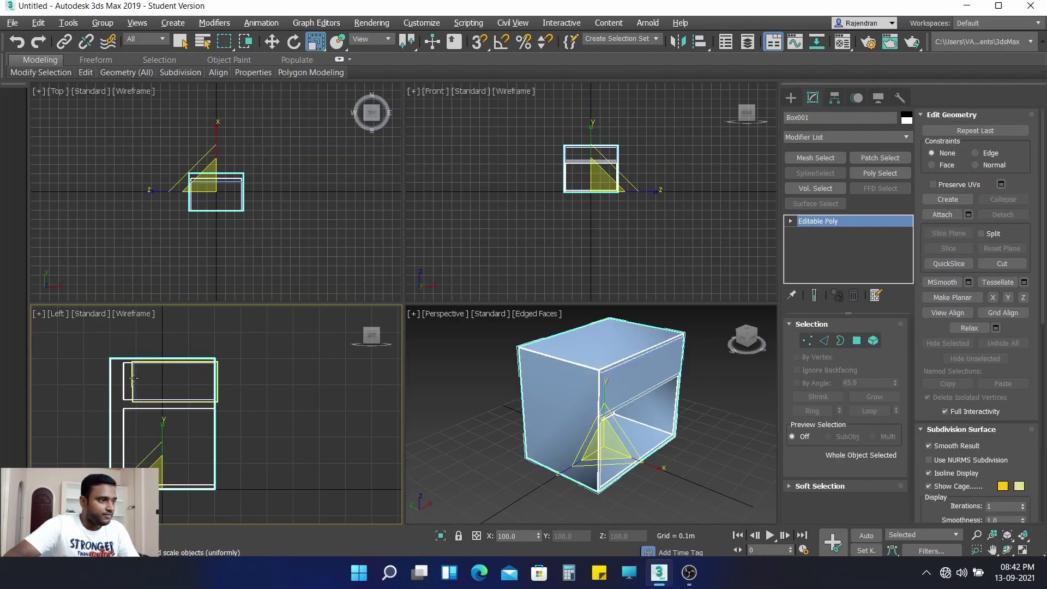
click(136, 381)
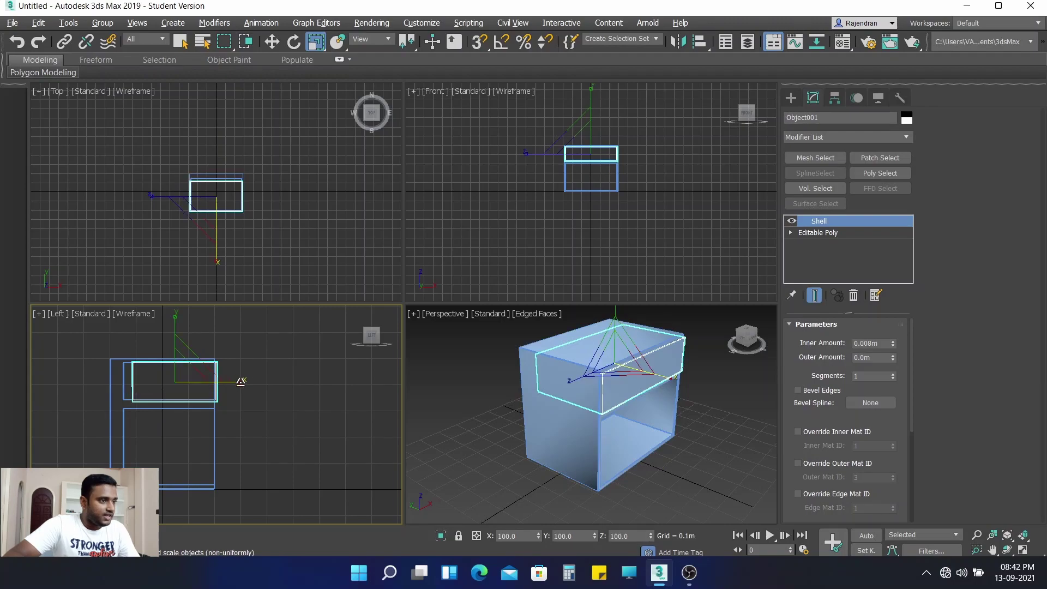
drag(240, 381, 331, 387)
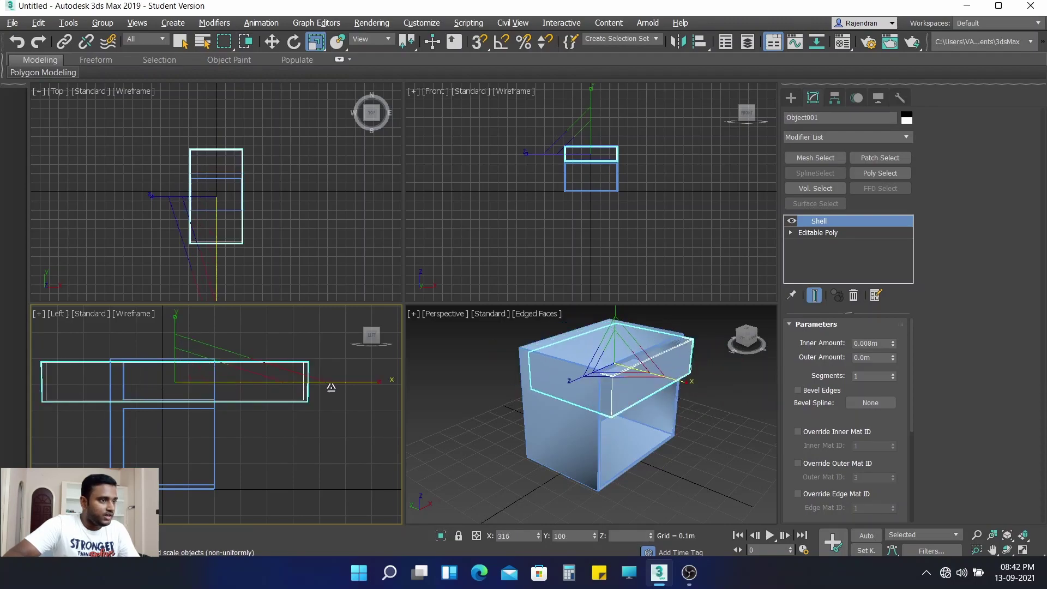
mouse_move(331, 386)
mouse_down()
mouse_move(240, 395)
mouse_move(234, 380)
mouse_up()
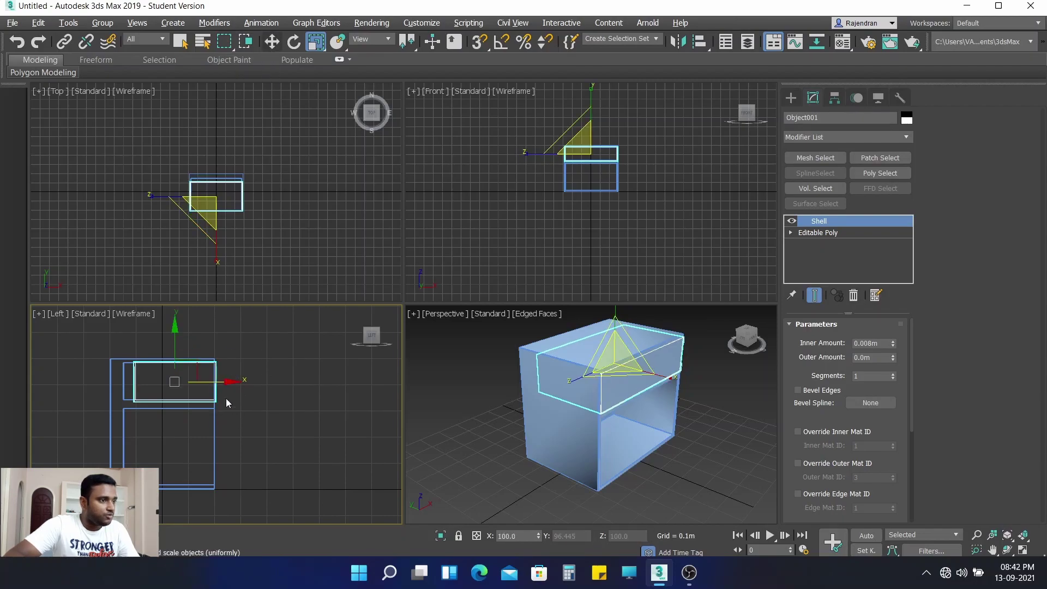
Step: Align the drawer with the cabinet front at X 0, Y -0.045m, Z 0.41m, then deselect
key(w)
drag(234, 380, 220, 379)
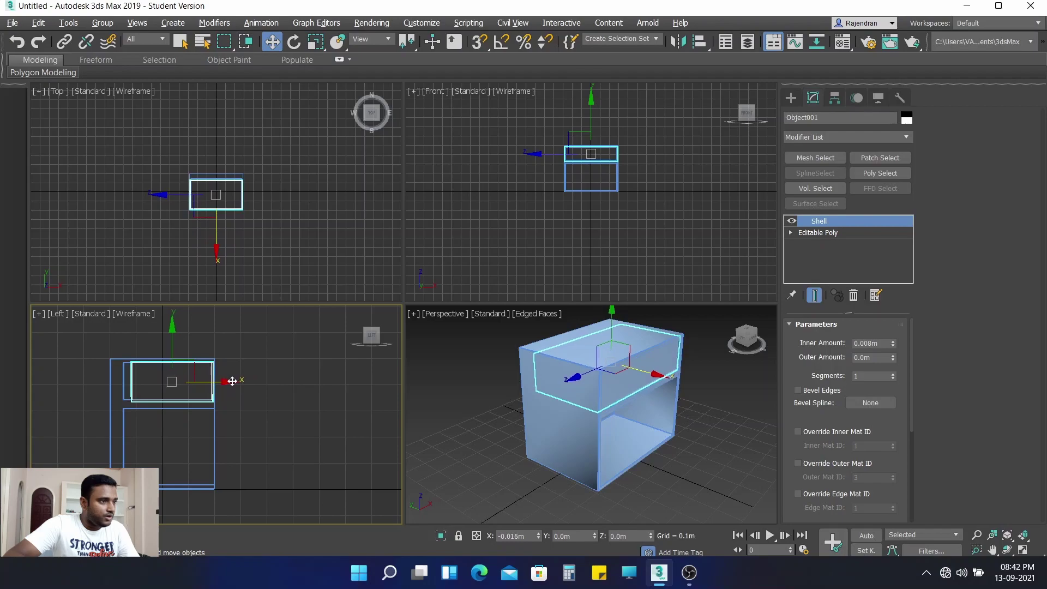
scroll(207, 381, up, 5)
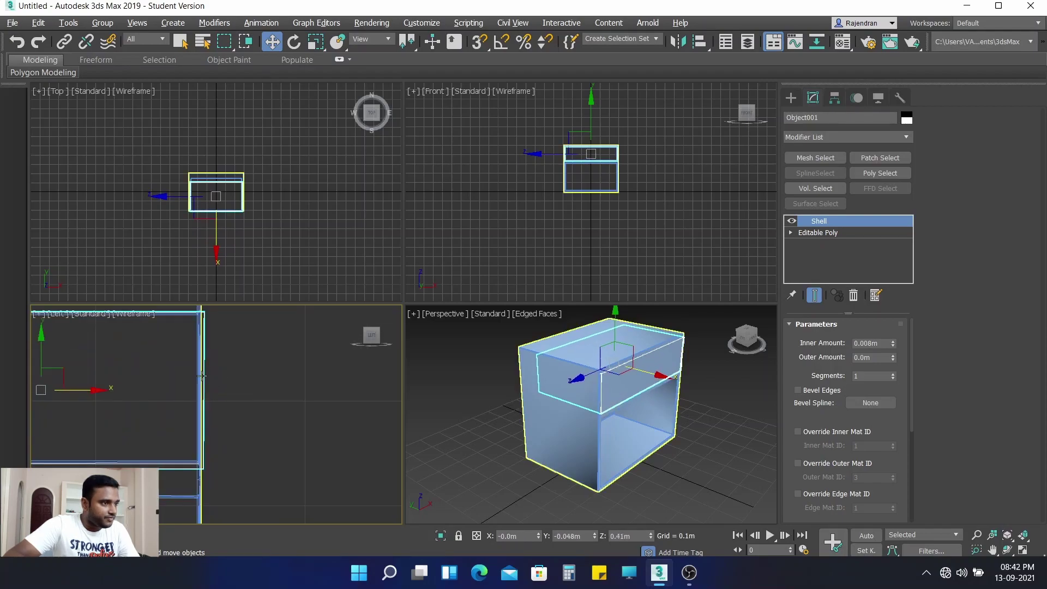
scroll(204, 384, up, 3)
drag(204, 380, 187, 379)
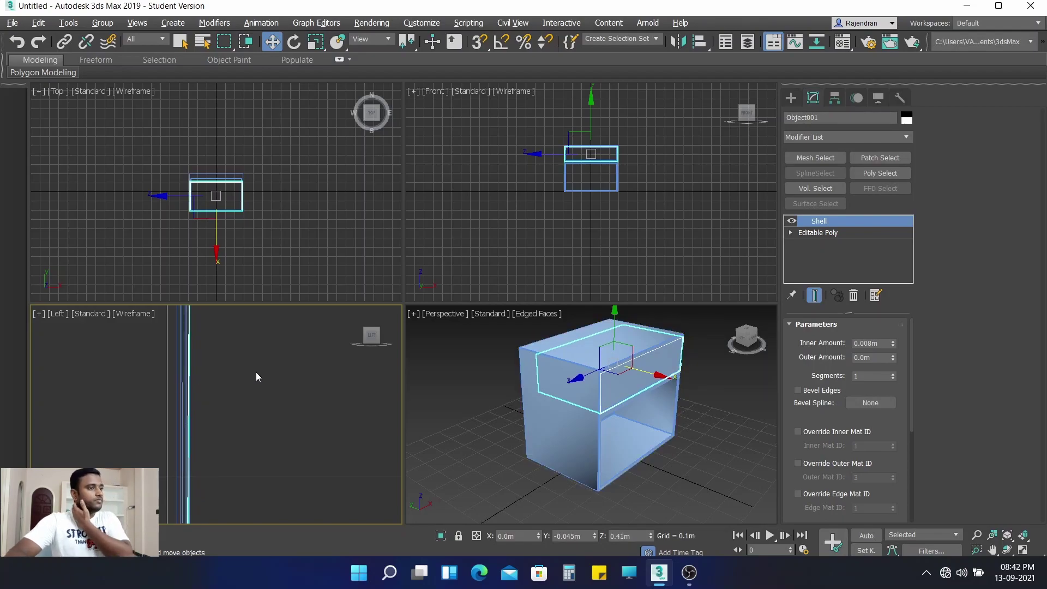
scroll(261, 373, down, 2)
scroll(267, 374, down, 2)
scroll(305, 381, up, 1)
scroll(328, 387, down, 1)
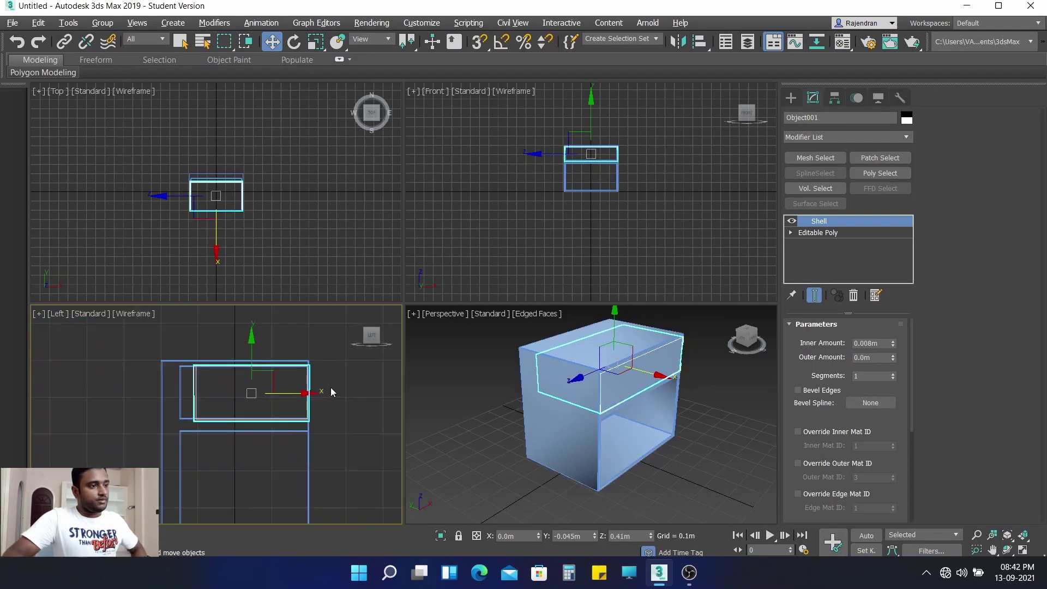
middle_drag(331, 387, 331, 355)
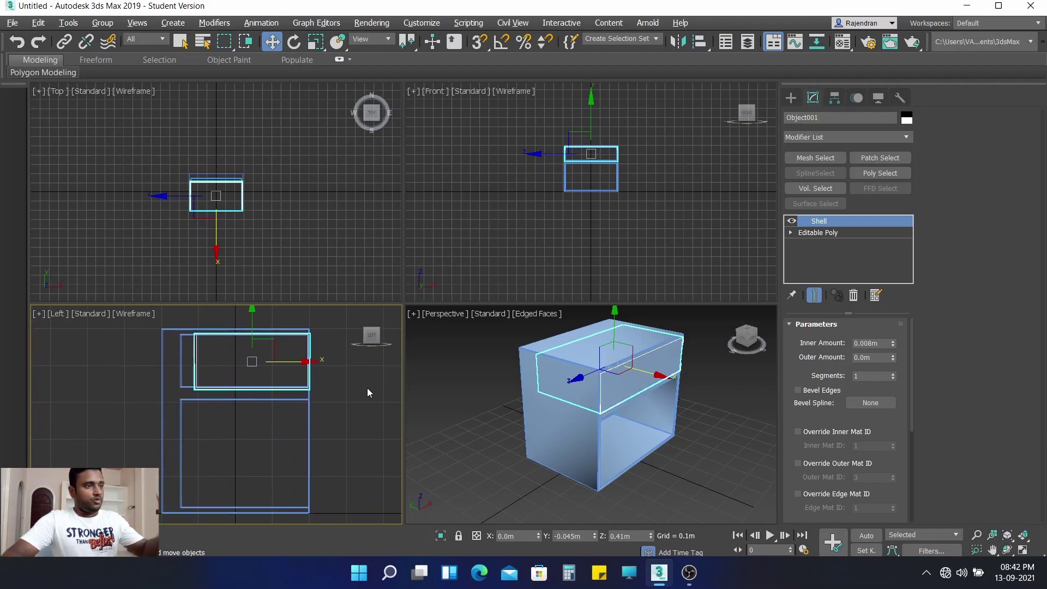
click(420, 201)
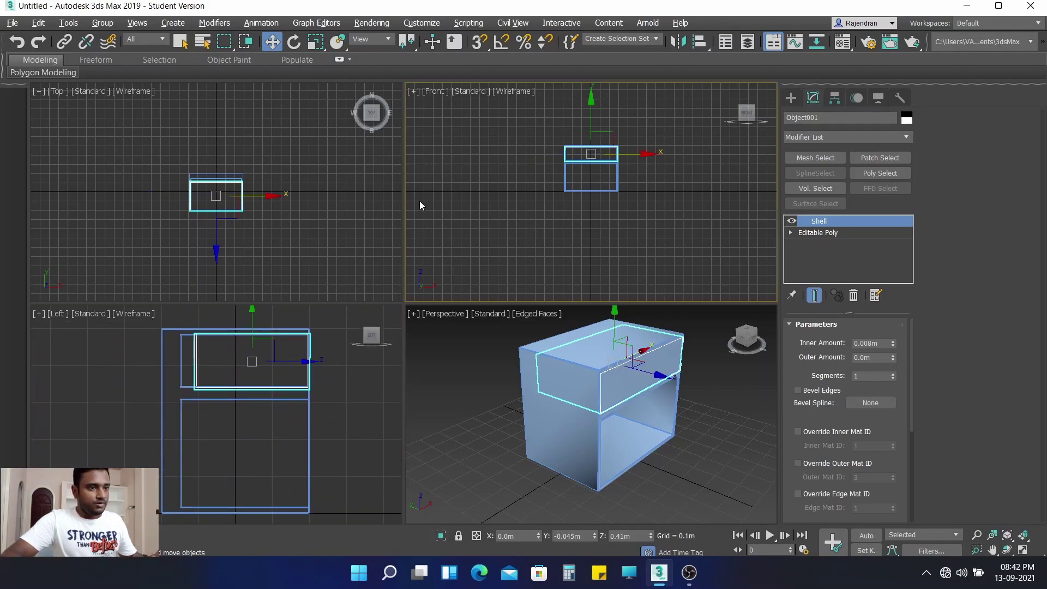
Step: Draw a small Standard Primitives box at the cabinet's front bottom corner
scroll(224, 192, up, 5)
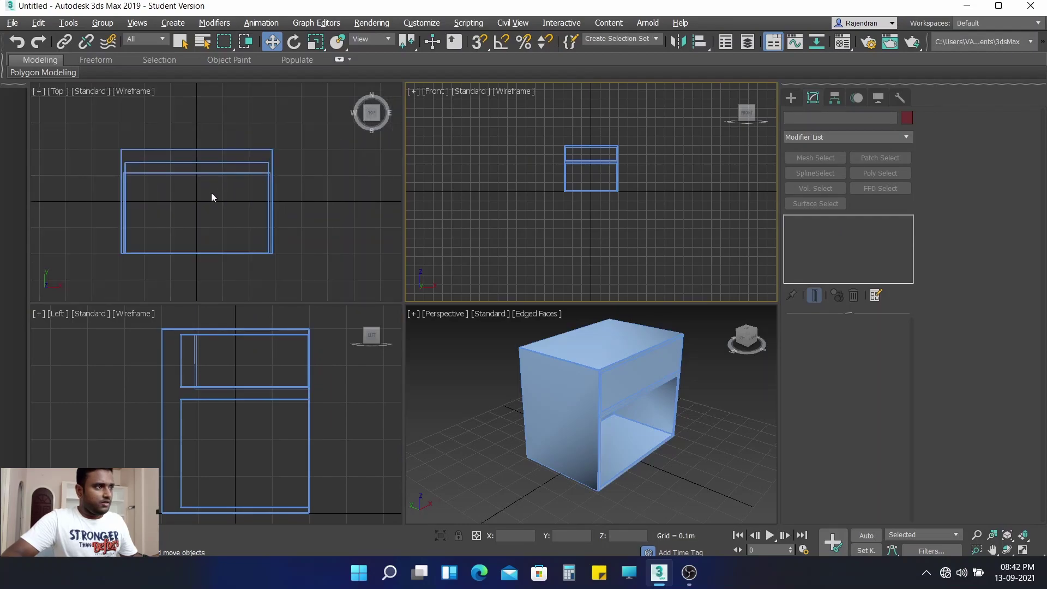
scroll(573, 156, up, 5)
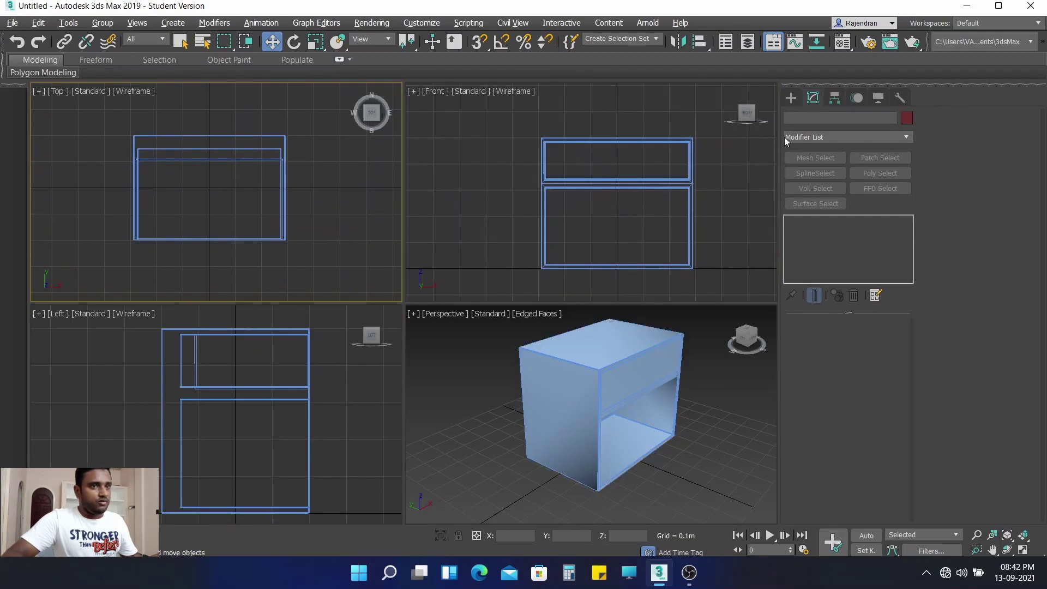
click(797, 96)
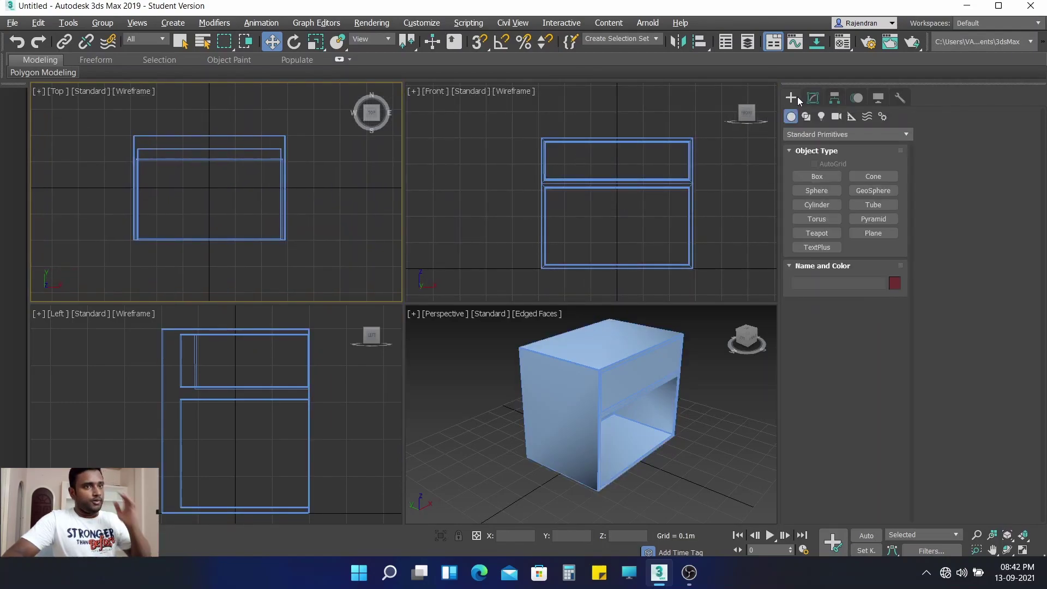
click(819, 179)
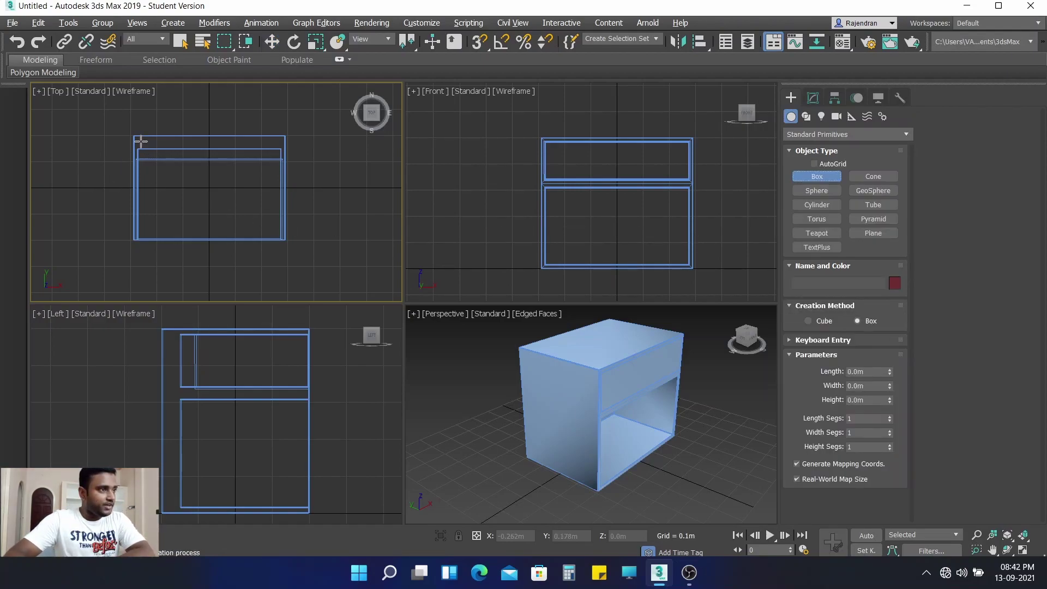
drag(141, 141, 150, 152)
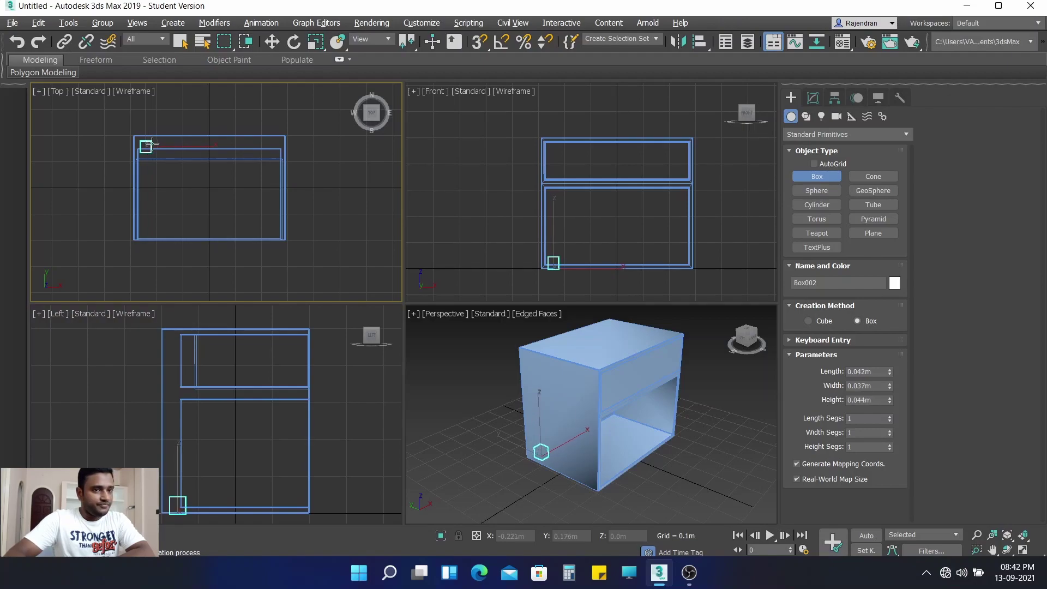
middle_drag(237, 442, 268, 433)
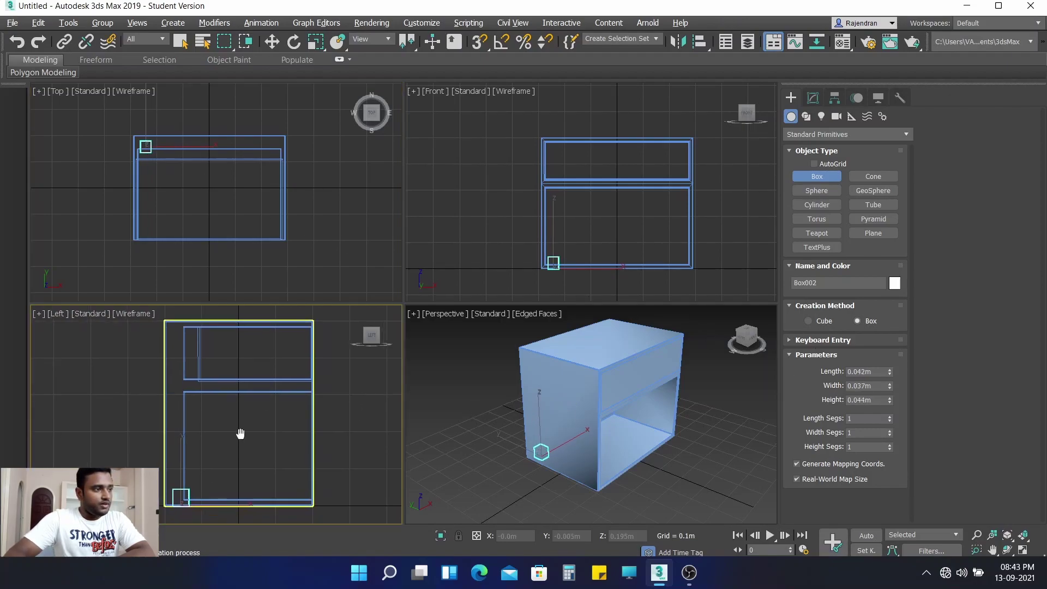
Step: Turn off Real-World Map Size and size the box 0.077 × 0.032 × 0.03m
click(820, 479)
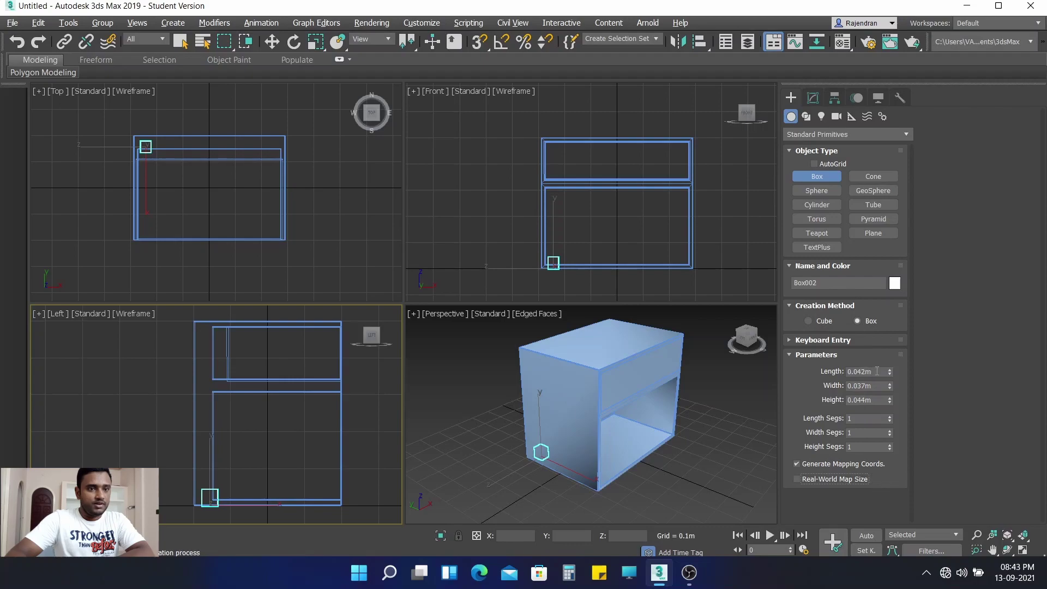
double_click(867, 372)
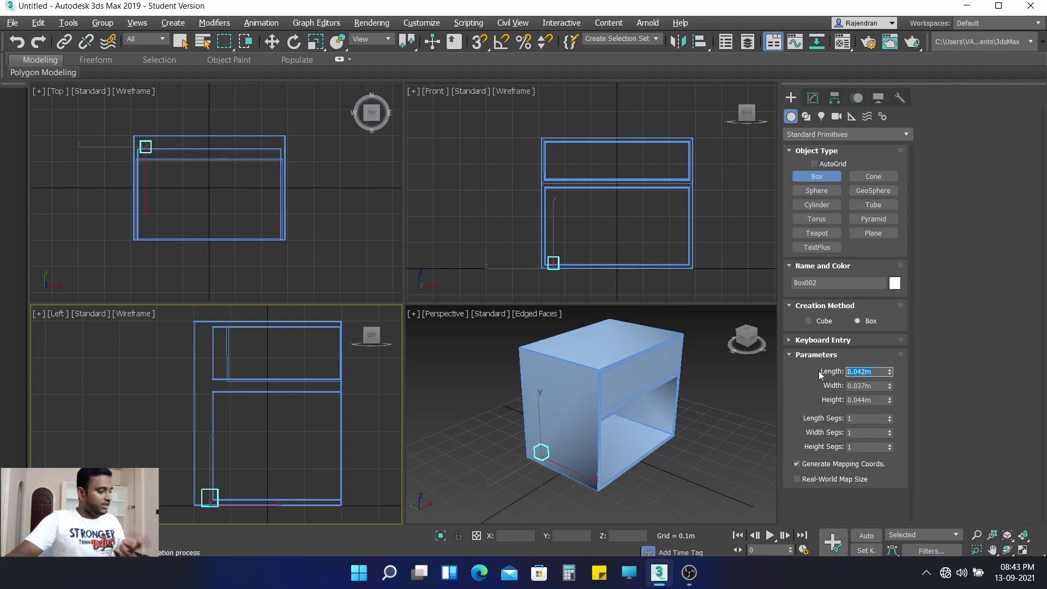
text(0)
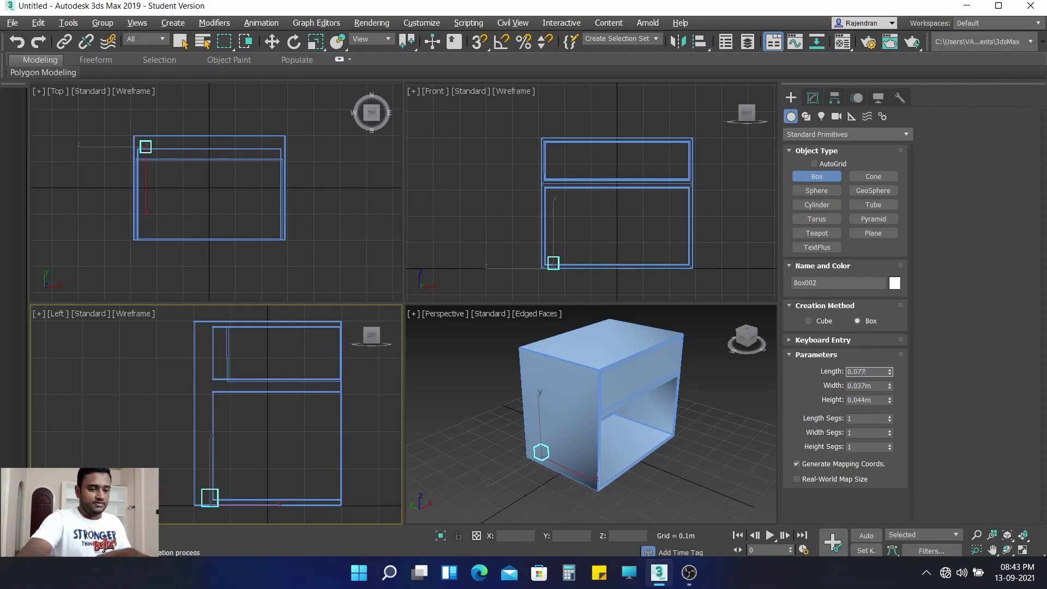
key(Return)
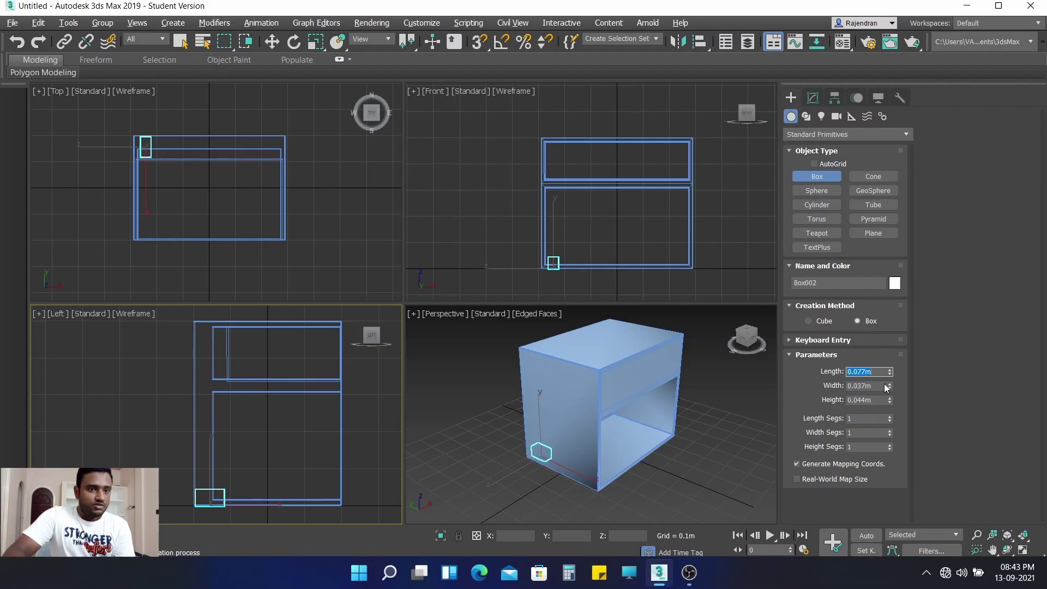
key(Tab)
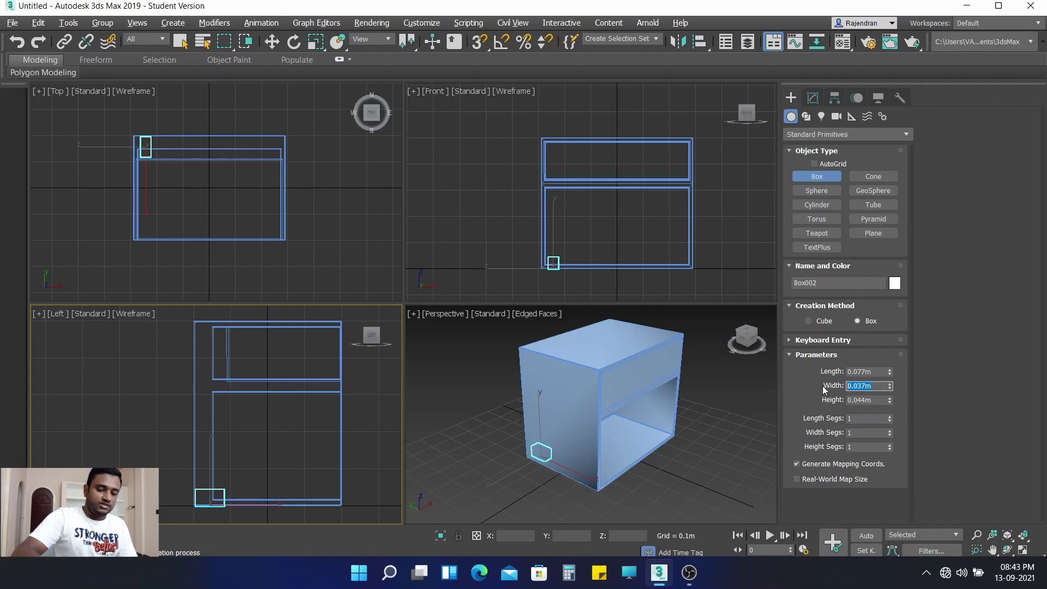
text(0.0)
key(Return)
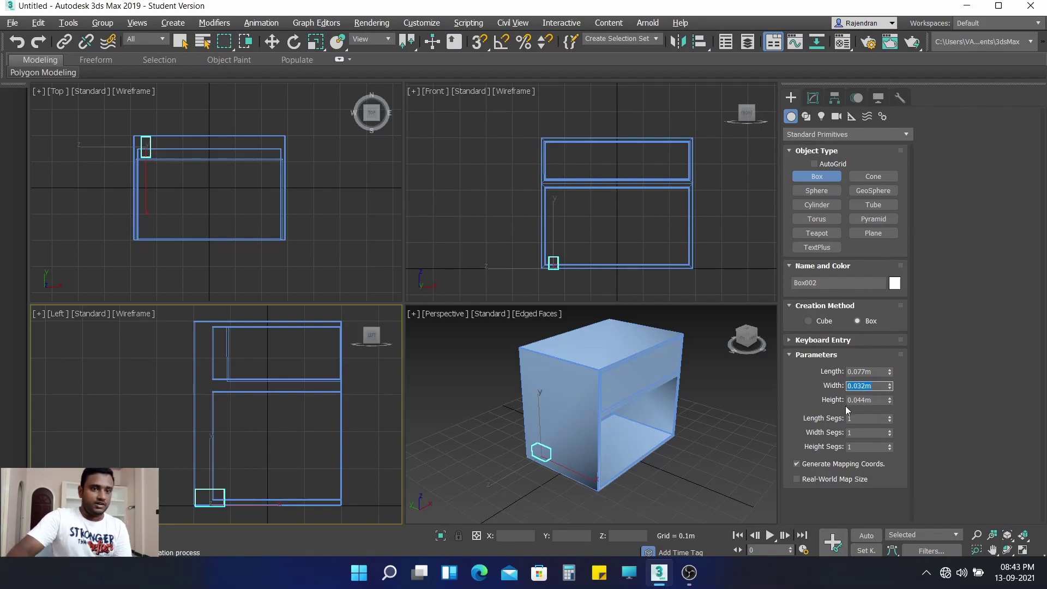
key(Tab)
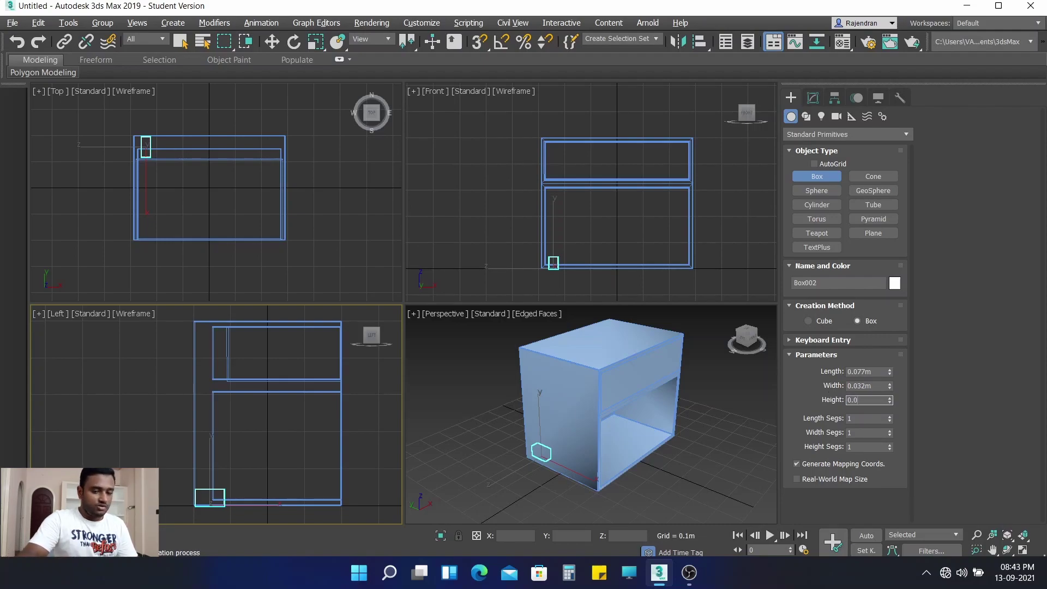
text(3)
key(Return)
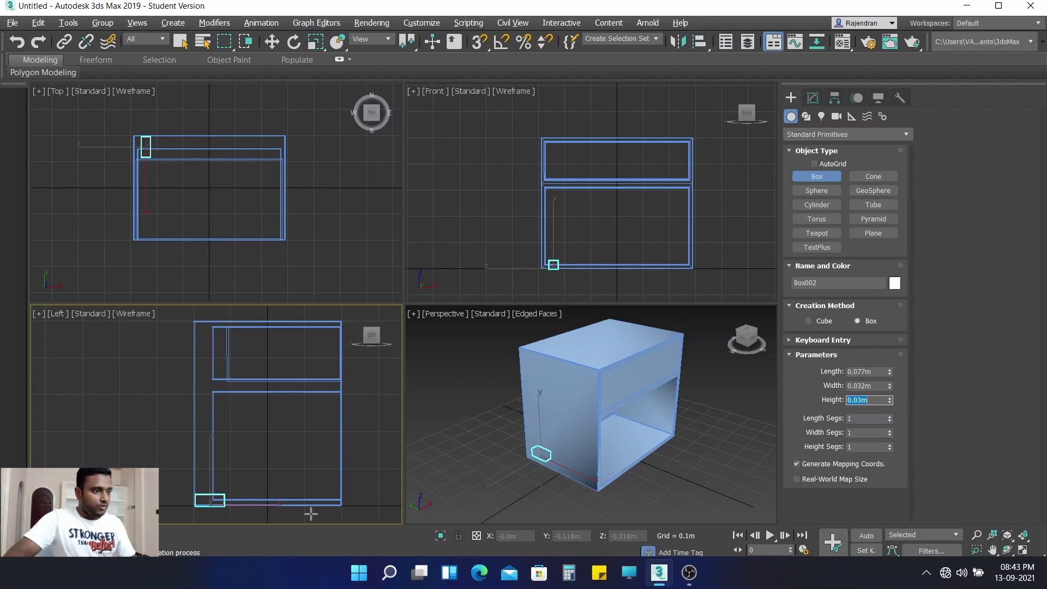
middle_drag(265, 482, 266, 456)
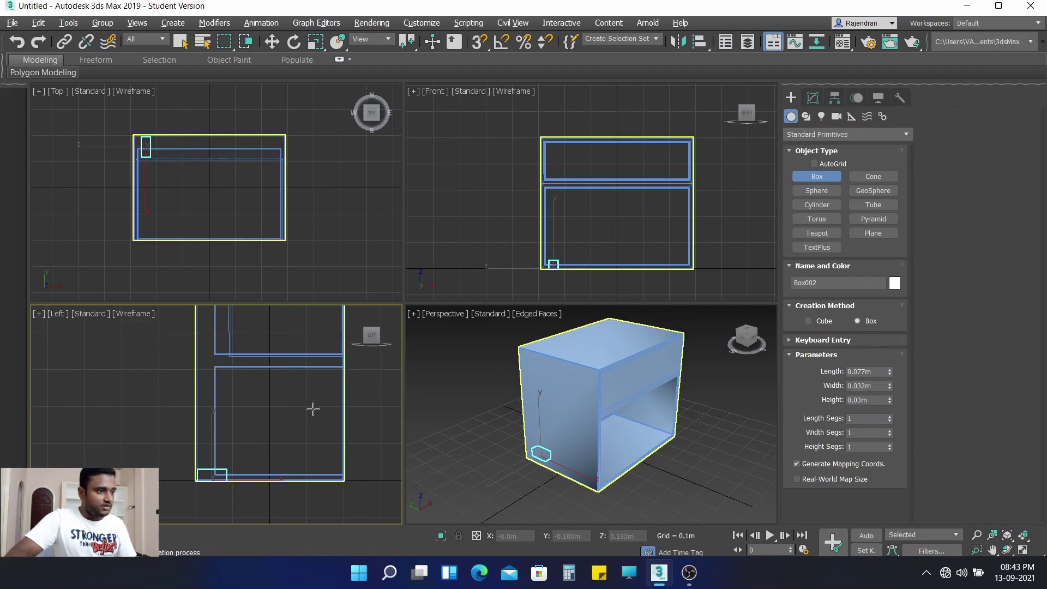
Step: Rotate the small box 90° upright with Angle Snap enabled
click(287, 418)
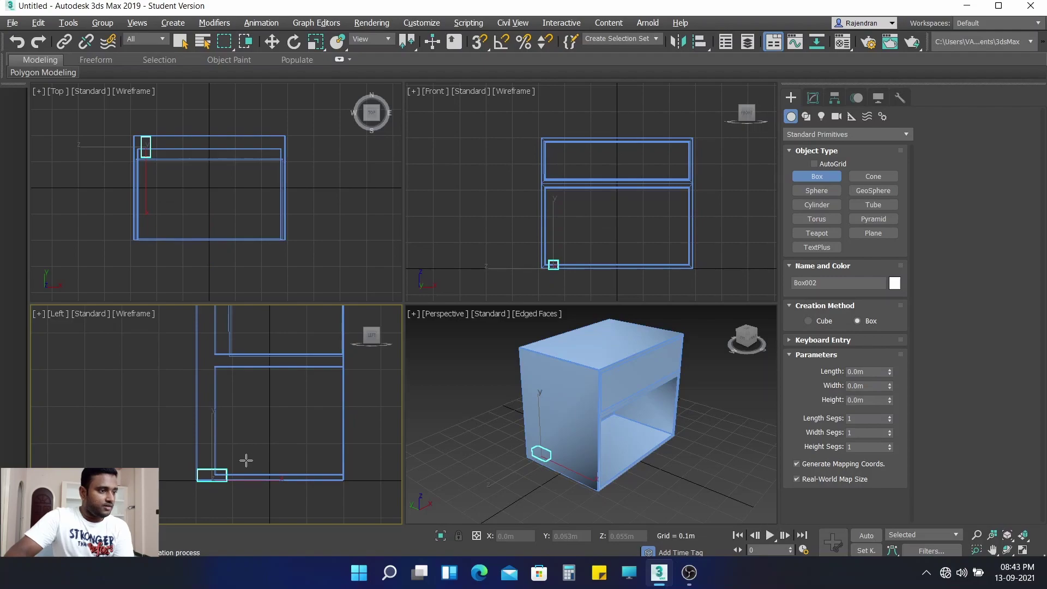
click(294, 42)
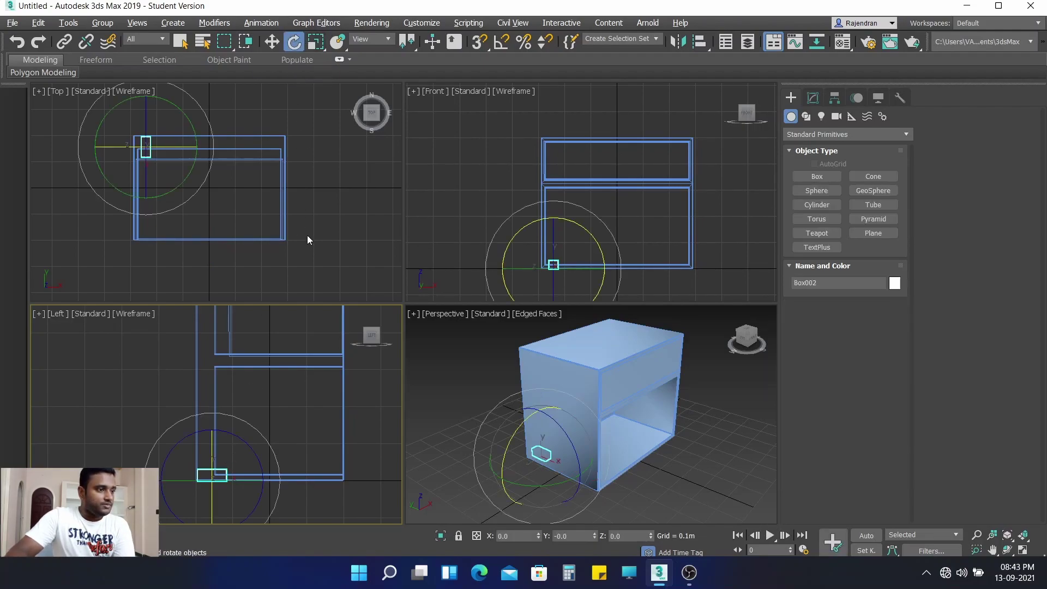
click(502, 46)
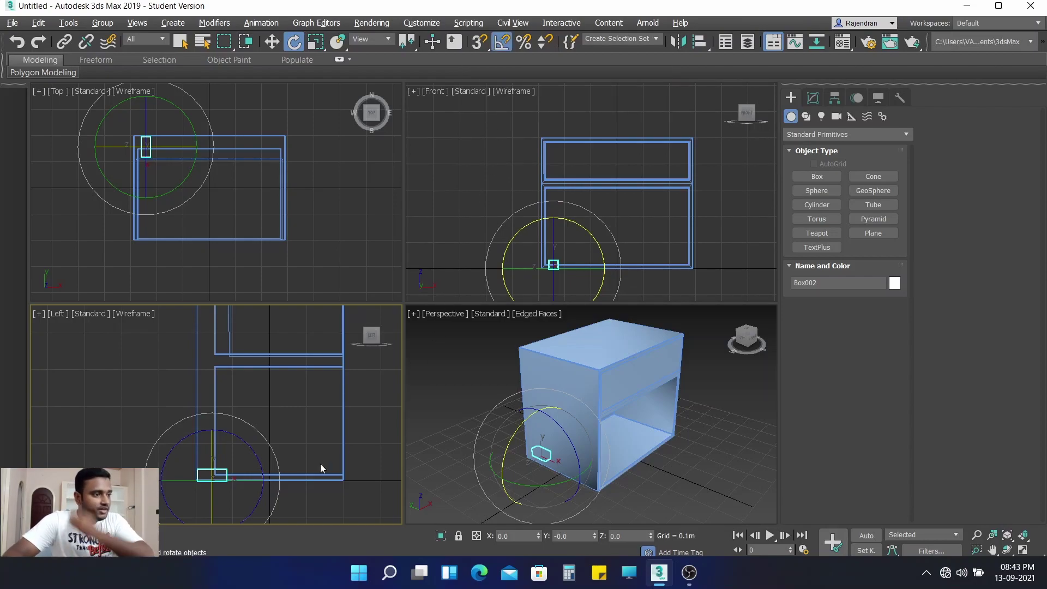
drag(255, 454, 222, 416)
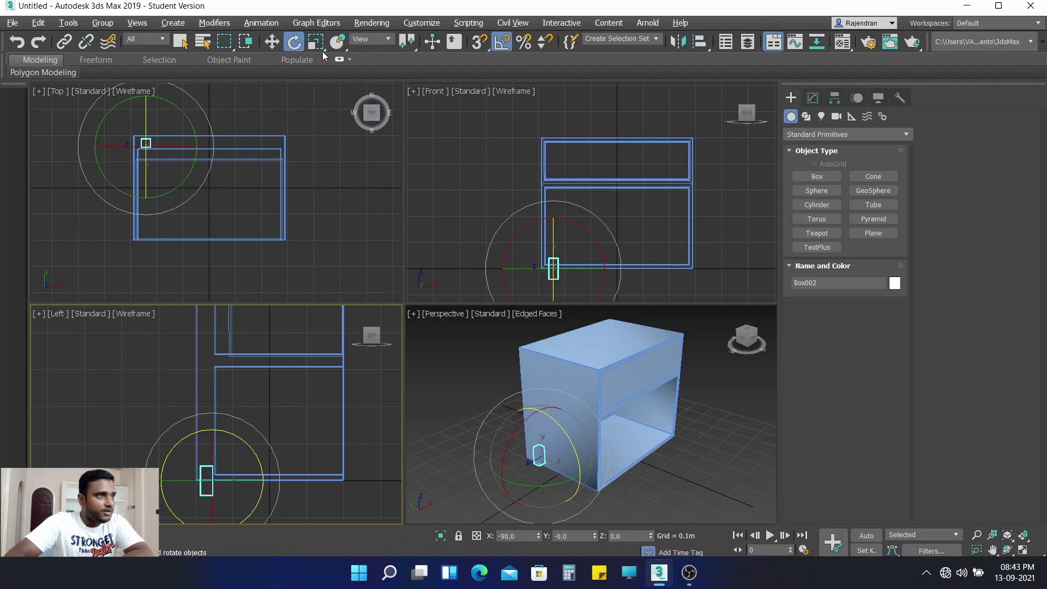
Step: Move the leg box down below the cabinet's bottom corner
click(271, 42)
middle_drag(239, 403, 240, 351)
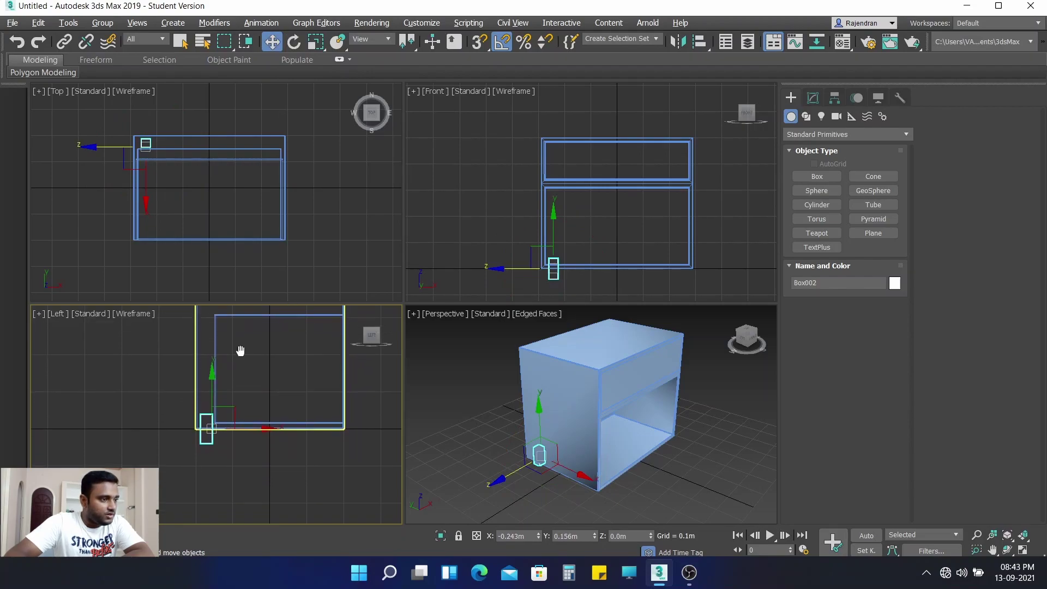
scroll(220, 368, up, 2)
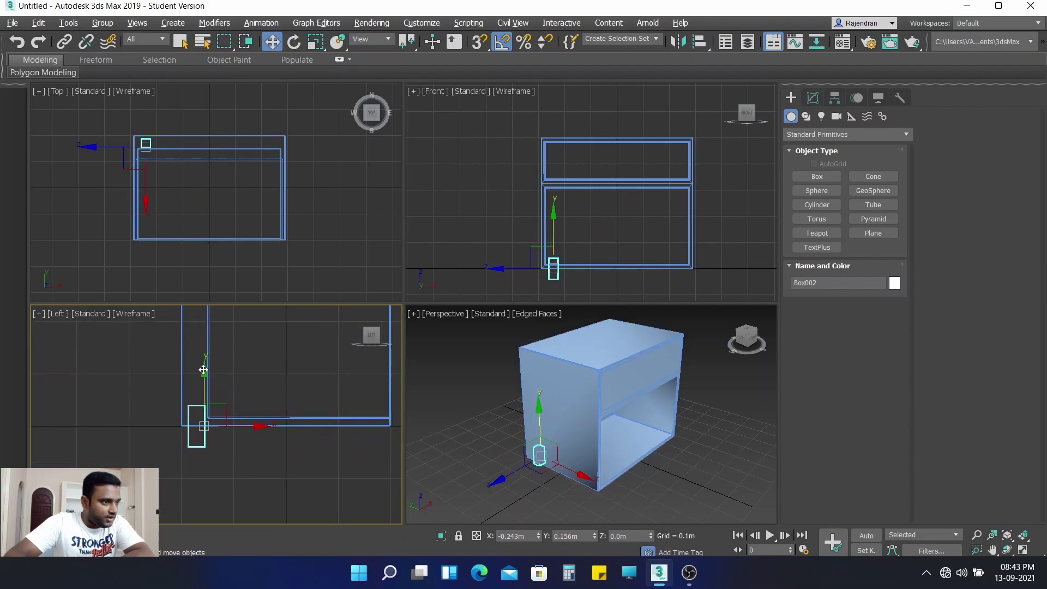
drag(203, 369, 203, 393)
mouse_move(243, 390)
middle_down()
mouse_move(353, 365)
mouse_move(326, 407)
middle_up()
scroll(326, 406, up, 2)
scroll(349, 360, up, 1)
scroll(374, 313, up, 1)
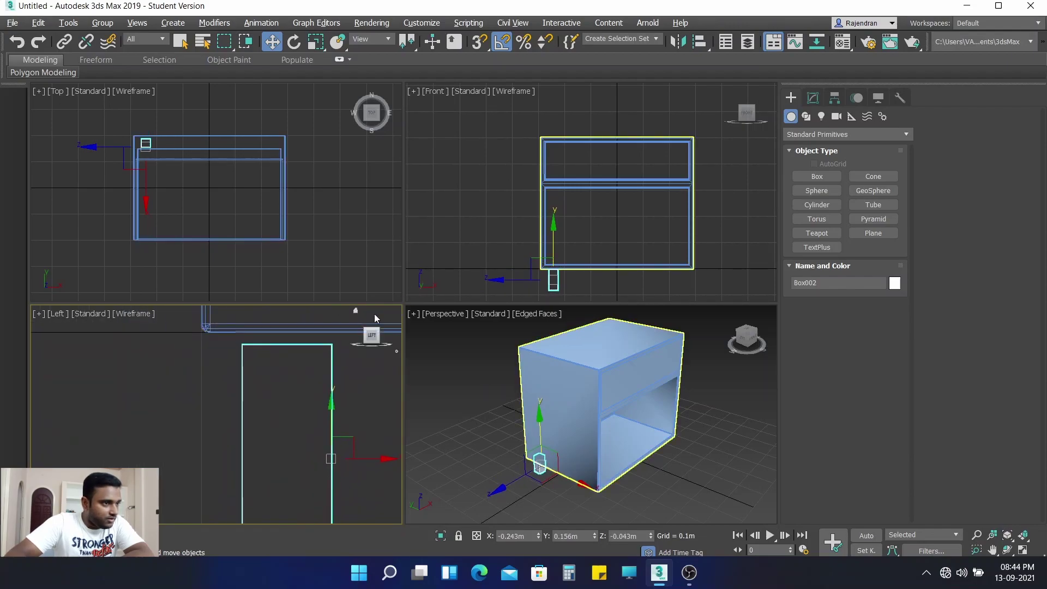
Step: Align the leg's top with the cabinet's underside
drag(279, 347, 283, 337)
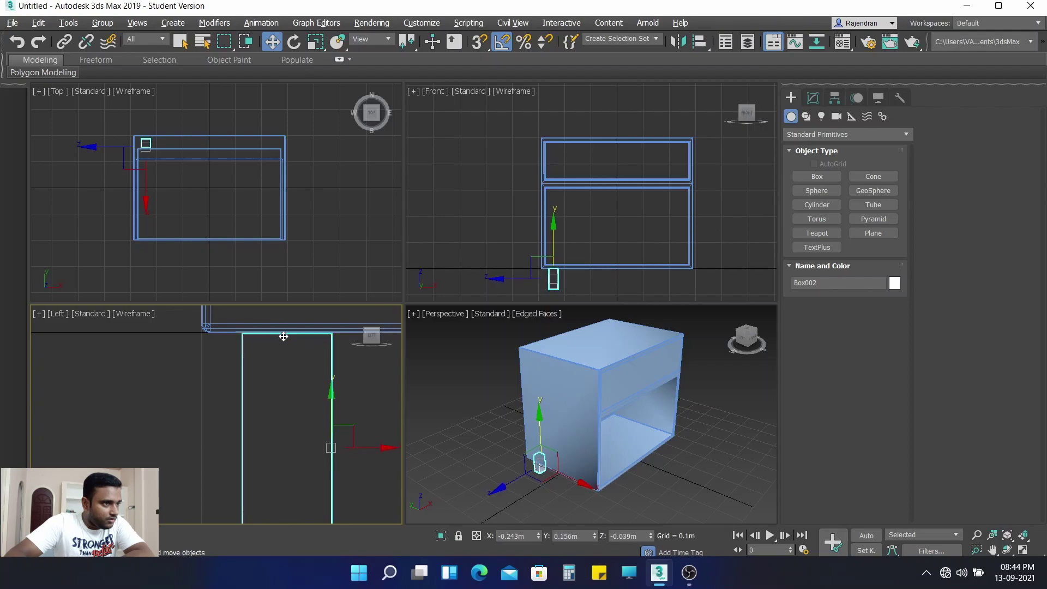
scroll(283, 337, up, 2)
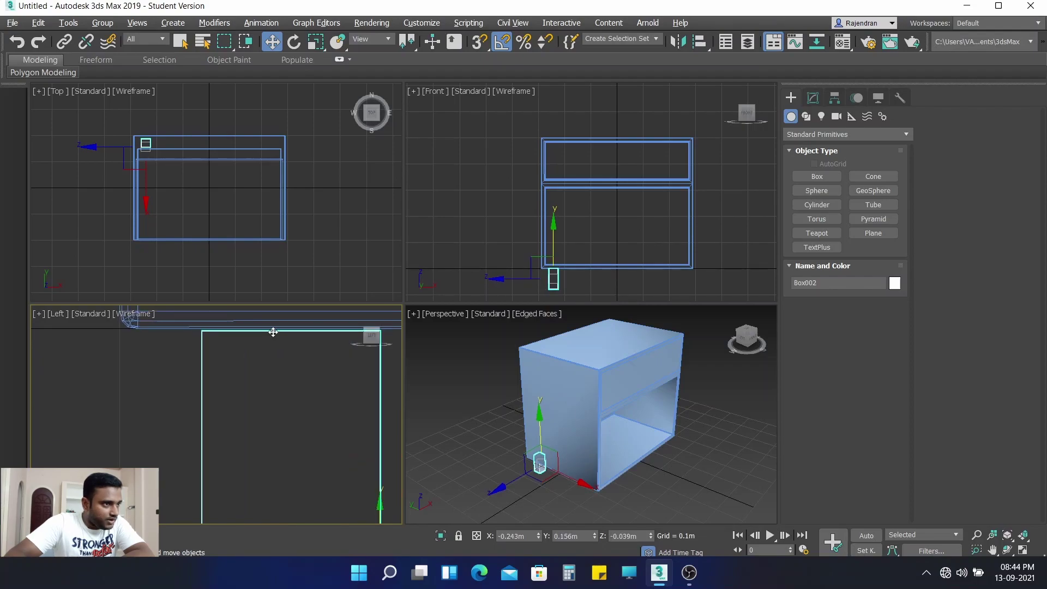
drag(274, 332, 272, 331)
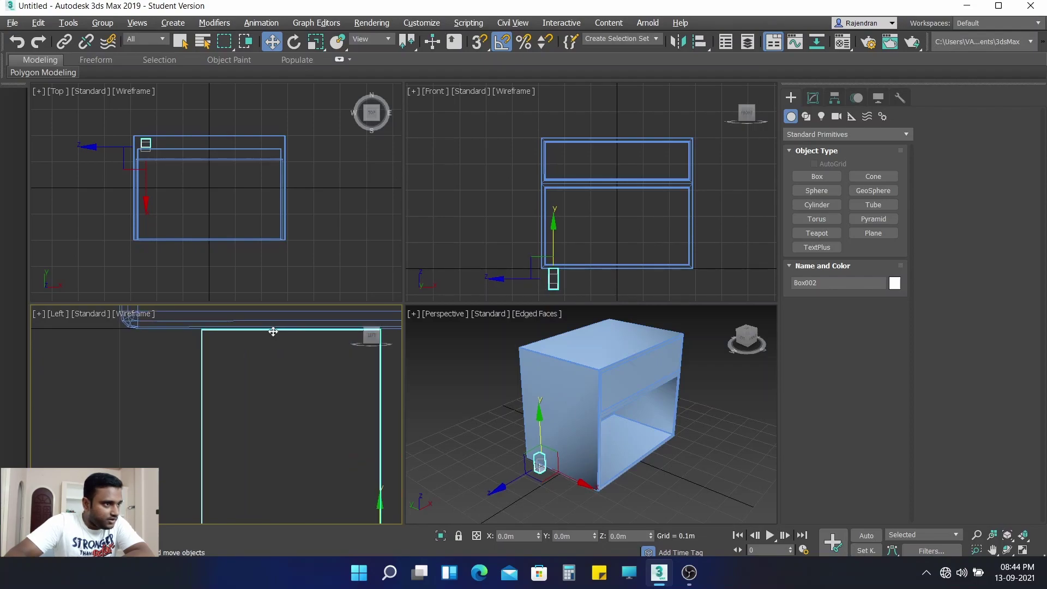
scroll(282, 408, down, 3)
scroll(328, 423, down, 1)
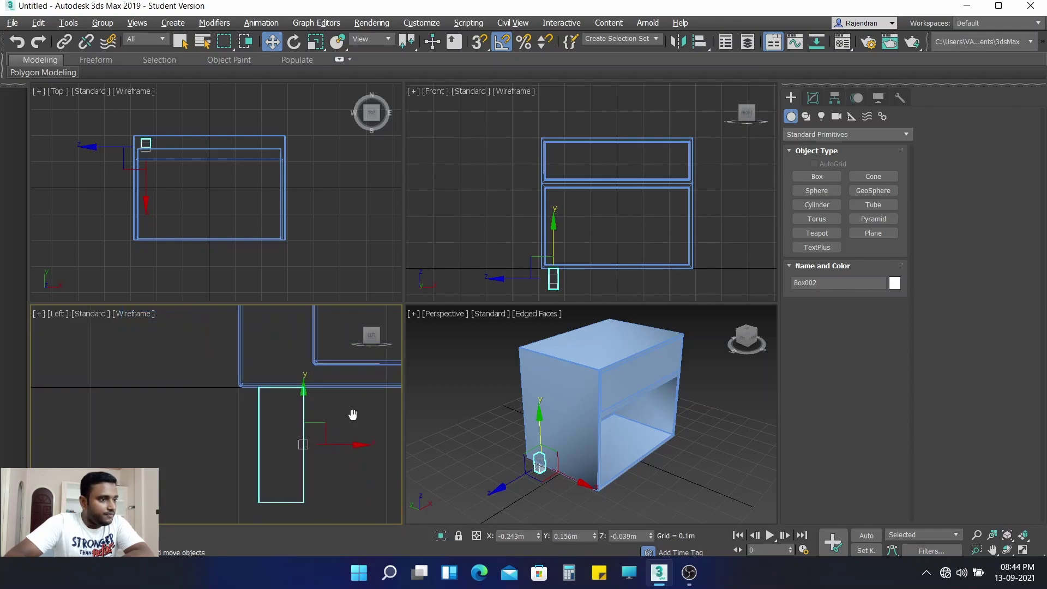
middle_drag(351, 416, 334, 413)
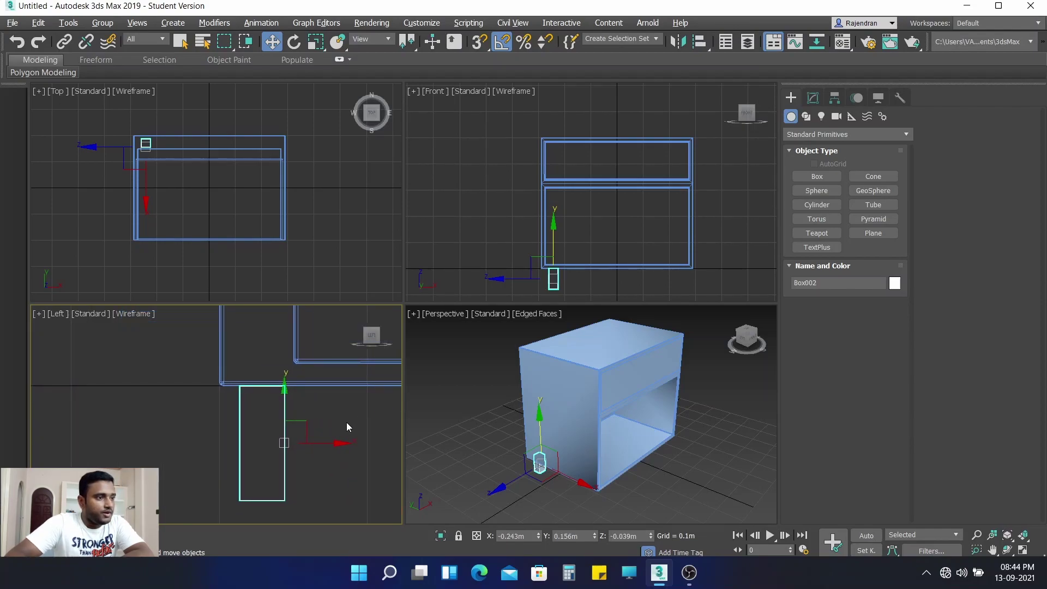
right_click(243, 417)
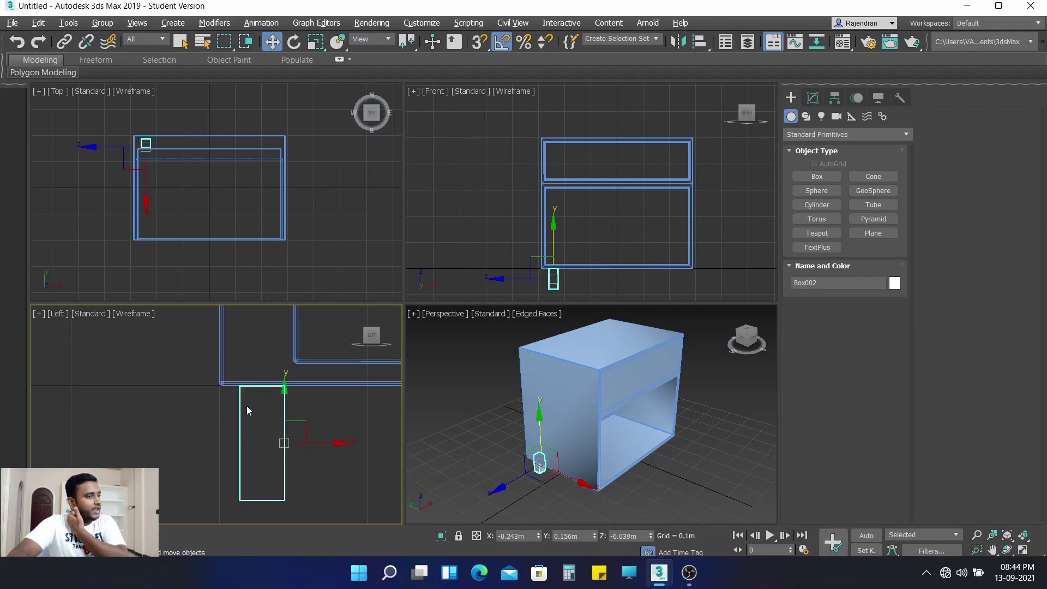
right_click(246, 405)
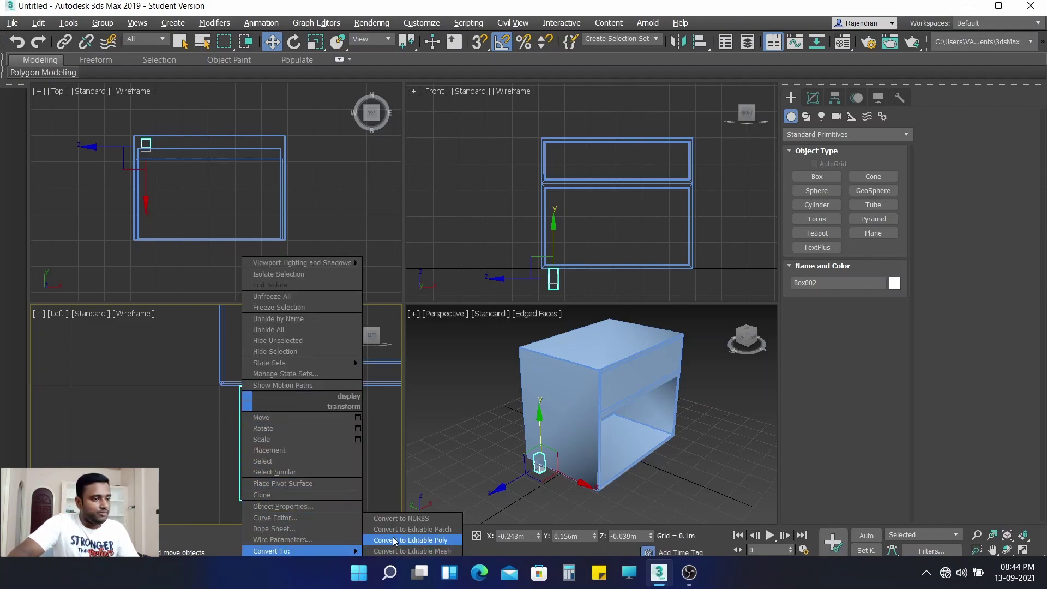
Step: Convert Box002 to Editable Poly and connect its four vertical edges with a new edge at Slide -50
click(393, 536)
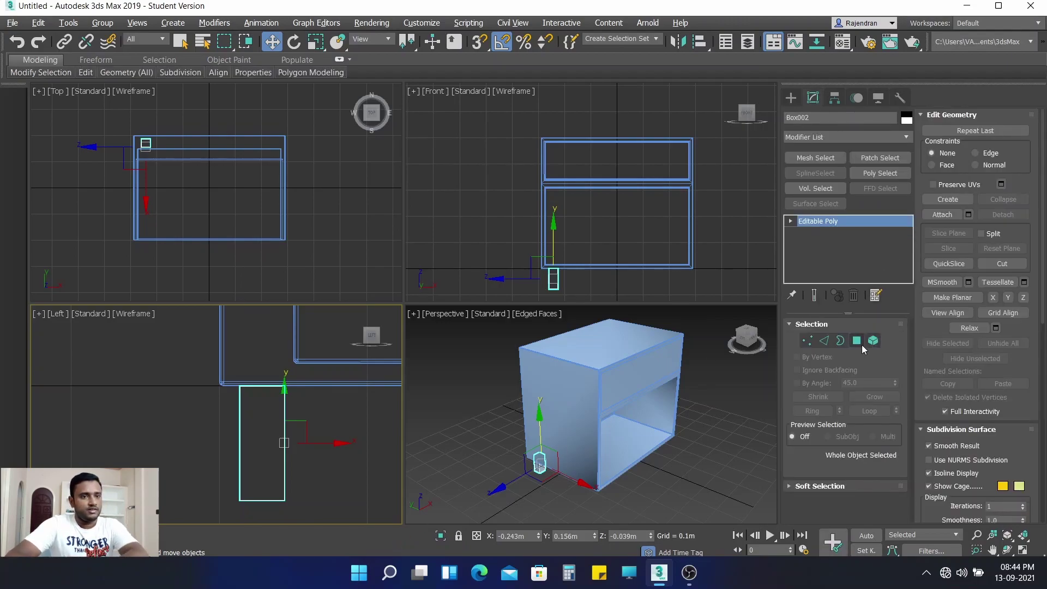
click(824, 341)
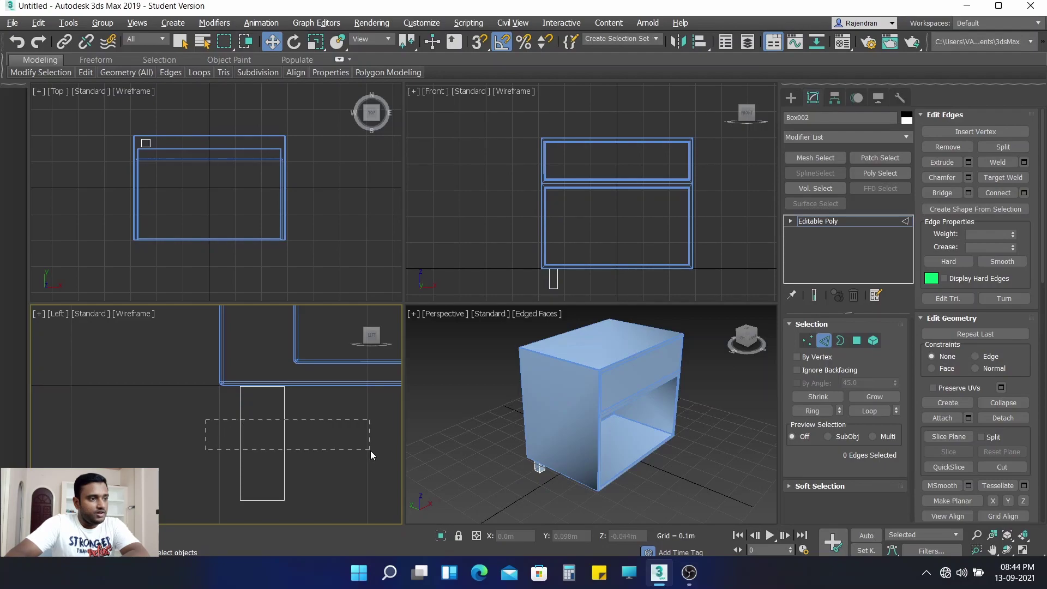
drag(221, 430, 371, 451)
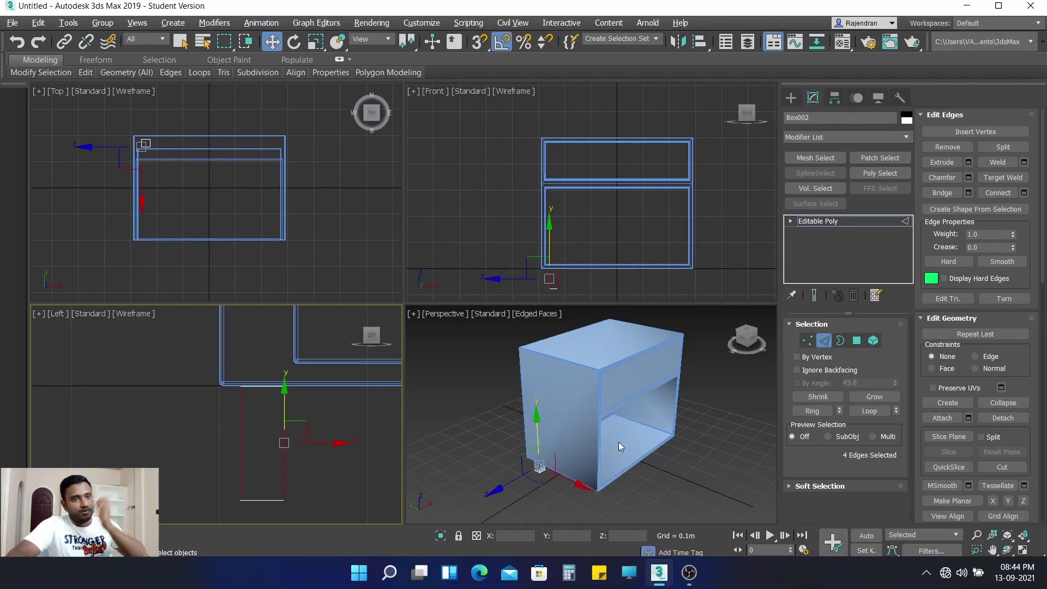
click(1025, 193)
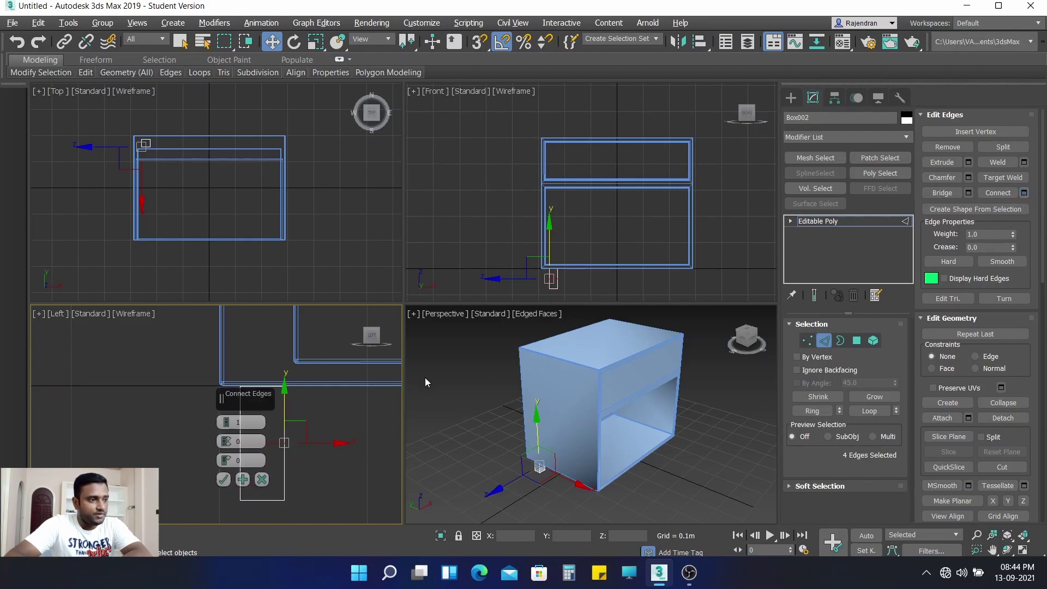
click(250, 460)
text(-)
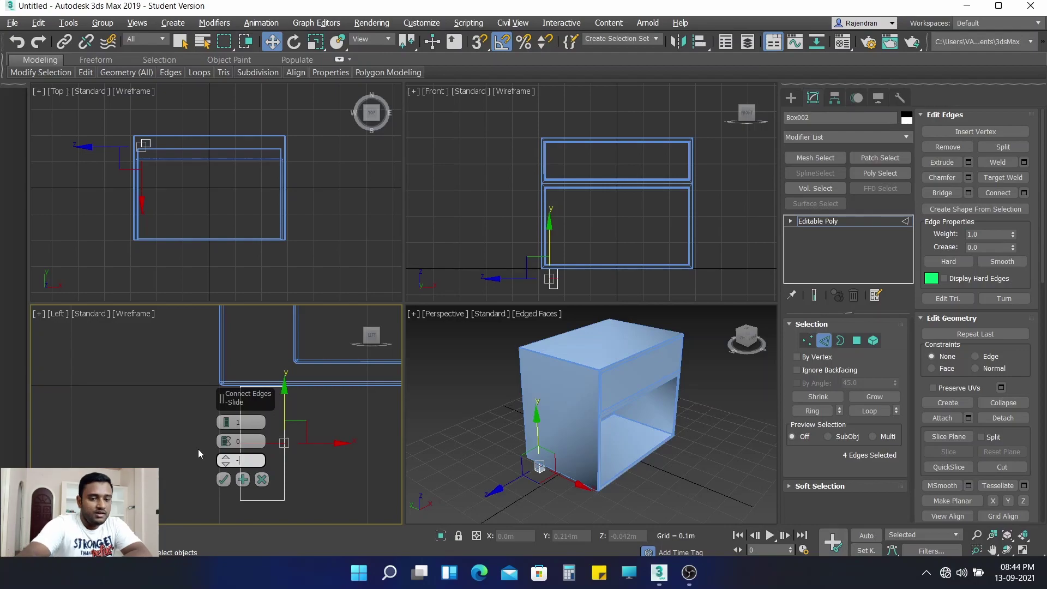
text(50)
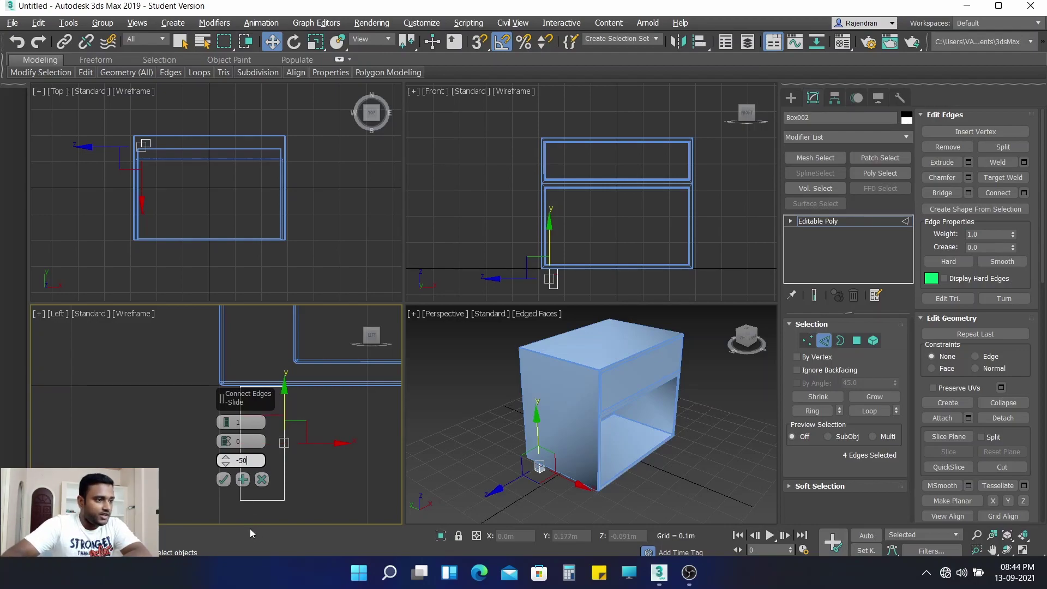
click(220, 482)
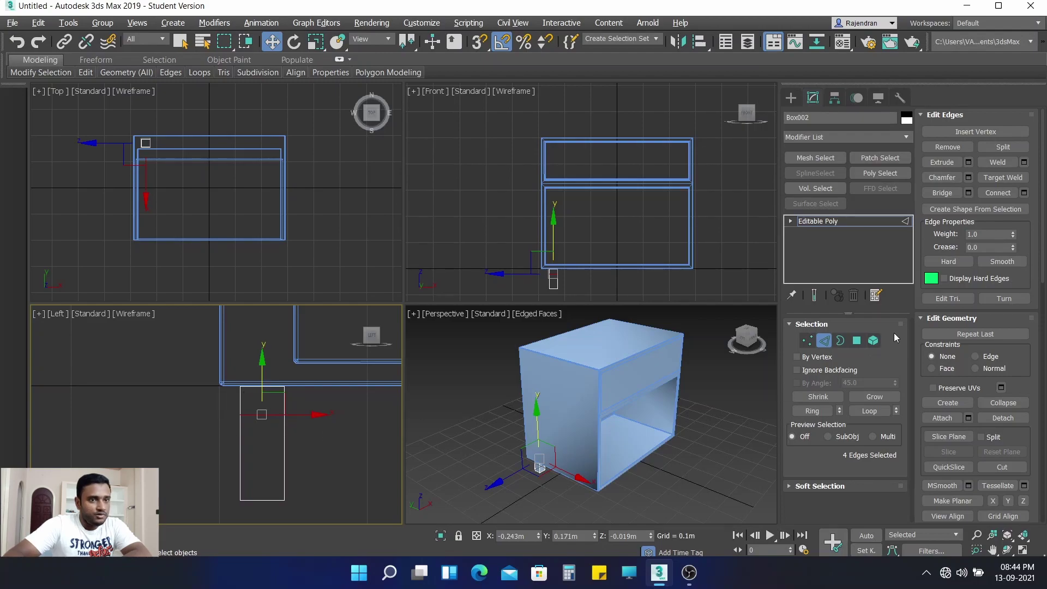
click(809, 338)
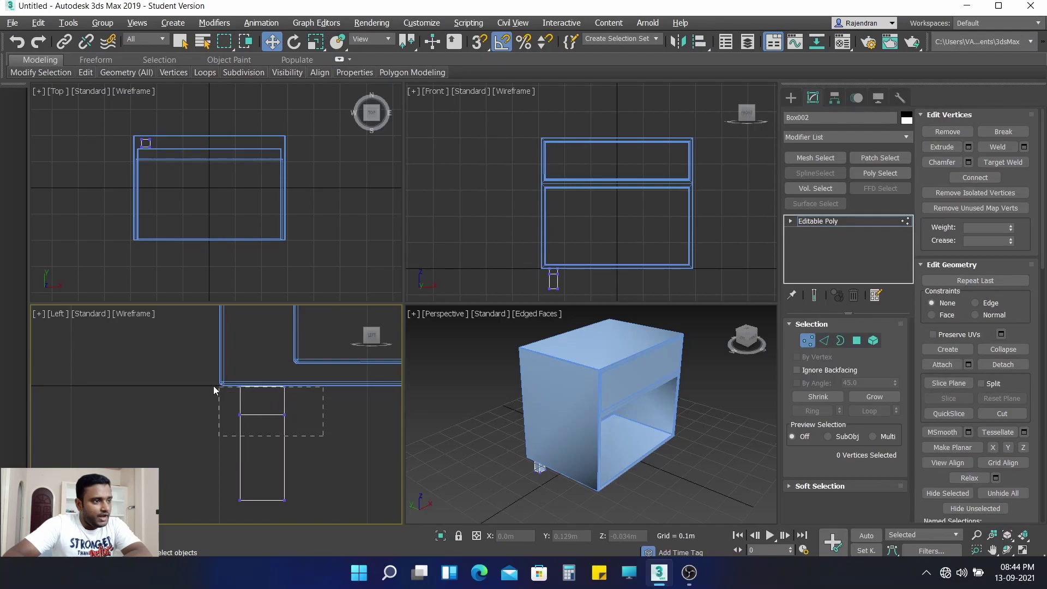
Step: Scale the leg's upper vertices along X to about 177% so it tapers downward
drag(214, 385, 187, 371)
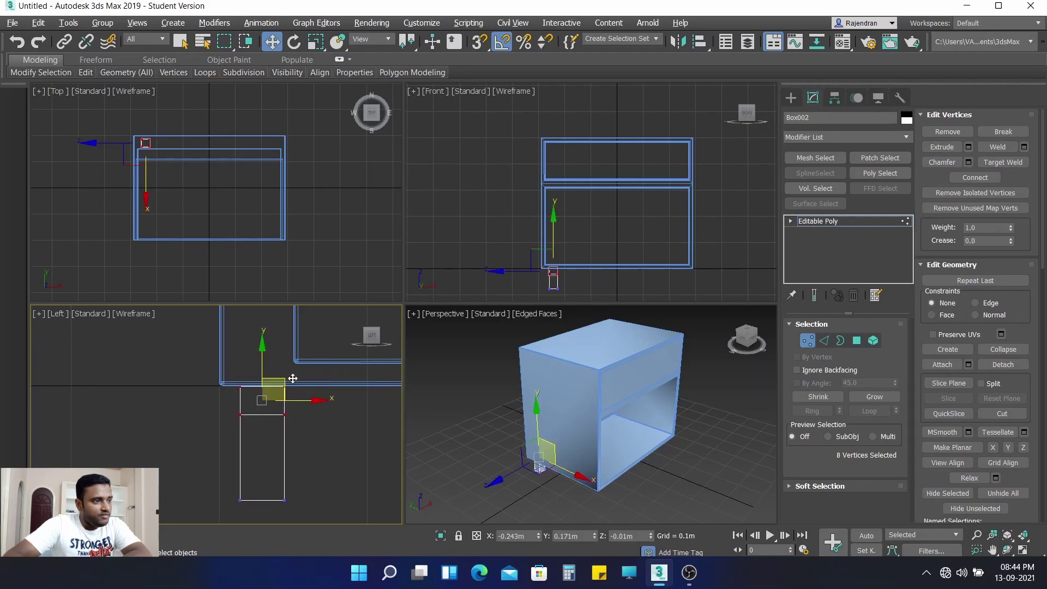
click(315, 41)
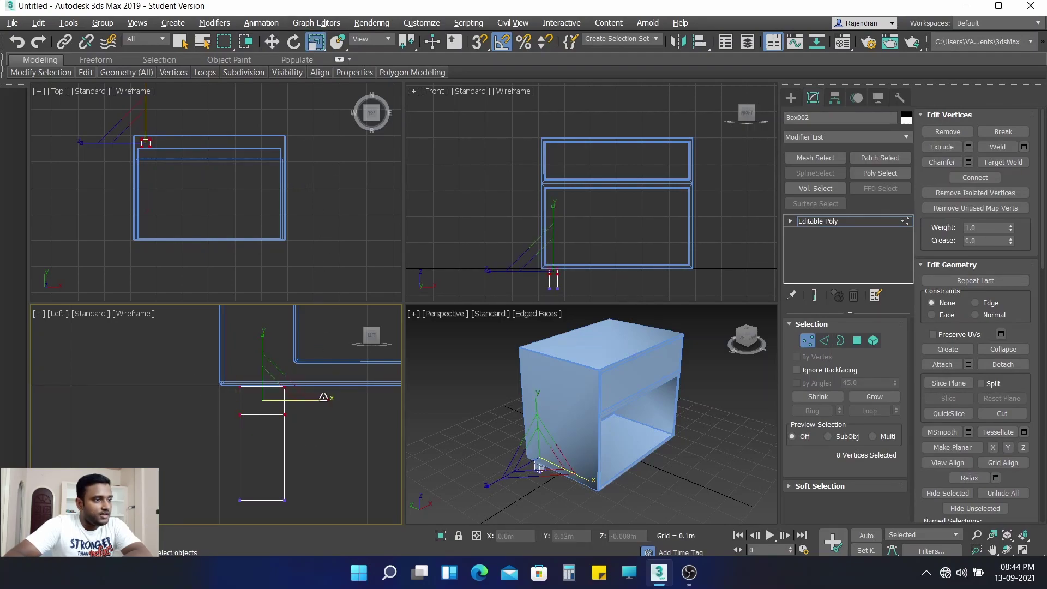
drag(318, 400, 346, 405)
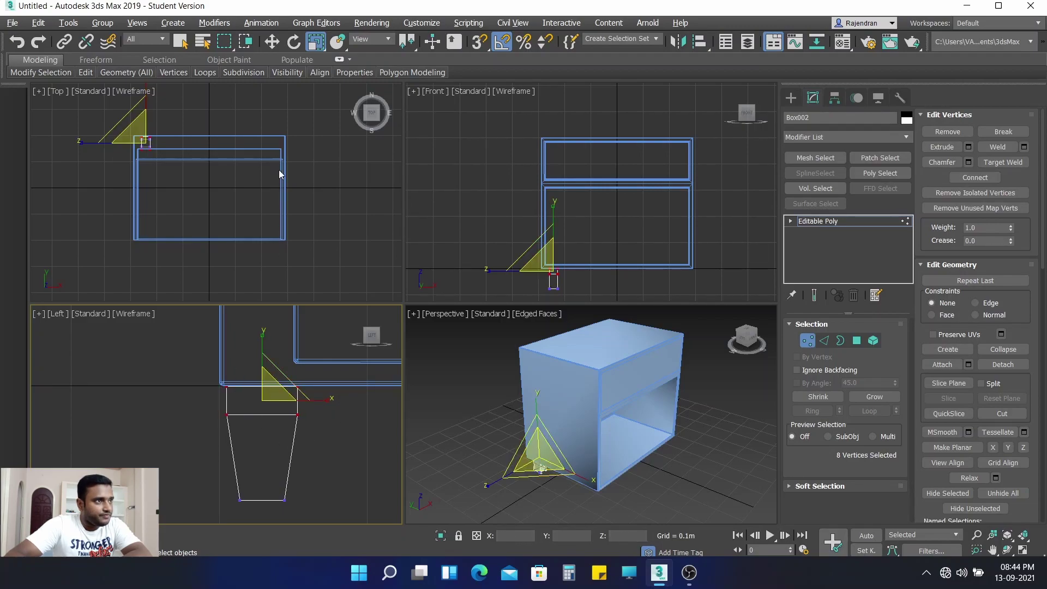
click(272, 41)
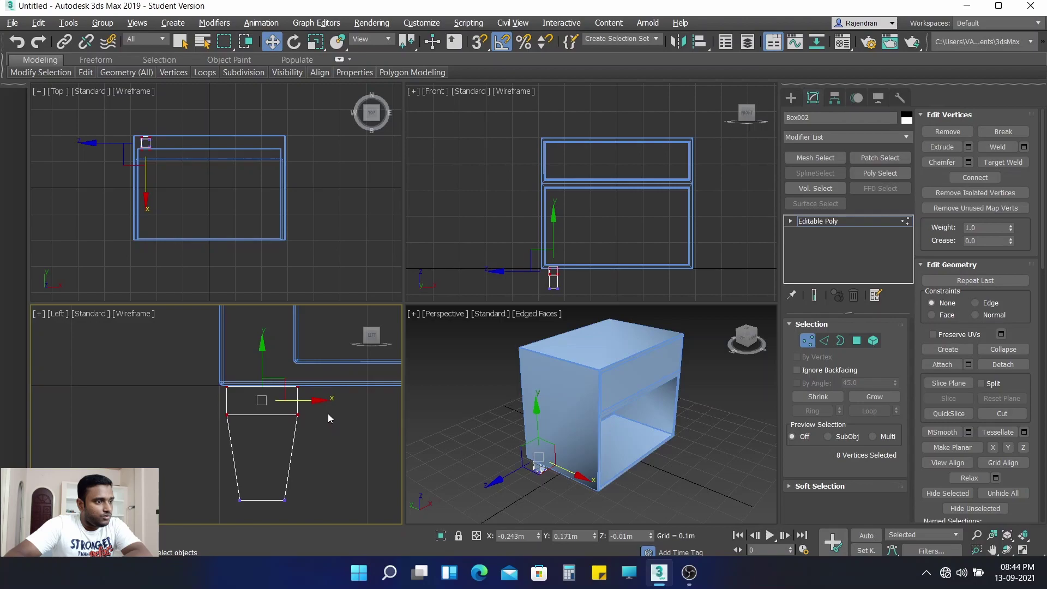
drag(316, 401, 317, 402)
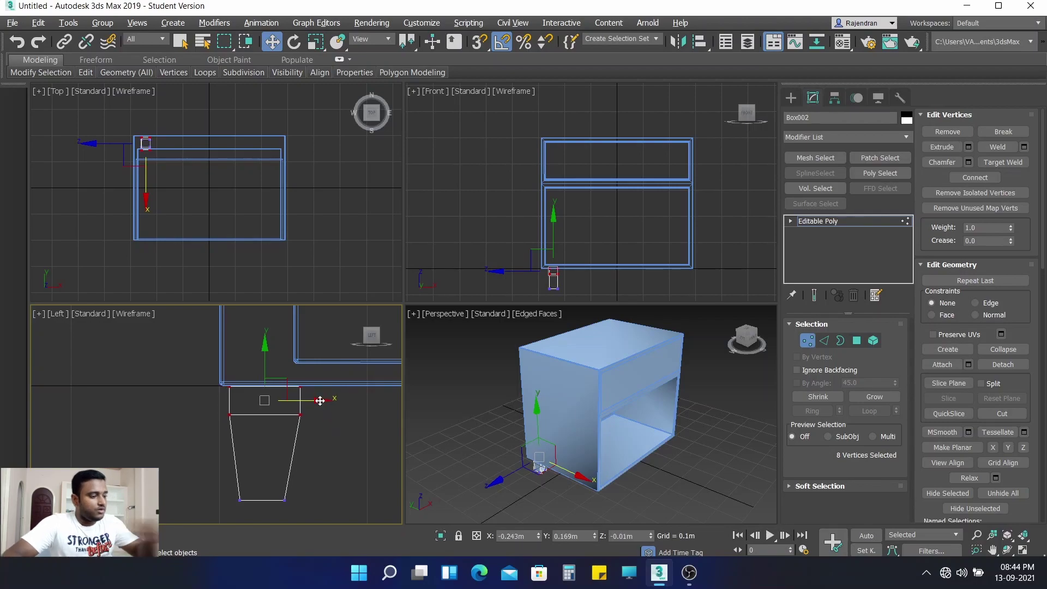
key(ctrl+z)
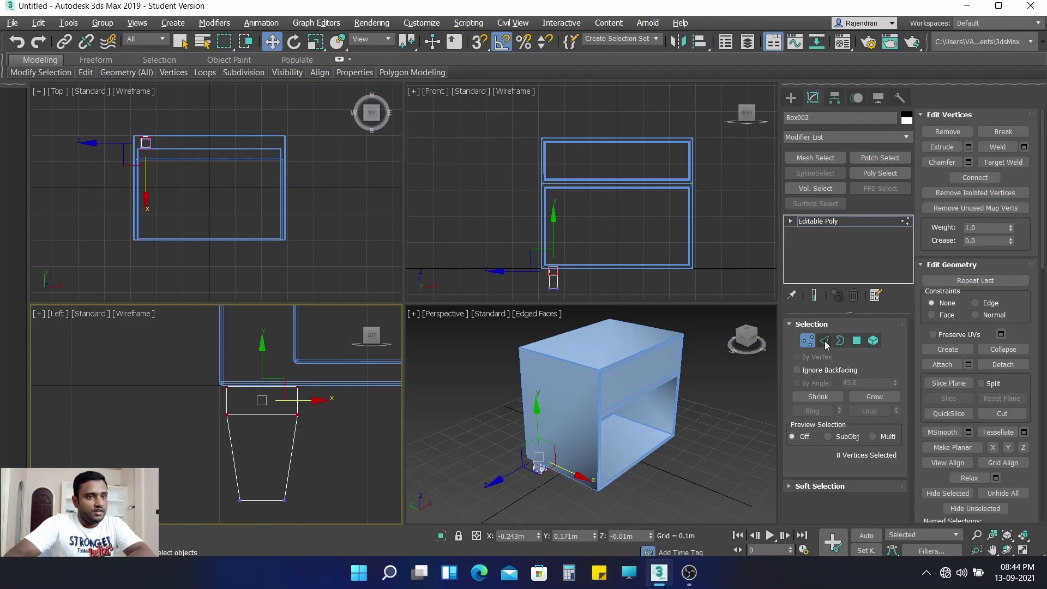
Step: Move the tapered leg further under the cabinet in the Left view and deselect it
click(814, 341)
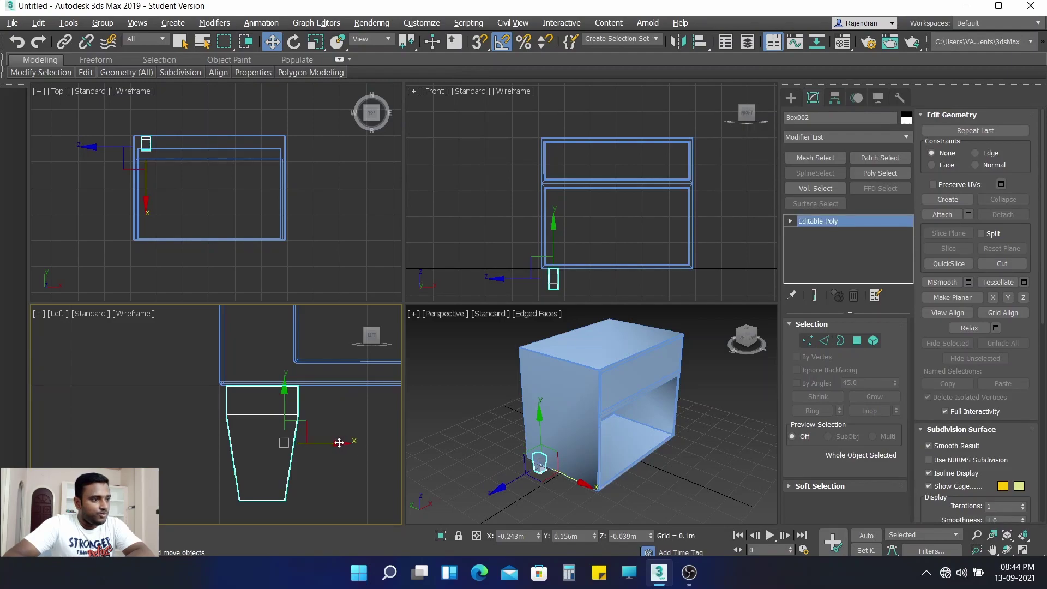
drag(339, 442, 386, 443)
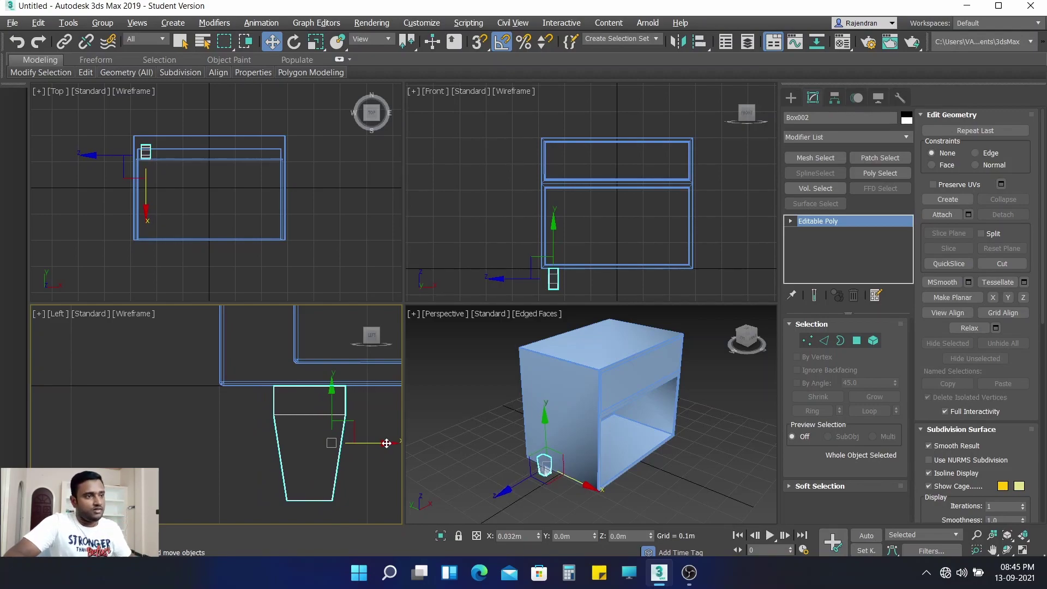
drag(387, 443, 390, 443)
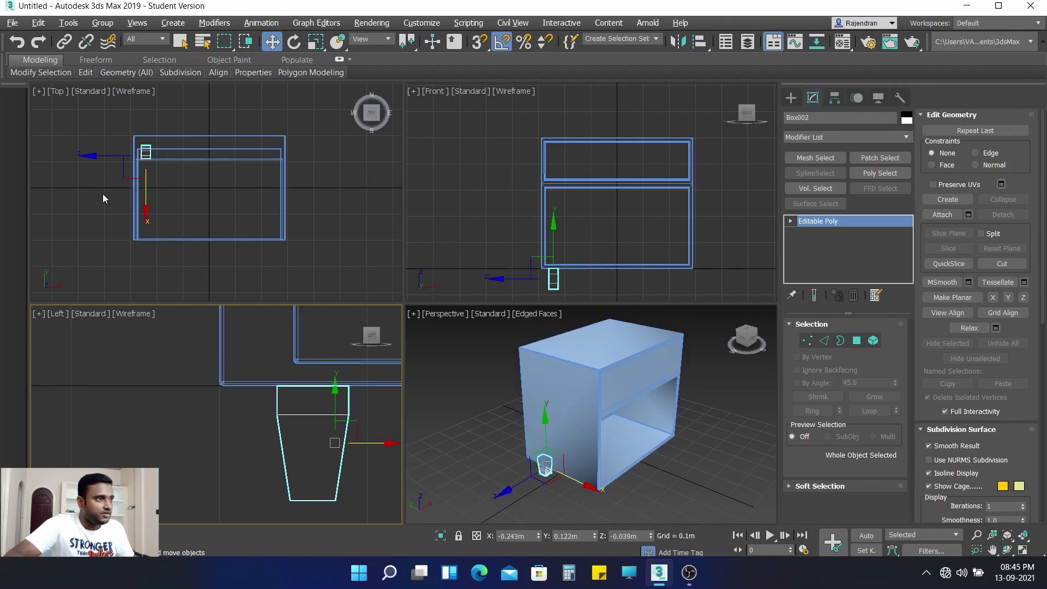
click(93, 156)
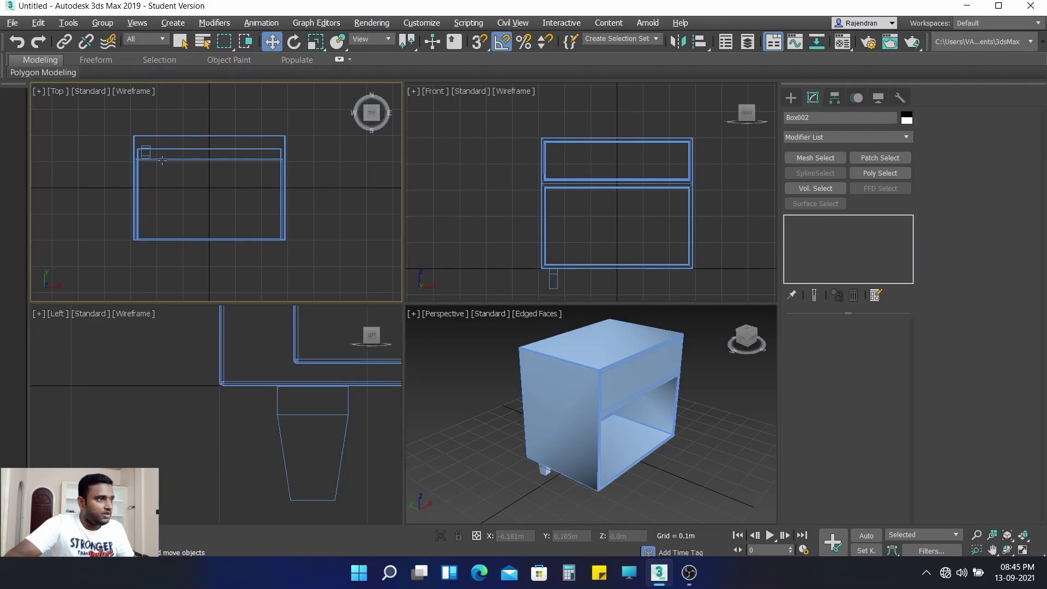
Step: Clone the tapered leg along X as an independent copy at the opposite corner
click(148, 152)
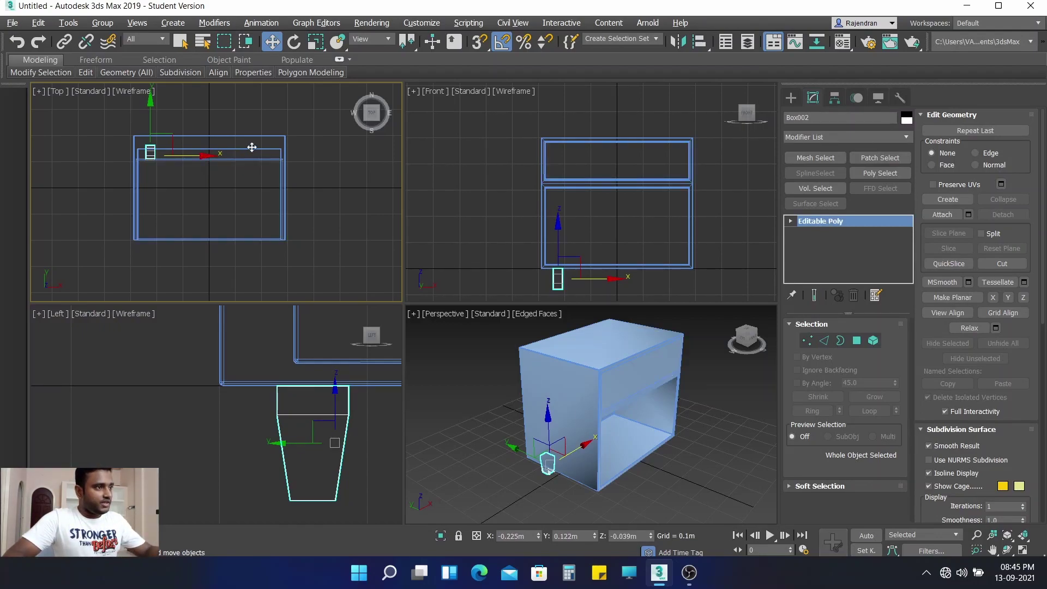
shift+drag(267, 144, 328, 144)
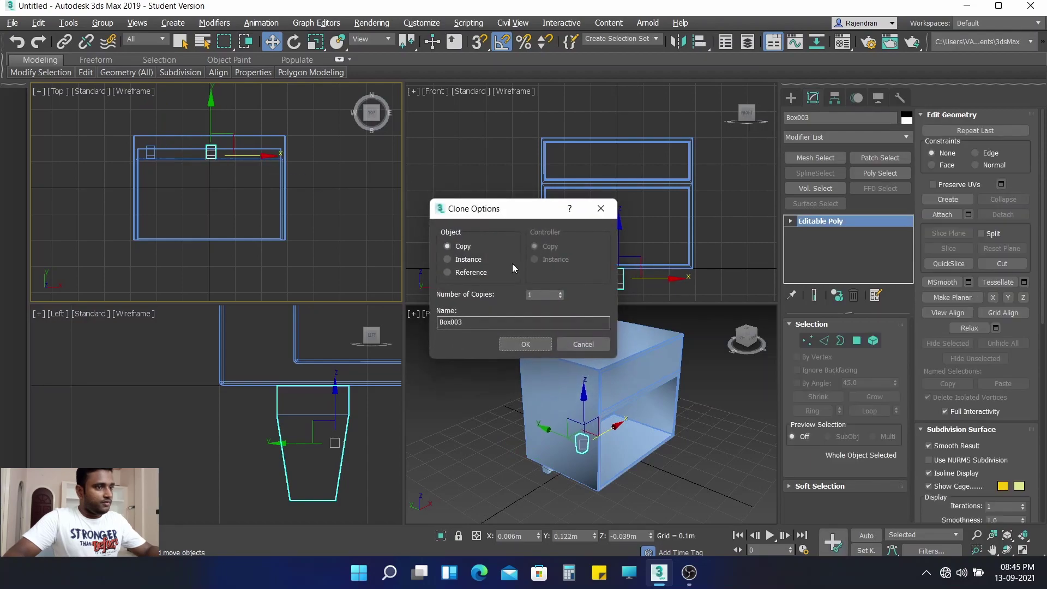
click(593, 345)
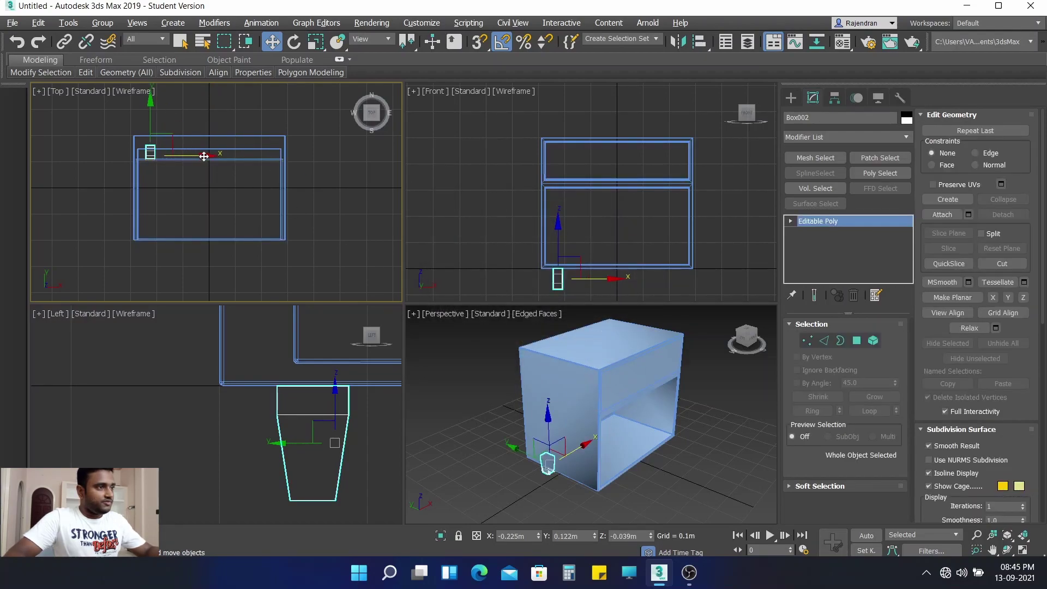
shift+drag(204, 156, 320, 156)
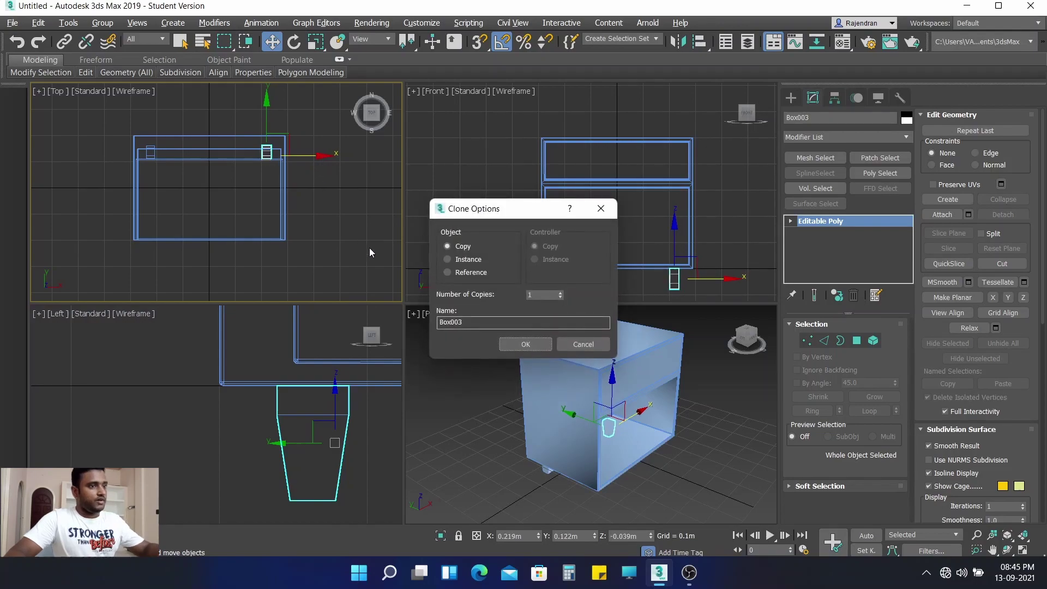
click(468, 260)
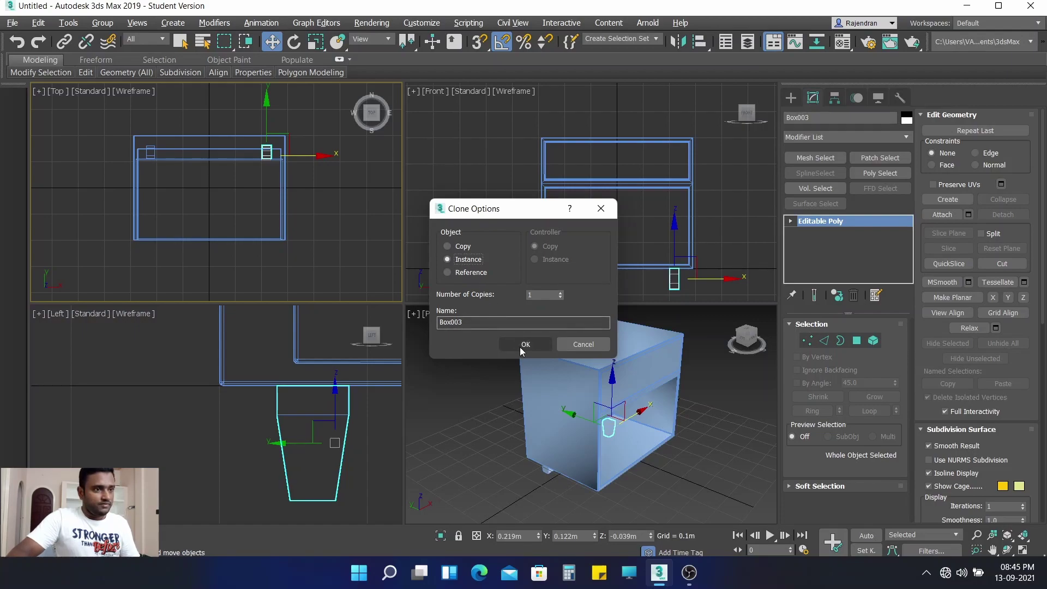
click(465, 247)
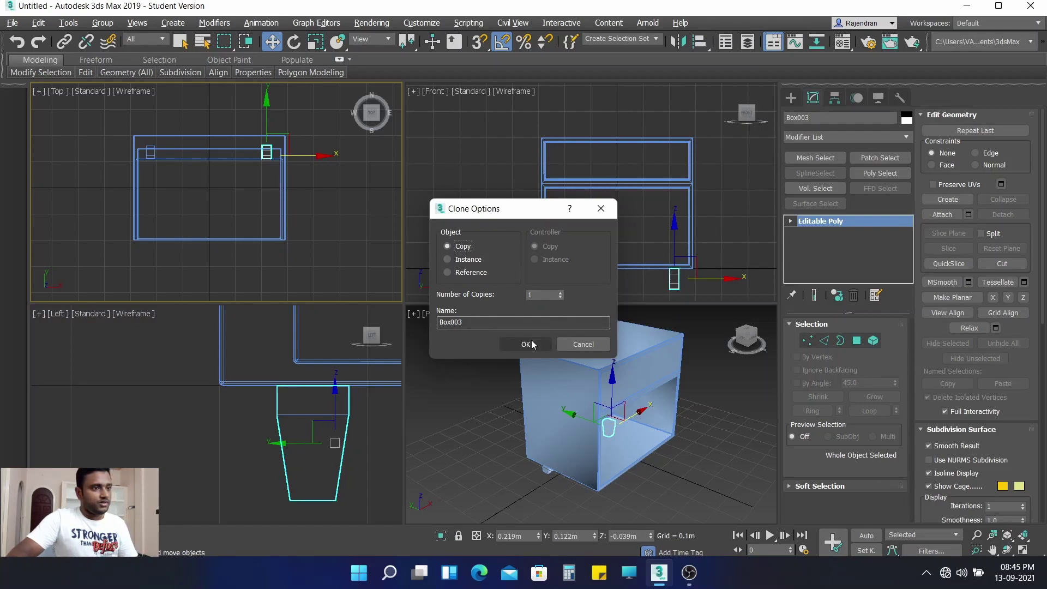
click(528, 343)
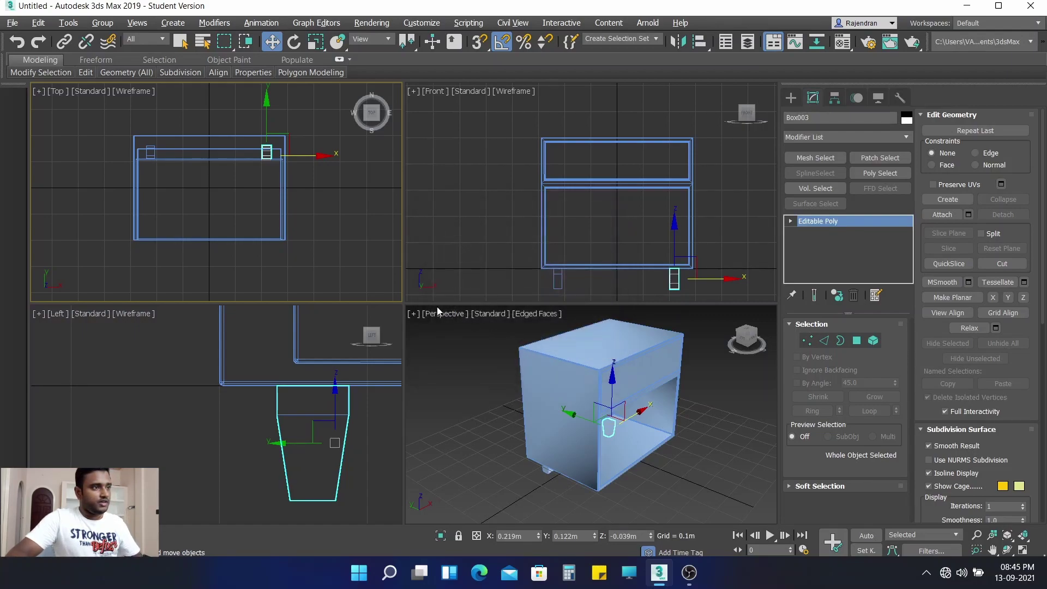
Step: Copy both legs toward the cabinet's other edge so each corner has a leg
ctrl+click(158, 154)
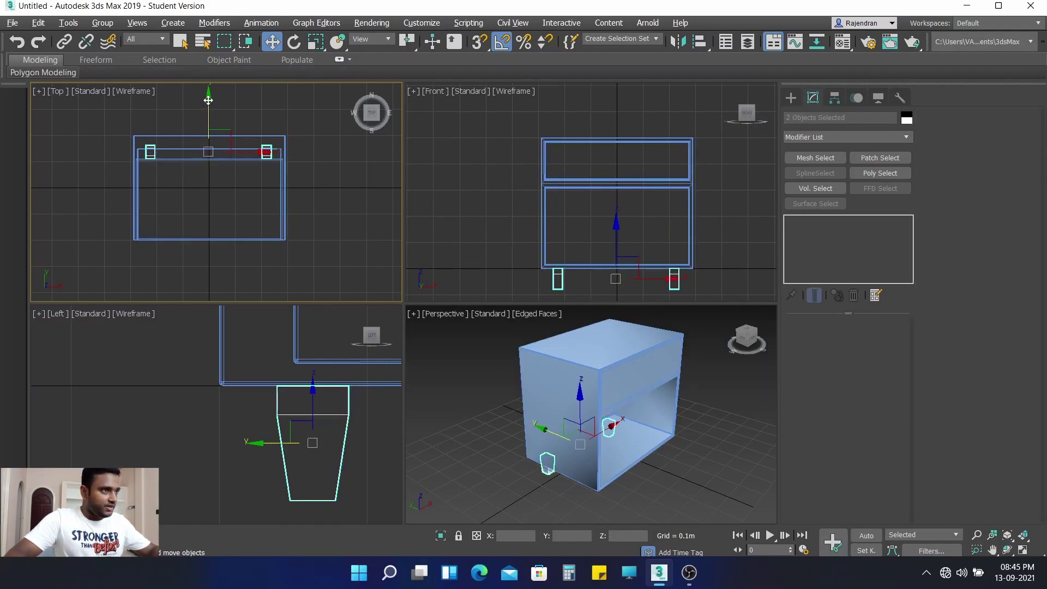
drag(208, 98, 216, 178)
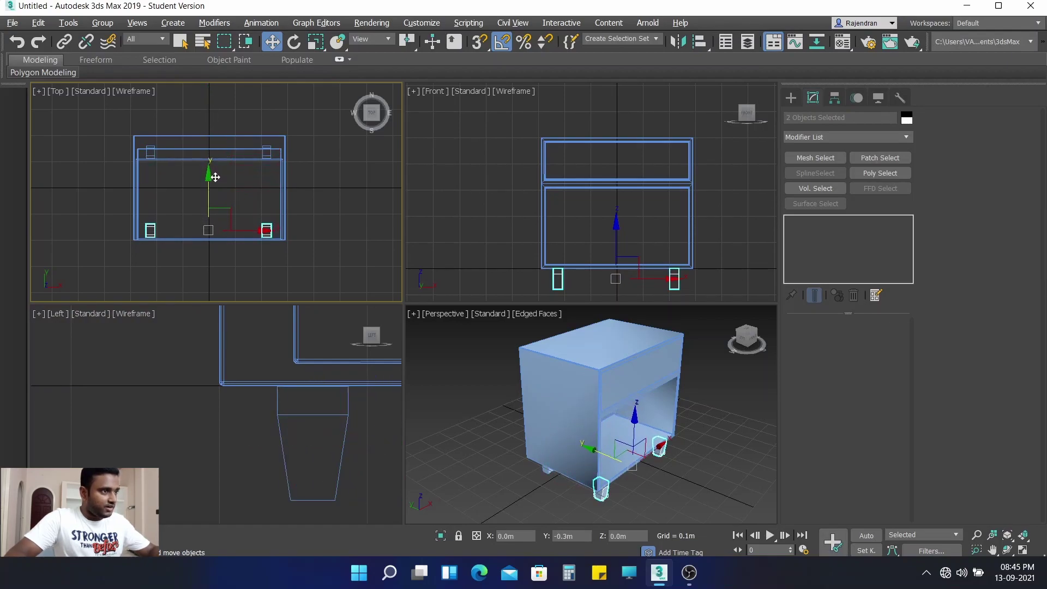
drag(216, 179, 215, 174)
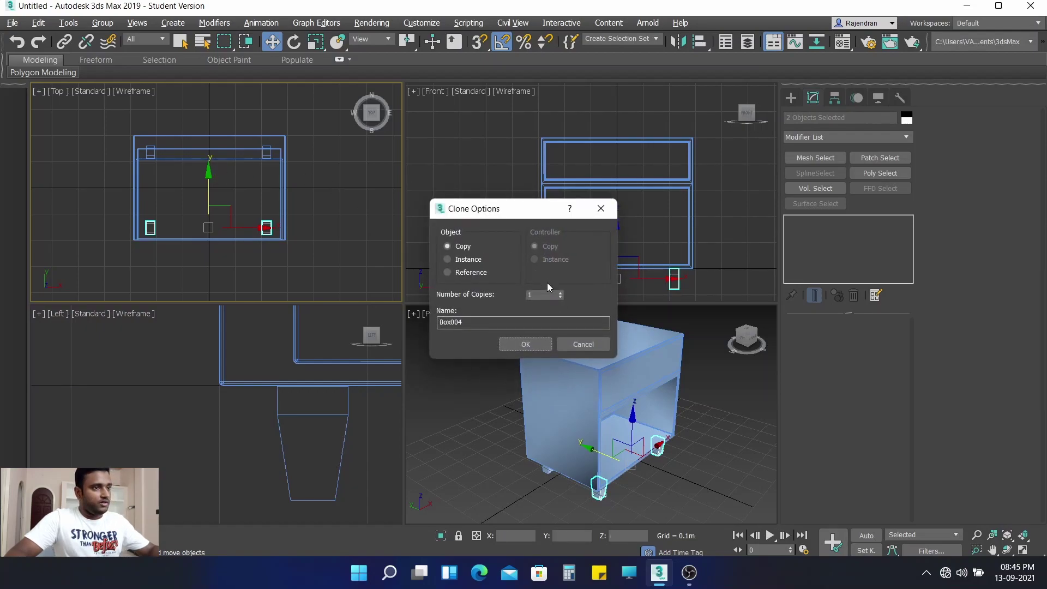
click(540, 344)
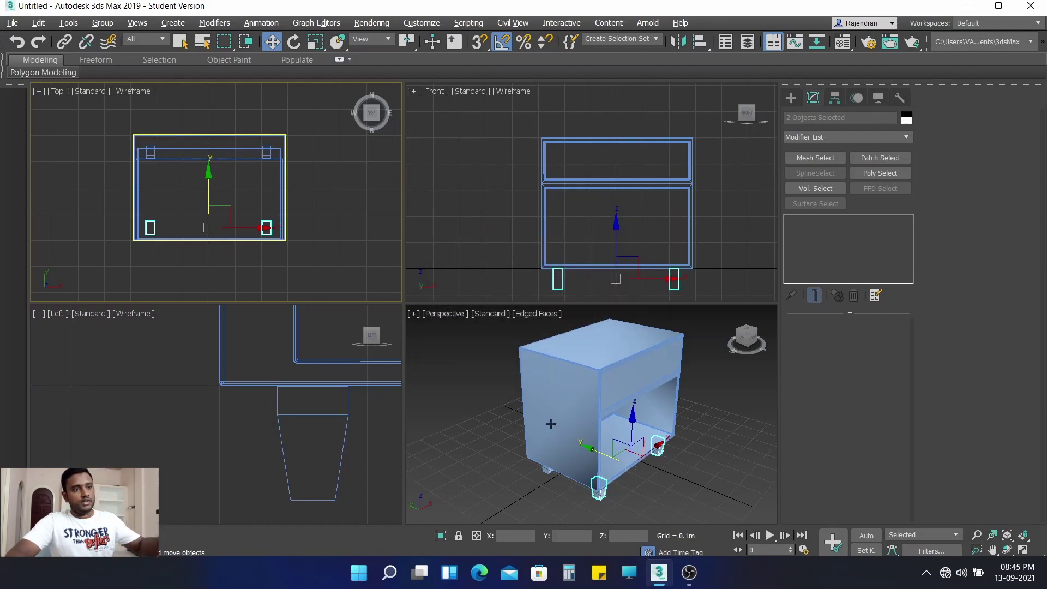
right_click(493, 407)
Step: Draw a thin box, about 0.031m × 0.258m × 0.021m, on the floor in front of the cabinet
click(505, 410)
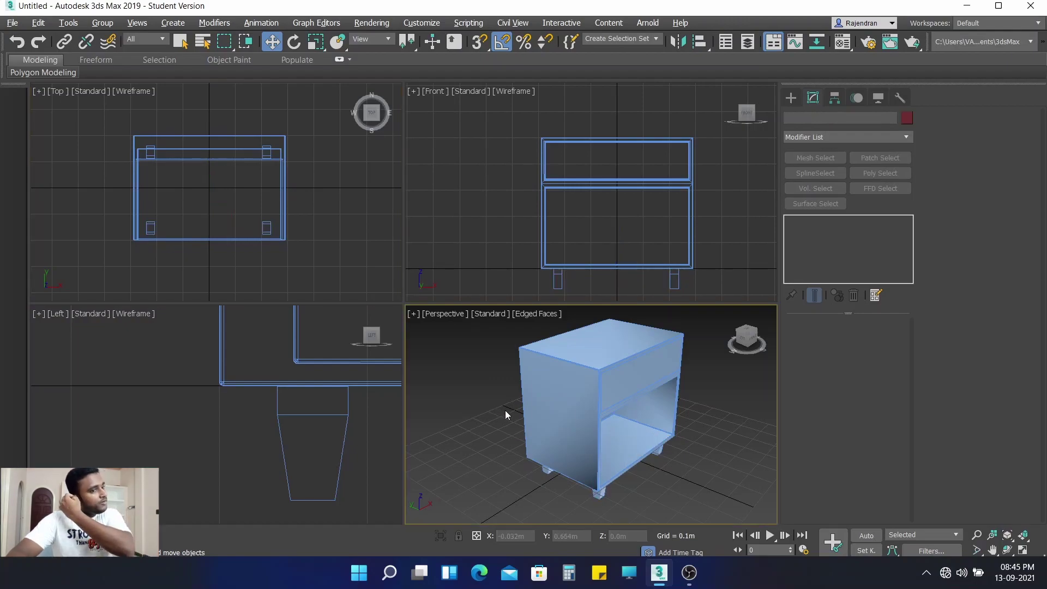
scroll(176, 394, down, 2)
scroll(292, 448, down, 2)
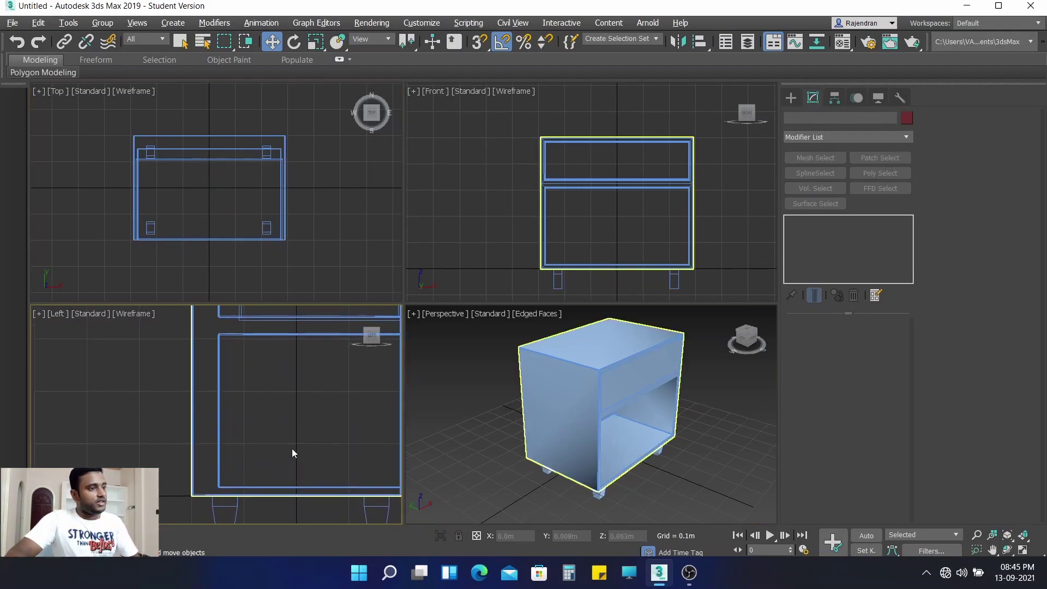
scroll(306, 374, up, 1)
mouse_move(306, 374)
middle_down()
mouse_move(278, 433)
mouse_move(257, 446)
middle_up()
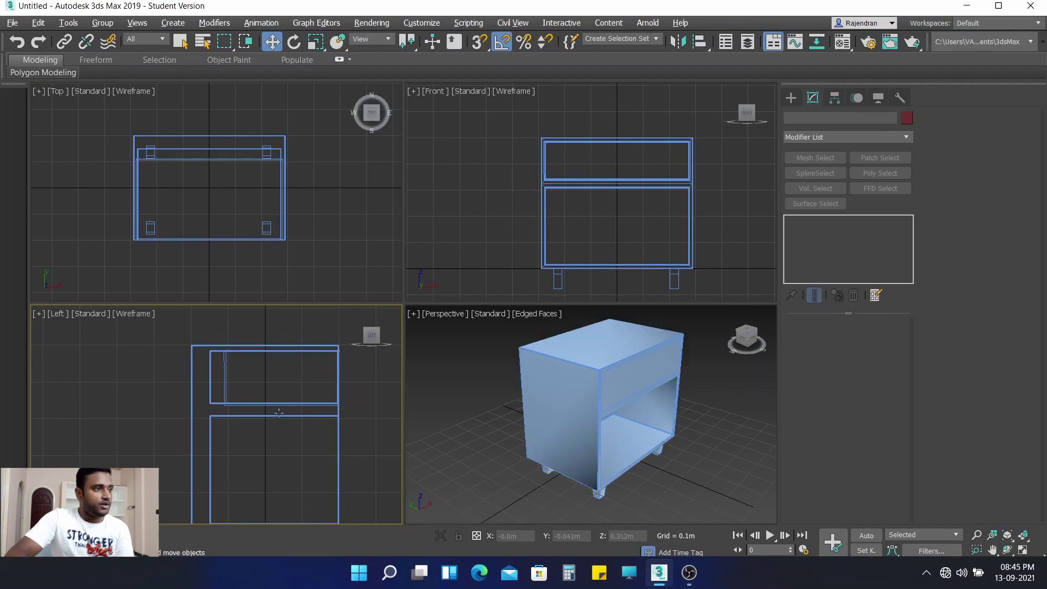
click(790, 99)
click(811, 178)
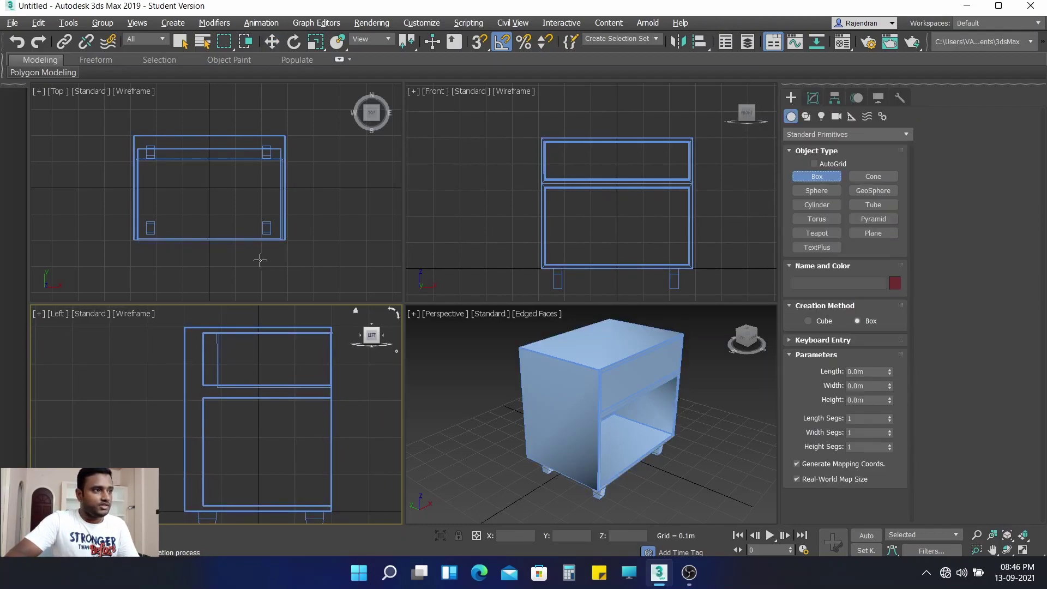
middle_drag(195, 254, 206, 250)
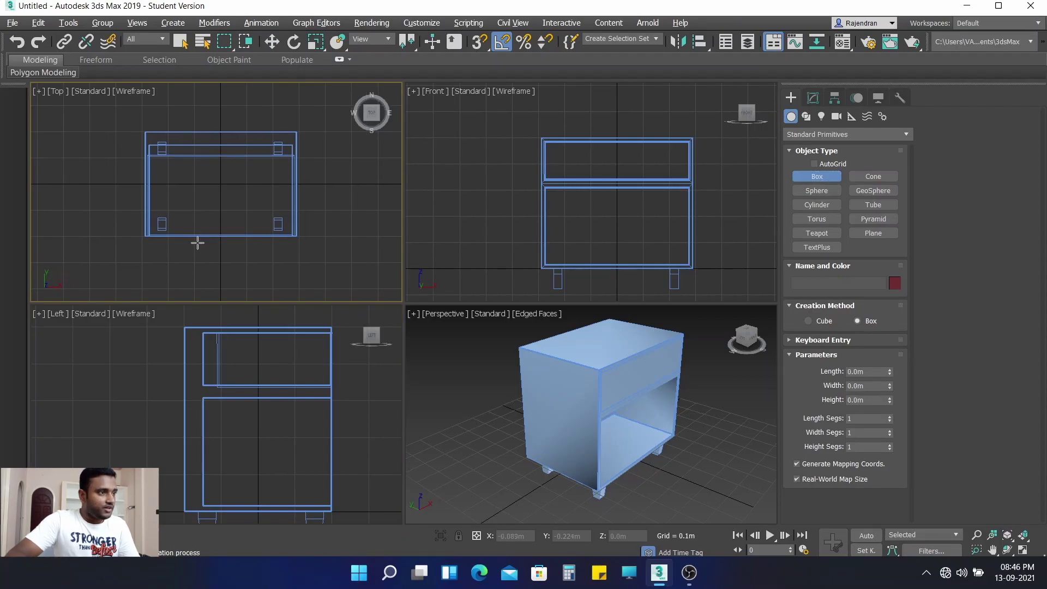
drag(191, 247, 260, 254)
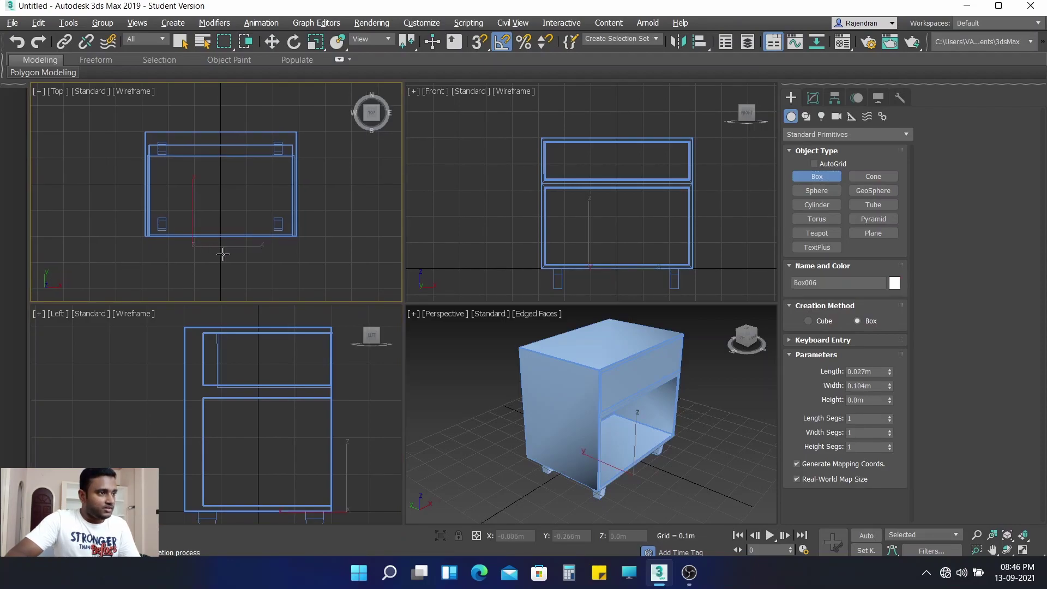
click(260, 251)
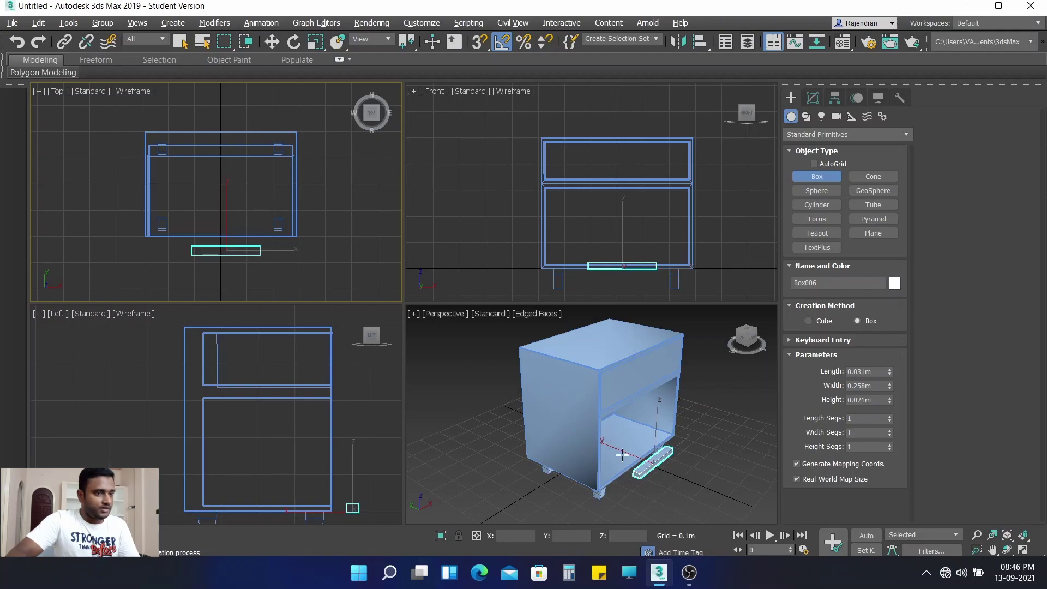
middle_drag(622, 454, 578, 456)
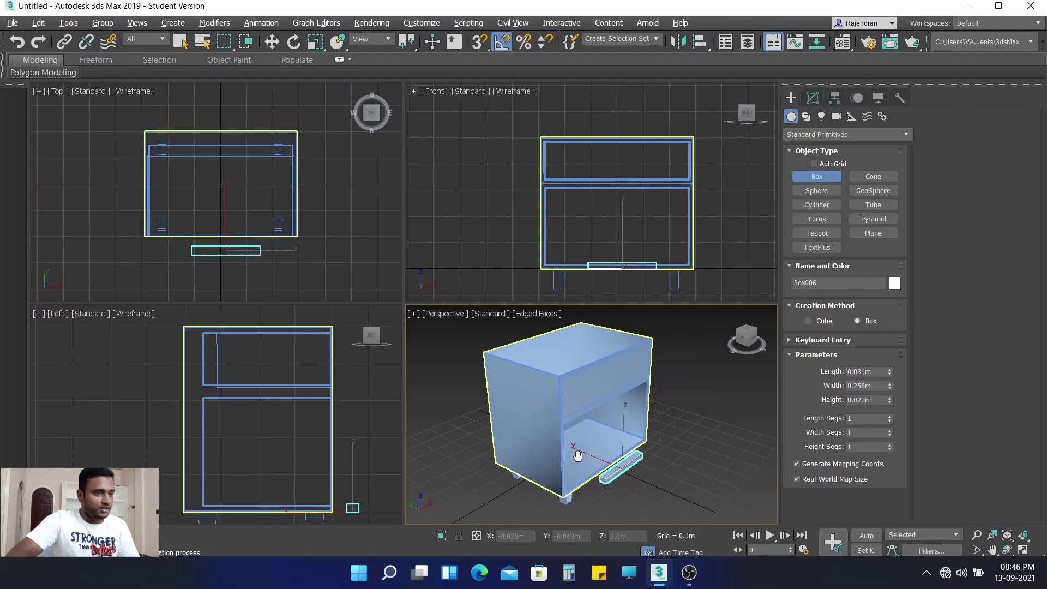
click(716, 401)
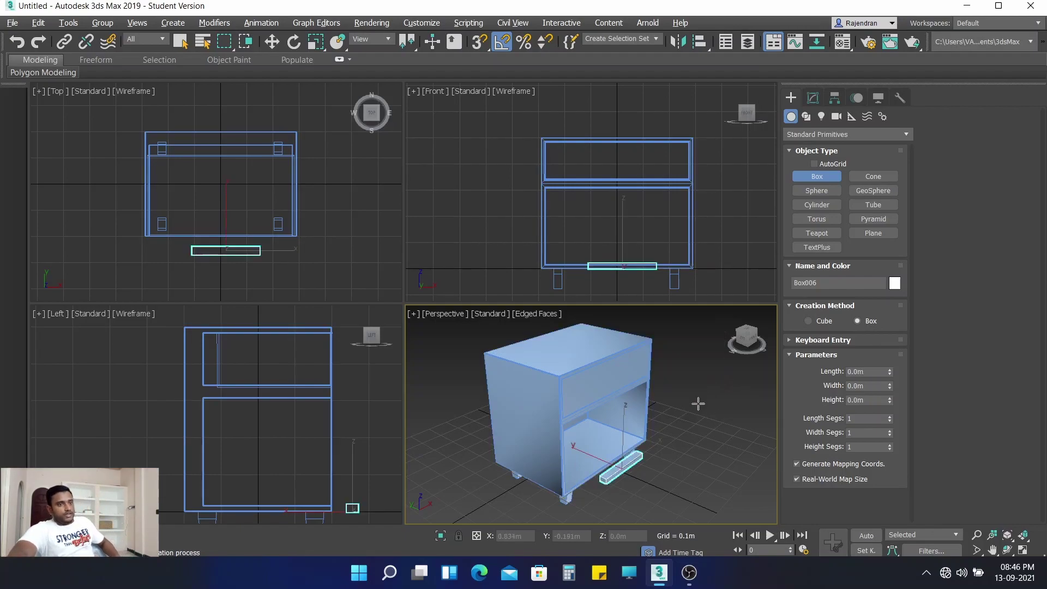
Step: Add a Shell modifier to the top drawer, Object001
key(w)
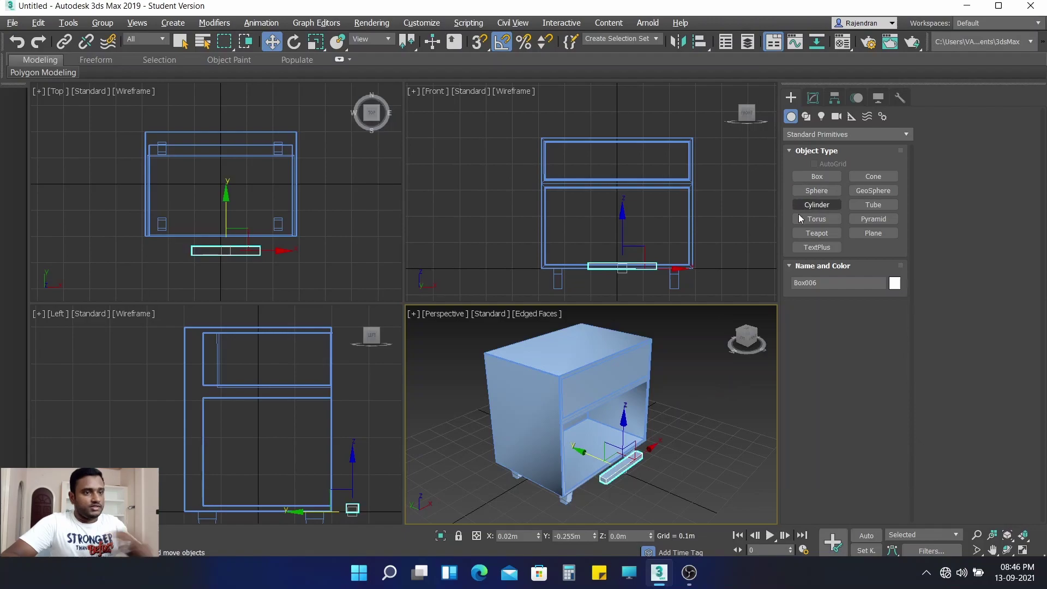
click(670, 392)
click(623, 383)
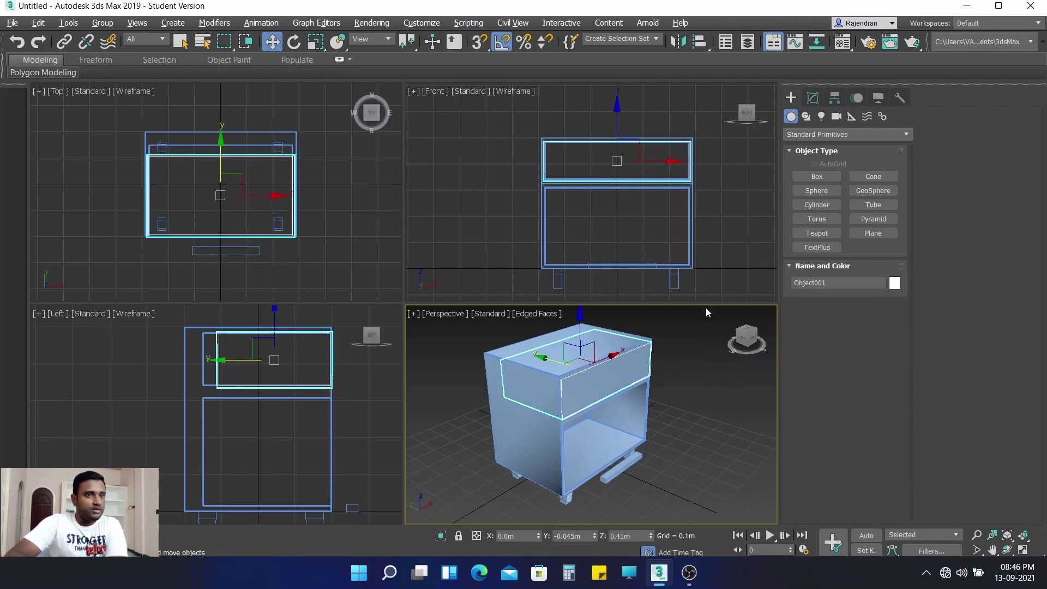
click(812, 97)
click(906, 137)
text(shell)
key(Return)
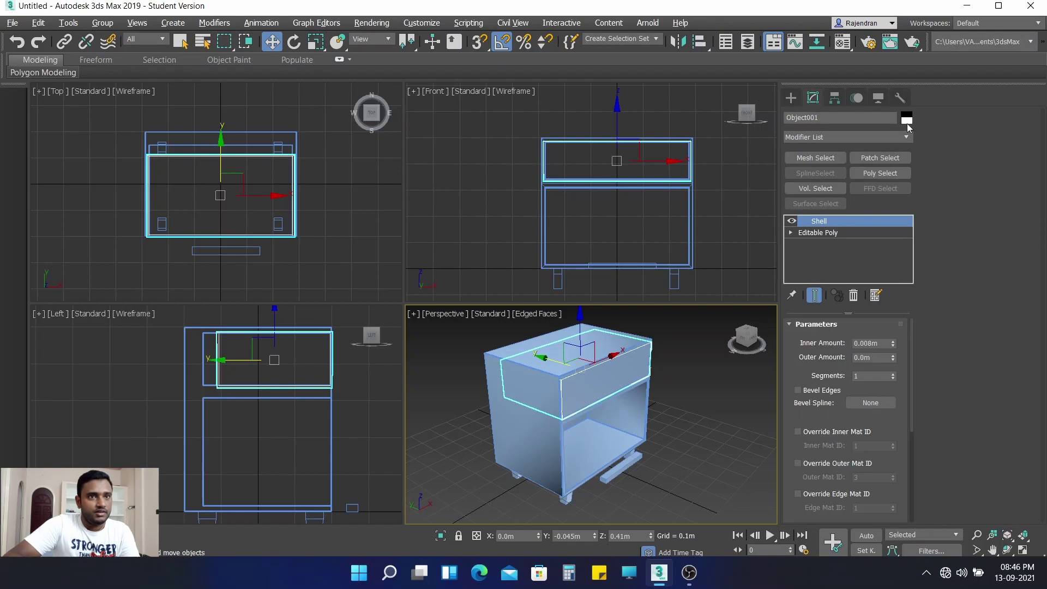
Step: Set the drawer's object colour to white, then reselect the small box Box006
click(906, 118)
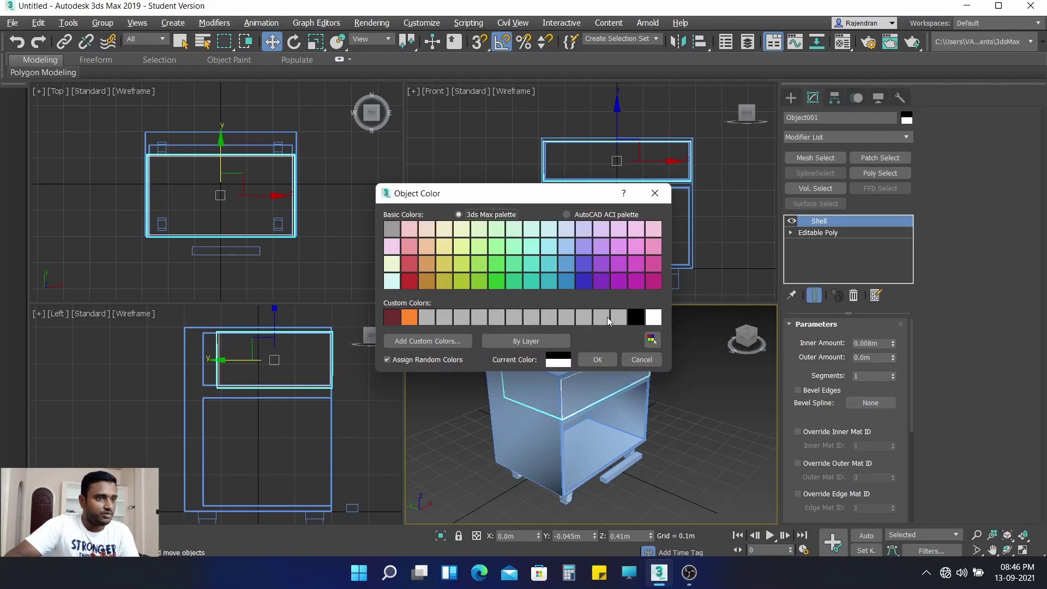
click(654, 321)
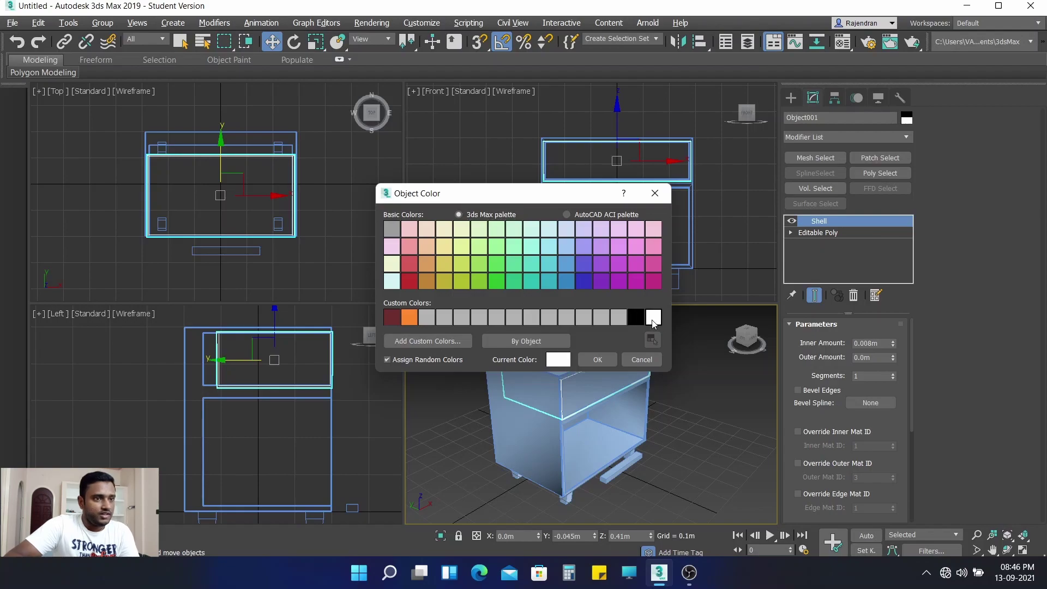
click(597, 360)
click(711, 359)
click(634, 458)
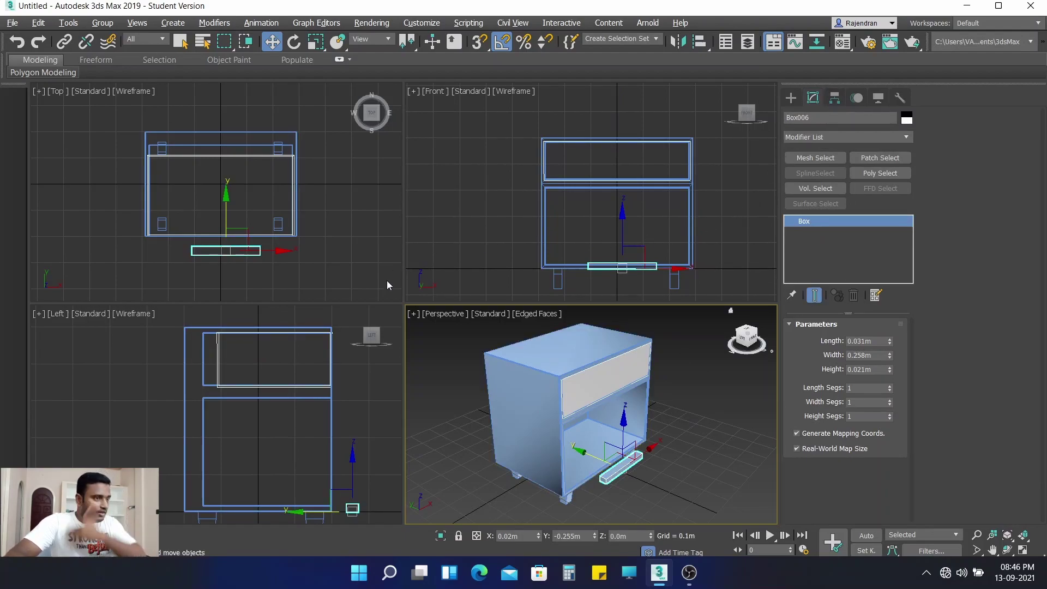
Step: Set the box to length 0.016m, width 0.032m, height 0.03m, with Real-World Map Size off
double_click(879, 340)
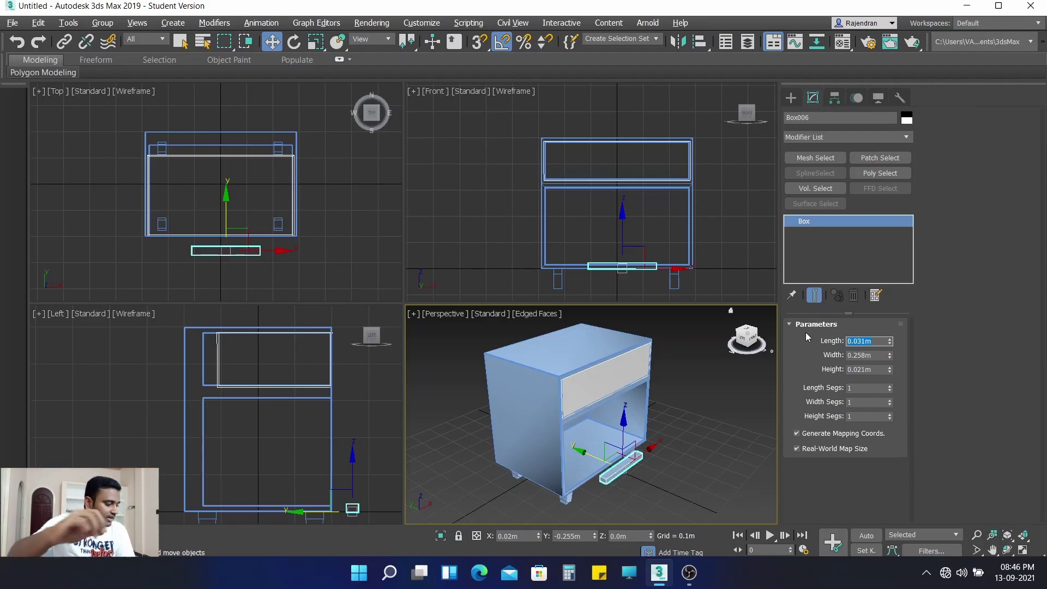
text(0)
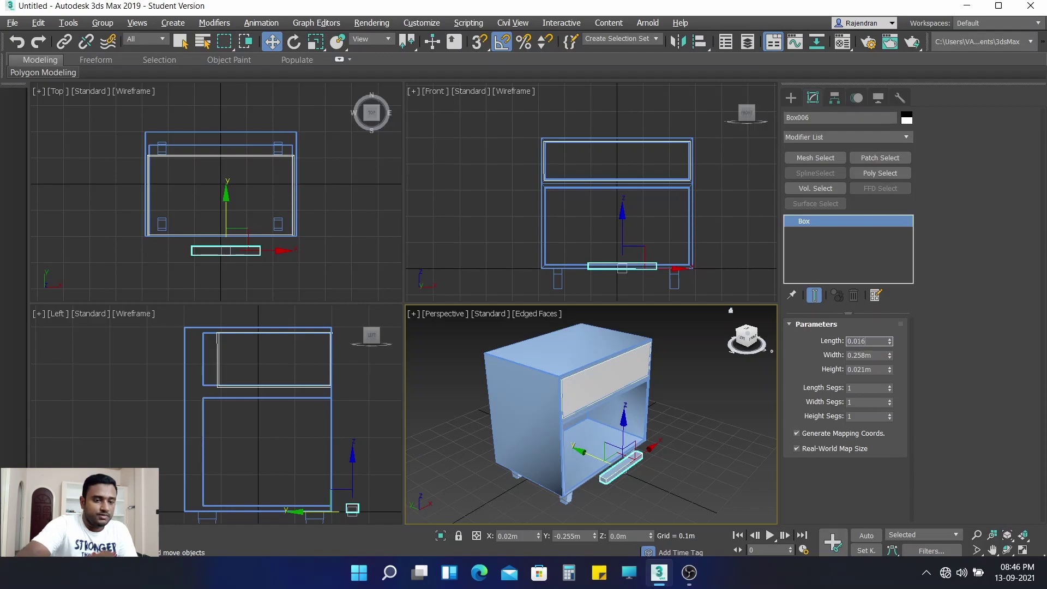
key(Return)
key(Tab)
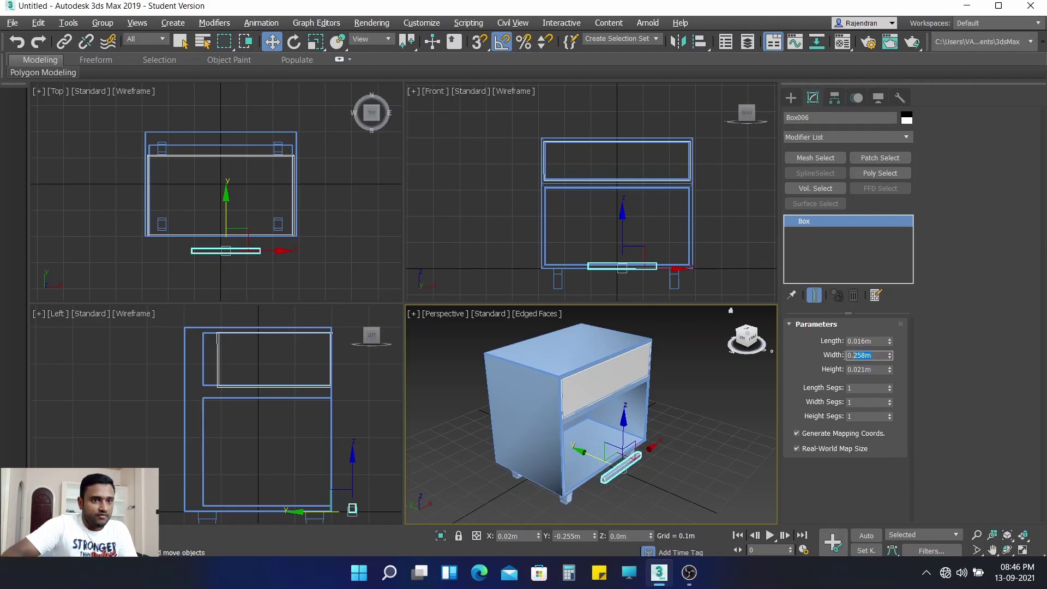
text(0)
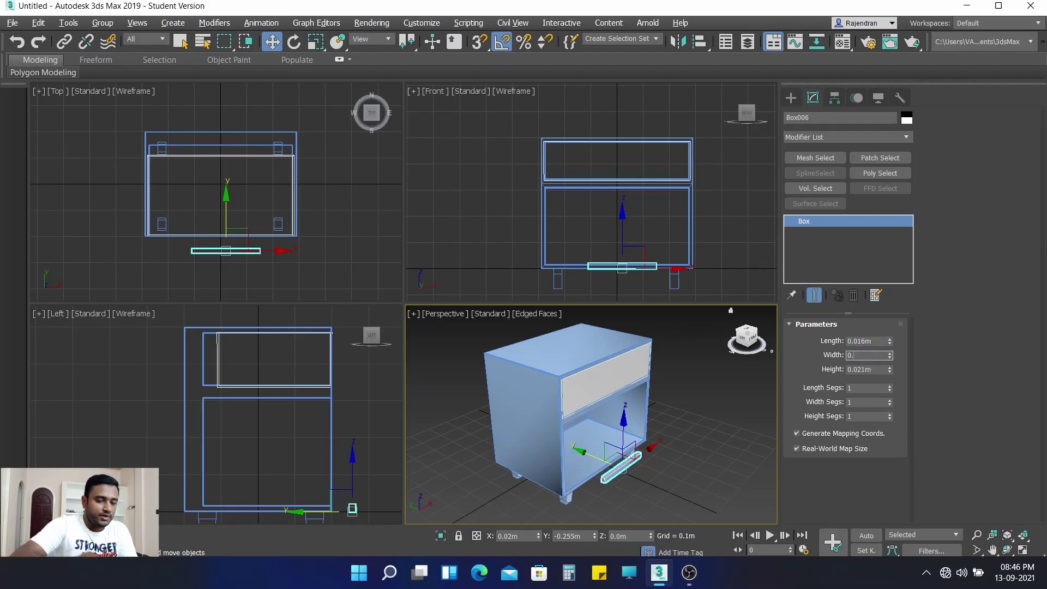
text(.032)
key(Return)
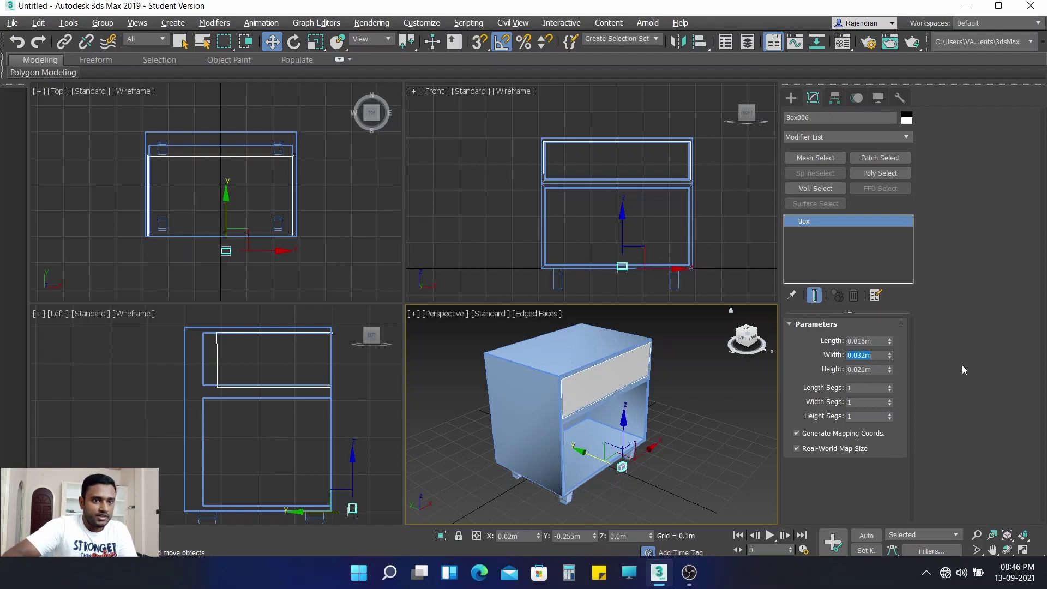
key(Tab)
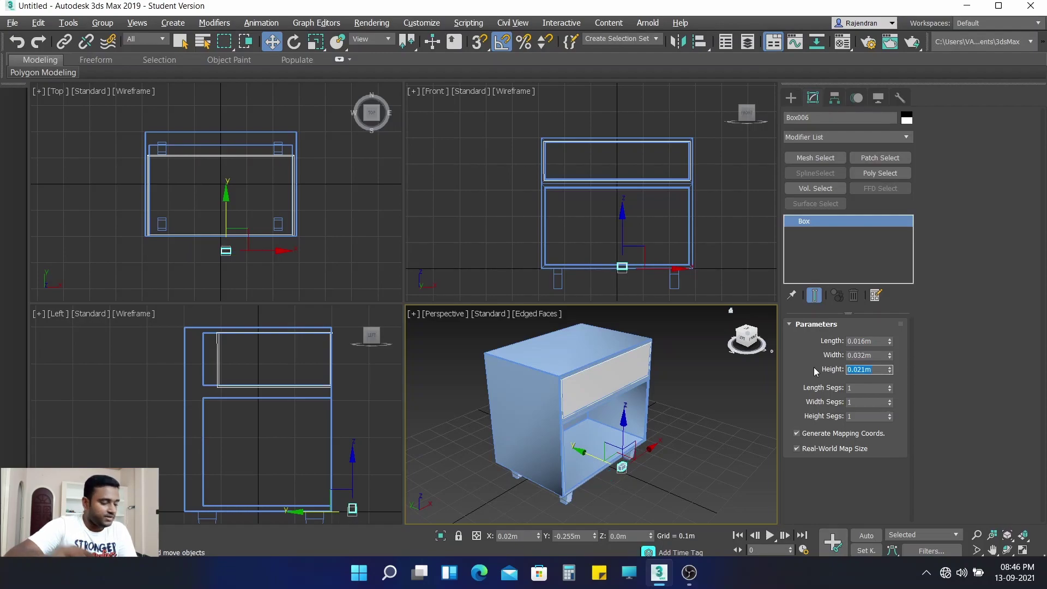
text(0)
text(3)
key(Return)
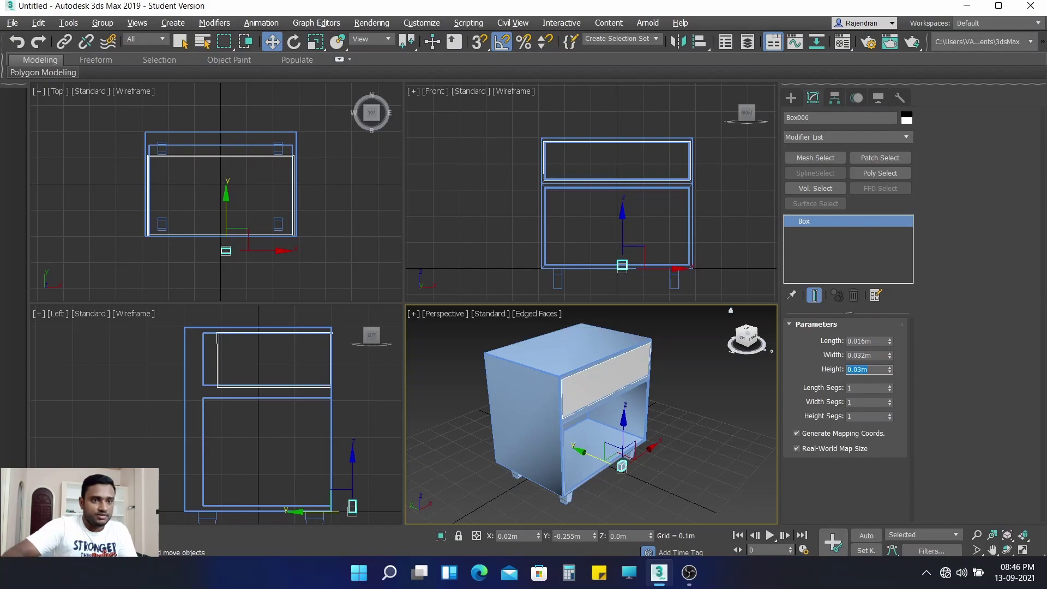
click(816, 450)
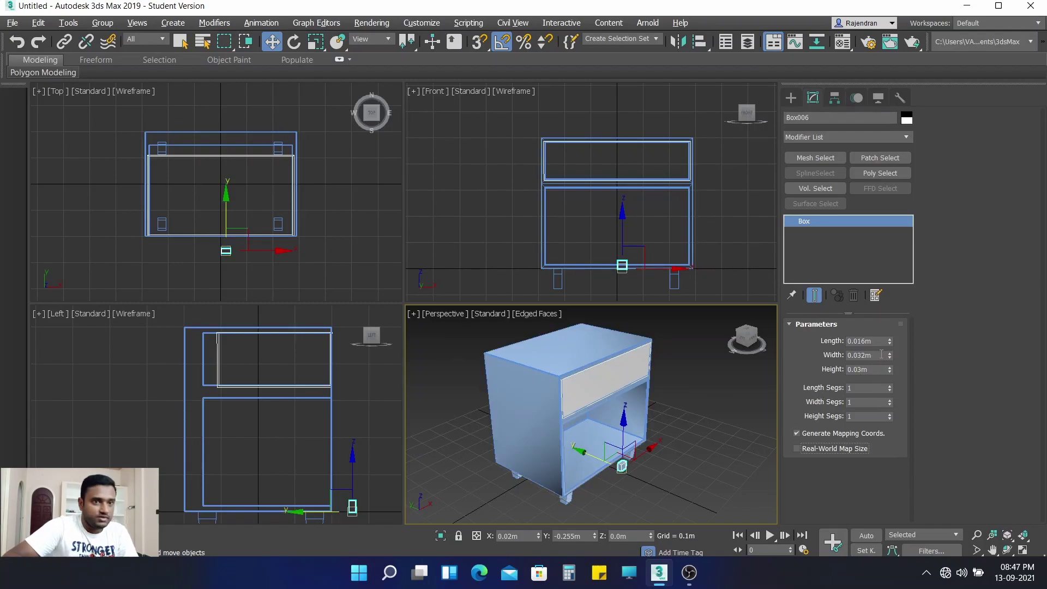
Step: Correct the box width to 0.23m
double_click(873, 355)
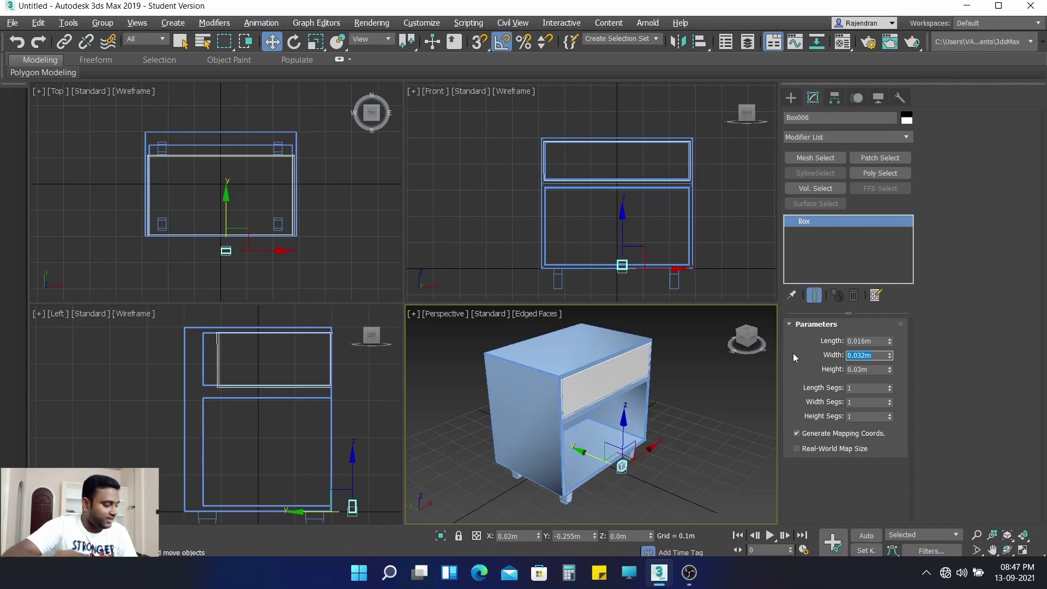
text(0.)
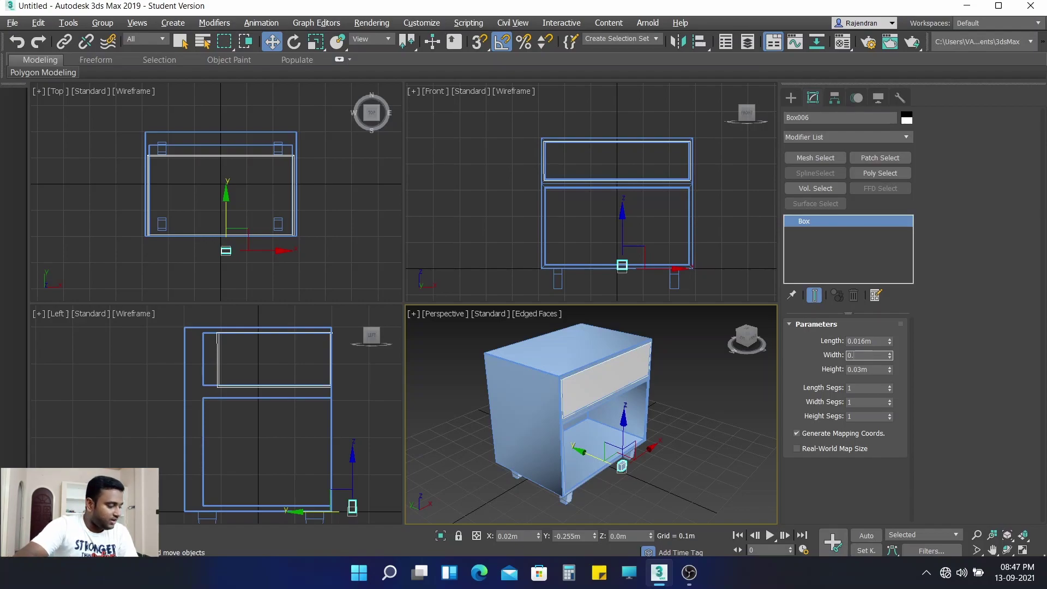
key(Return)
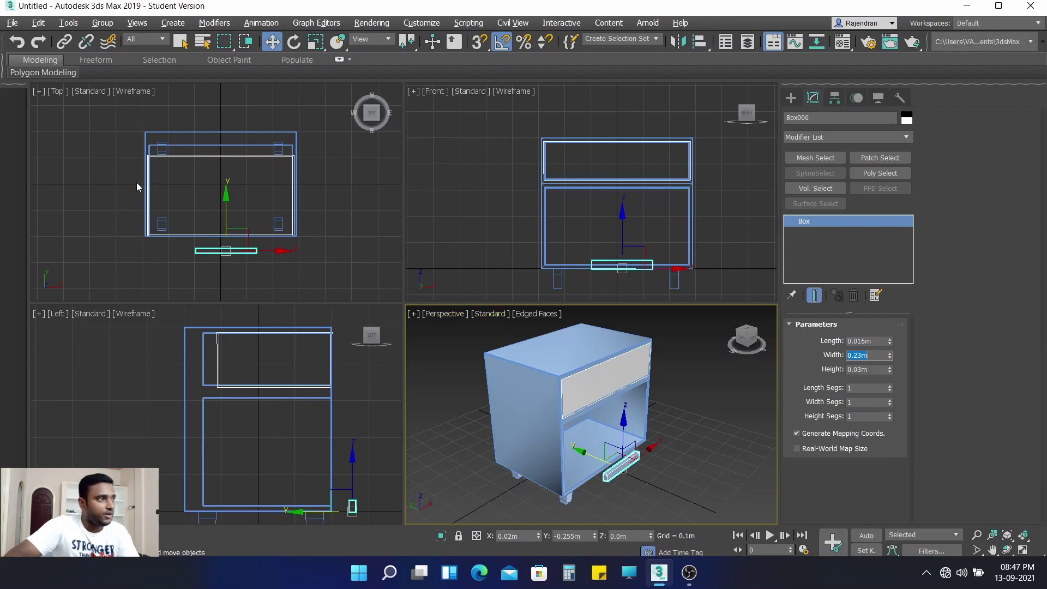
Step: Nudge the handle box along Y, then set its absolute World X position to 0.0m
drag(227, 204, 228, 198)
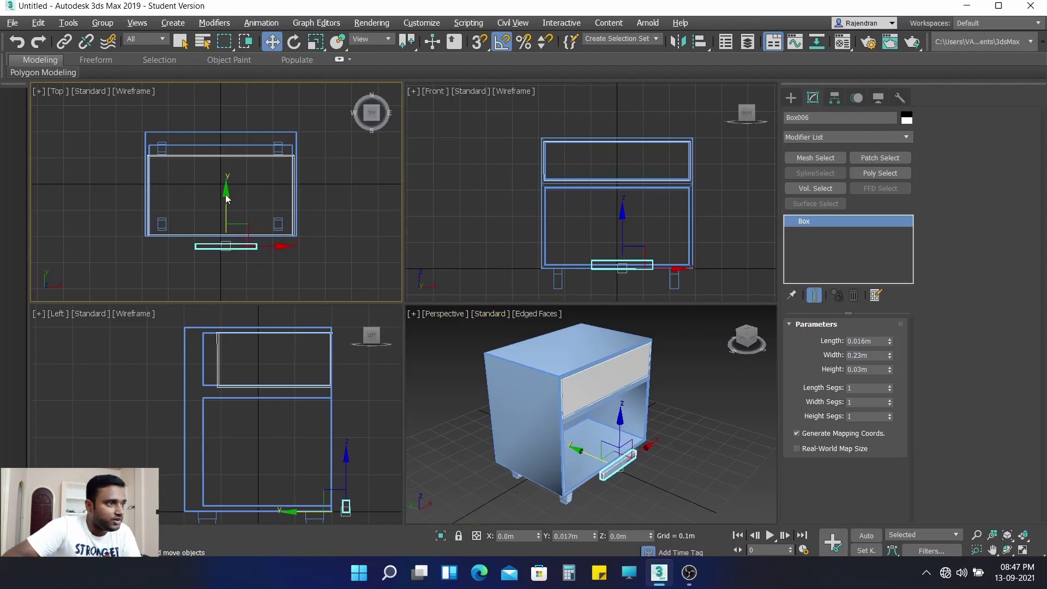
scroll(248, 212, up, 3)
scroll(251, 185, up, 1)
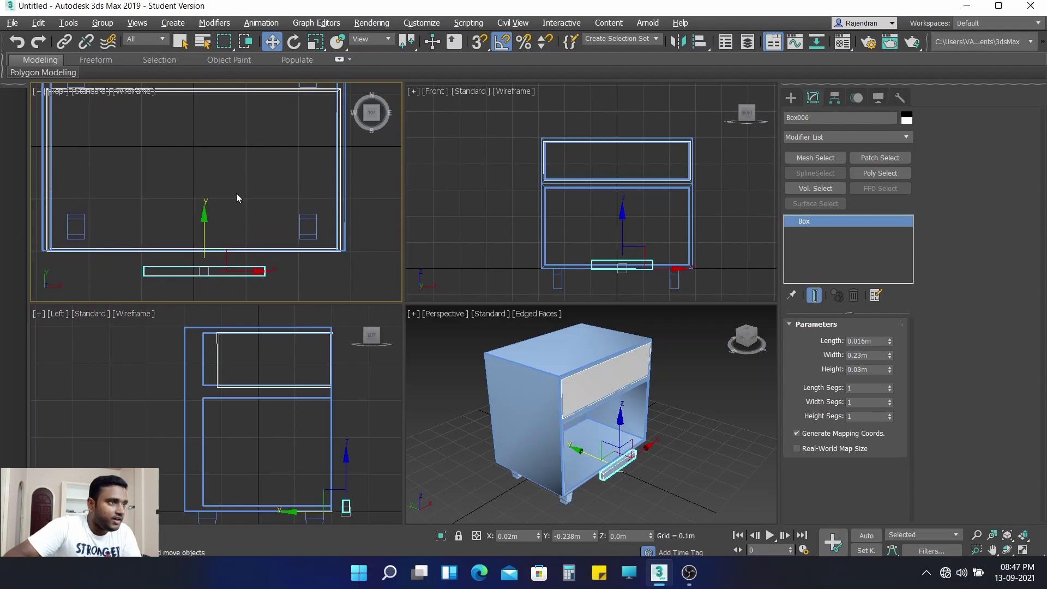
middle_drag(236, 193, 243, 158)
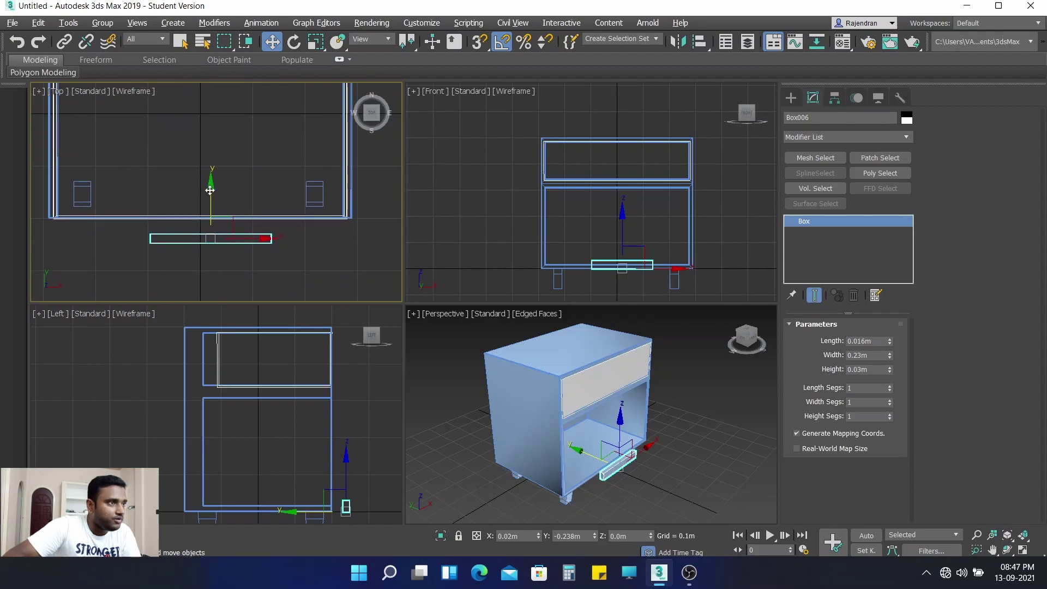
drag(208, 185, 208, 190)
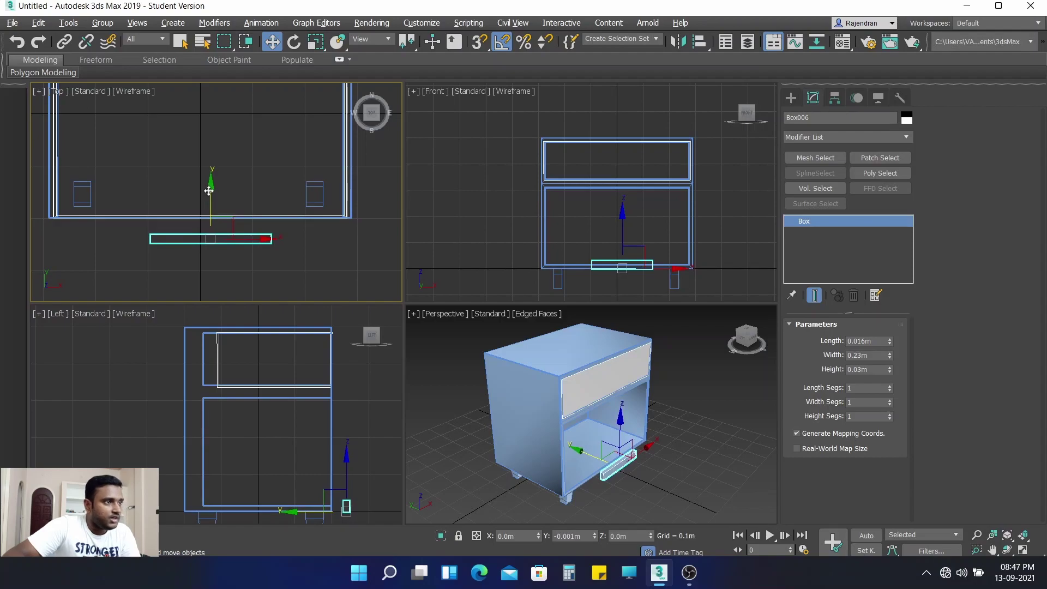
right_click(271, 48)
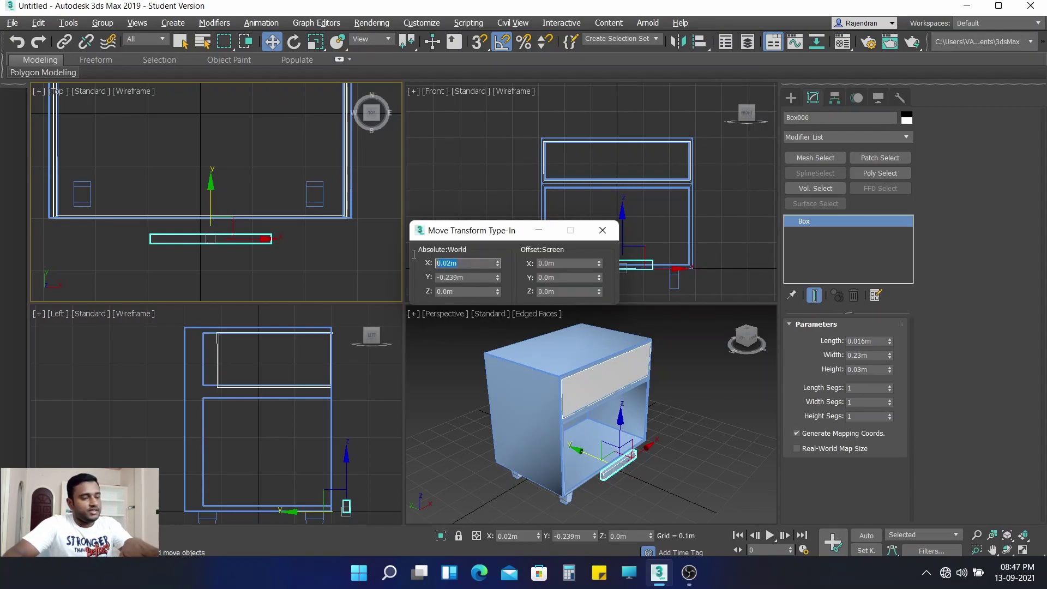
text(0)
key(Return)
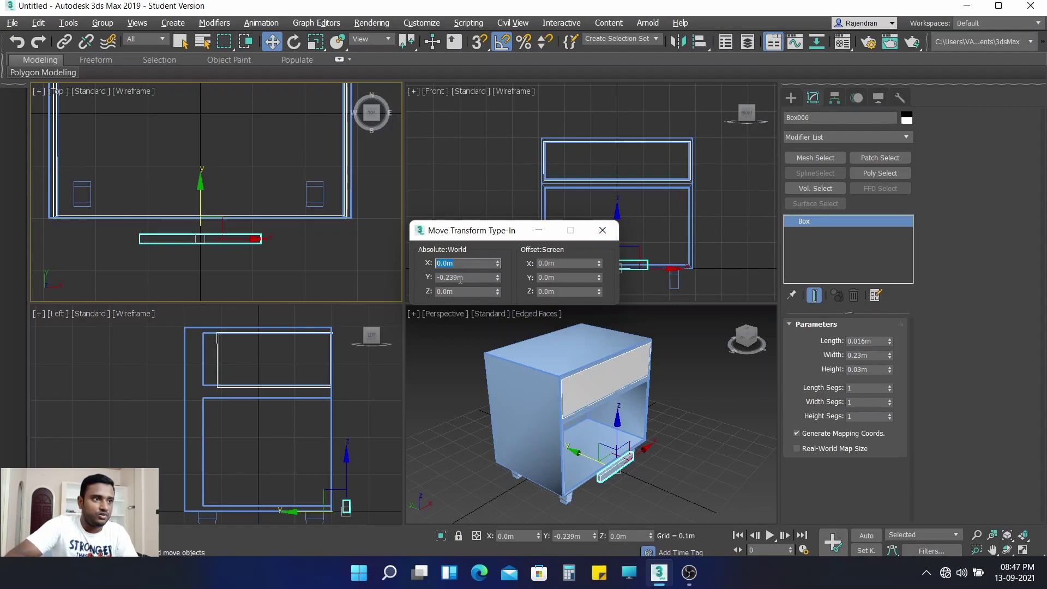
click(610, 232)
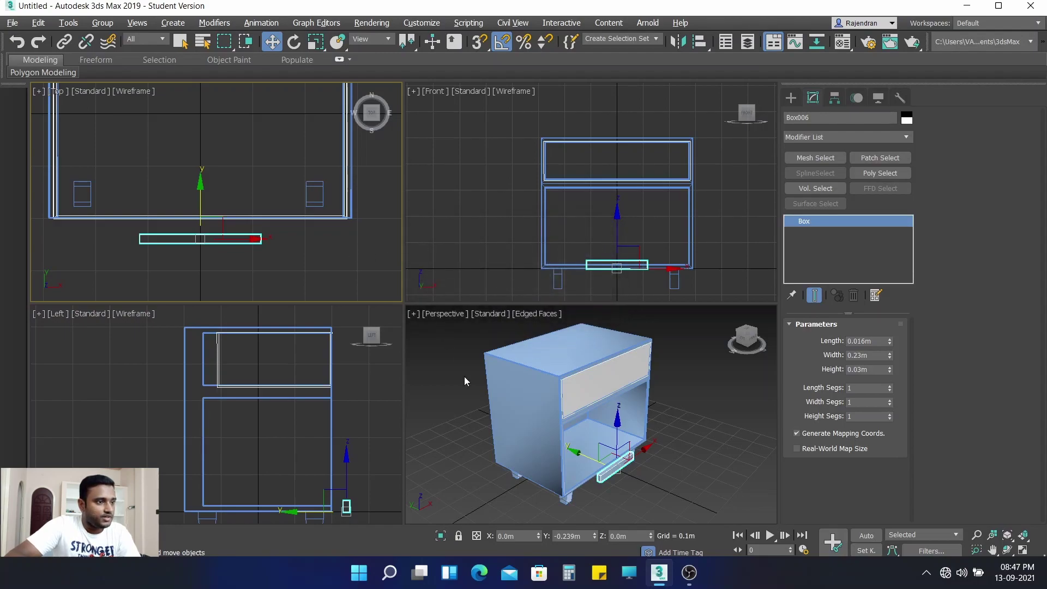
Step: Raise the handle bar up onto the drawer front at Z 0.404m
middle_drag(328, 429, 309, 415)
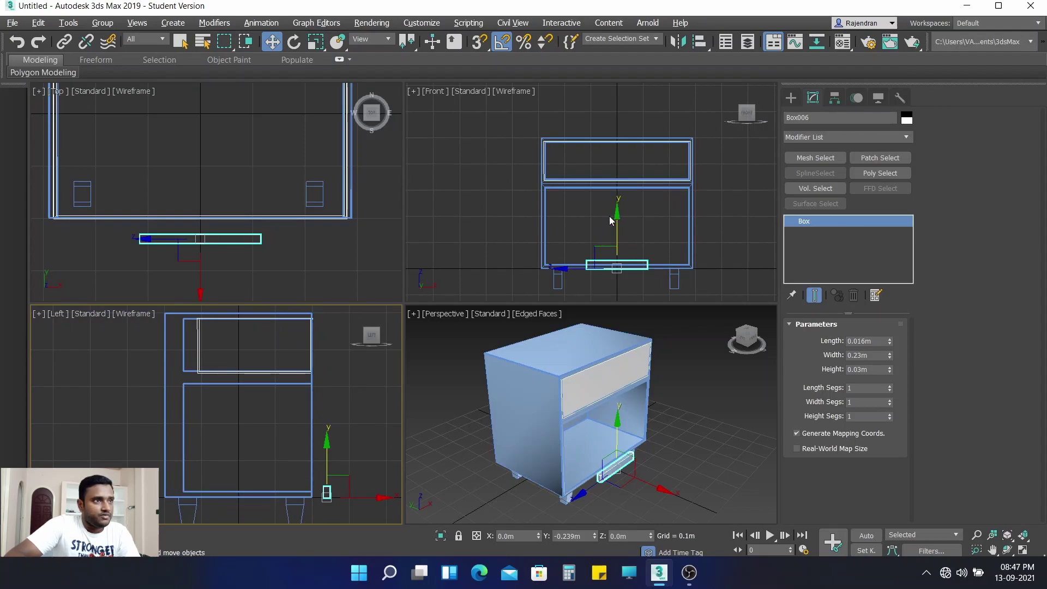
drag(617, 218, 612, 113)
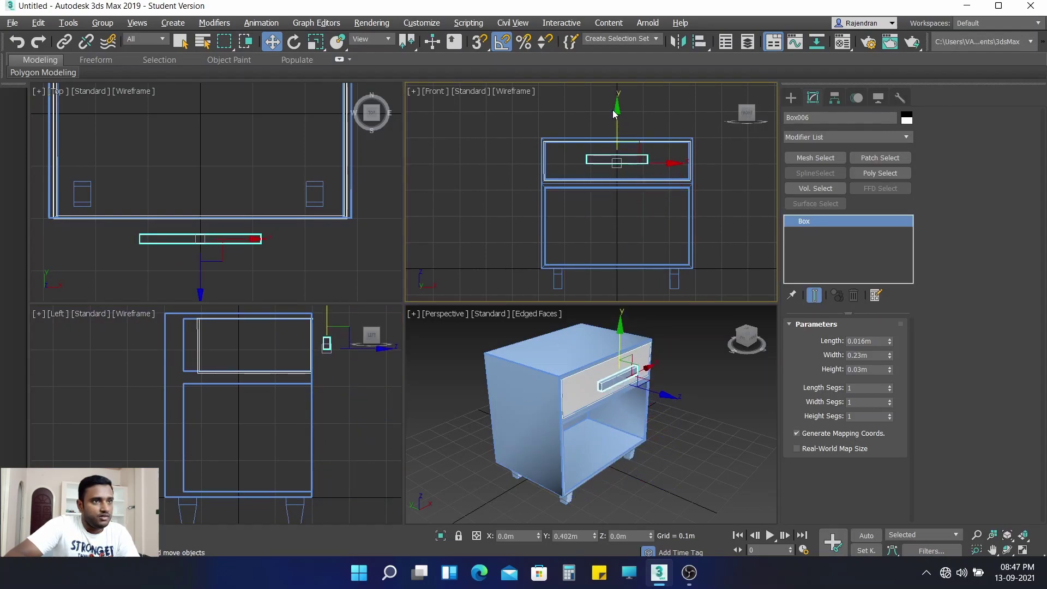
drag(612, 109, 613, 108)
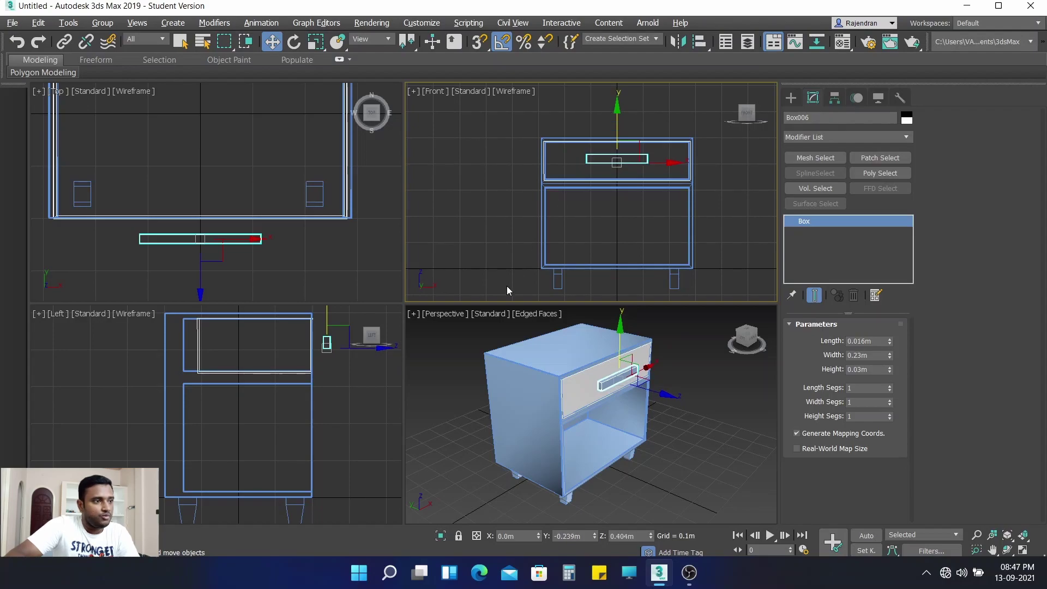
middle_drag(338, 396, 331, 410)
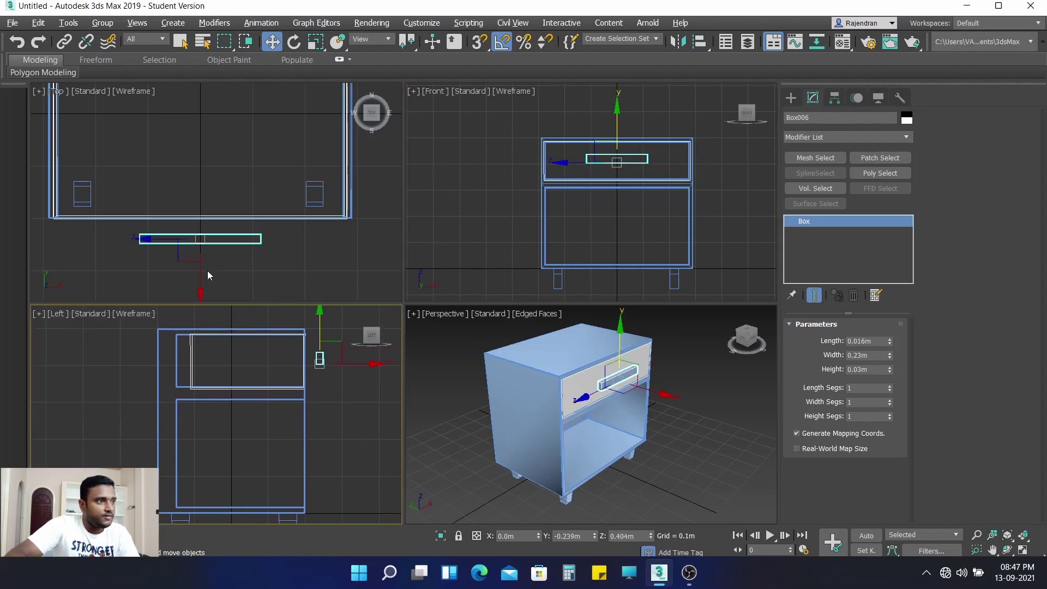
Step: Reselect the handle and Shift-drag it along Y to begin a clone
click(169, 152)
click(200, 236)
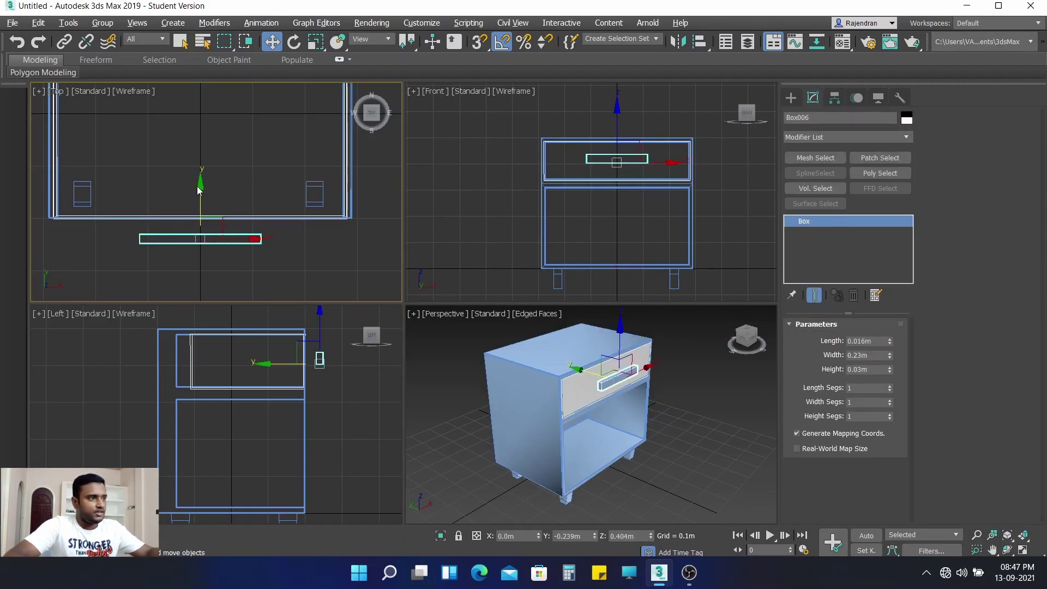
shift+drag(199, 187, 200, 174)
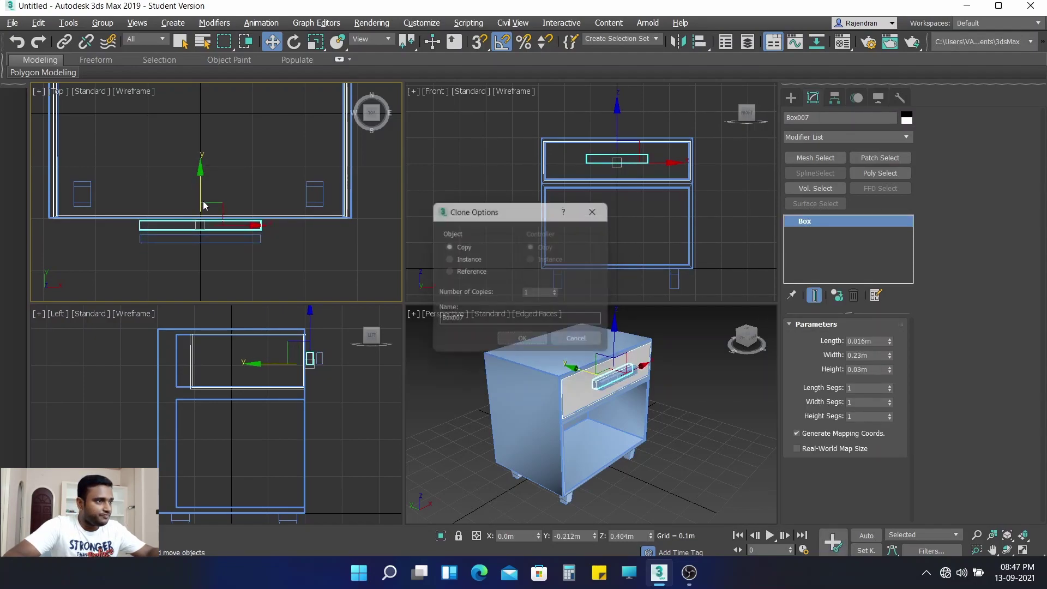
Step: Confirm the handle copy Box007 and move it against the drawer front
click(525, 344)
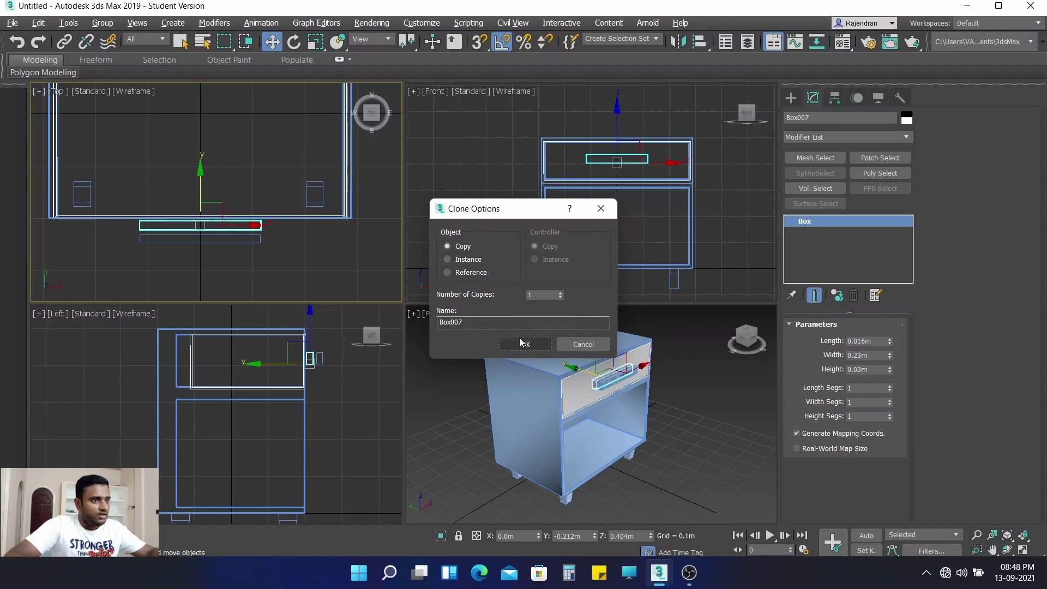
click(513, 347)
click(286, 247)
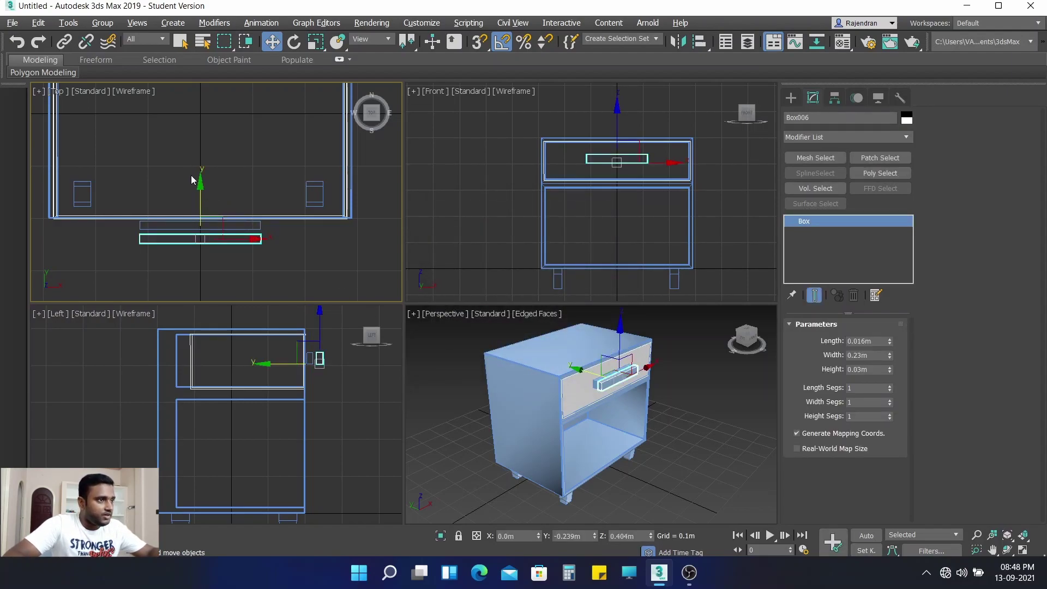
drag(200, 183, 207, 177)
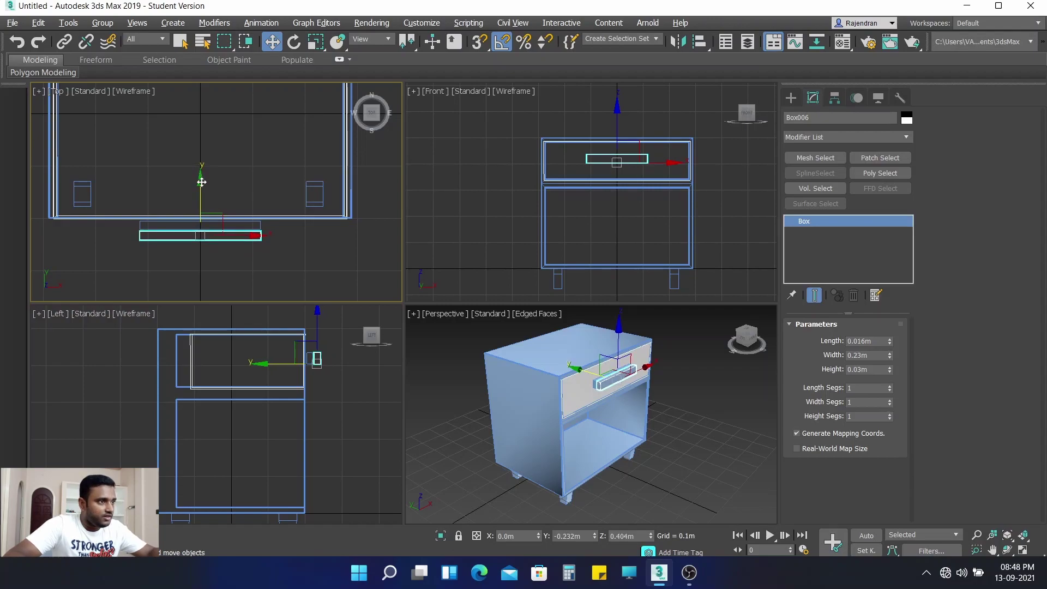
scroll(207, 176, up, 4)
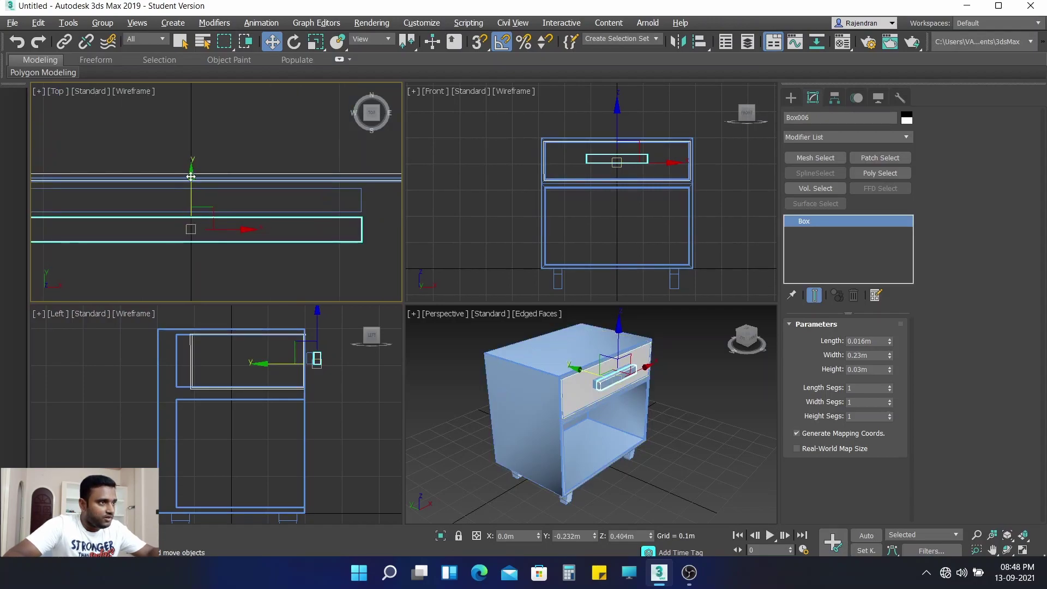
shift+drag(191, 177, 190, 141)
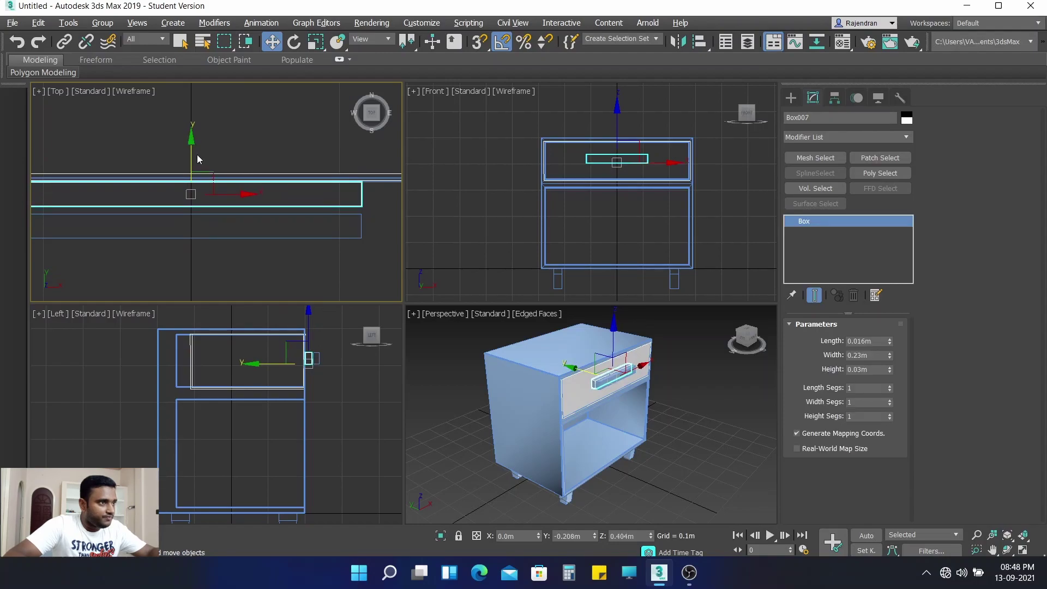
Step: Move the original handle Box006 up beside the copy, then select Box007
click(192, 211)
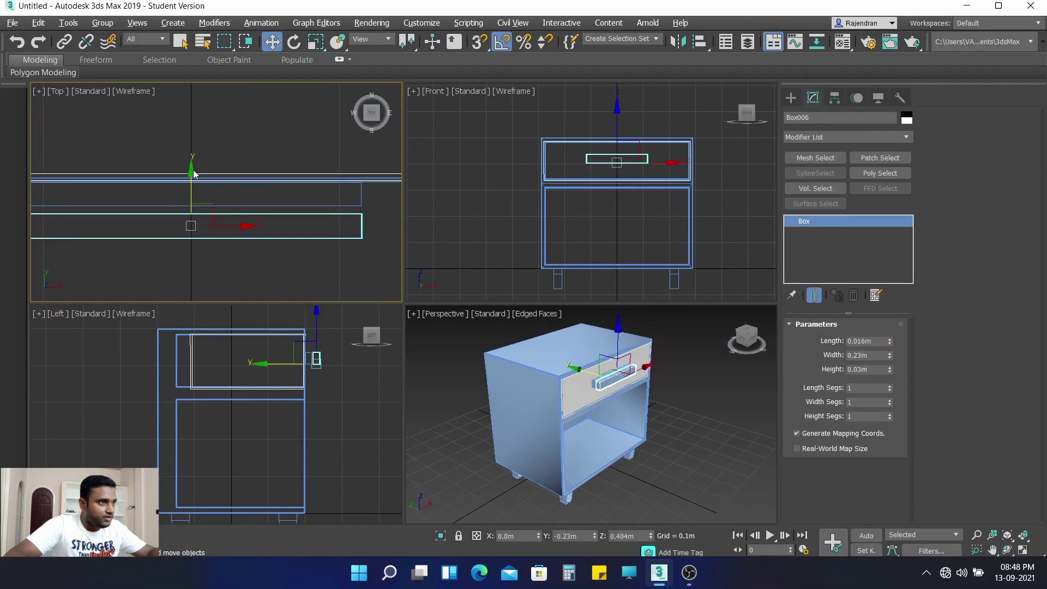
drag(190, 173, 189, 164)
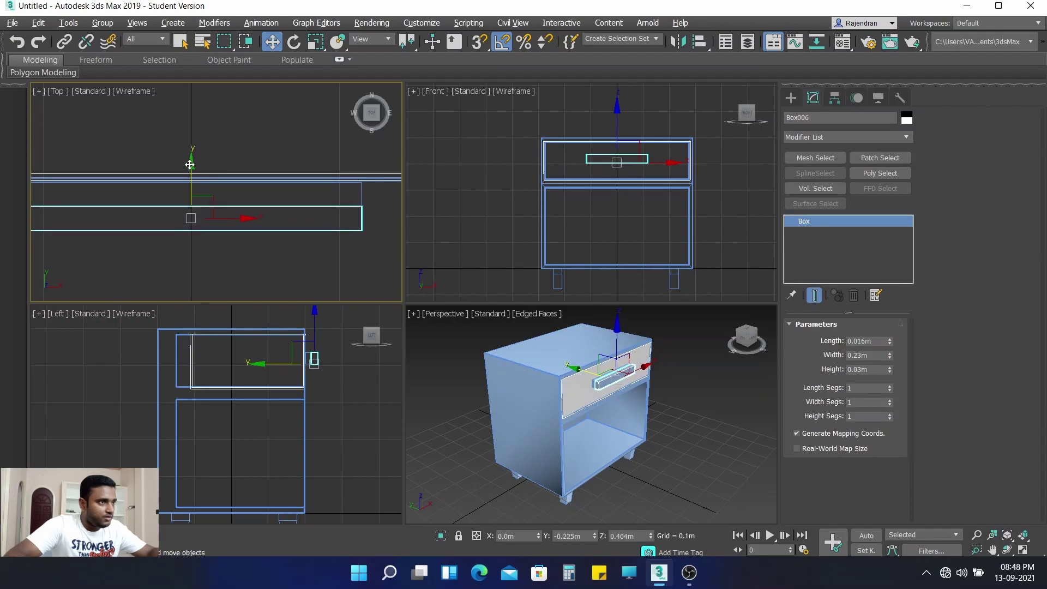
click(320, 277)
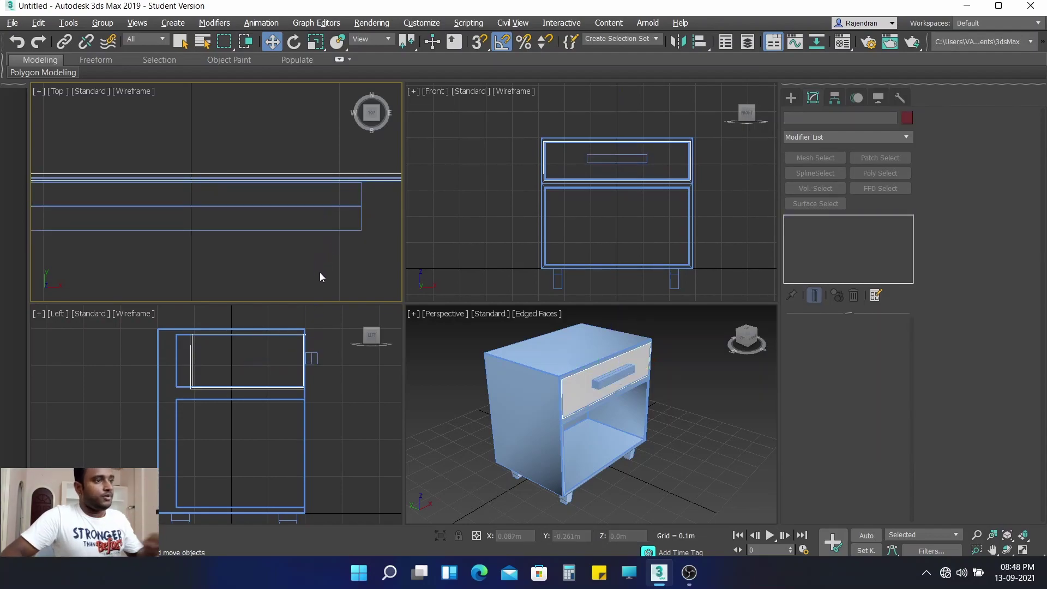
scroll(320, 272, down, 1)
scroll(289, 276, down, 1)
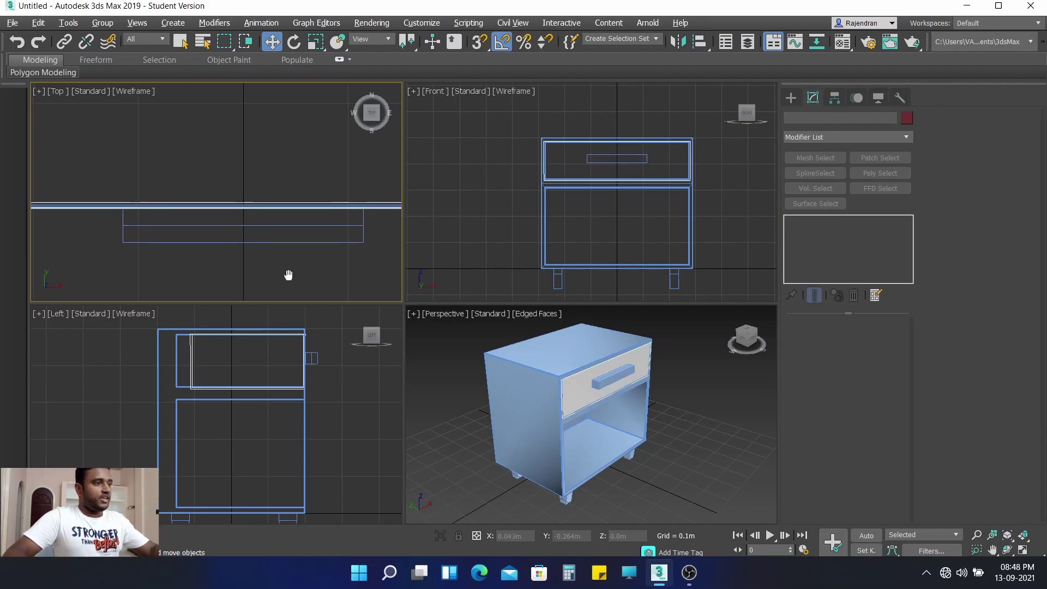
click(364, 216)
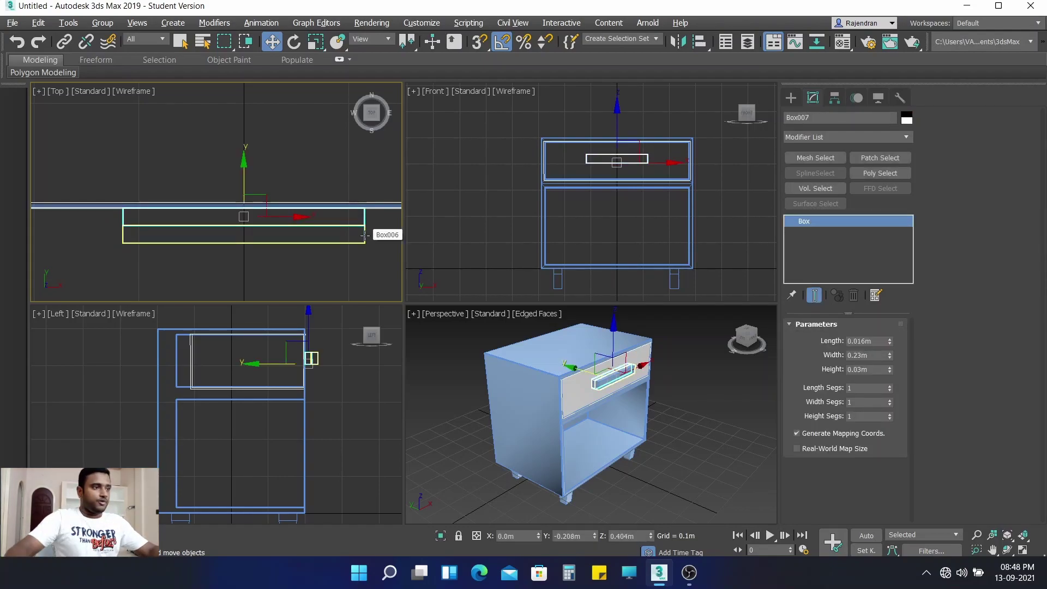
Step: Scale Box007 to 30% along X and slide it to the handle's left end
click(316, 42)
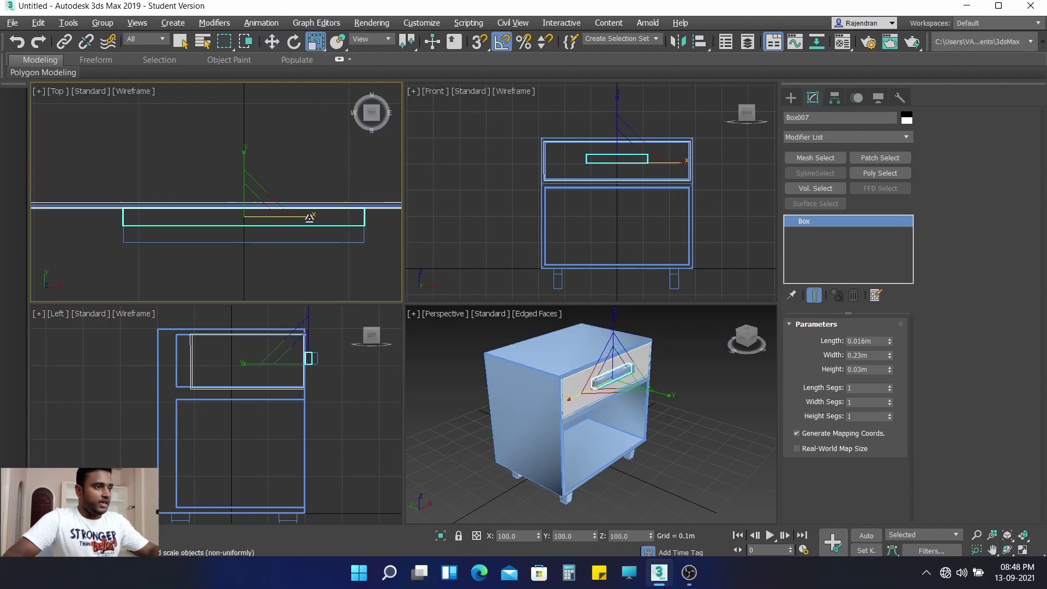
drag(309, 217, 121, 214)
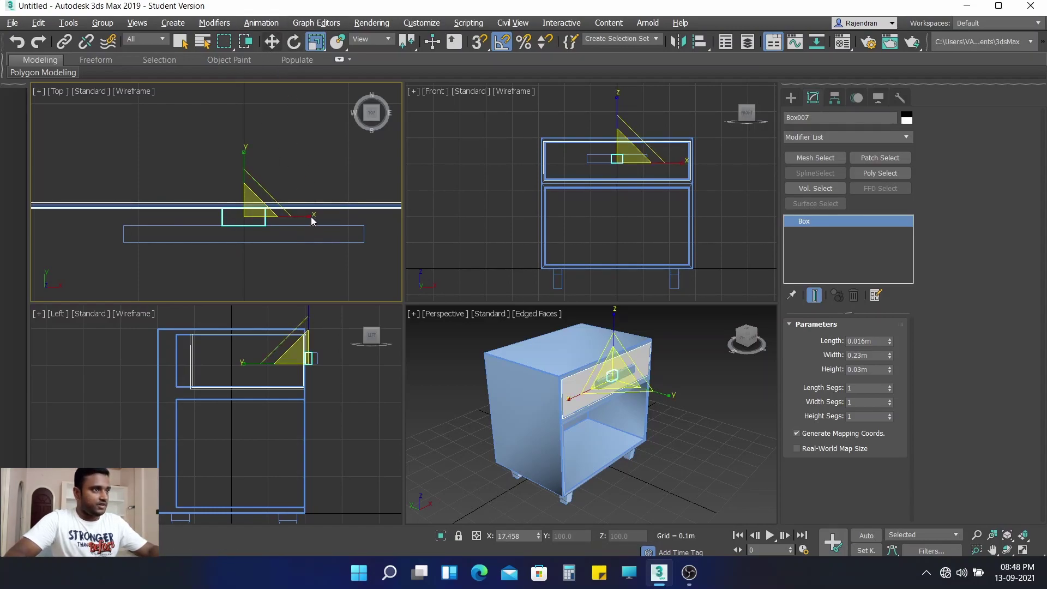
key(w)
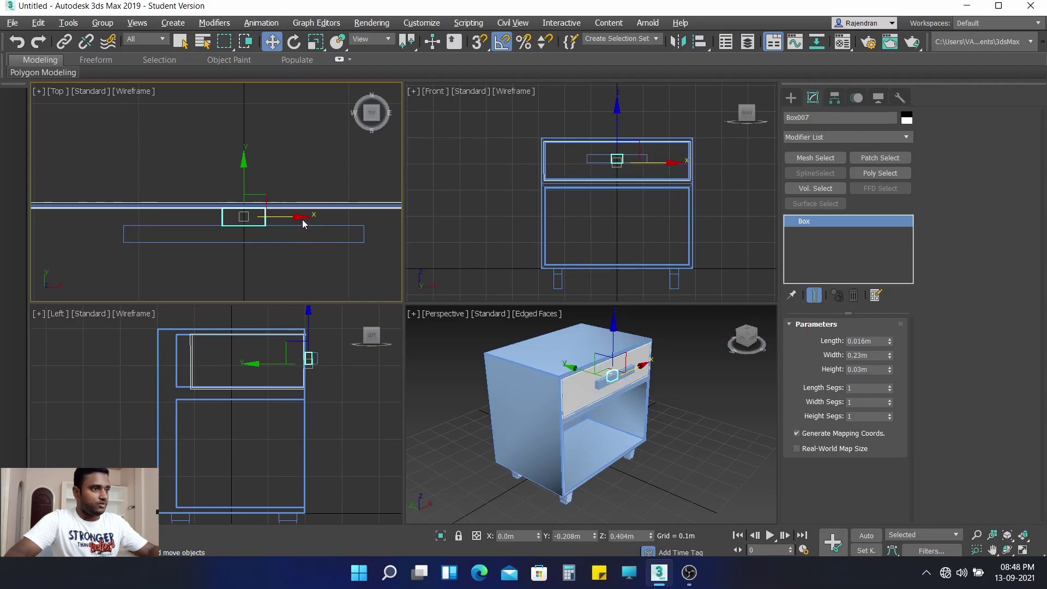
drag(304, 224, 241, 215)
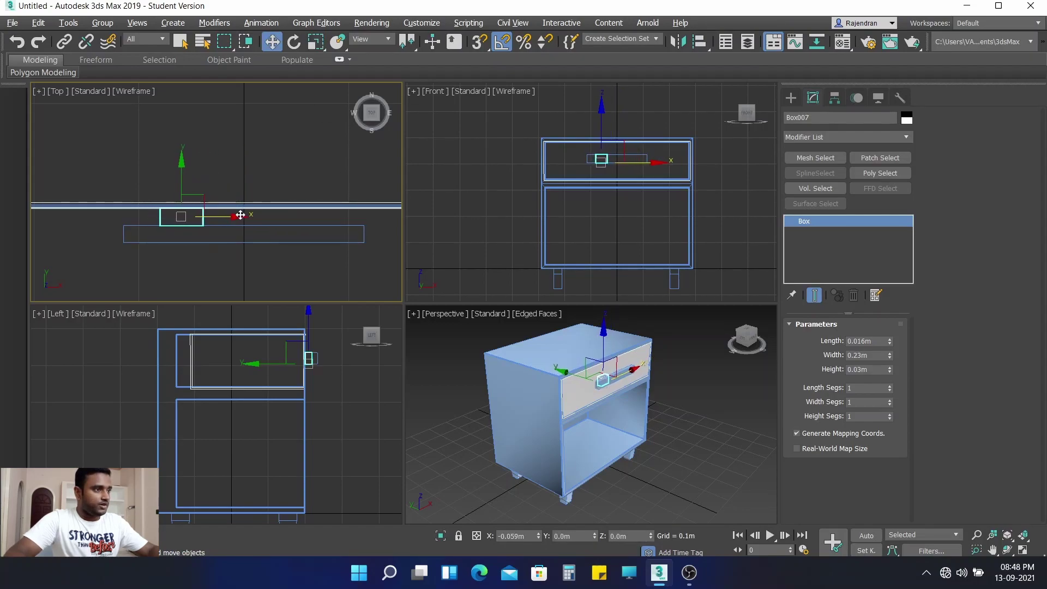
Step: Shift-drag the short block along X to clone it toward the right end
key(r)
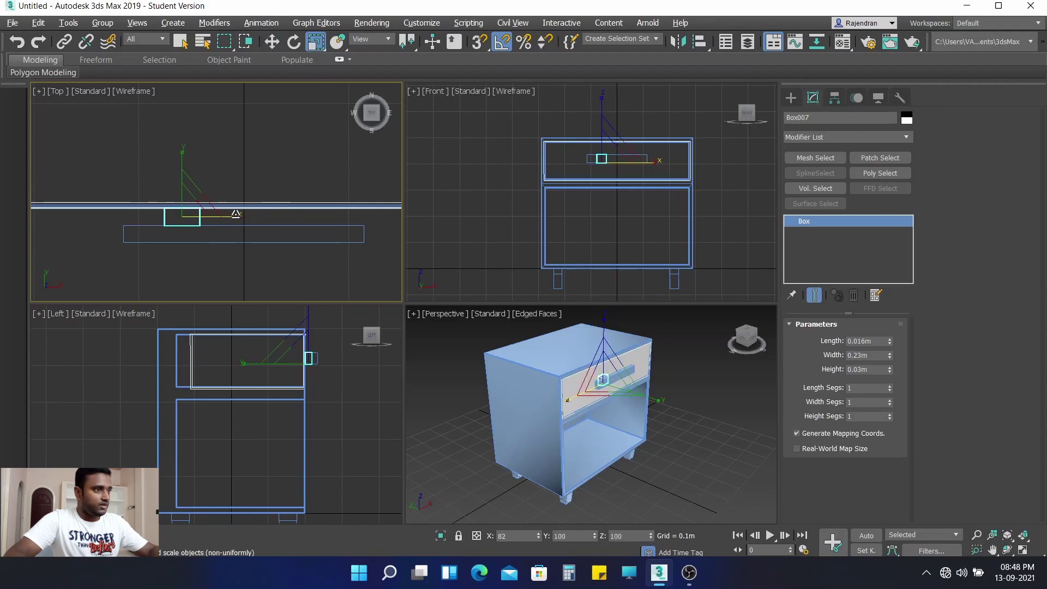
click(271, 42)
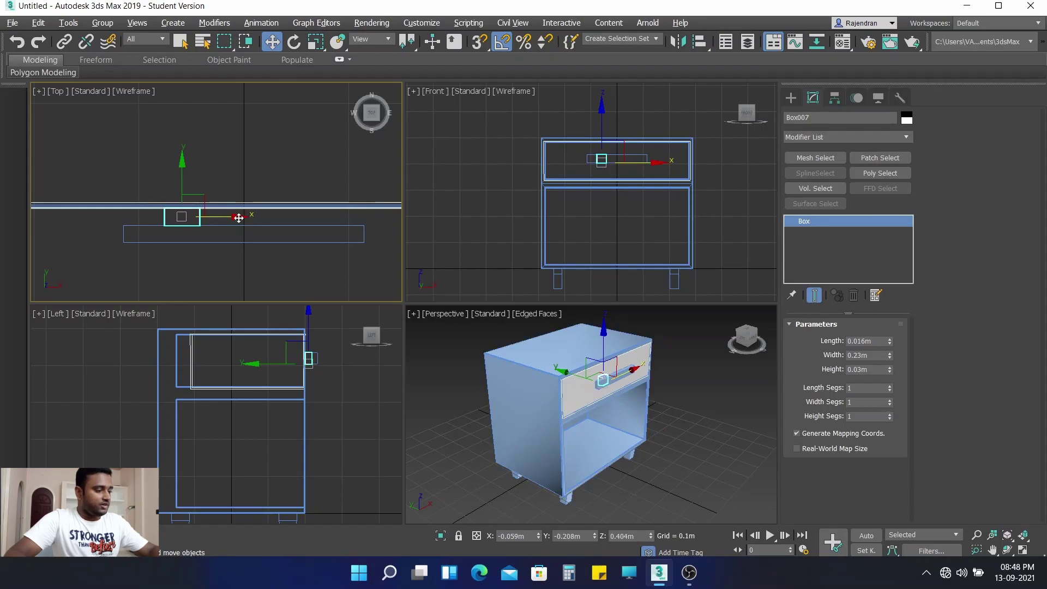
shift+drag(239, 217, 369, 232)
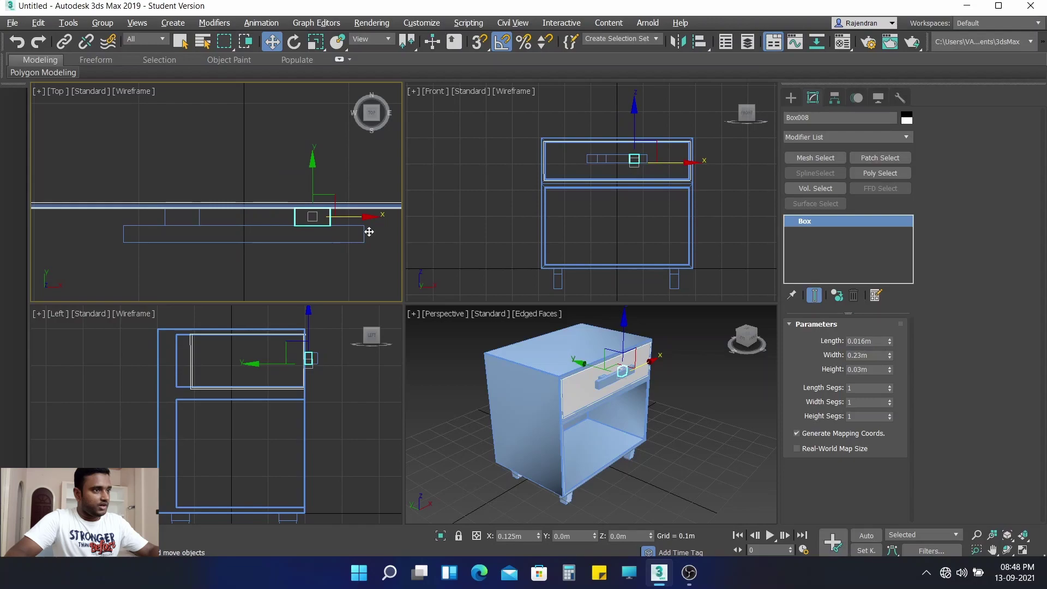
Step: Confirm the block copy Box008 at the handle's right end and reselect handle Box006
shift+drag(369, 232, 366, 231)
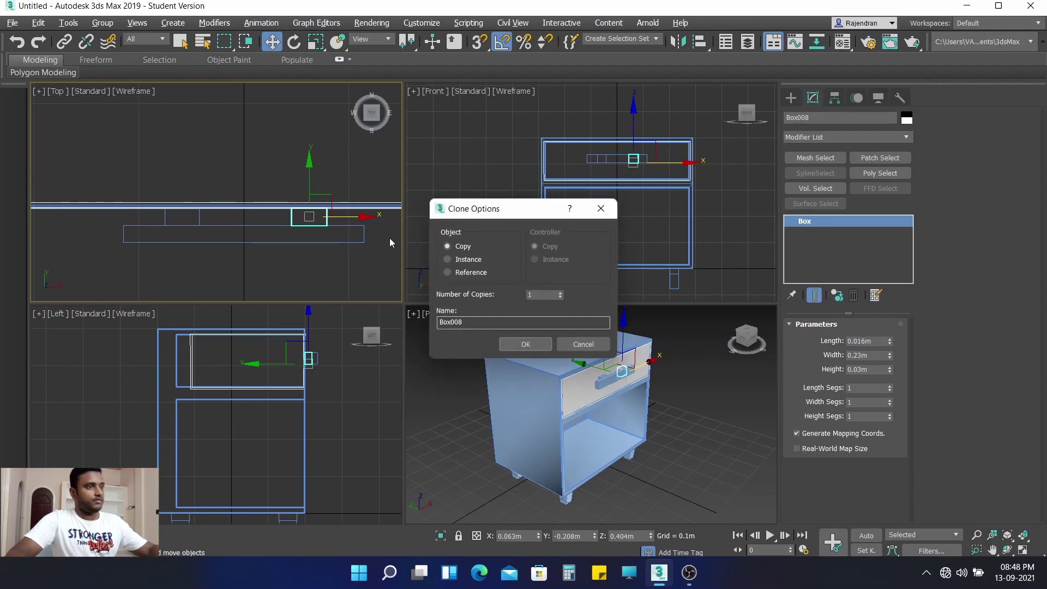
click(529, 343)
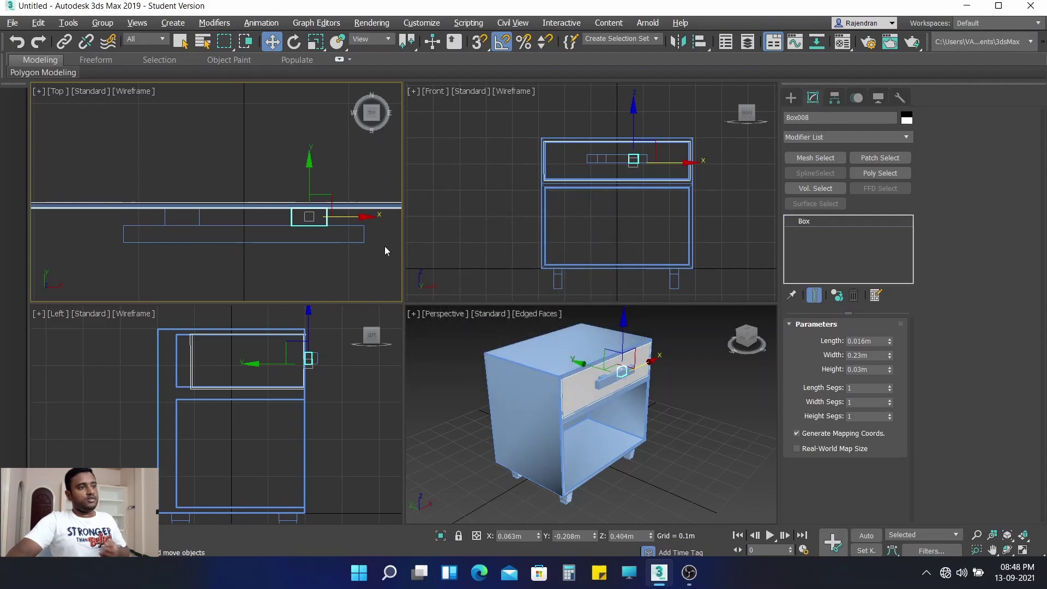
click(361, 276)
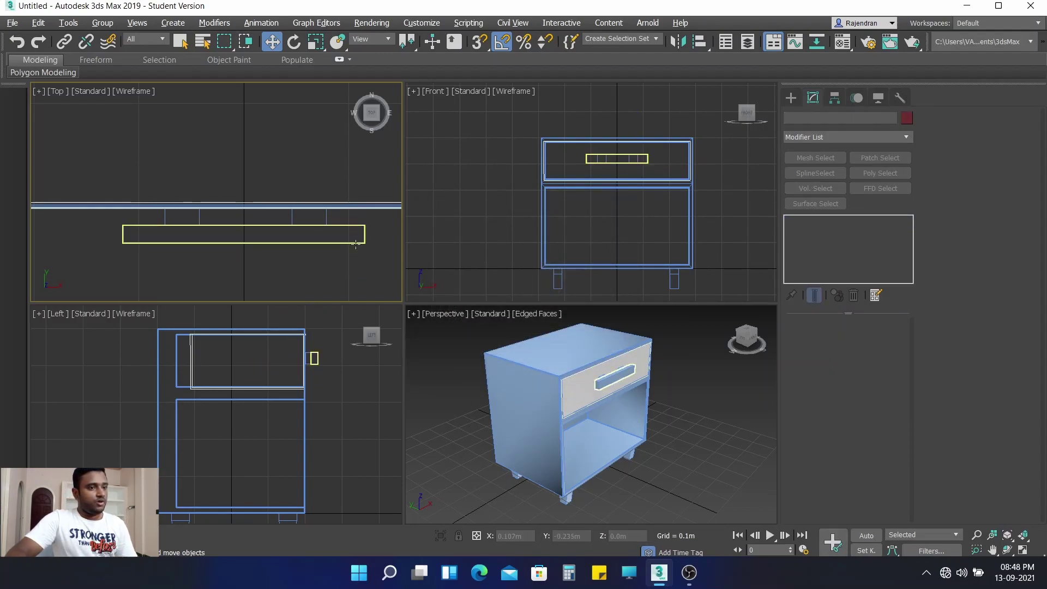
click(356, 245)
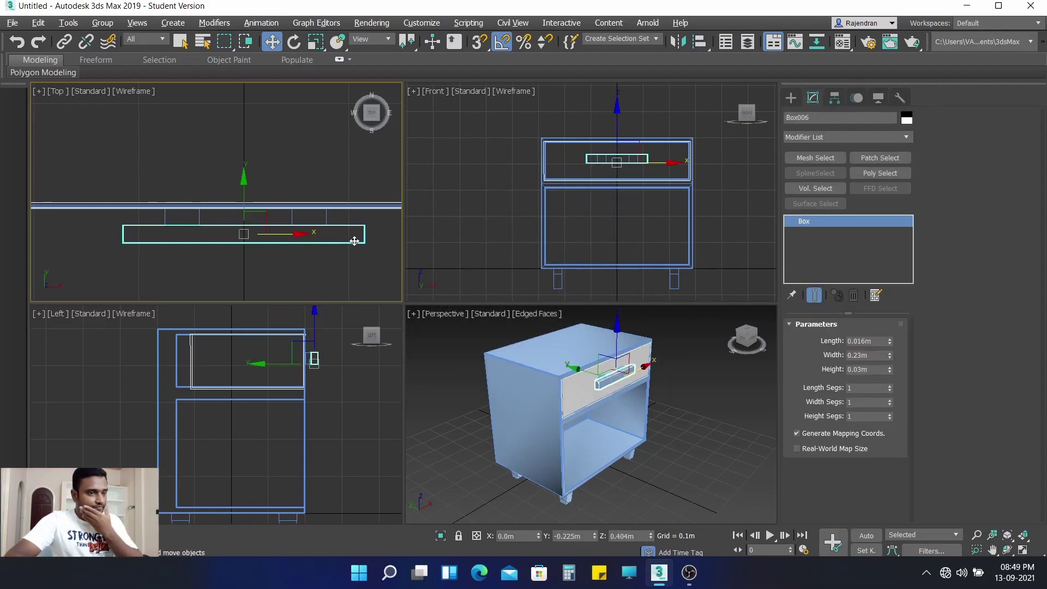
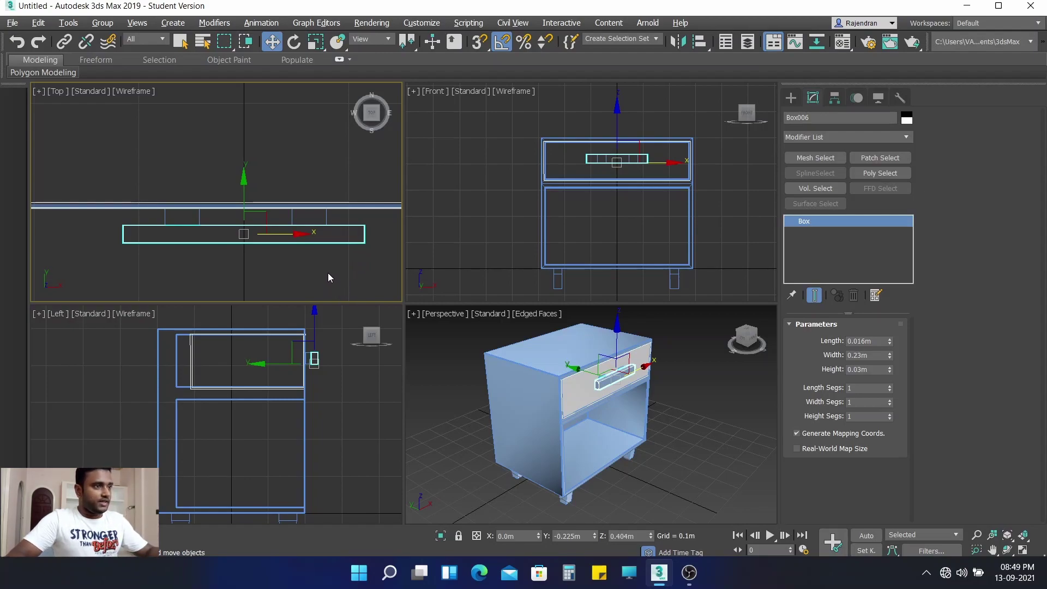
Step: Convert the handle to Editable Poly and select all twelve of its edges
right_click(345, 242)
click(518, 397)
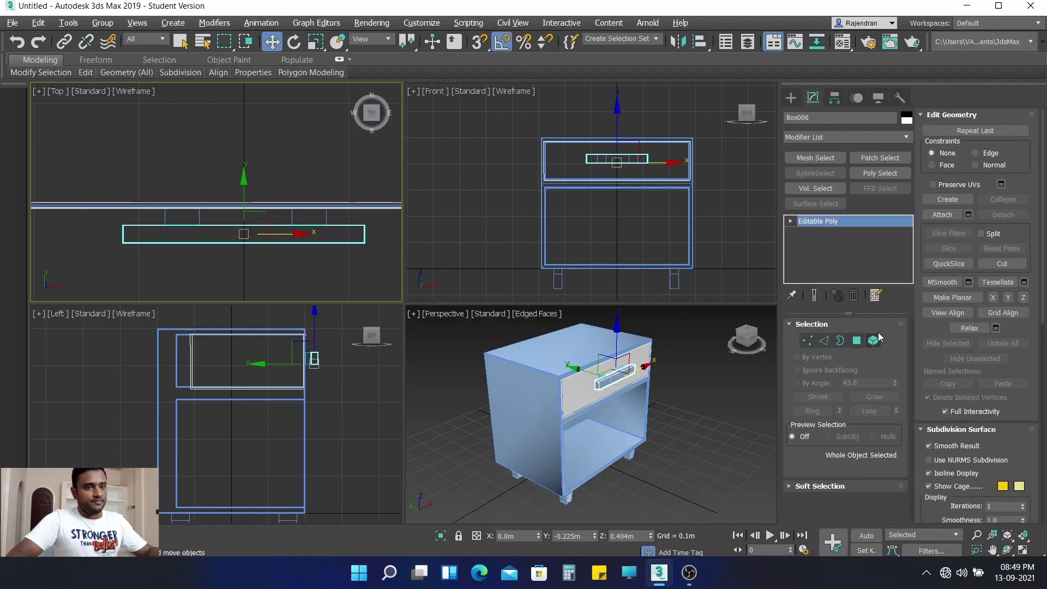
click(825, 341)
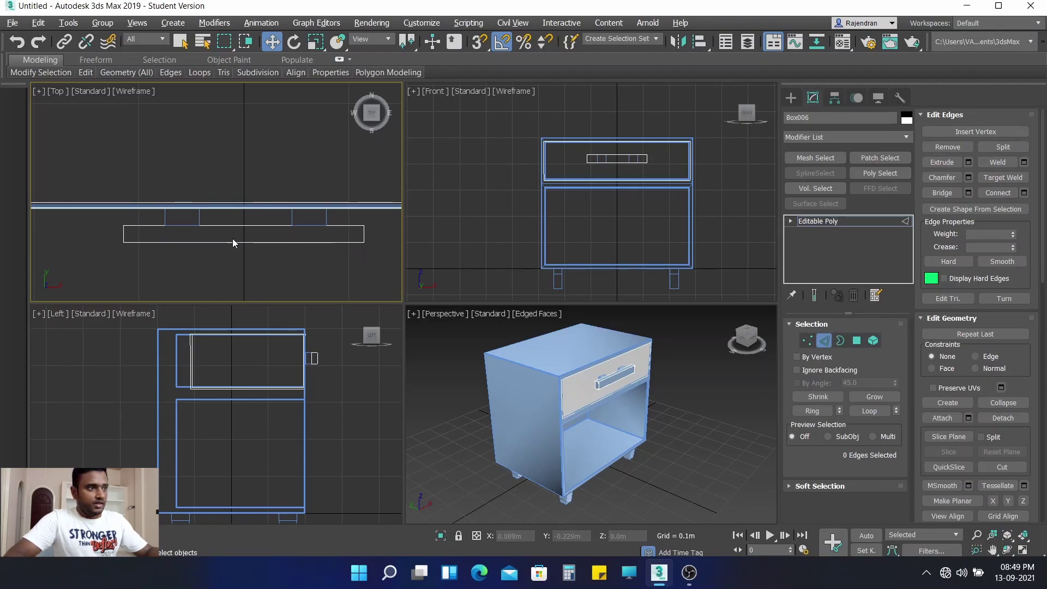
drag(289, 270, 391, 266)
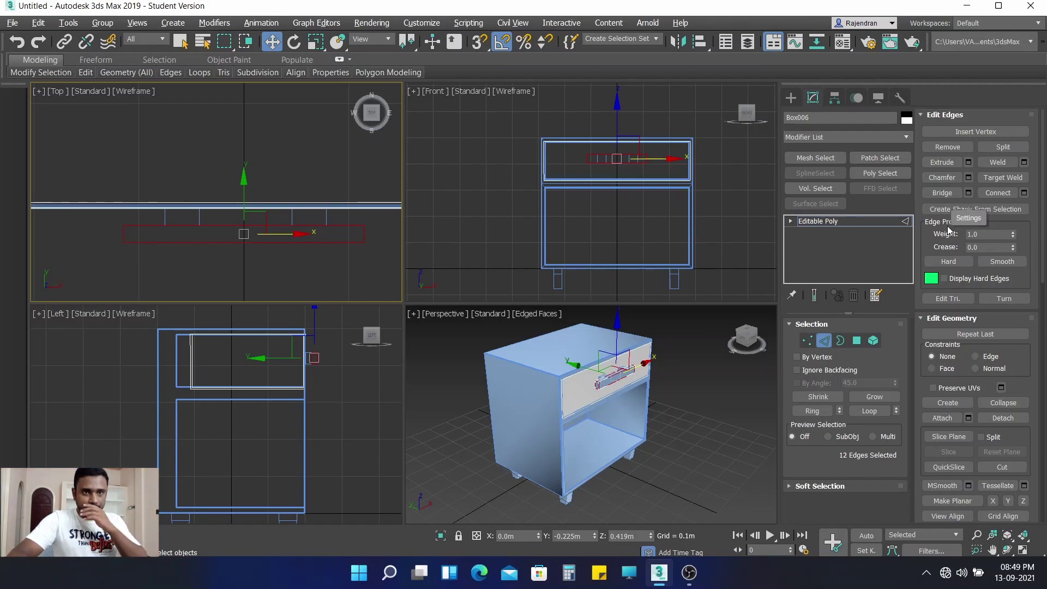
Step: Chamfer the handle edges at 0.003m with 3 segments, then leave Edge mode
click(969, 180)
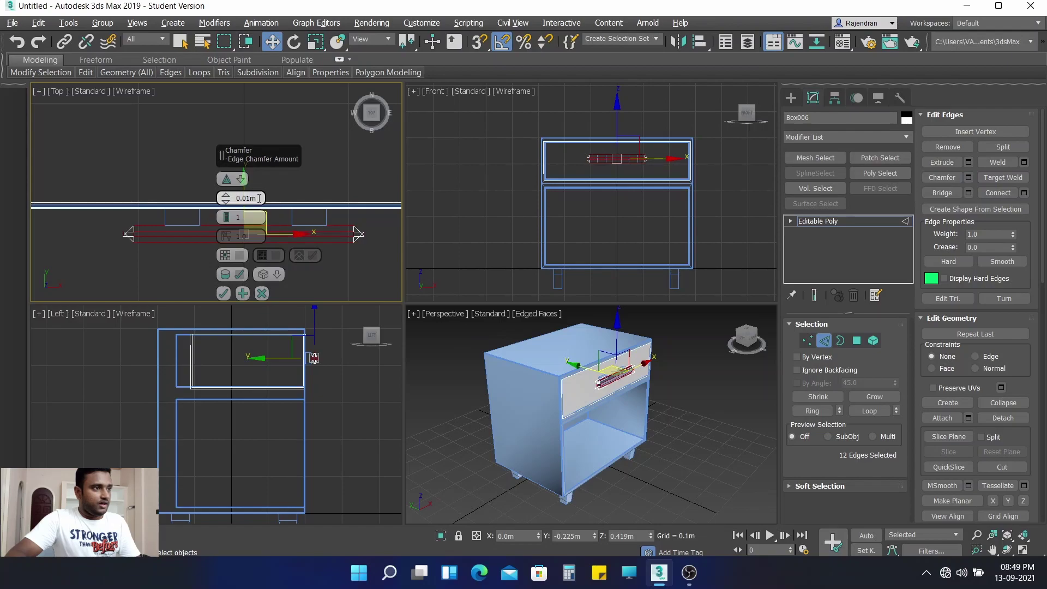
drag(259, 198, 209, 199)
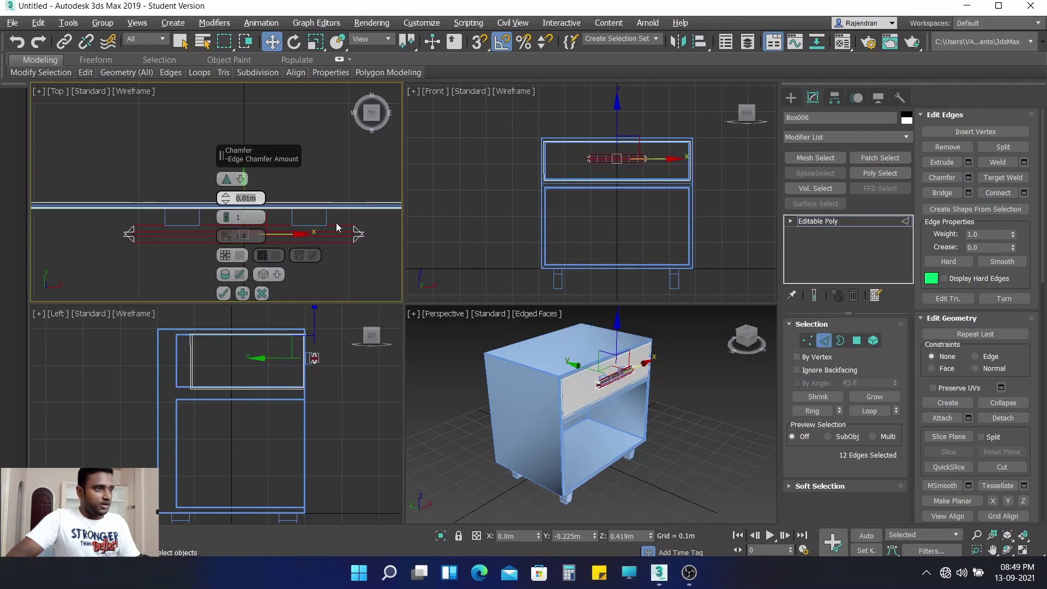
text(0.003)
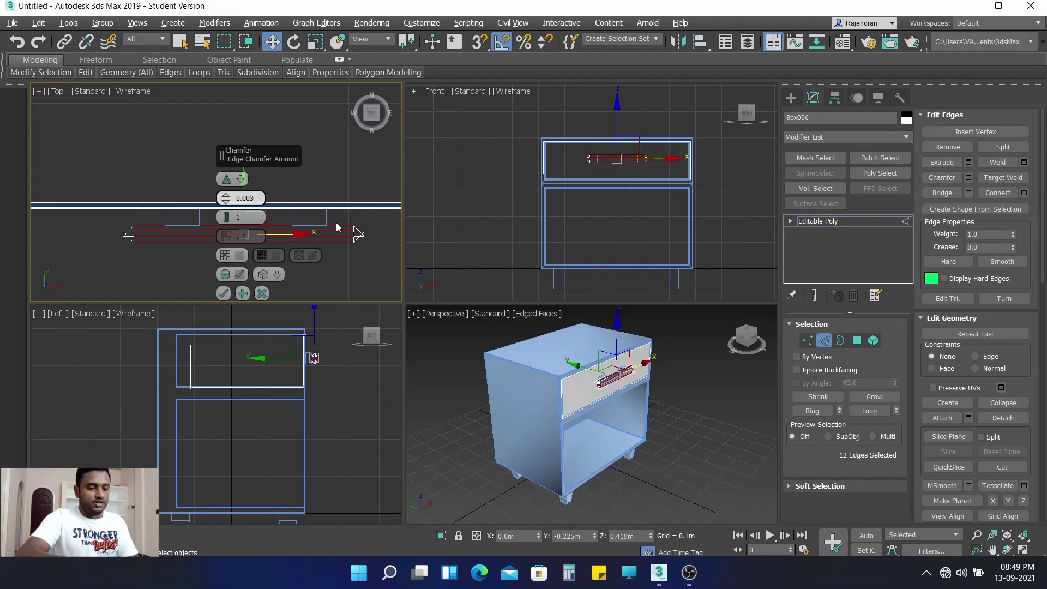
key(Return)
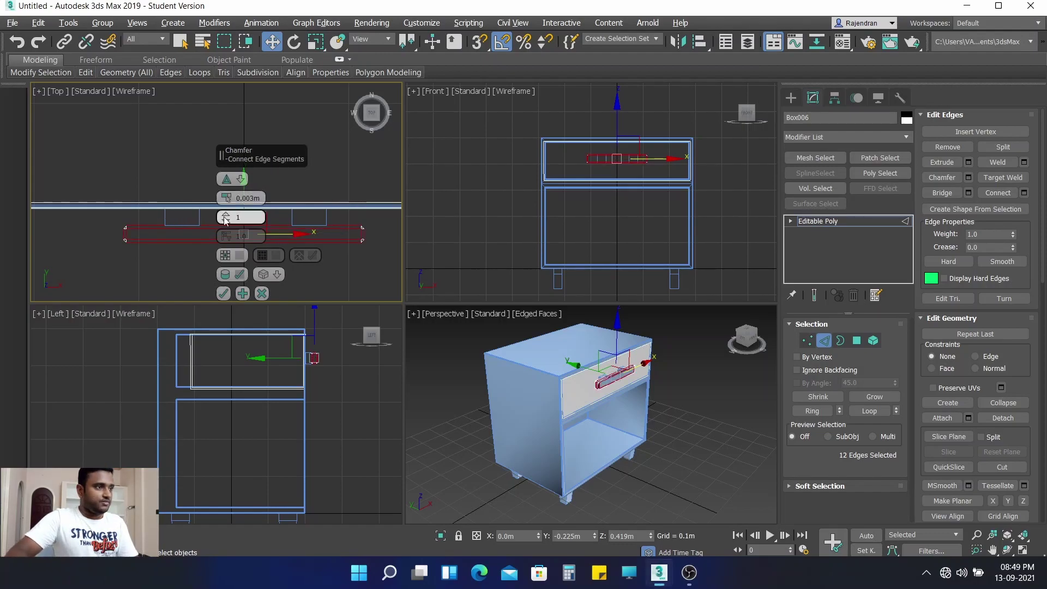
drag(225, 219, 225, 209)
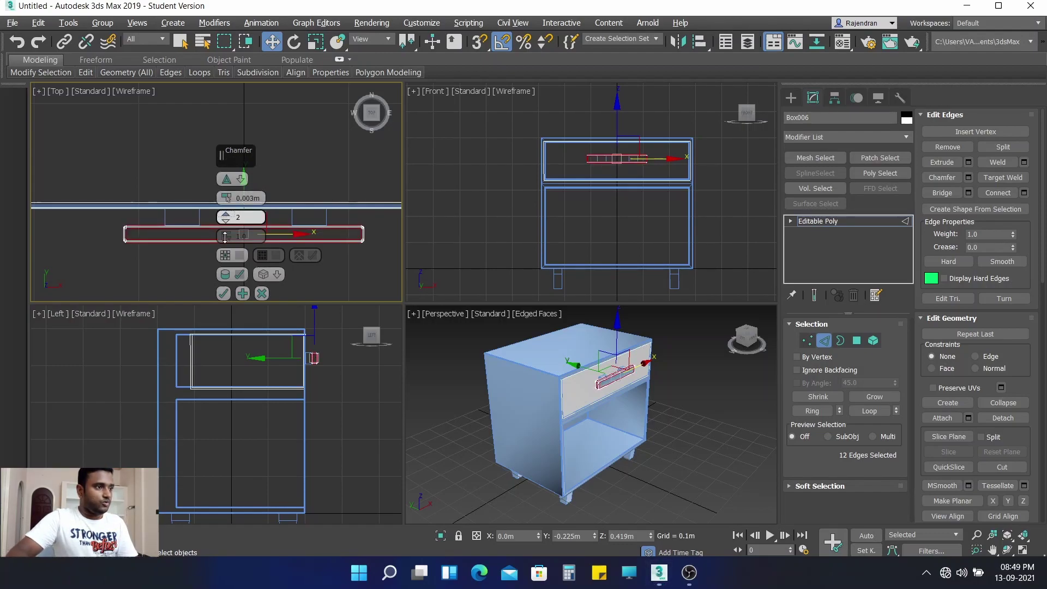
click(224, 293)
click(293, 265)
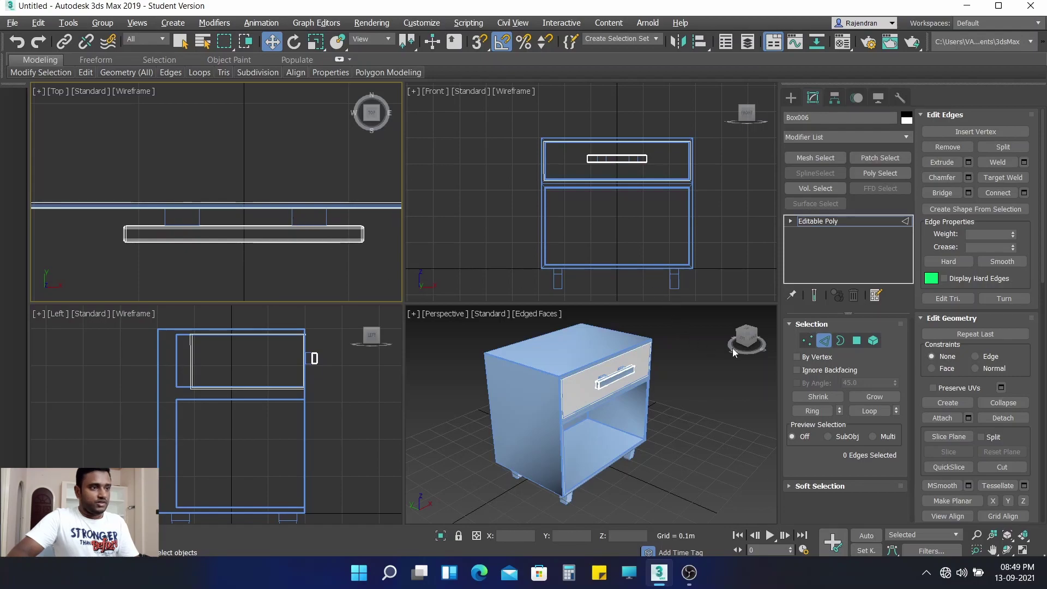
click(824, 341)
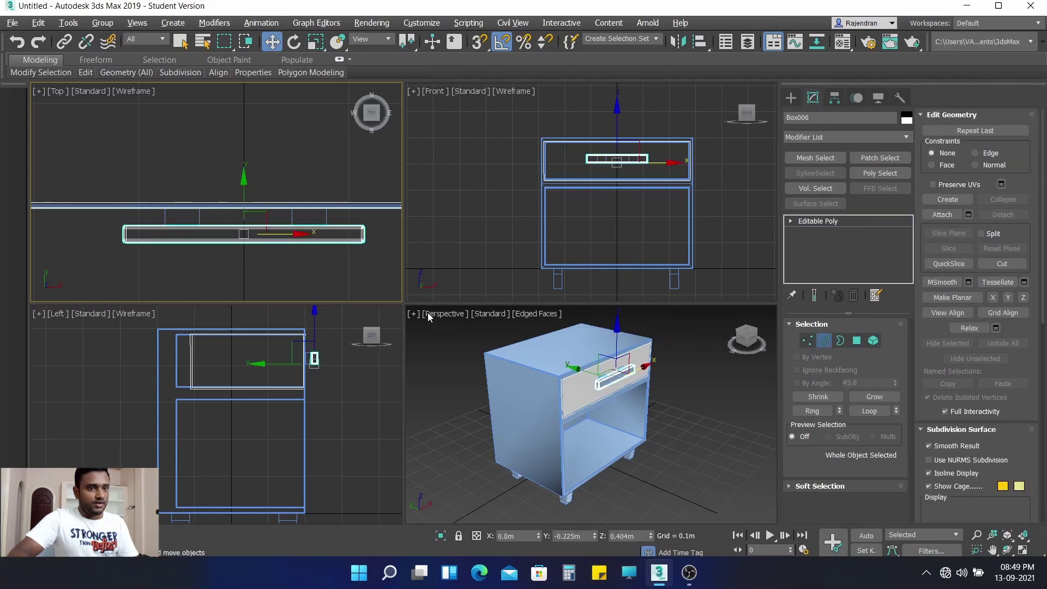
Step: Convert the right-end block Box008 to Editable Poly and select all its edges
click(328, 221)
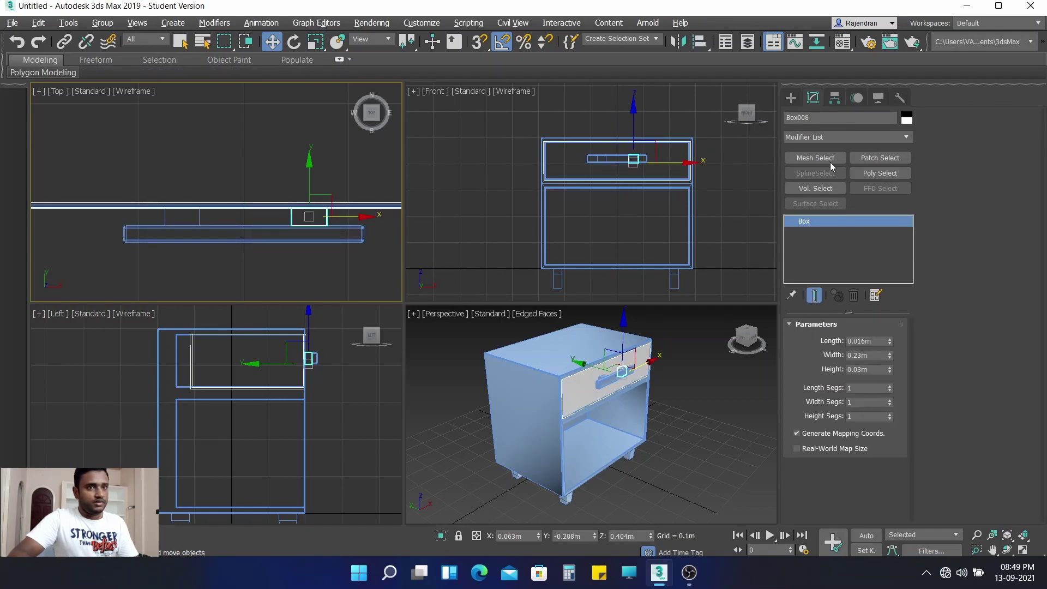
right_click(303, 218)
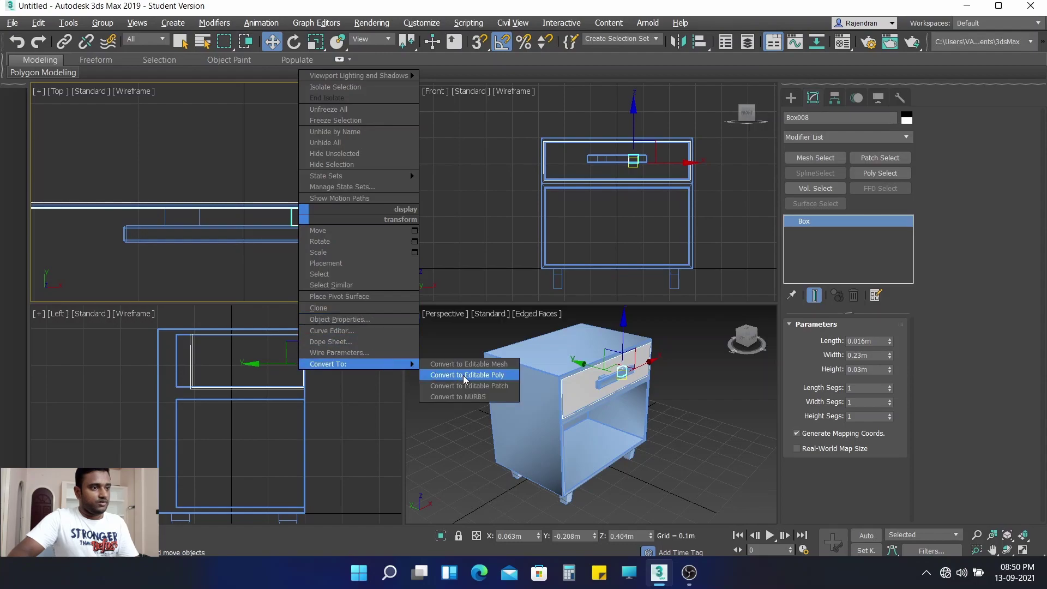
click(462, 376)
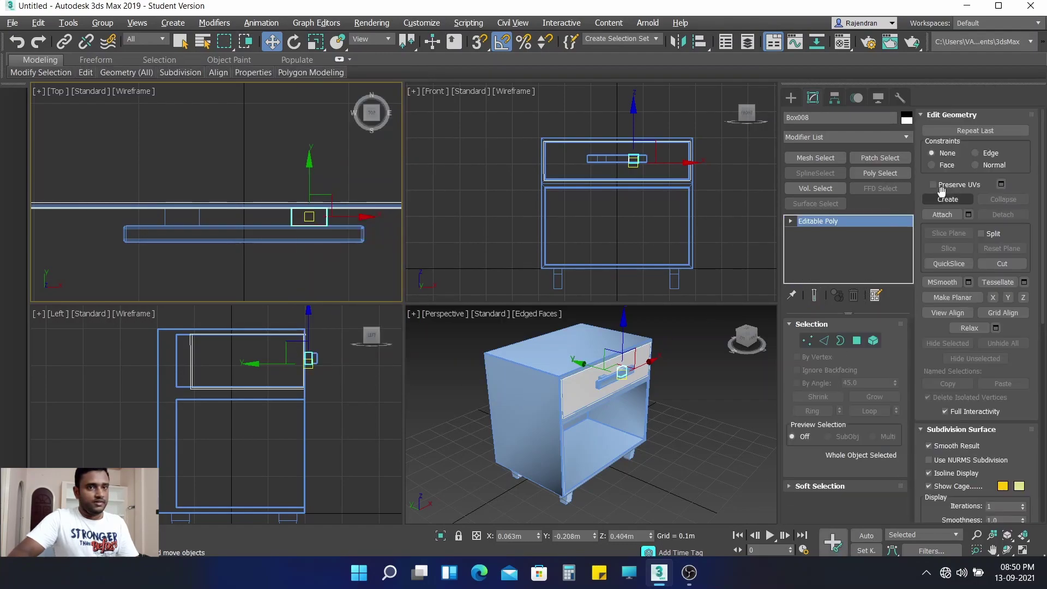
click(823, 340)
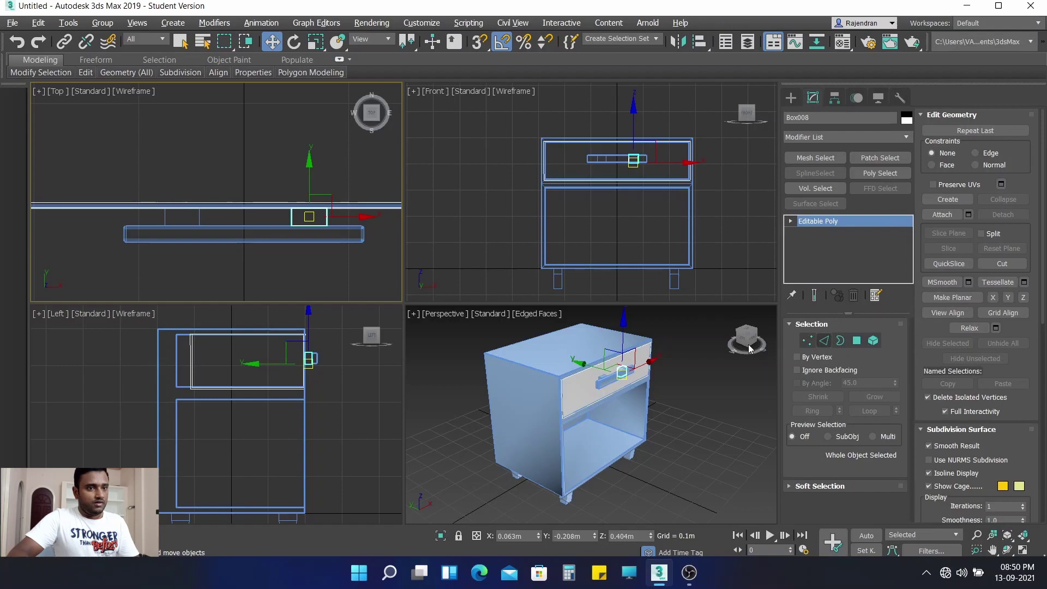
drag(323, 237, 322, 237)
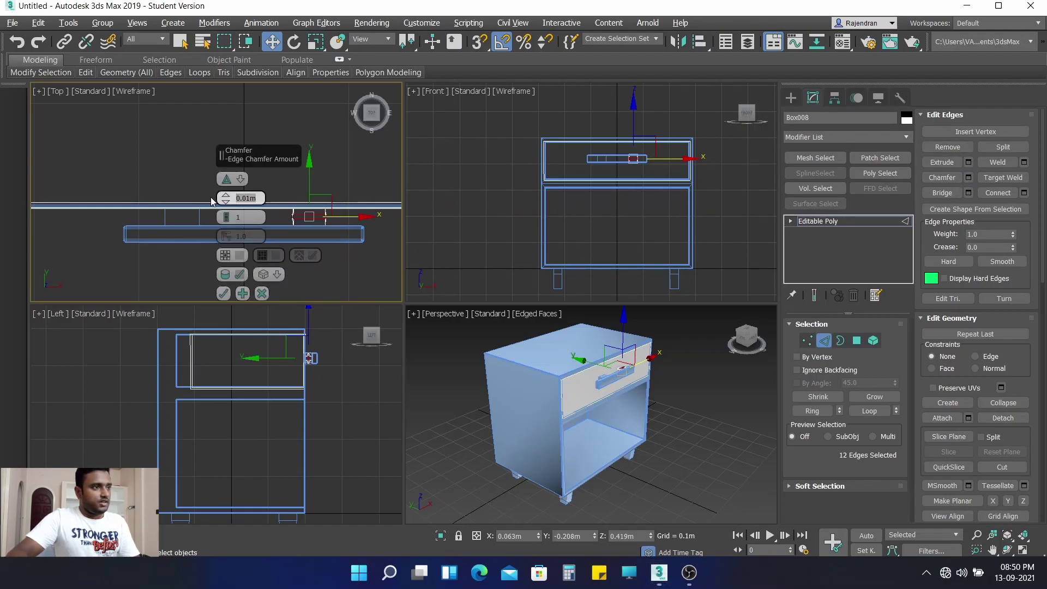
Step: Chamfer Box008's edges at 0.003m with 2 segments, then select the left-end block Box007
text(03)
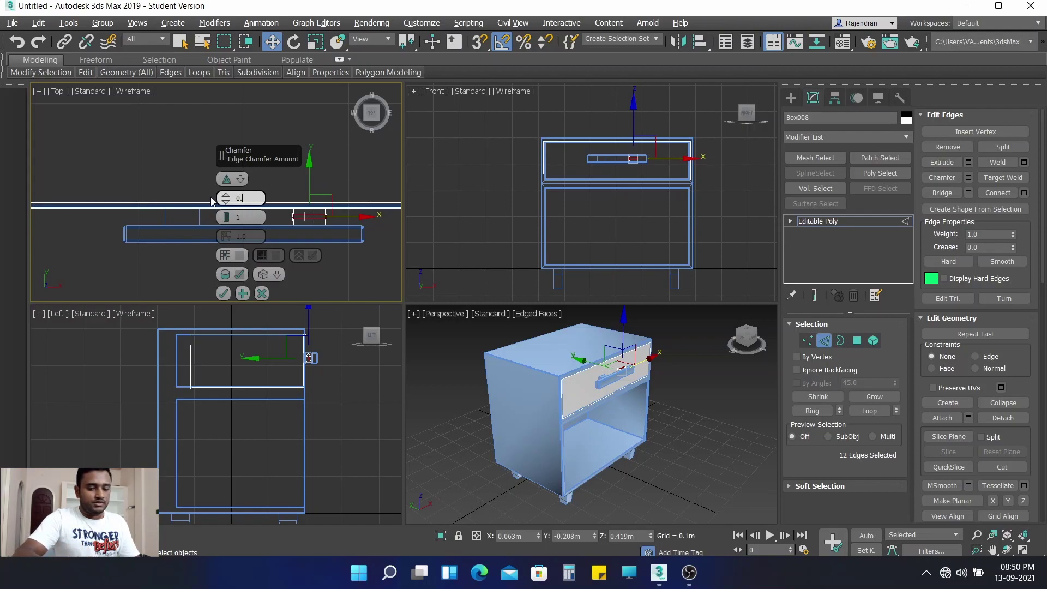
click(238, 215)
text(1)
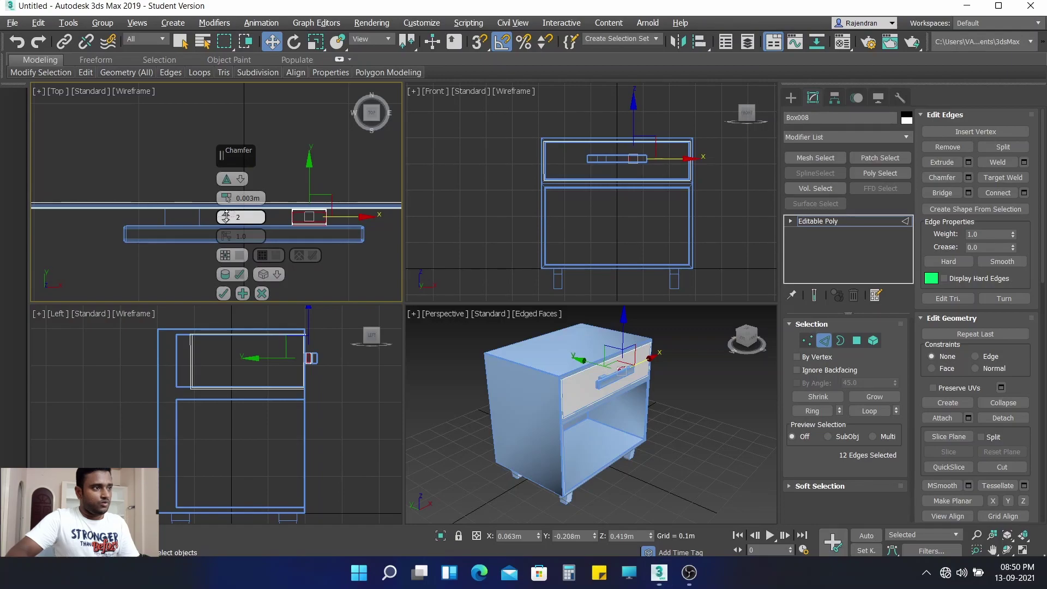
click(223, 293)
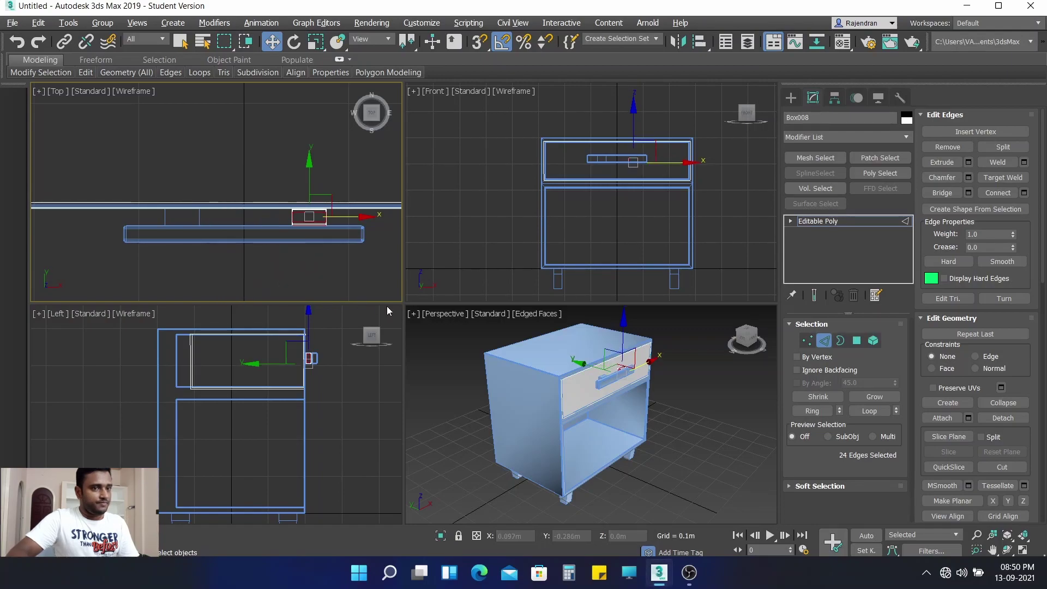
click(824, 341)
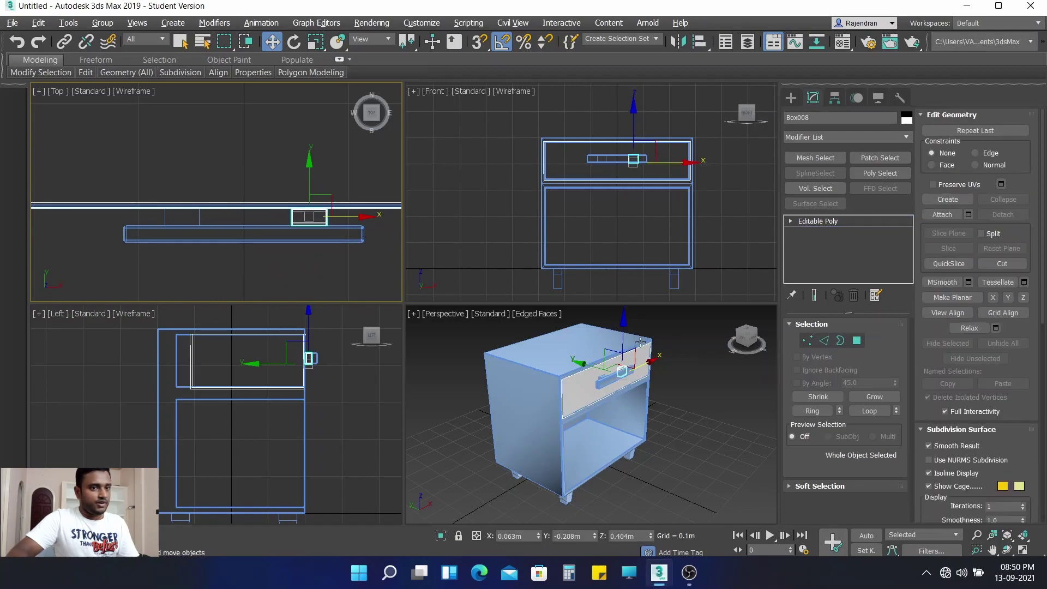
click(355, 273)
click(198, 217)
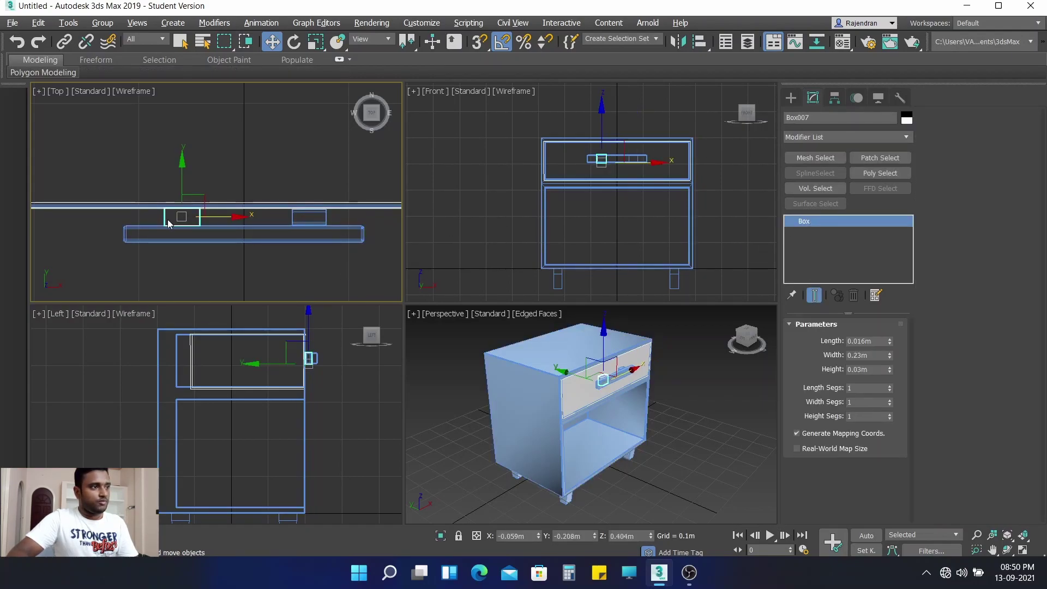
Step: Convert the left-end block Box007 to Editable Poly and select all twelve edges
right_click(283, 215)
mouse_move(220, 365)
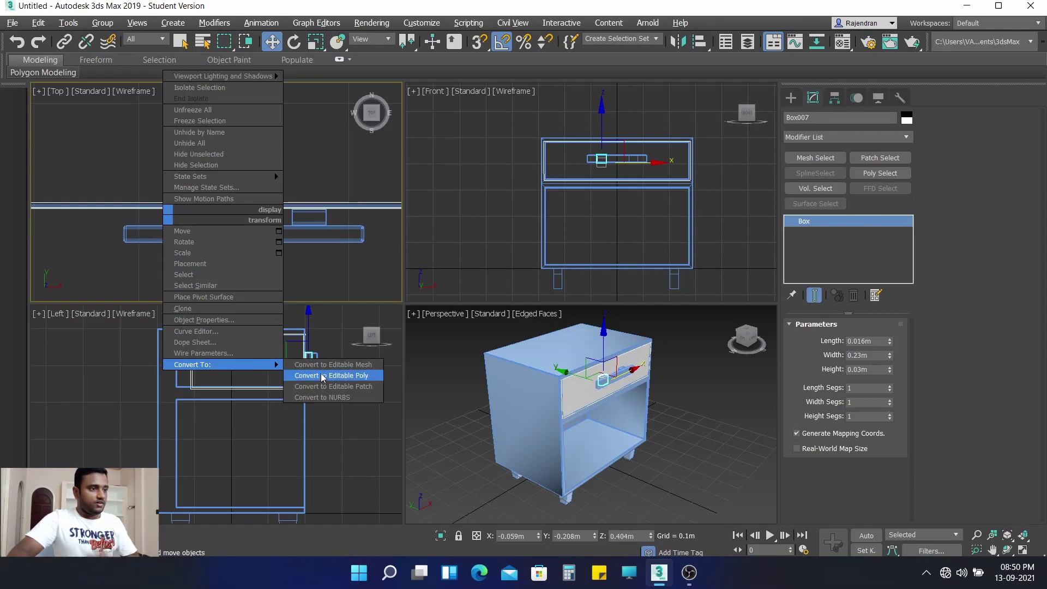
click(322, 377)
click(852, 224)
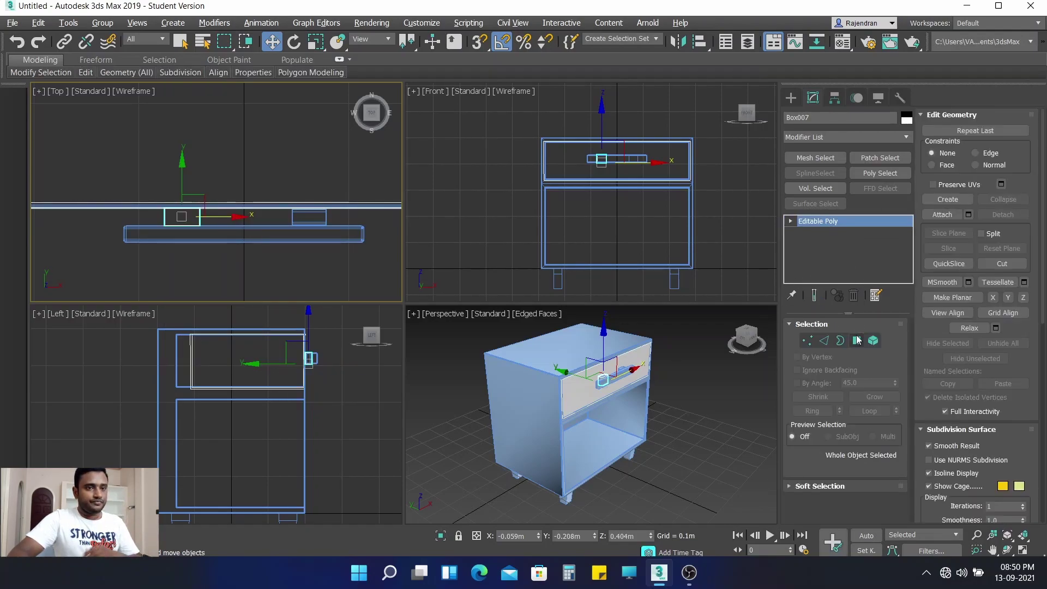
click(824, 342)
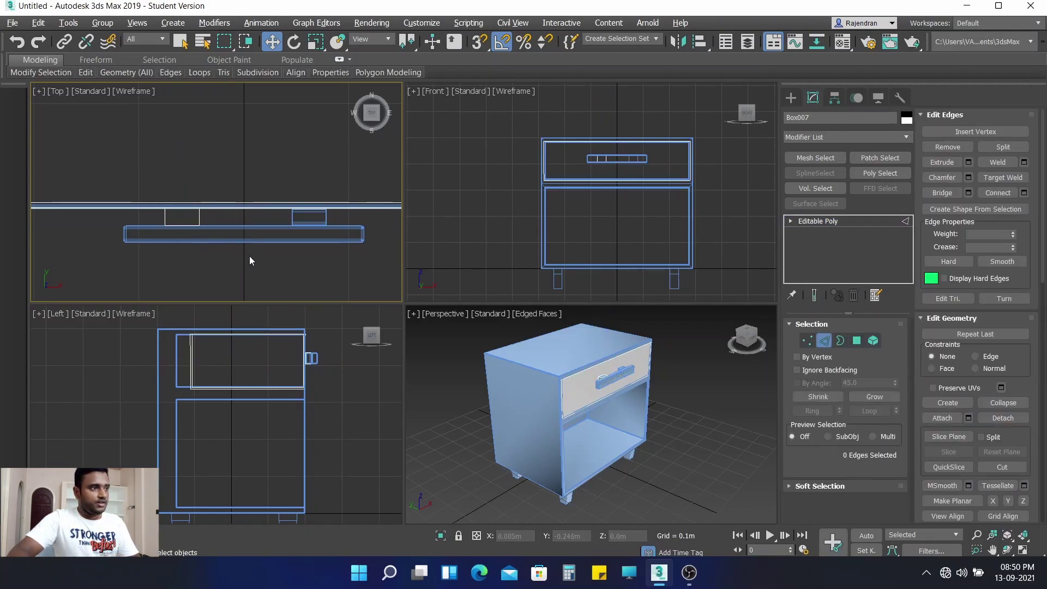
drag(167, 184, 257, 261)
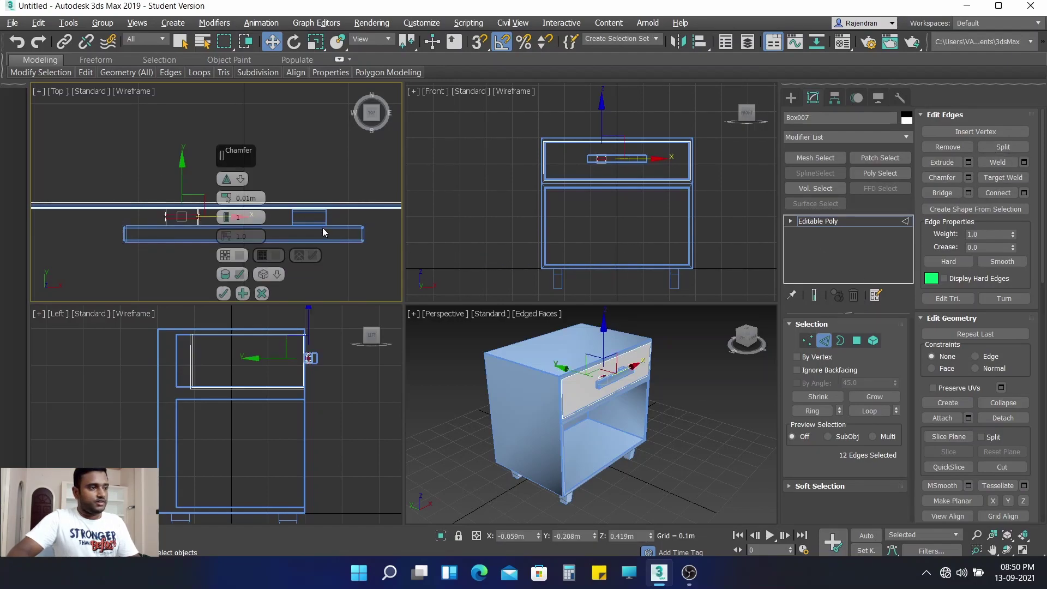
Step: Chamfer Box007's edges at 0.003m with 3 segments and clear the edge selection
click(240, 198)
text(0)
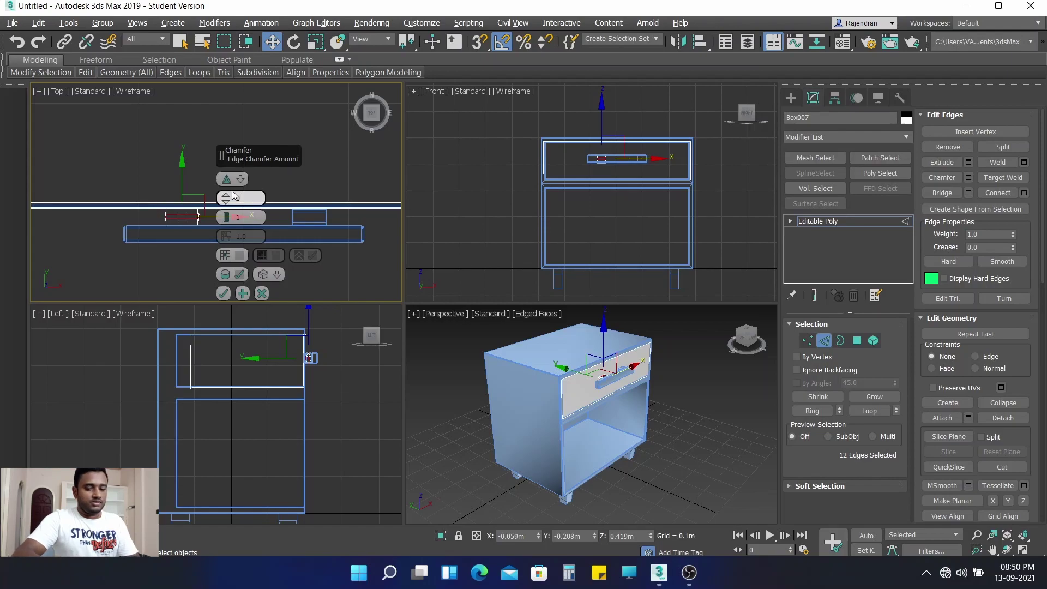
text(.003m)
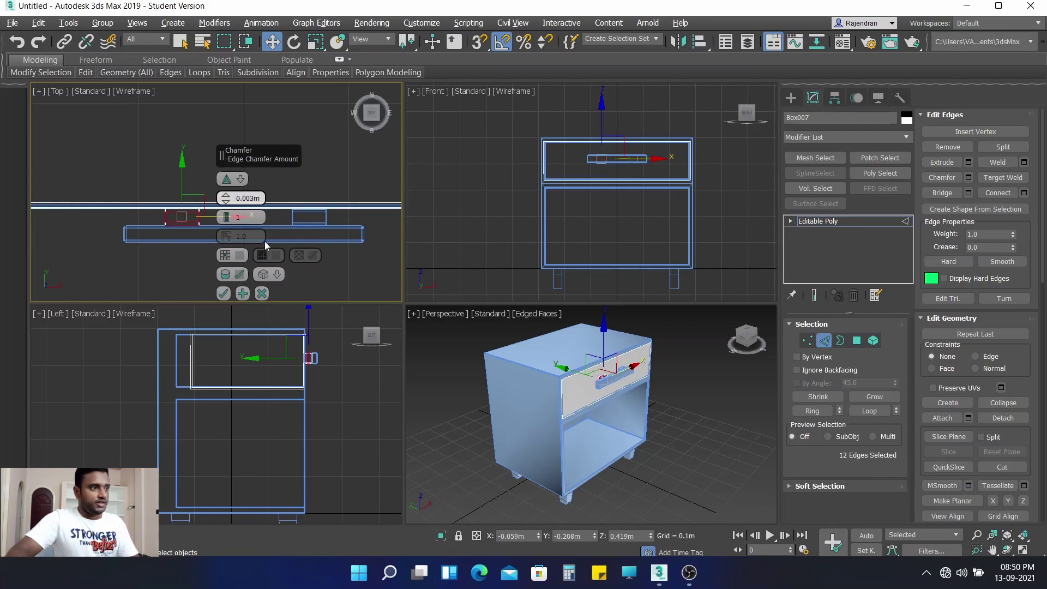
key(Return)
drag(226, 218, 224, 214)
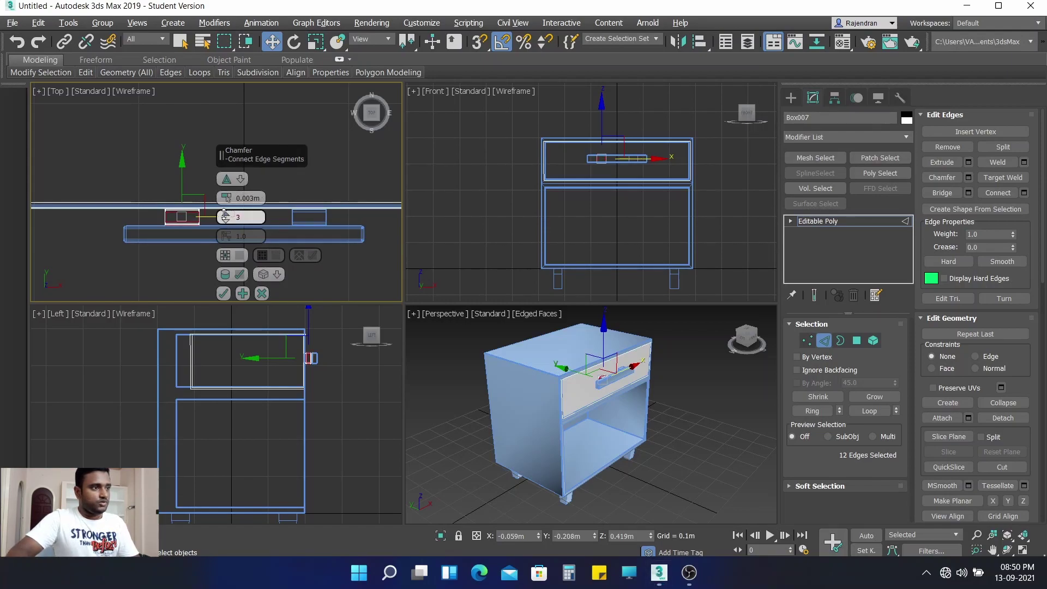
click(226, 214)
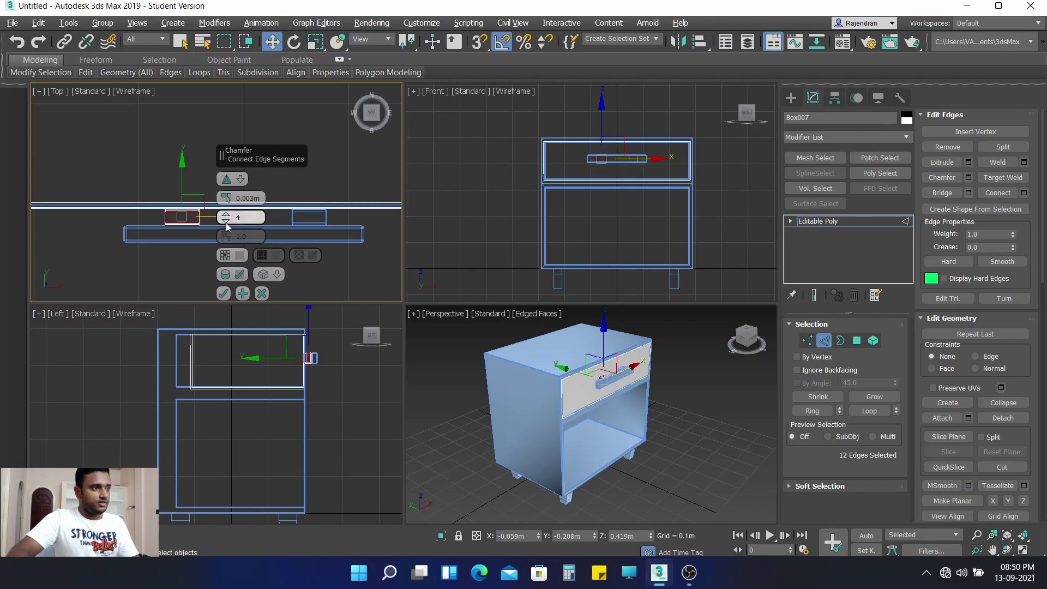
click(223, 294)
click(316, 270)
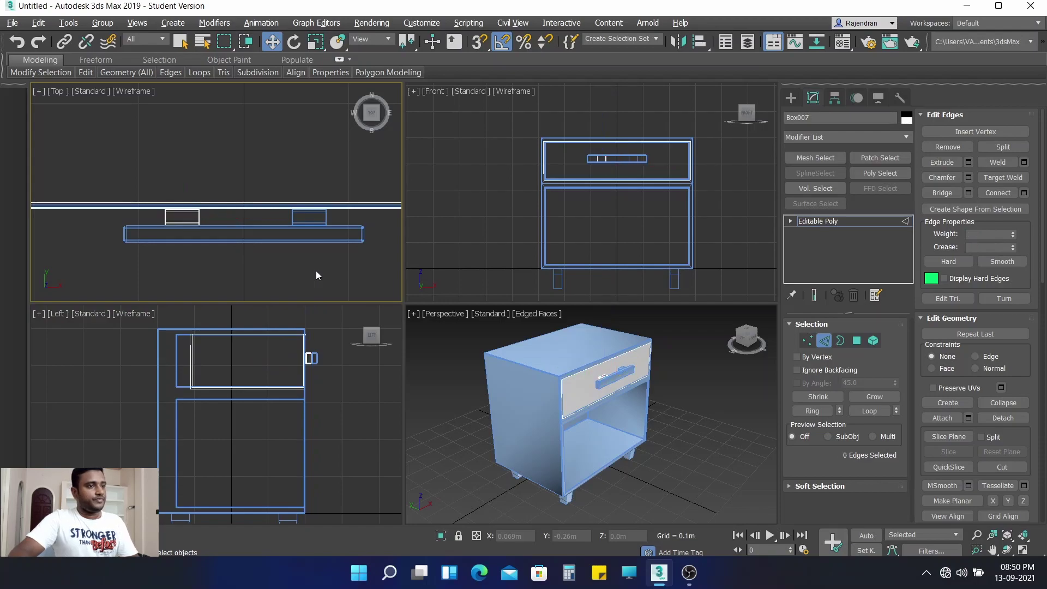
Step: Leave Edge mode, deselect the handle and select the drawer box
click(580, 391)
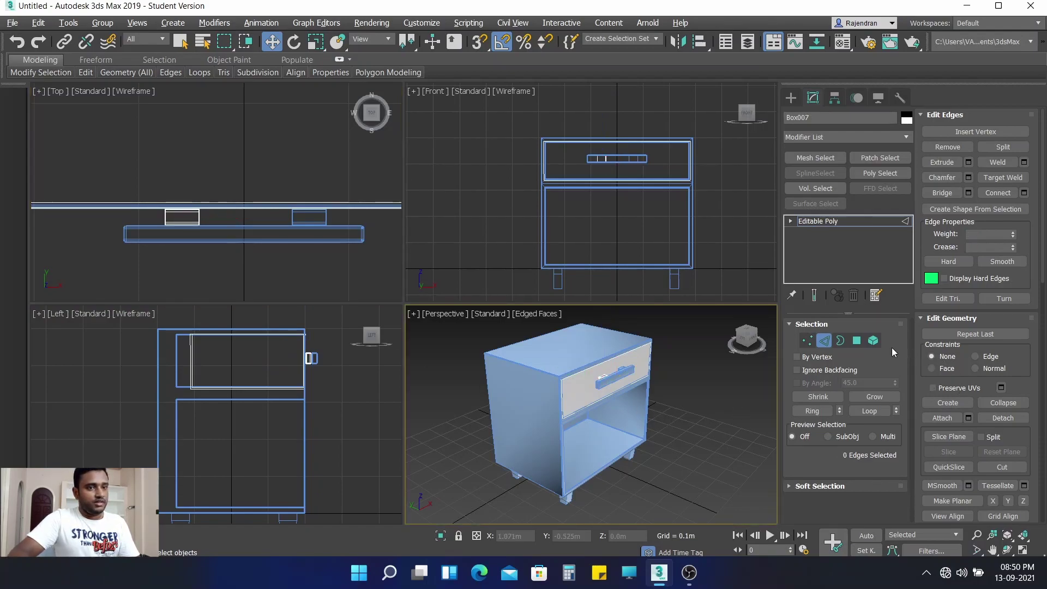
click(822, 343)
click(667, 401)
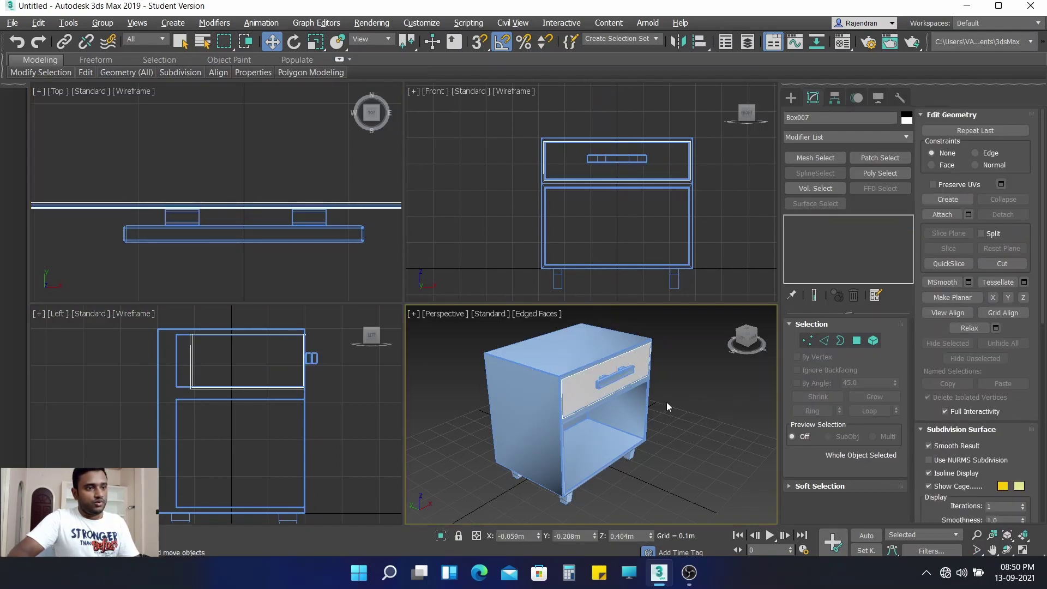
click(585, 410)
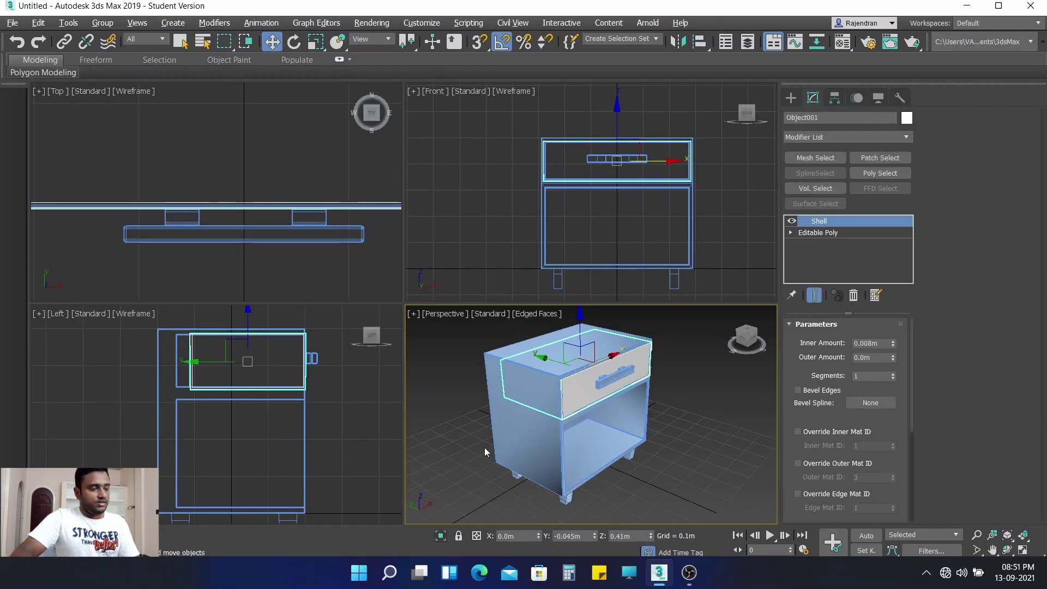
Step: Isolate the drawer box, maximize the perspective view, and convert it to Editable Poly
key(alt+q)
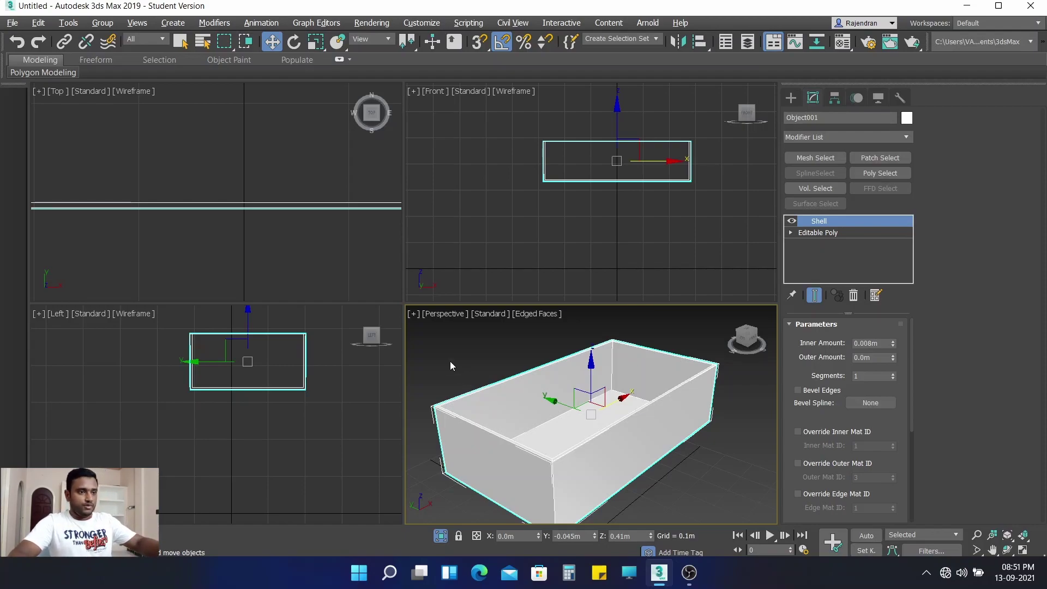
key(alt+w)
mouse_move(488, 368)
alt+middle_down()
mouse_move(385, 376)
mouse_move(524, 360)
mouse_move(497, 343)
mouse_move(507, 335)
alt+middle_up()
right_click(537, 339)
mouse_move(561, 483)
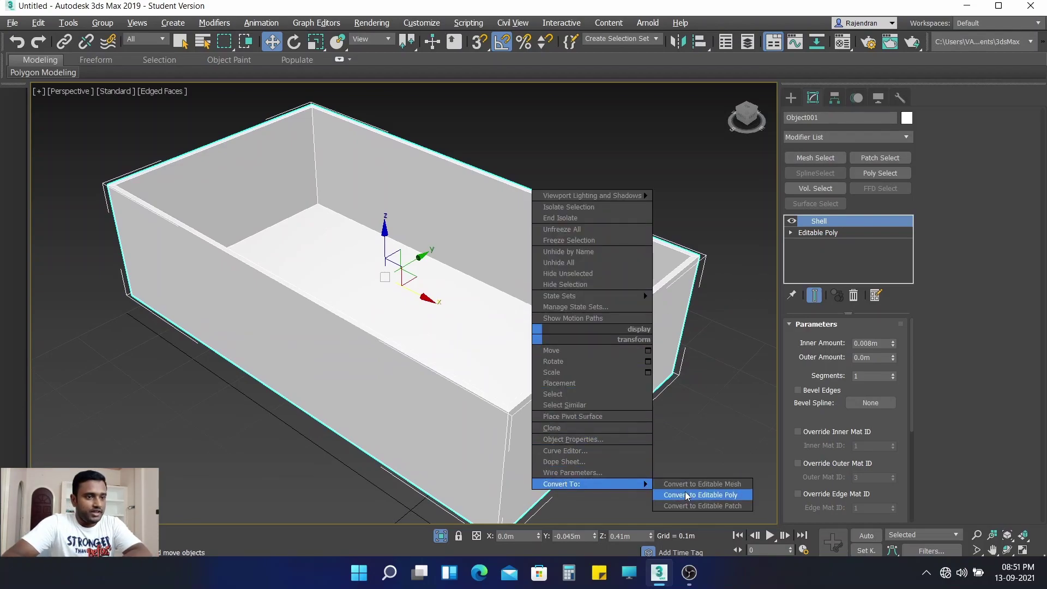
click(687, 495)
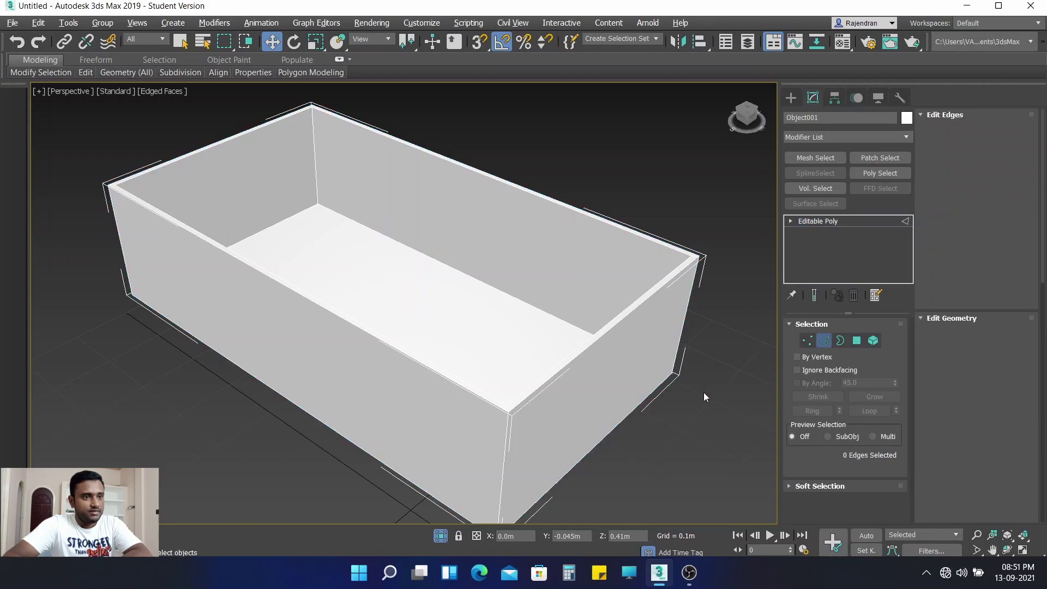
Step: Marquee-select all edges of the drawer box
scroll(703, 391, down, 3)
scroll(696, 387, down, 2)
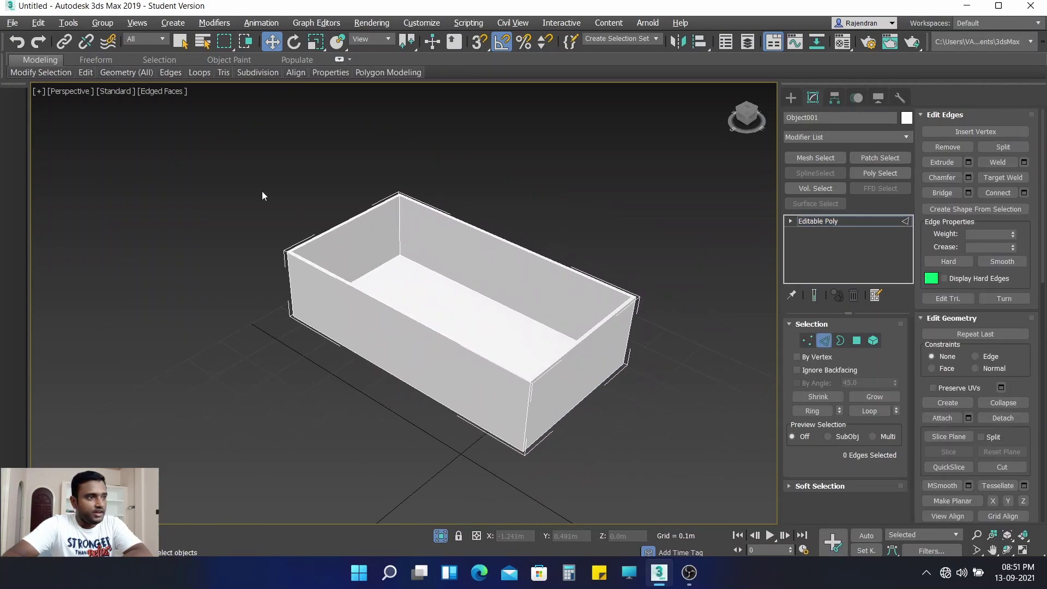
drag(319, 277, 669, 487)
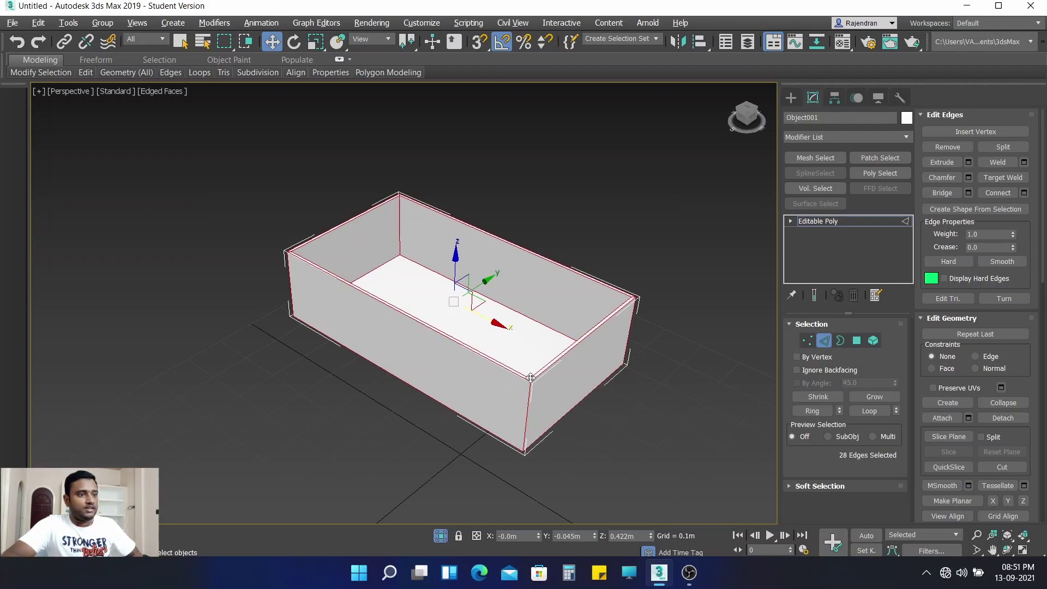
scroll(528, 378, up, 3)
scroll(540, 381, up, 2)
scroll(540, 382, up, 2)
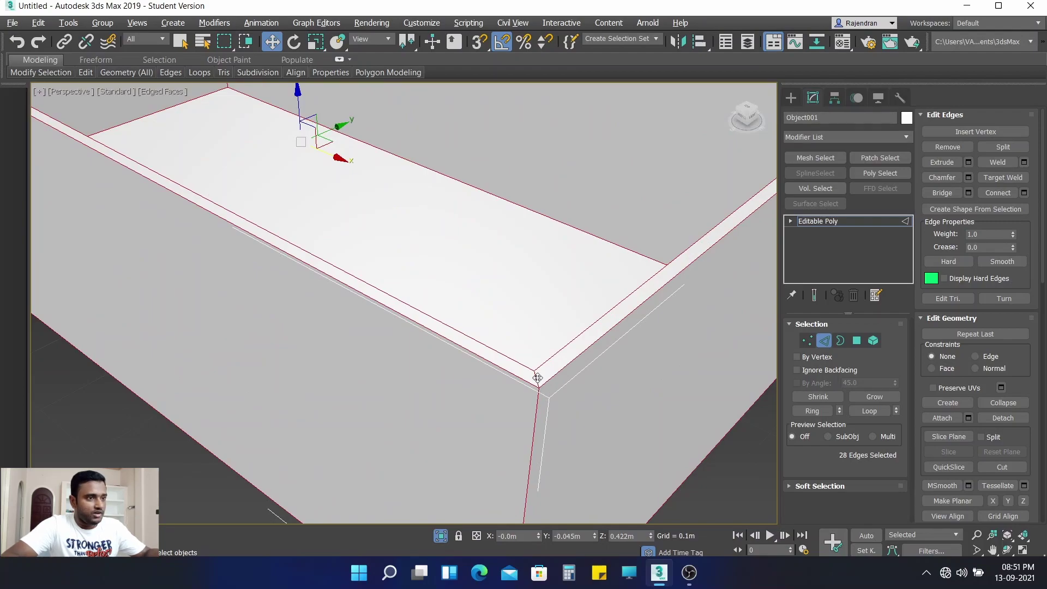
scroll(538, 378, down, 1)
scroll(554, 369, down, 2)
scroll(603, 240, down, 3)
Step: Deselect the corner edges so 24 edges remain selected for chamfering
middle_drag(603, 240, 549, 319)
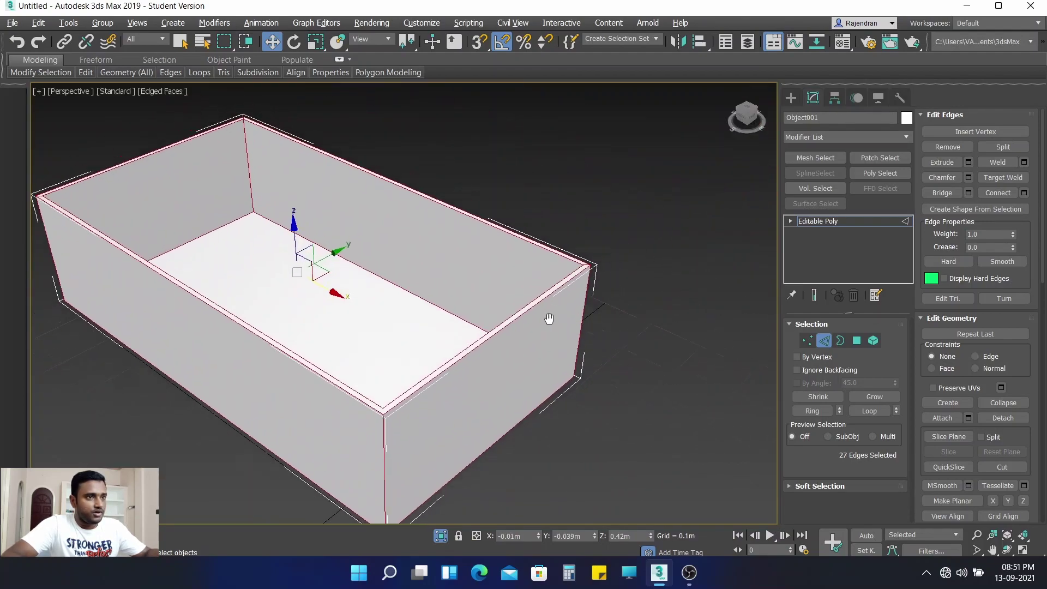
scroll(549, 318, up, 3)
scroll(552, 294, up, 1)
alt+click(697, 210)
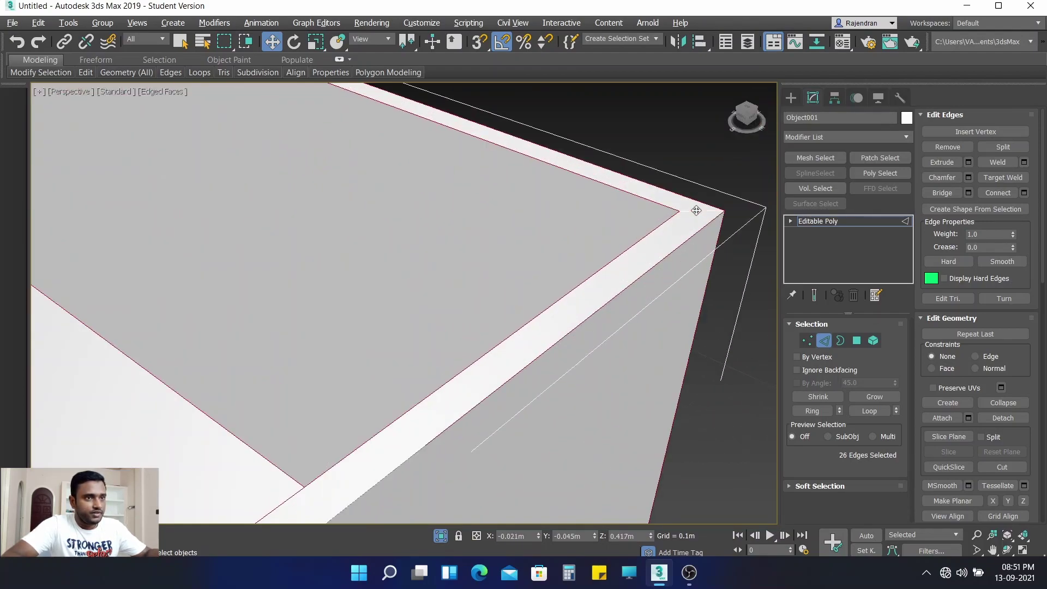
scroll(488, 276, down, 3)
mouse_move(488, 276)
alt+middle_down()
mouse_move(599, 327)
mouse_move(500, 203)
alt+middle_up()
scroll(398, 207, up, 3)
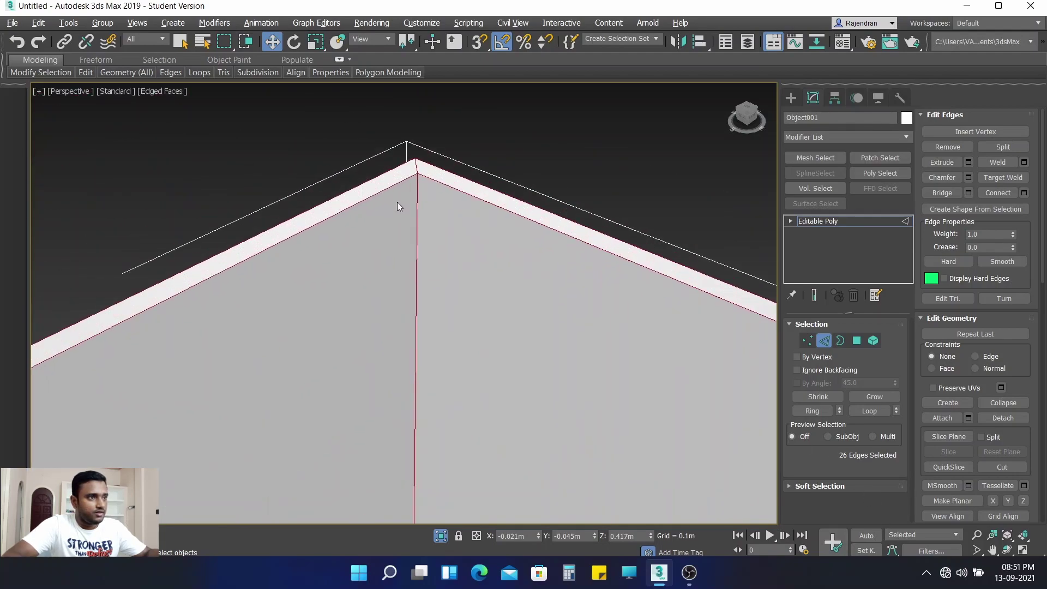
scroll(295, 376, down, 2)
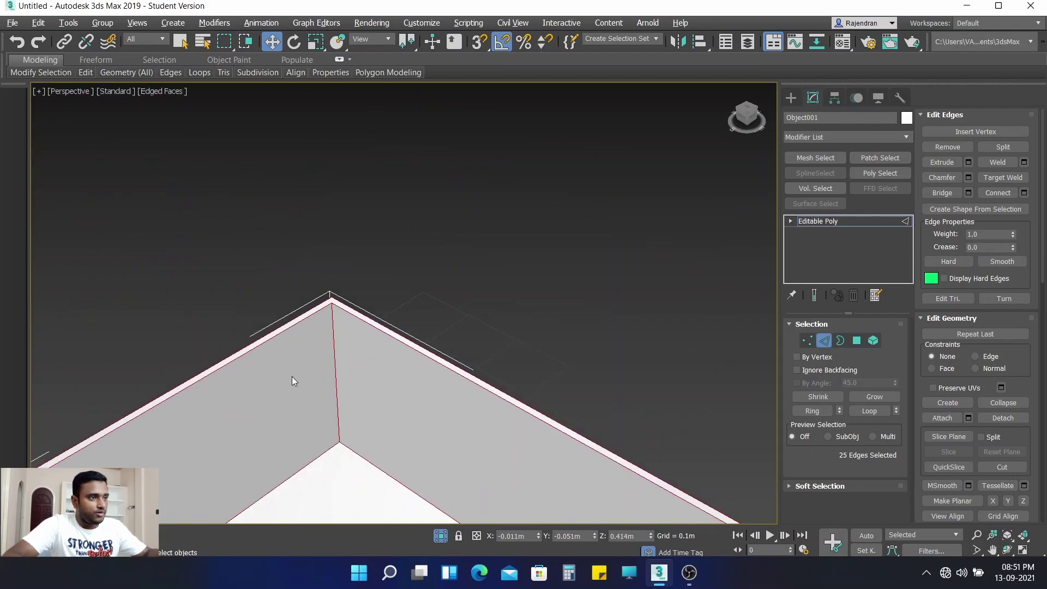
middle_drag(295, 382, 608, 147)
scroll(469, 183, up, 2)
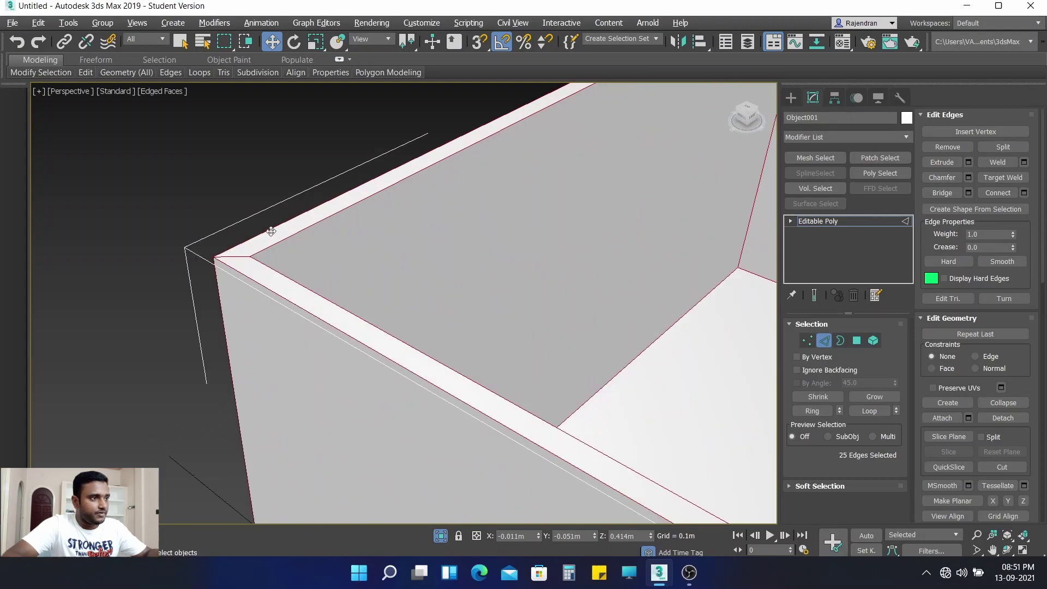
alt+click(236, 257)
scroll(548, 280, down, 2)
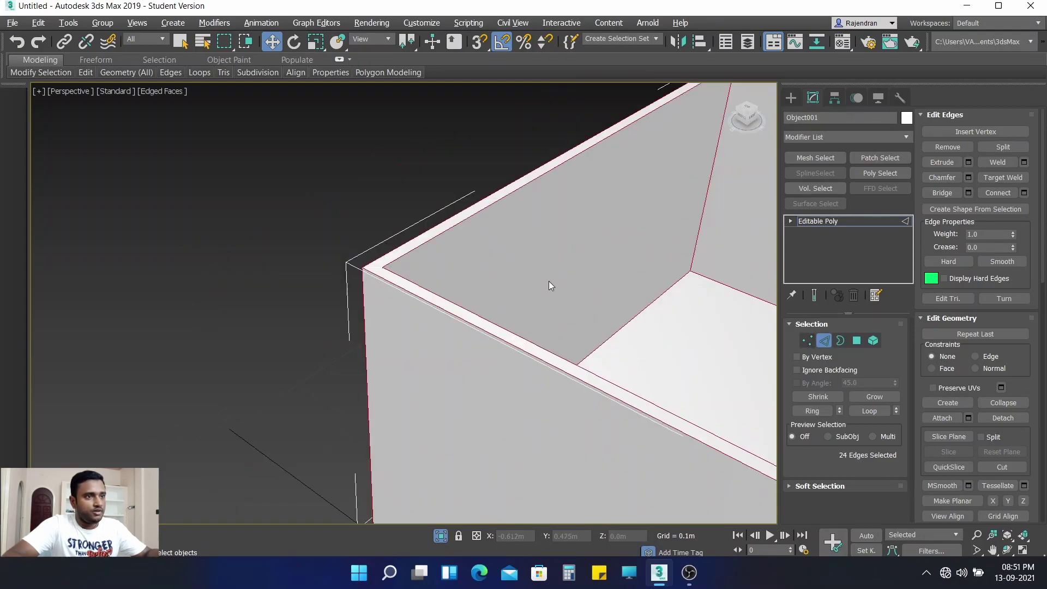
scroll(548, 281, up, 3)
scroll(549, 280, up, 2)
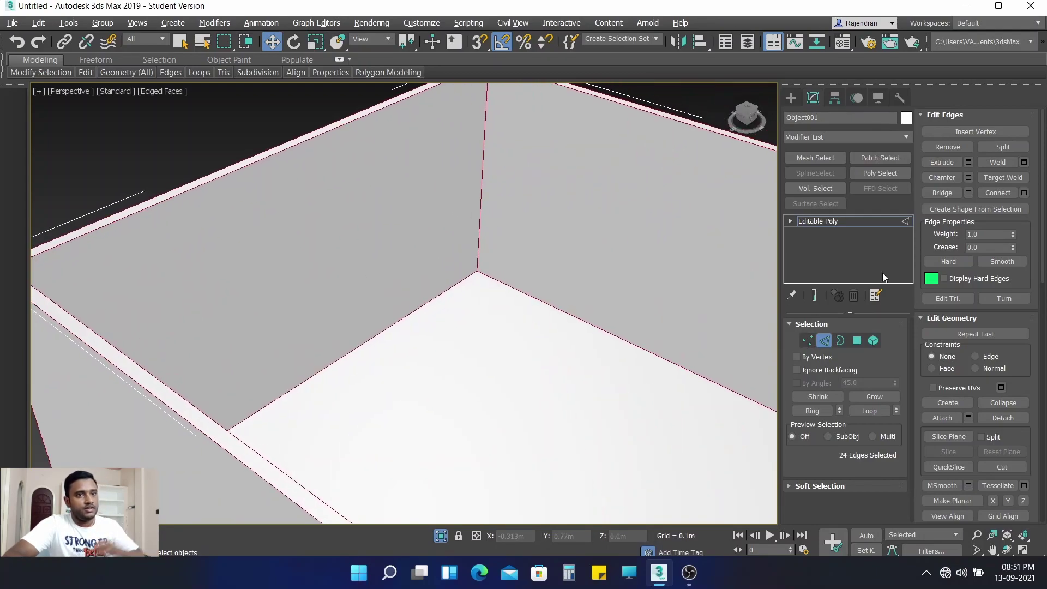
Step: Chamfer the drawer's 24 edges at 0.003m with 3 segments and exit isolation
click(968, 178)
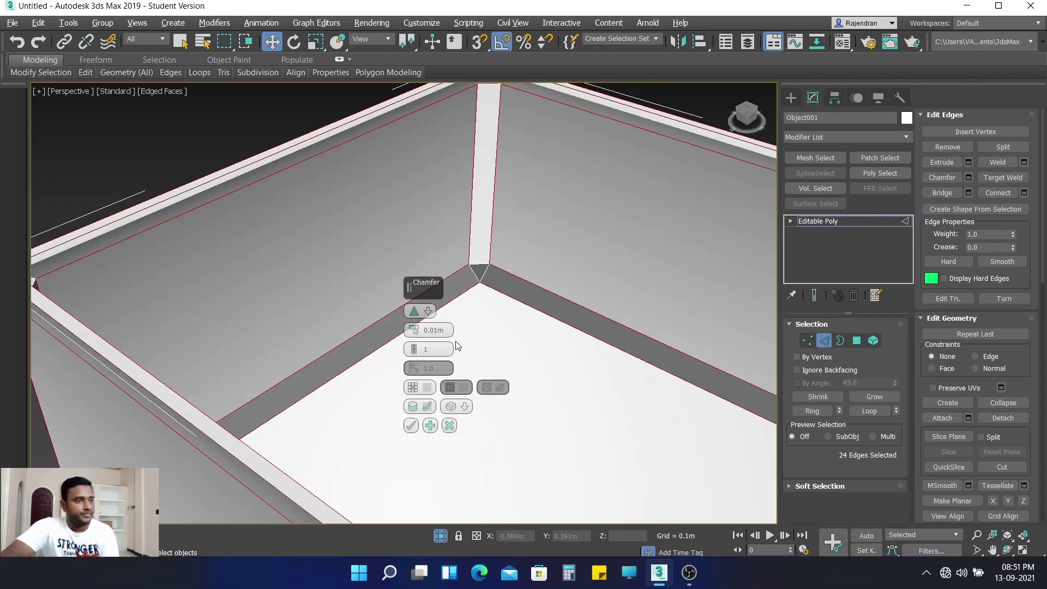
drag(444, 326, 394, 330)
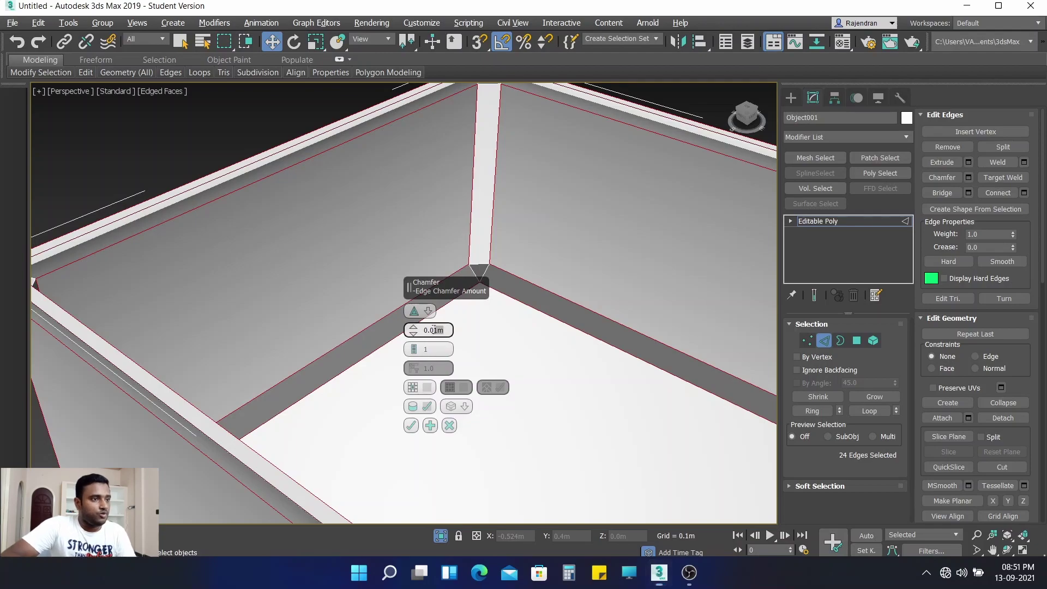
text(0.00)
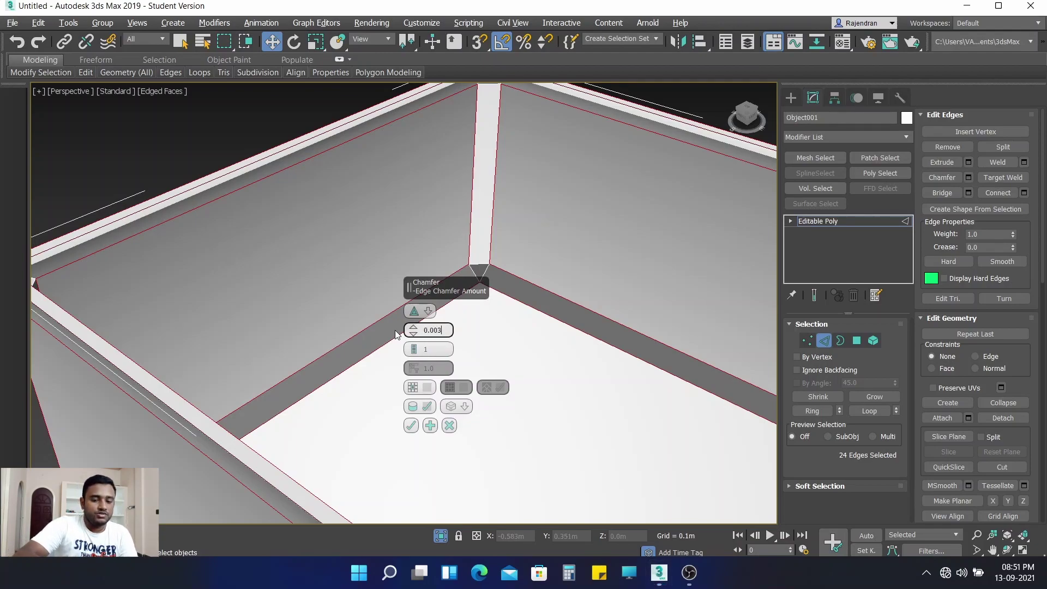
text(3)
key(Return)
click(420, 352)
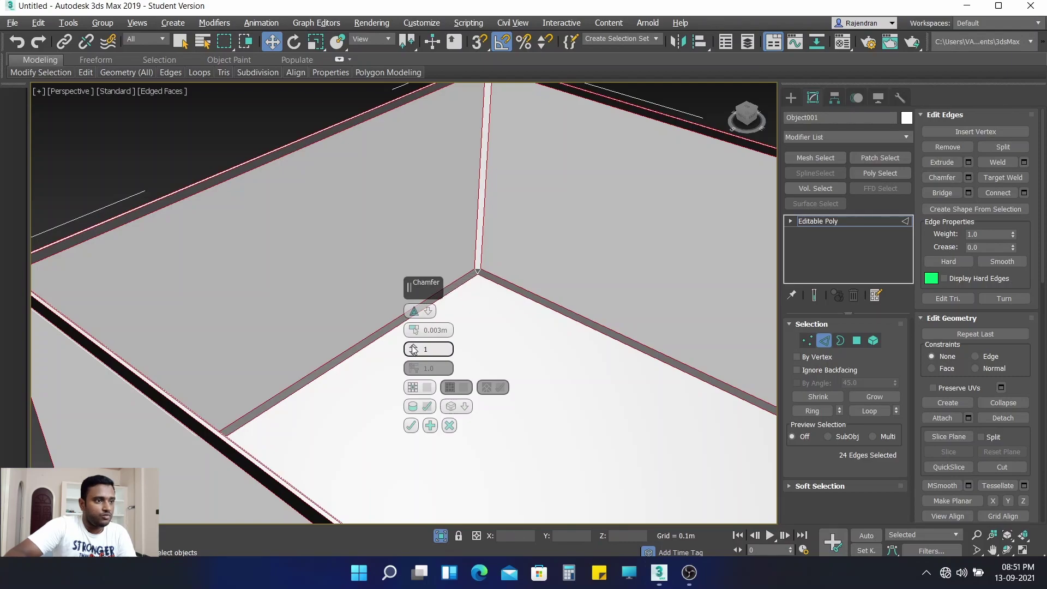
drag(412, 344, 412, 335)
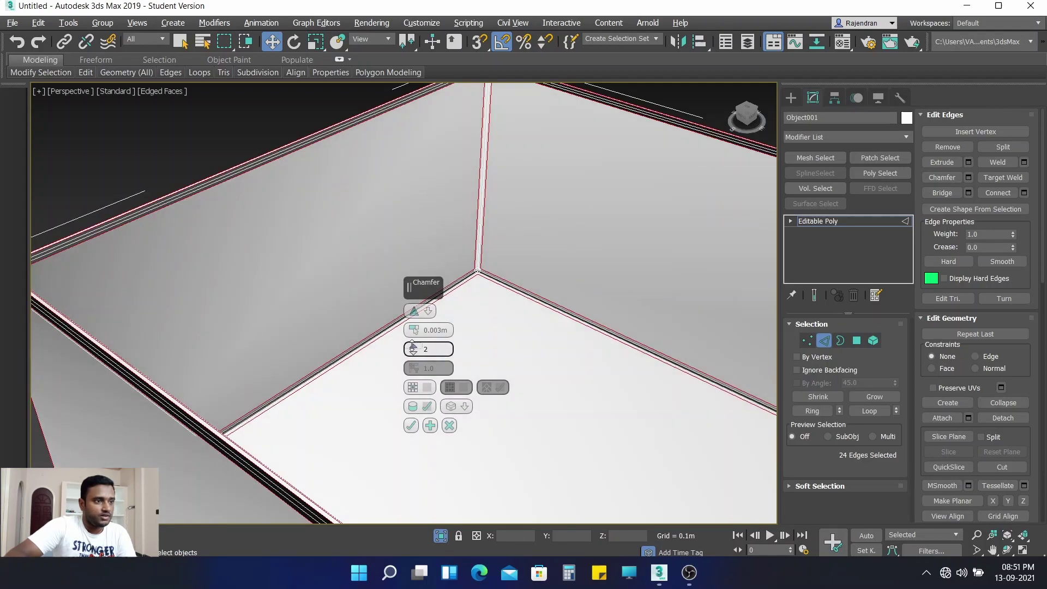
click(411, 426)
scroll(526, 388, down, 3)
scroll(590, 398, down, 3)
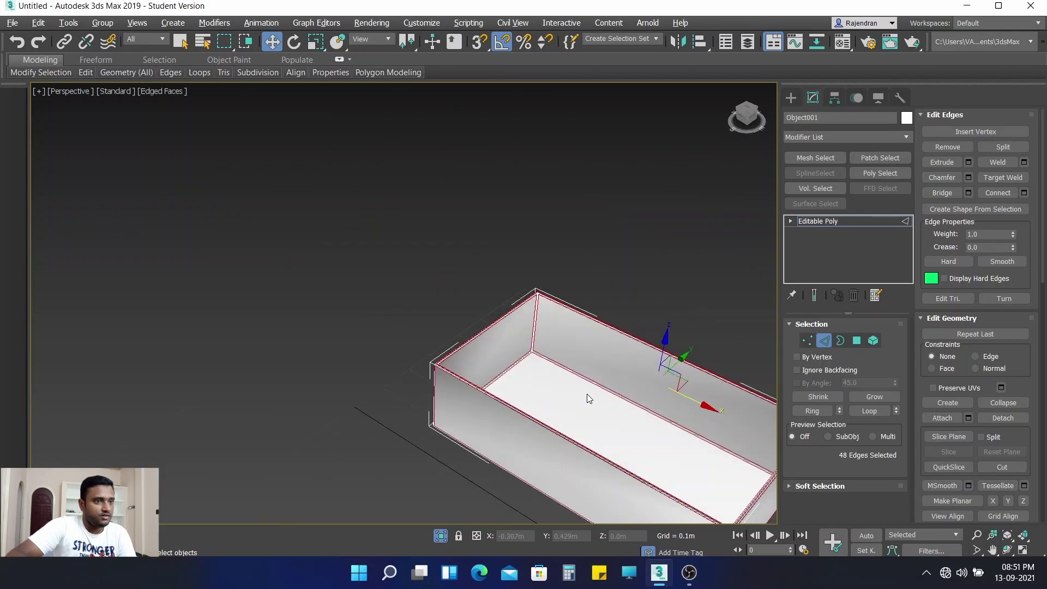
mouse_move(590, 397)
middle_down()
mouse_move(417, 311)
mouse_move(382, 275)
middle_up()
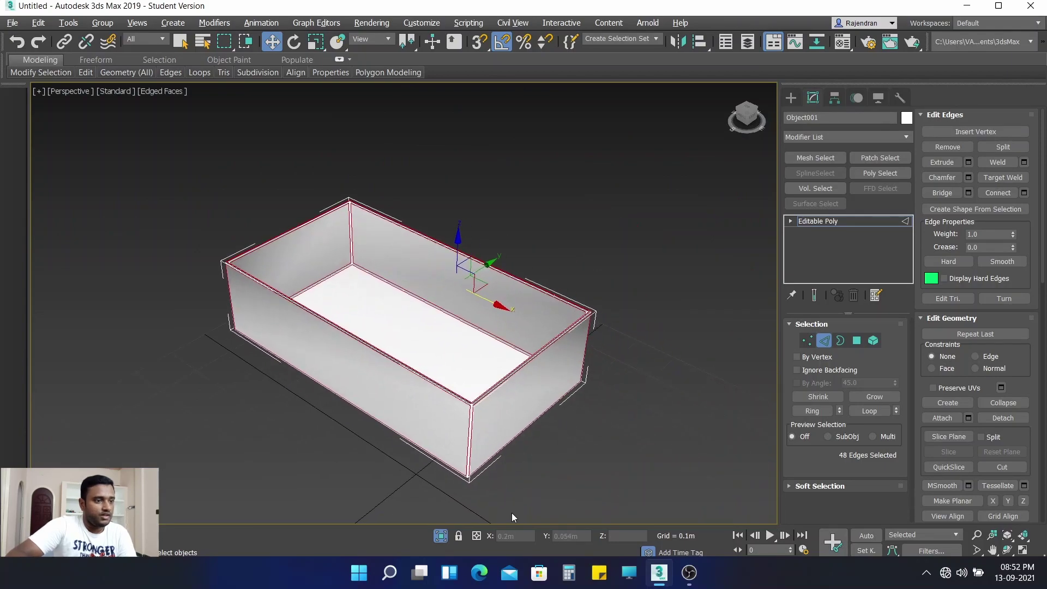
click(441, 536)
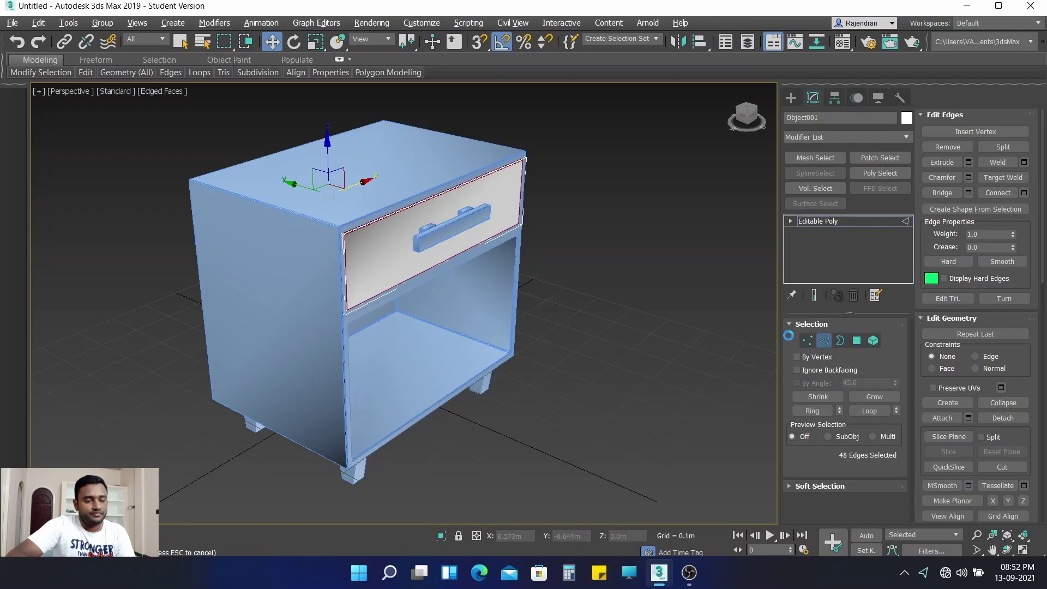
Step: Exit drawer edge editing and set all three handle pieces' object color to gray
click(589, 323)
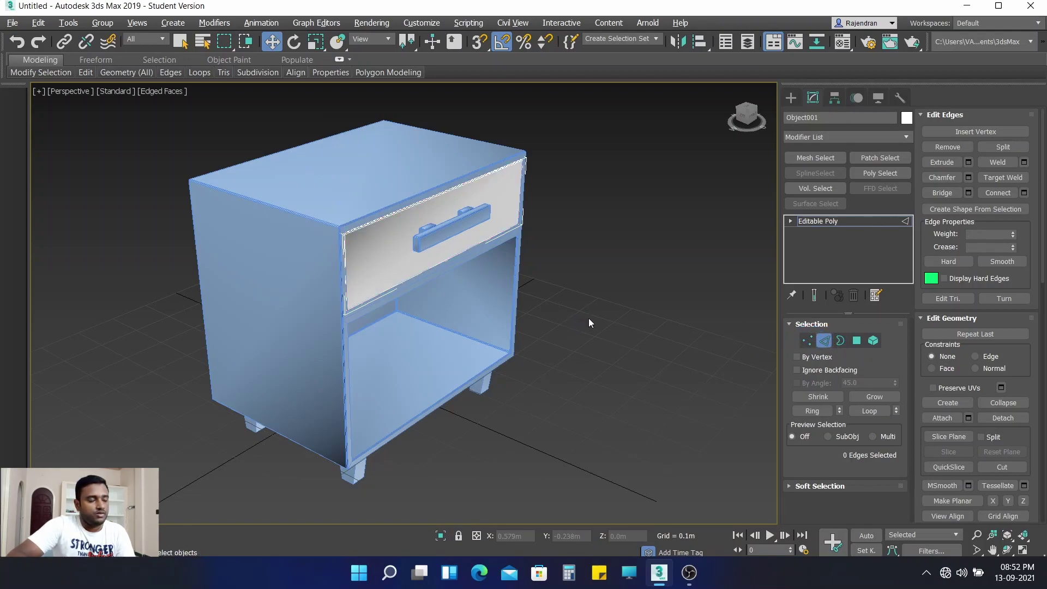
click(826, 343)
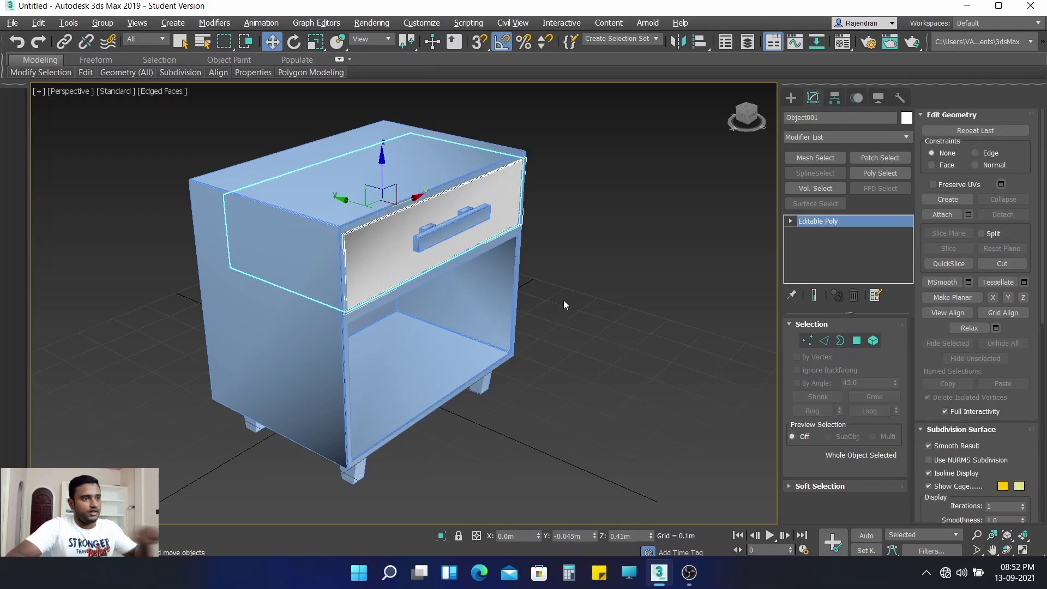
click(640, 296)
click(393, 226)
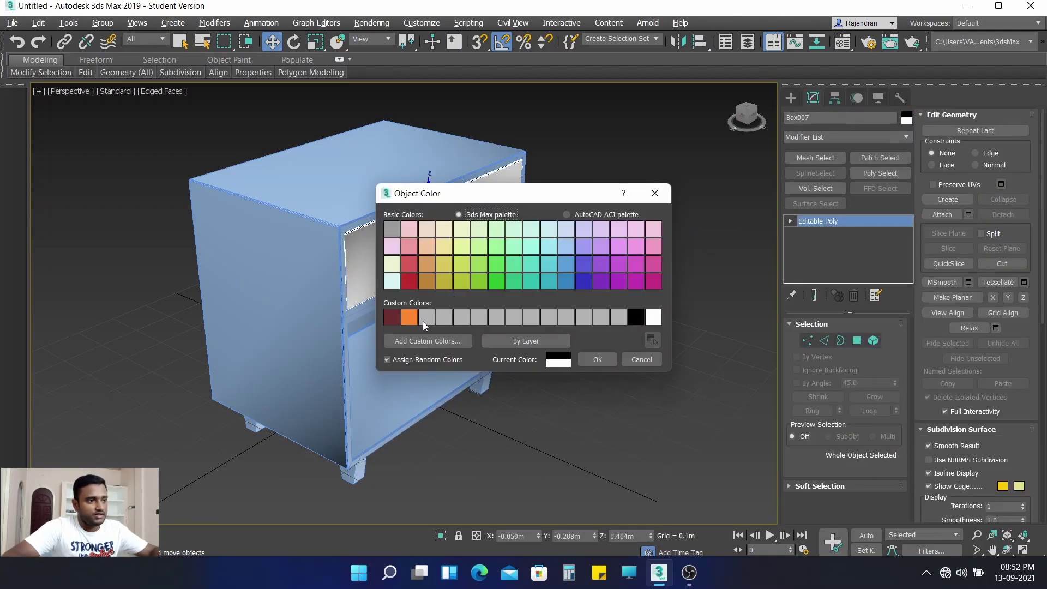
click(618, 317)
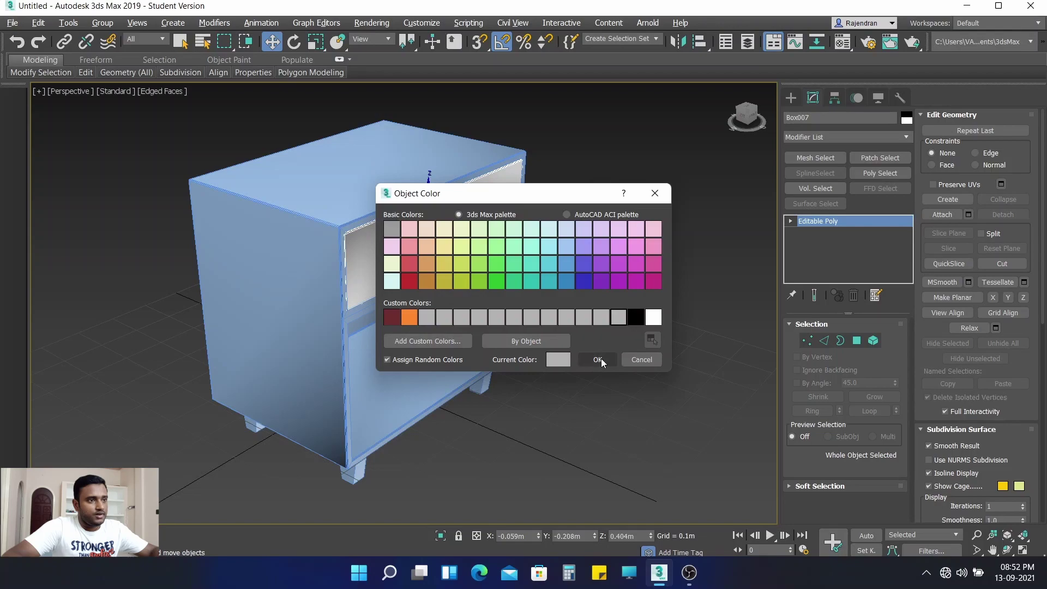
click(598, 359)
click(463, 217)
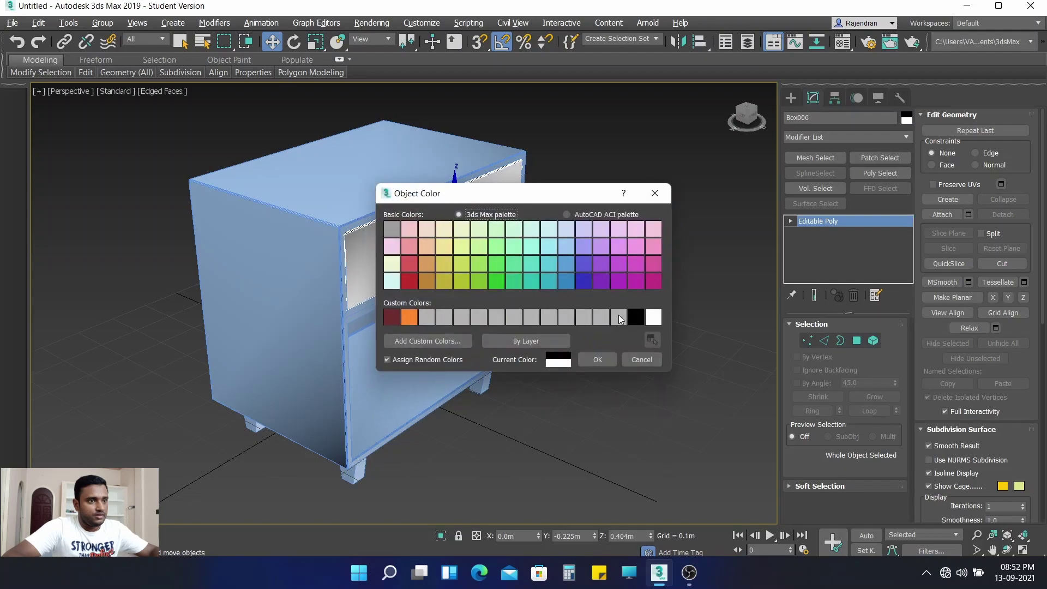
click(619, 318)
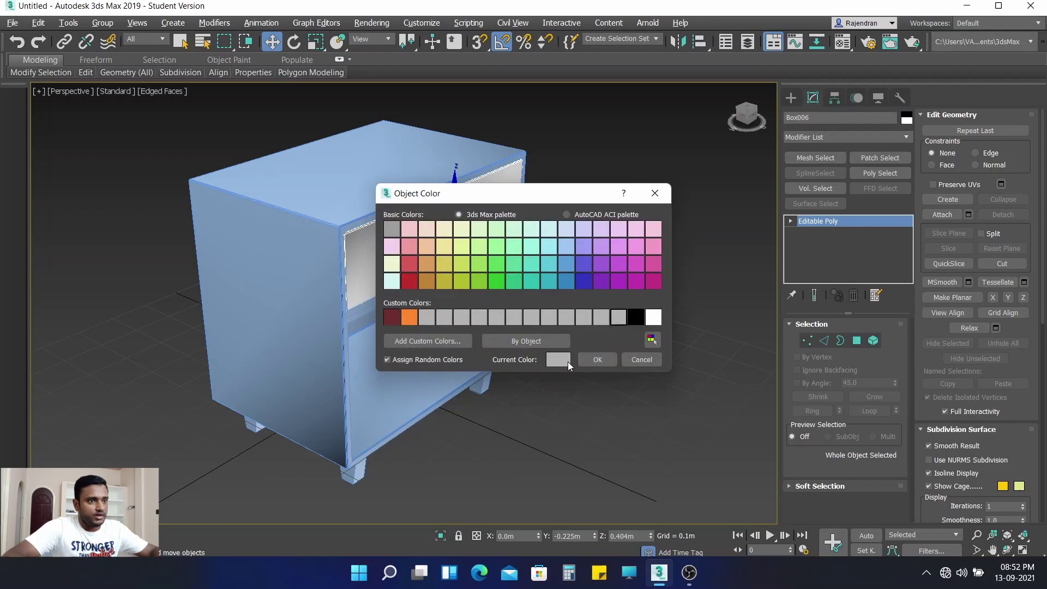
click(608, 358)
click(667, 241)
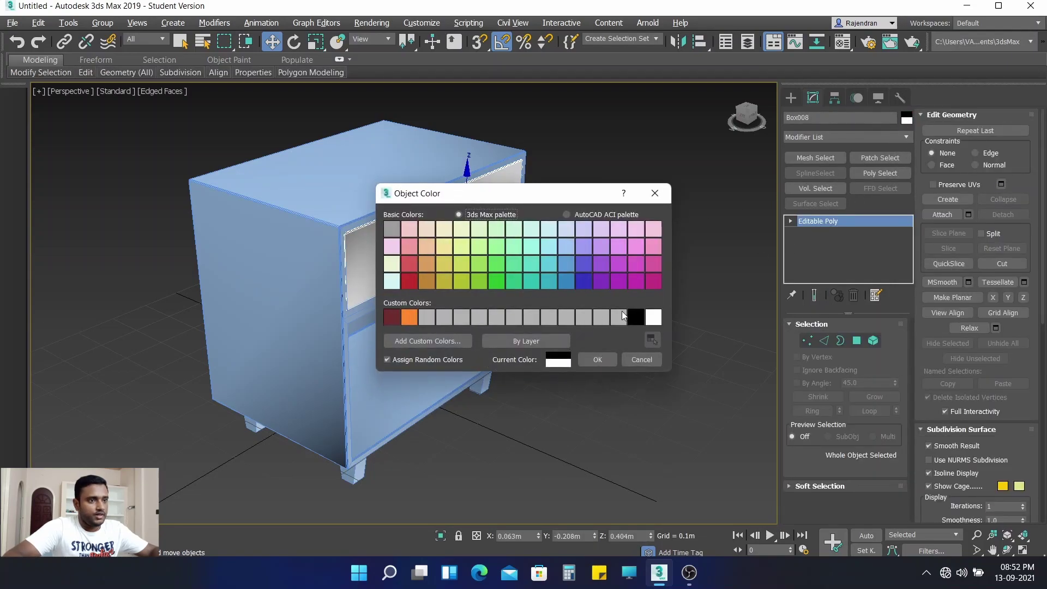
click(618, 316)
click(593, 361)
Step: Give the cabinet body Box001 an orange object color
click(717, 255)
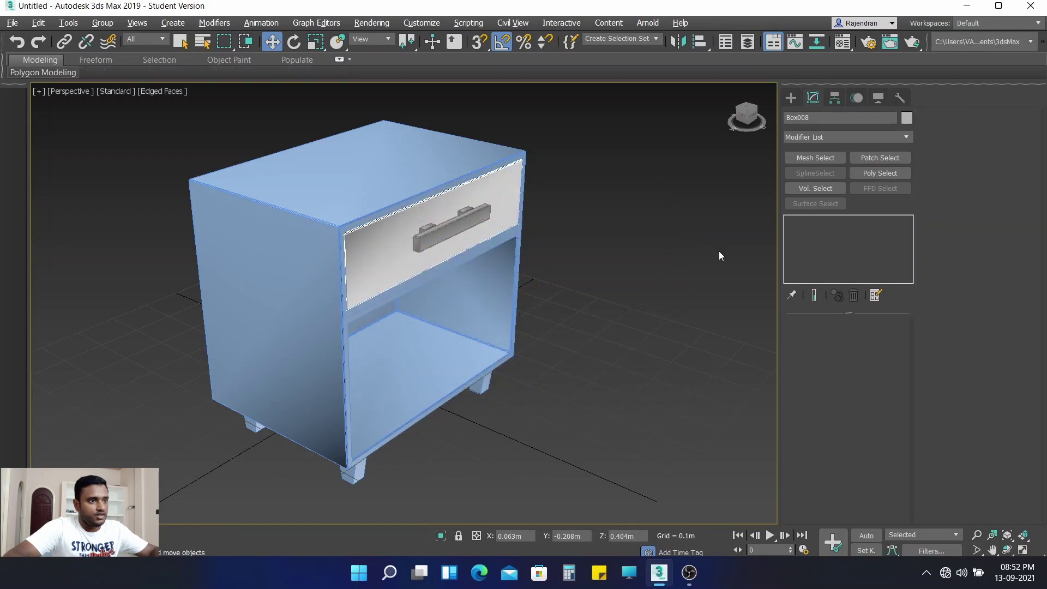
click(268, 345)
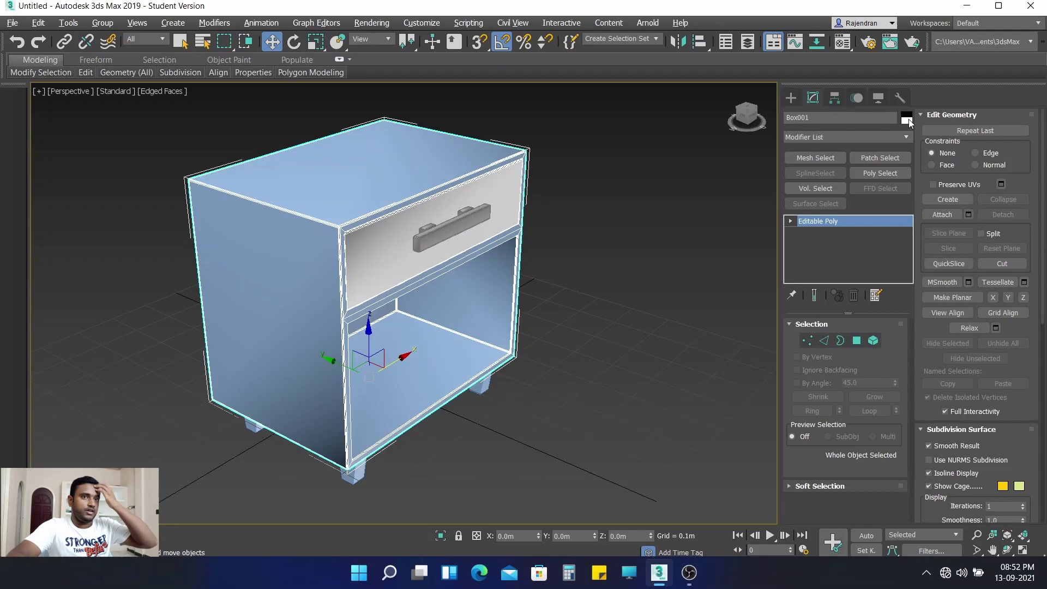
click(906, 118)
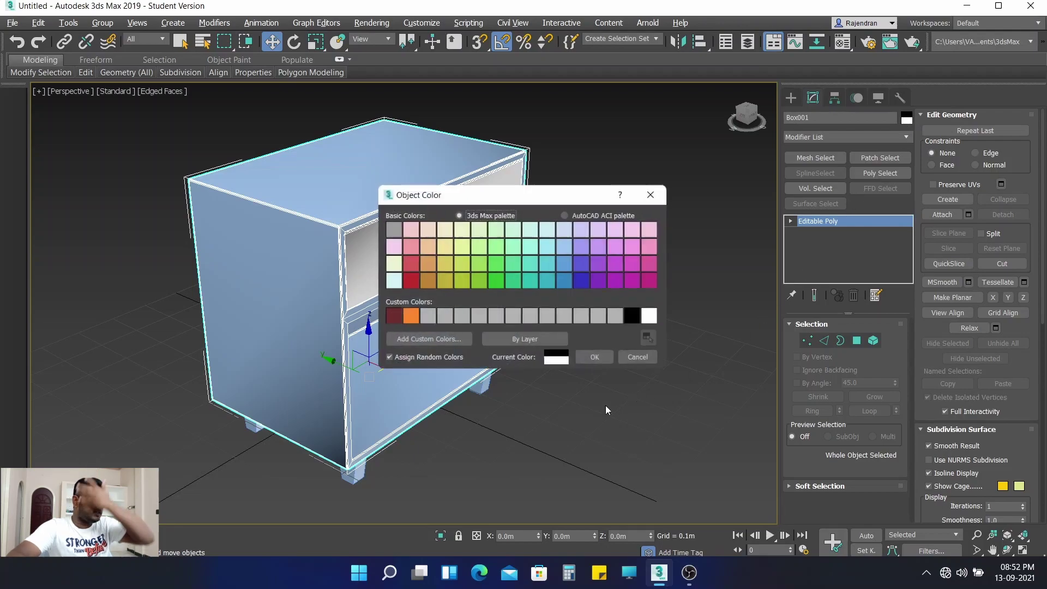
click(412, 321)
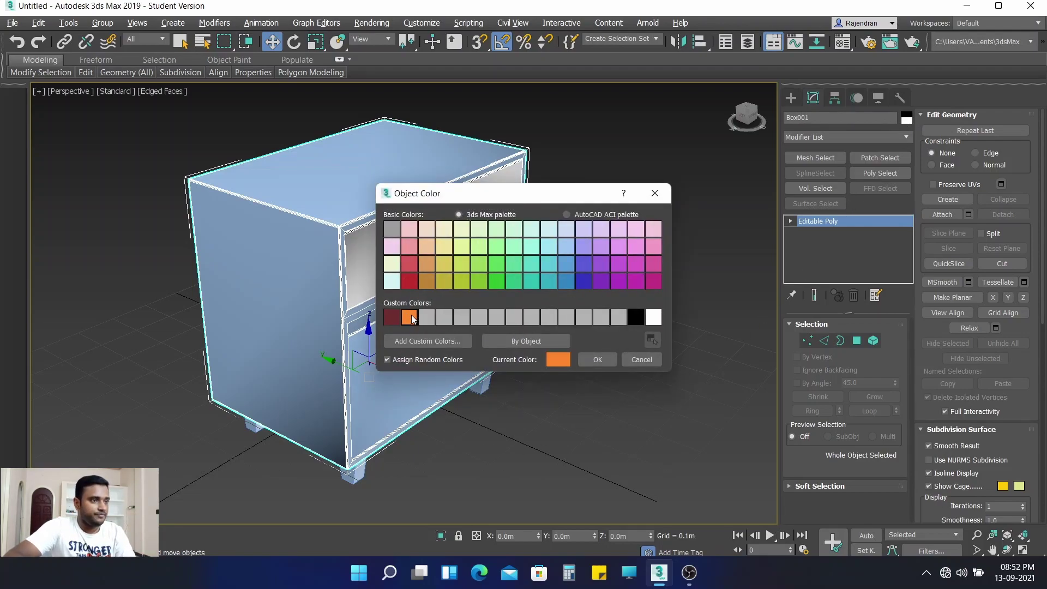
click(598, 359)
click(688, 328)
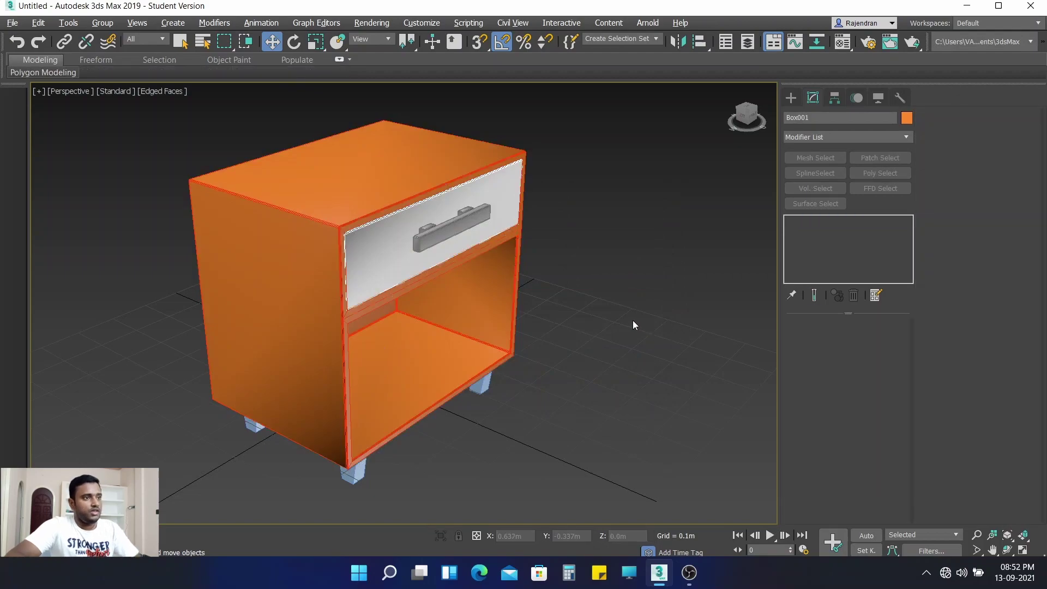
Step: Select all nine nightstand parts and move them slightly up along Z
mouse_move(638, 320)
alt+middle_down()
mouse_move(617, 319)
mouse_move(627, 338)
mouse_move(662, 346)
mouse_move(656, 355)
mouse_move(641, 331)
mouse_move(657, 320)
mouse_move(663, 357)
mouse_move(647, 332)
mouse_move(545, 467)
alt+middle_up()
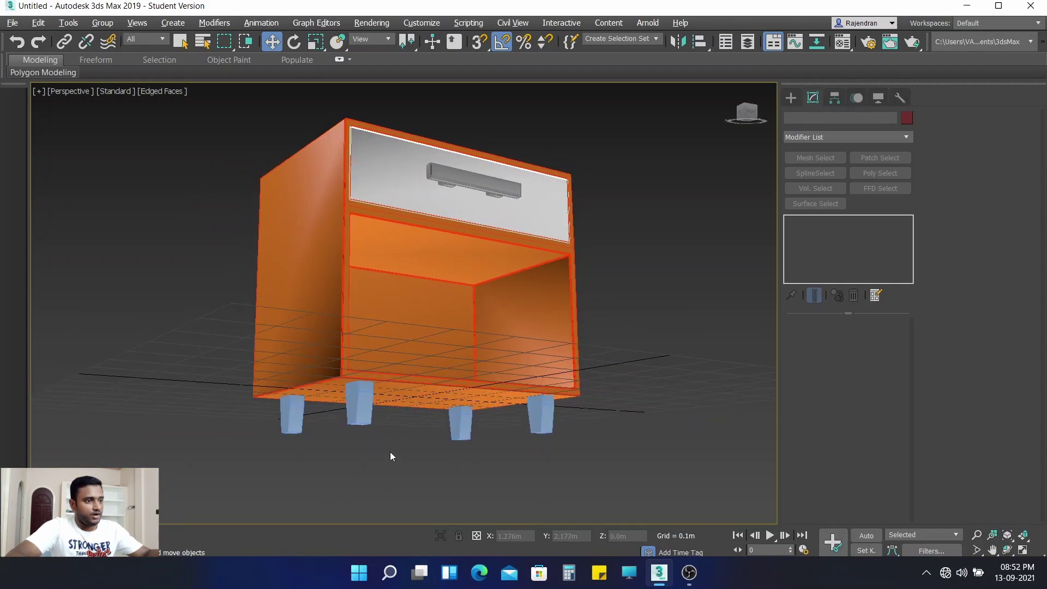
mouse_move(391, 452)
alt+middle_down()
mouse_move(405, 479)
mouse_move(480, 486)
mouse_move(464, 465)
alt+middle_up()
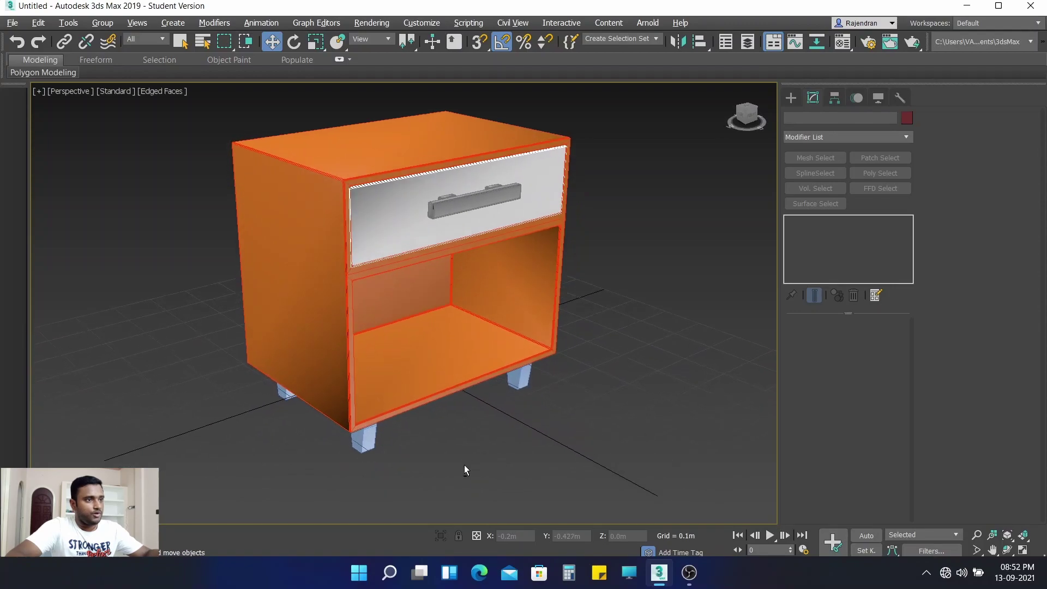
scroll(524, 450, down, 5)
scroll(536, 440, up, 3)
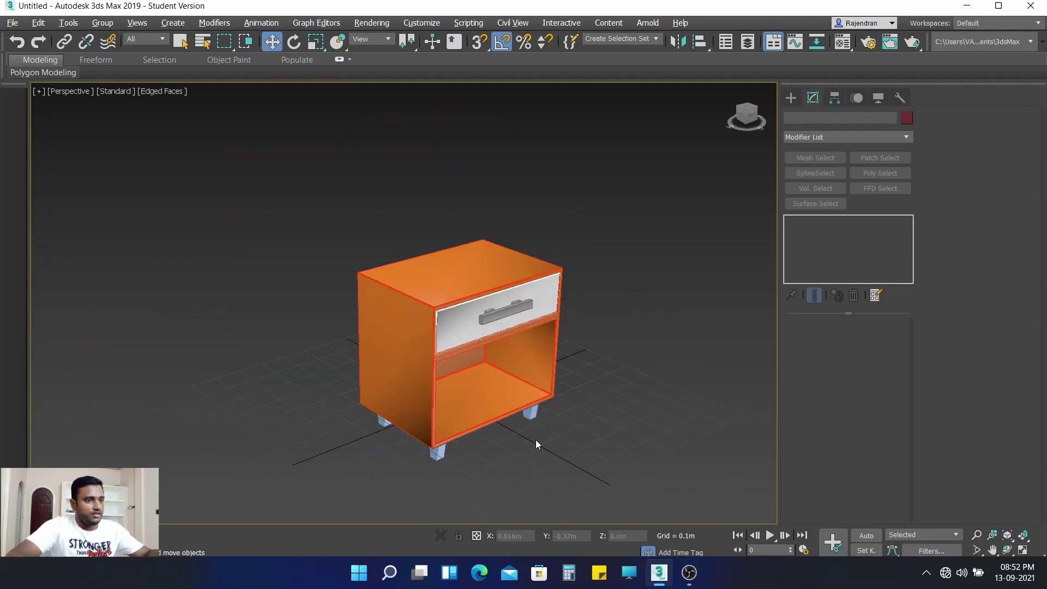
middle_drag(535, 439, 512, 431)
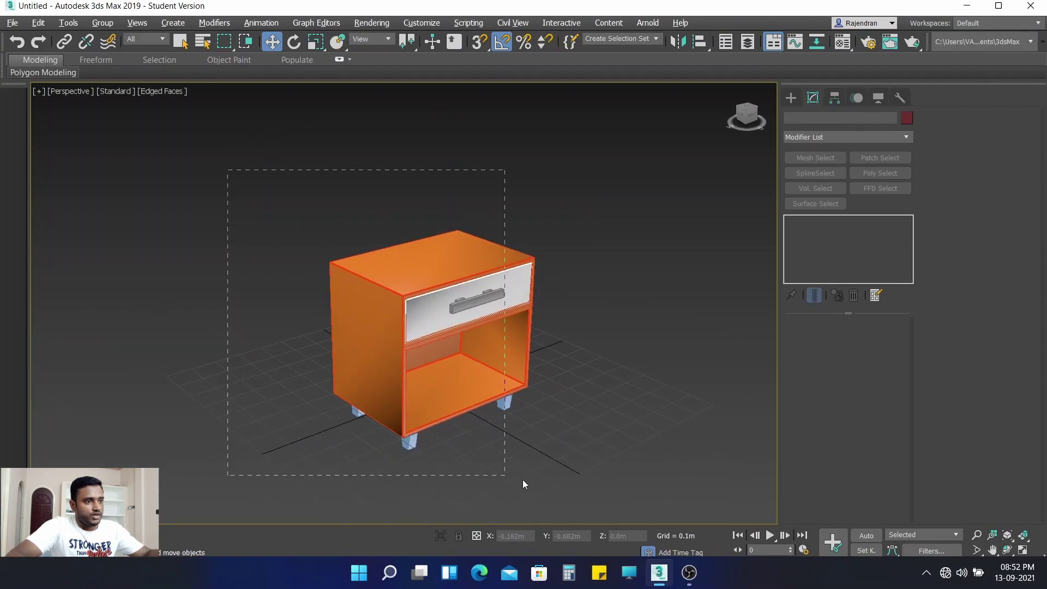
drag(595, 491, 598, 490)
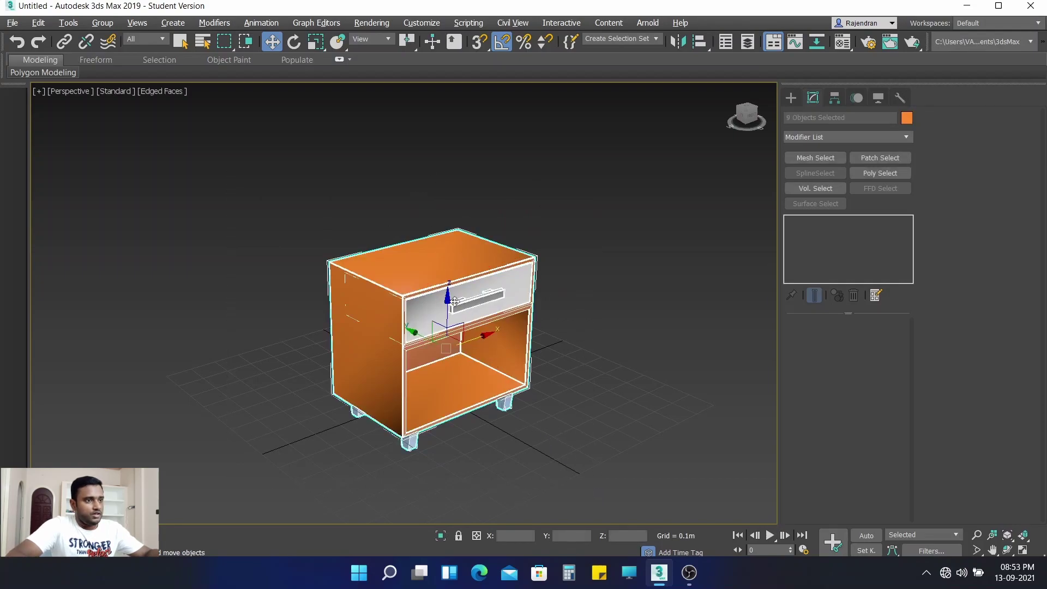
drag(449, 299, 448, 281)
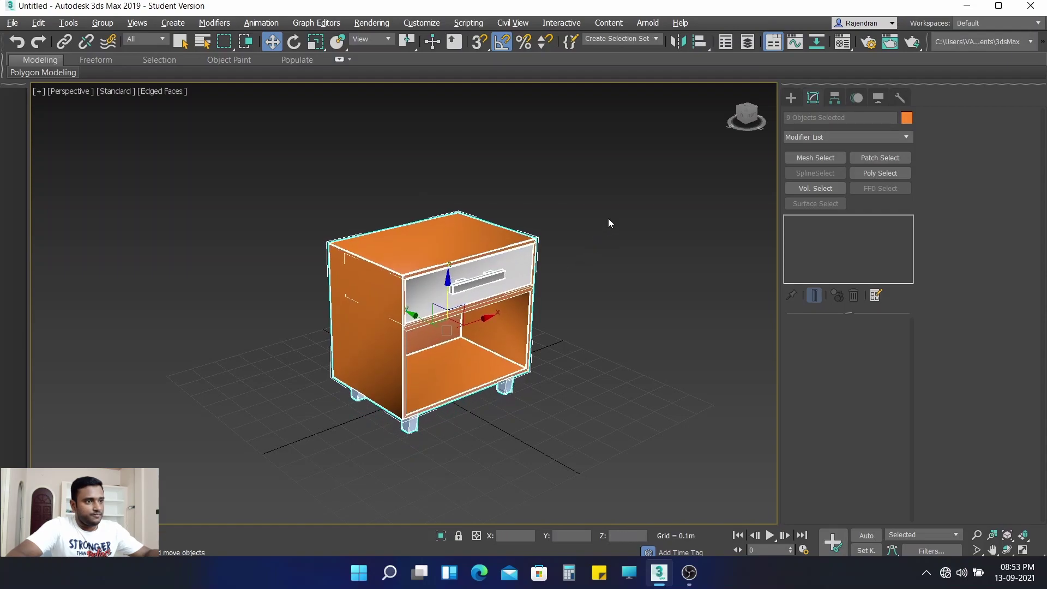
scroll(602, 219, up, 2)
scroll(594, 178, up, 3)
scroll(627, 137, up, 2)
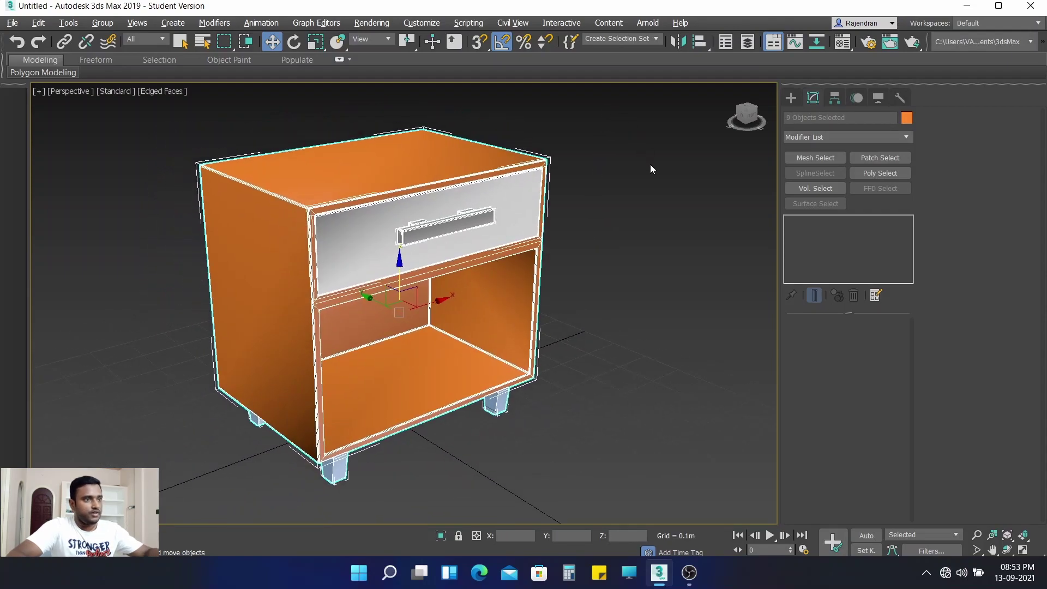
click(650, 166)
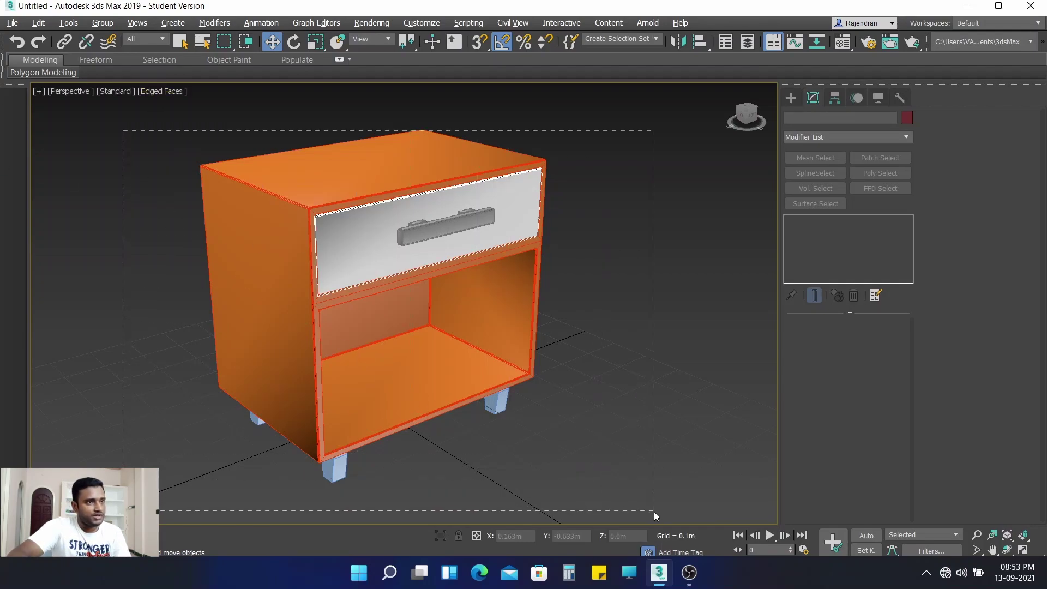
Step: Select all nine parts and use Group > Group to name the group 'nightstand'
drag(653, 512, 654, 477)
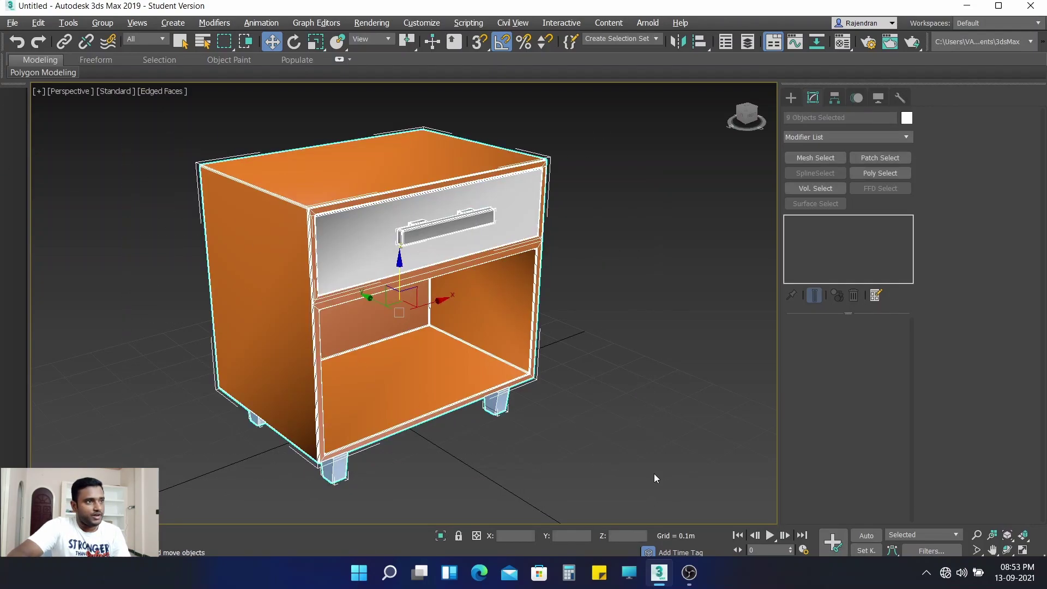
click(103, 23)
click(129, 47)
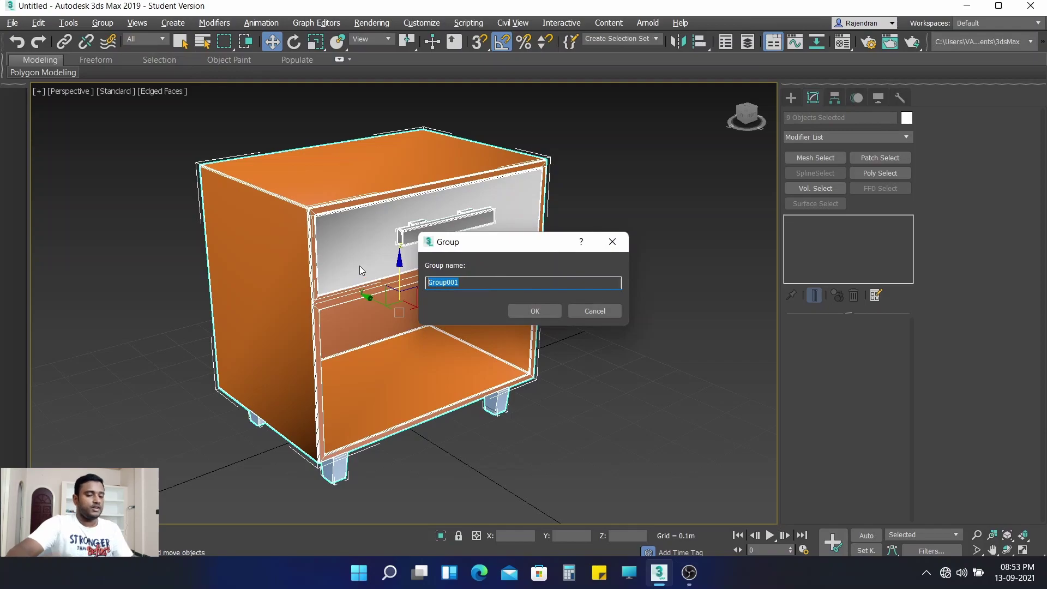
text(n)
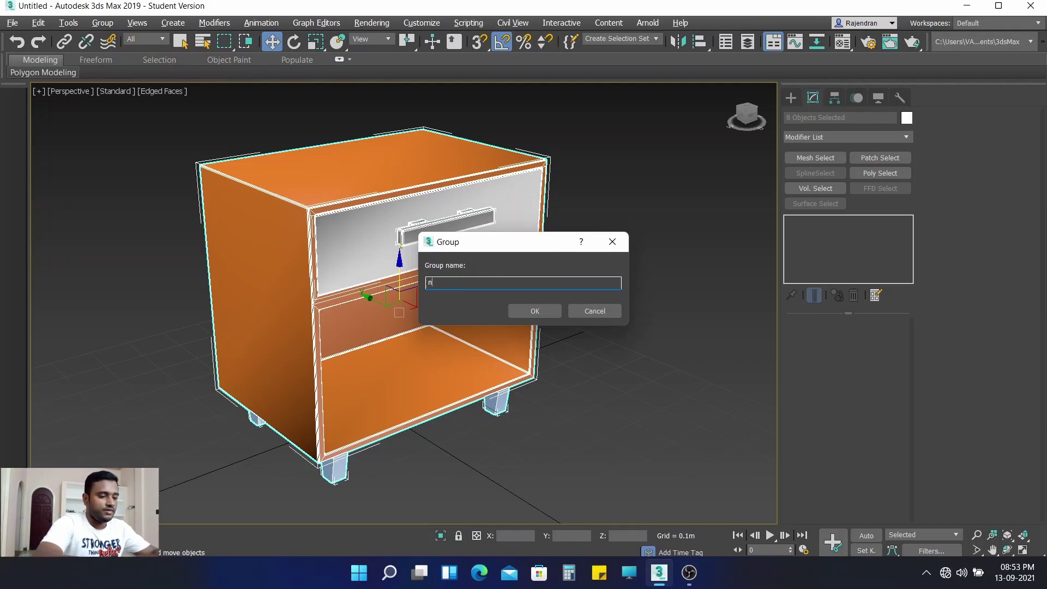
text(ight)
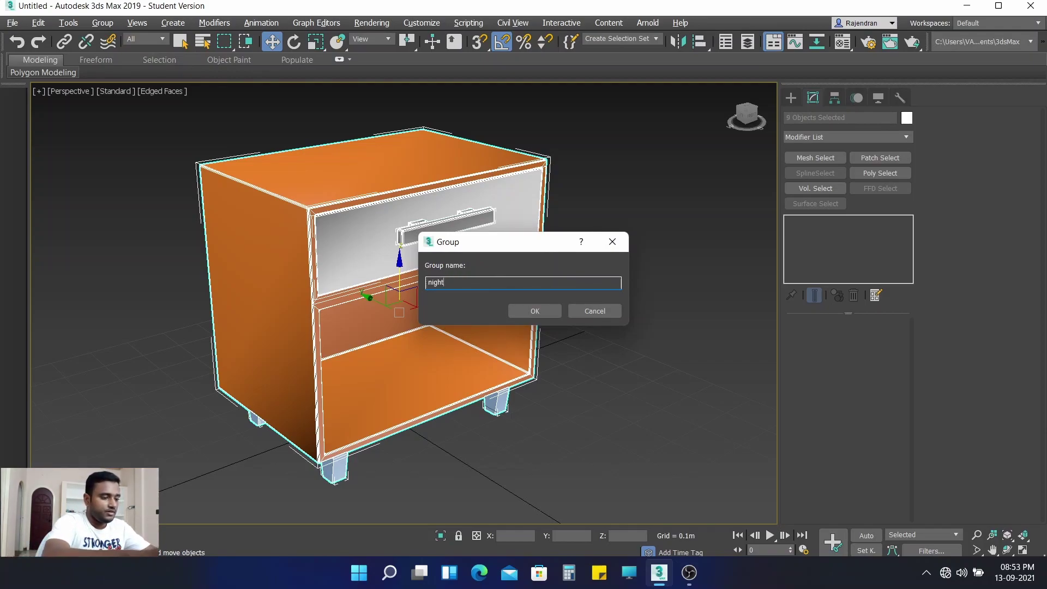
text(sta)
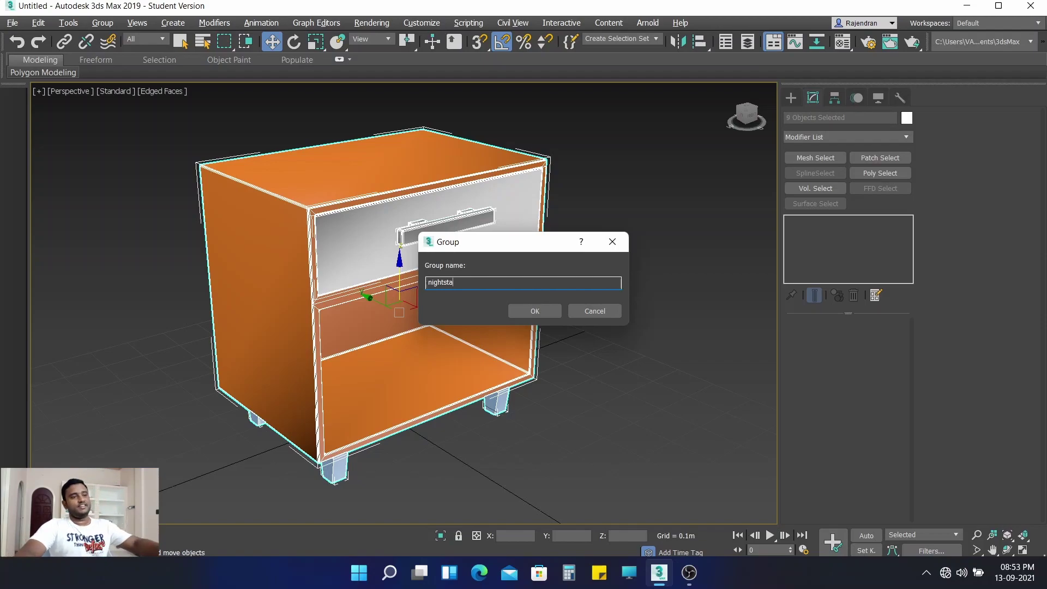
text(nd)
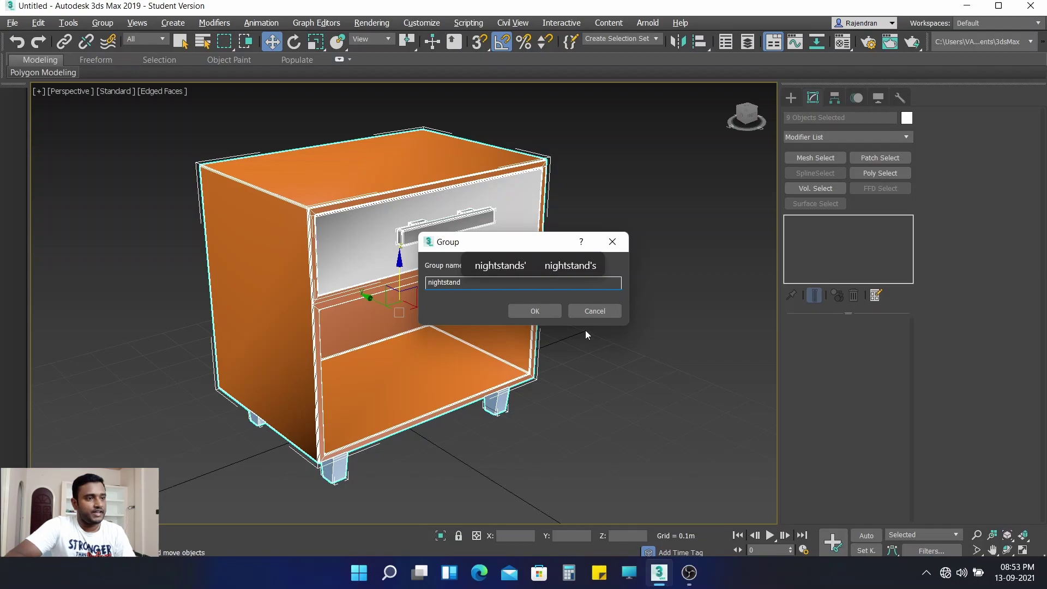
click(539, 313)
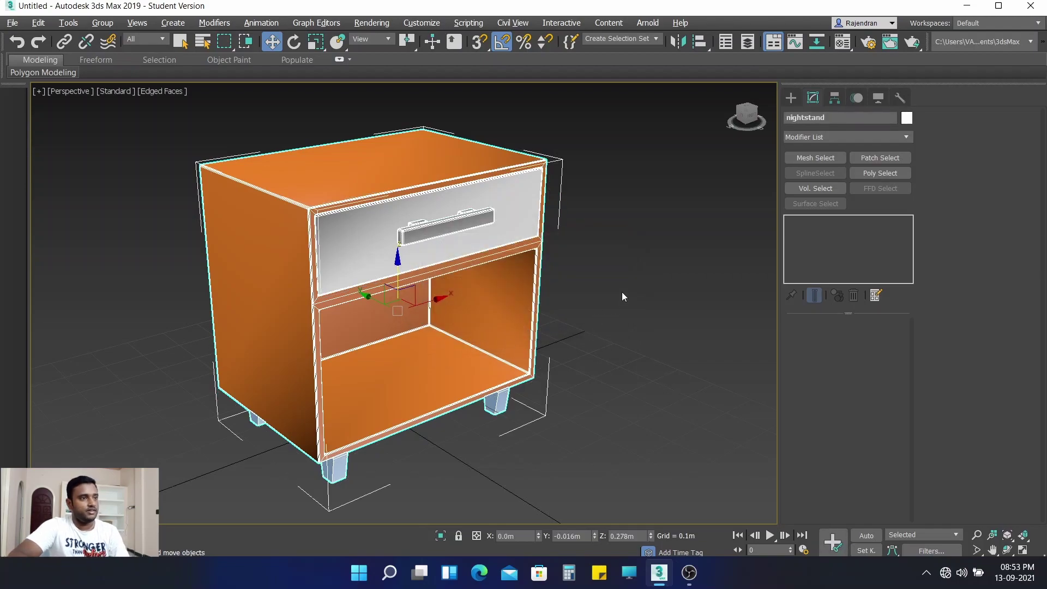
click(615, 292)
mouse_move(654, 299)
alt+middle_down()
mouse_move(607, 298)
mouse_move(659, 304)
mouse_move(664, 334)
mouse_move(628, 324)
mouse_move(648, 340)
mouse_move(633, 289)
mouse_move(642, 284)
alt+middle_up()
scroll(627, 319, up, 5)
scroll(627, 319, down, 1)
scroll(634, 322, down, 4)
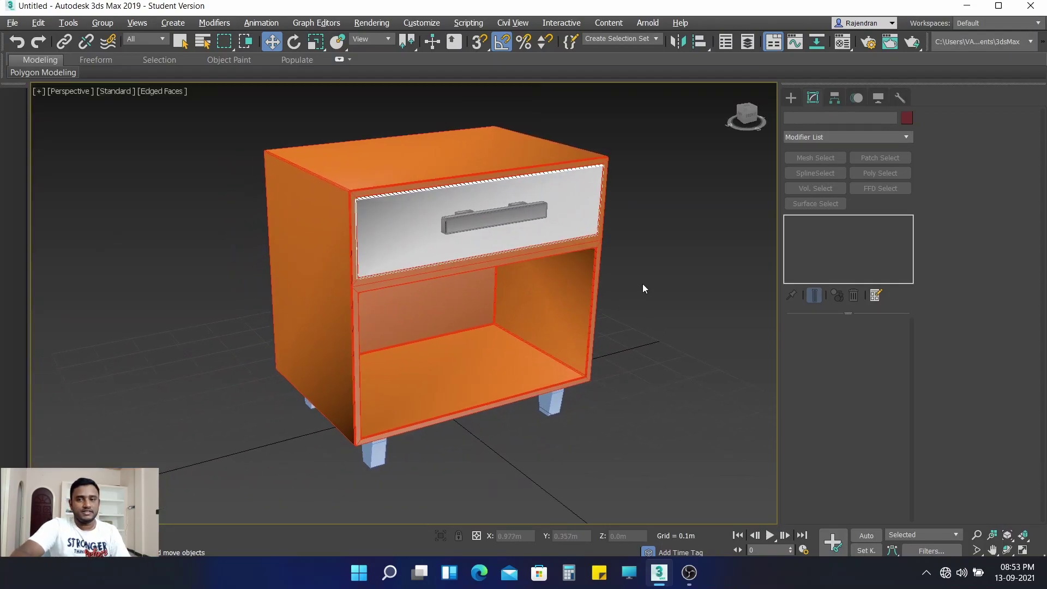